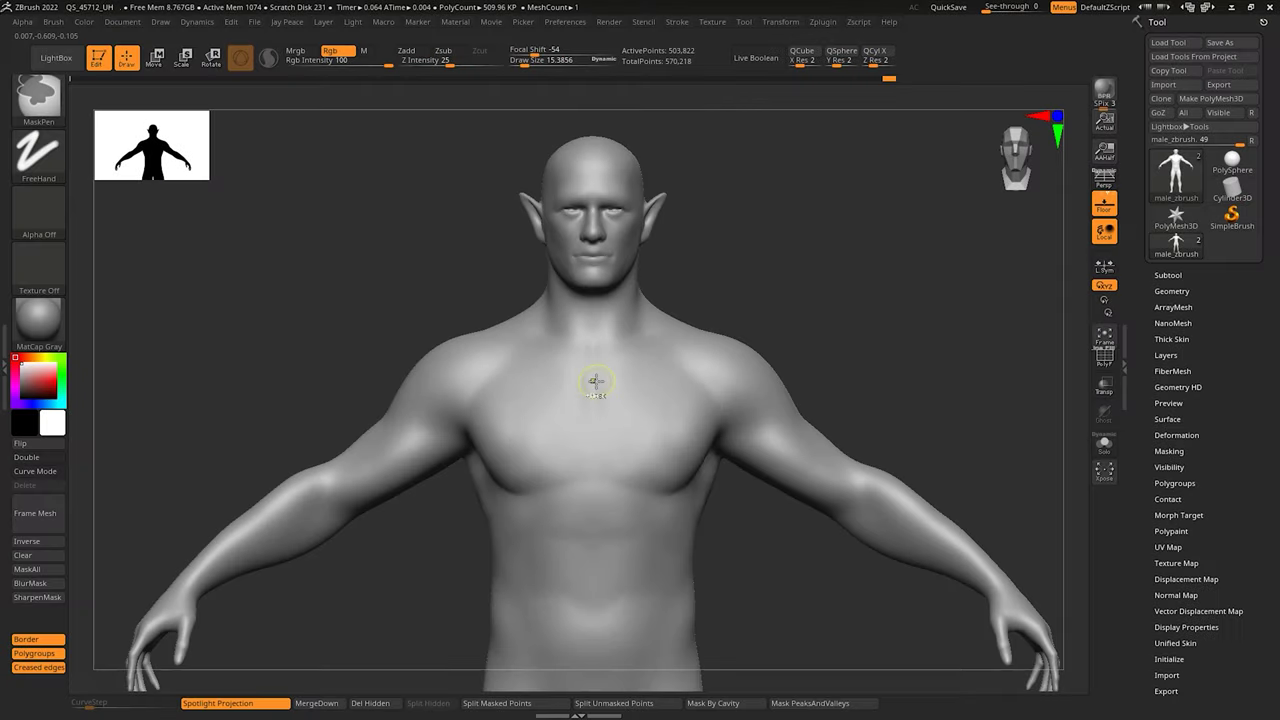
# Step: Paint a filled, symmetrical chest-plate mask on the torso that tapers to a point below the pectorals
pyautogui.moveTo(595, 382)
pyautogui.keyDown('ctrl'); pyautogui.mouseDown()
pyautogui.moveTo(670, 381)
pyautogui.moveTo(688, 408)
pyautogui.mouseUp(); pyautogui.keyUp('ctrl')
pyautogui.moveTo(722, 415); pyautogui.dragTo(697, 421, button='right')
pyautogui.moveTo(697, 422)
pyautogui.keyDown('ctrl'); pyautogui.mouseDown()
pyautogui.moveTo(690, 405)
pyautogui.moveTo(692, 525)
pyautogui.moveTo(603, 543)
pyautogui.moveTo(620, 393)
pyautogui.mouseUp(); pyautogui.keyUp('ctrl')
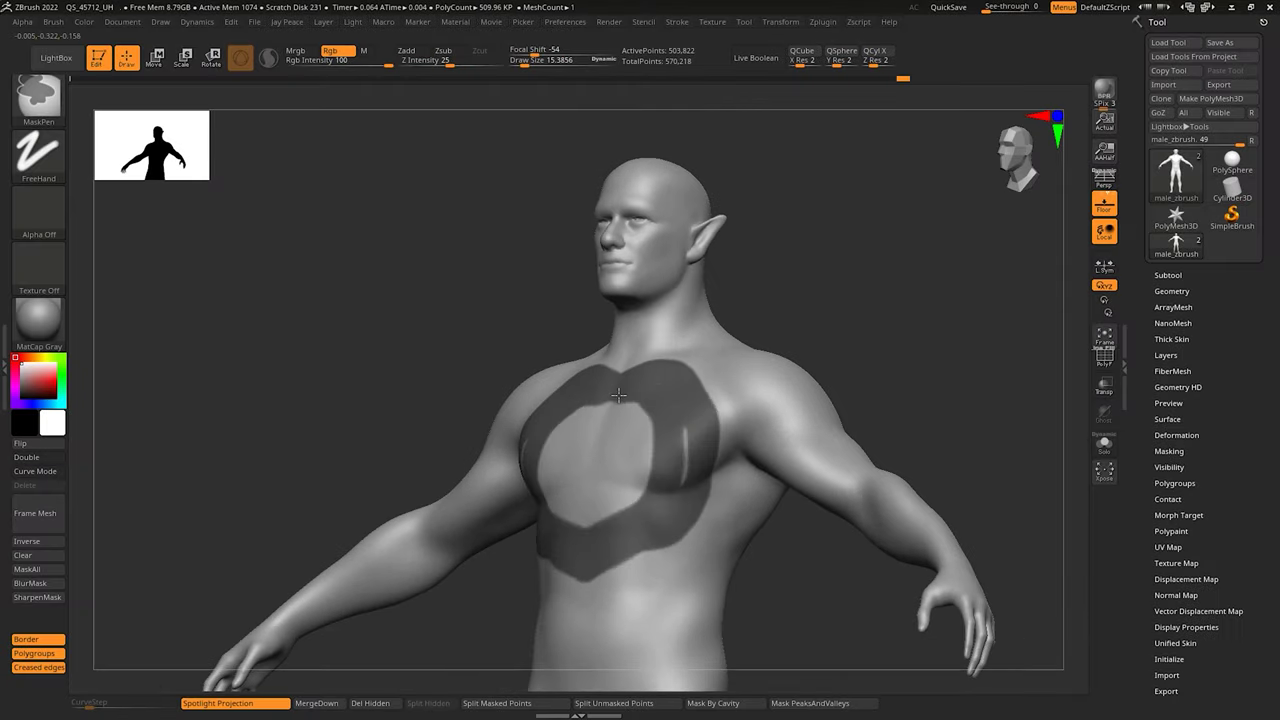
pyautogui.moveTo(675, 500)
pyautogui.keyDown('ctrl'); pyautogui.mouseDown()
pyautogui.moveTo(650, 450)
pyautogui.moveTo(608, 490)
pyautogui.moveTo(590, 465)
pyautogui.mouseUp(); pyautogui.keyUp('ctrl')
pyautogui.keyDown('shift'); pyautogui.moveTo(600, 538); pyautogui.dragTo(660, 545, button='right'); pyautogui.keyUp('shift')
pyautogui.keyDown('ctrl'); pyautogui.keyDown('alt'); pyautogui.moveTo(580, 585); pyautogui.dragTo(676, 532); pyautogui.keyUp('alt'); pyautogui.keyUp('ctrl')
pyautogui.moveTo(678, 492); pyautogui.dragTo(625, 480, button='right')
pyautogui.keyDown('ctrl'); pyautogui.keyDown('alt'); pyautogui.moveTo(698, 460); pyautogui.dragTo(545, 570); pyautogui.keyUp('alt'); pyautogui.keyUp('ctrl')
pyautogui.moveTo(725, 385); pyautogui.dragTo(682, 360, button='right')
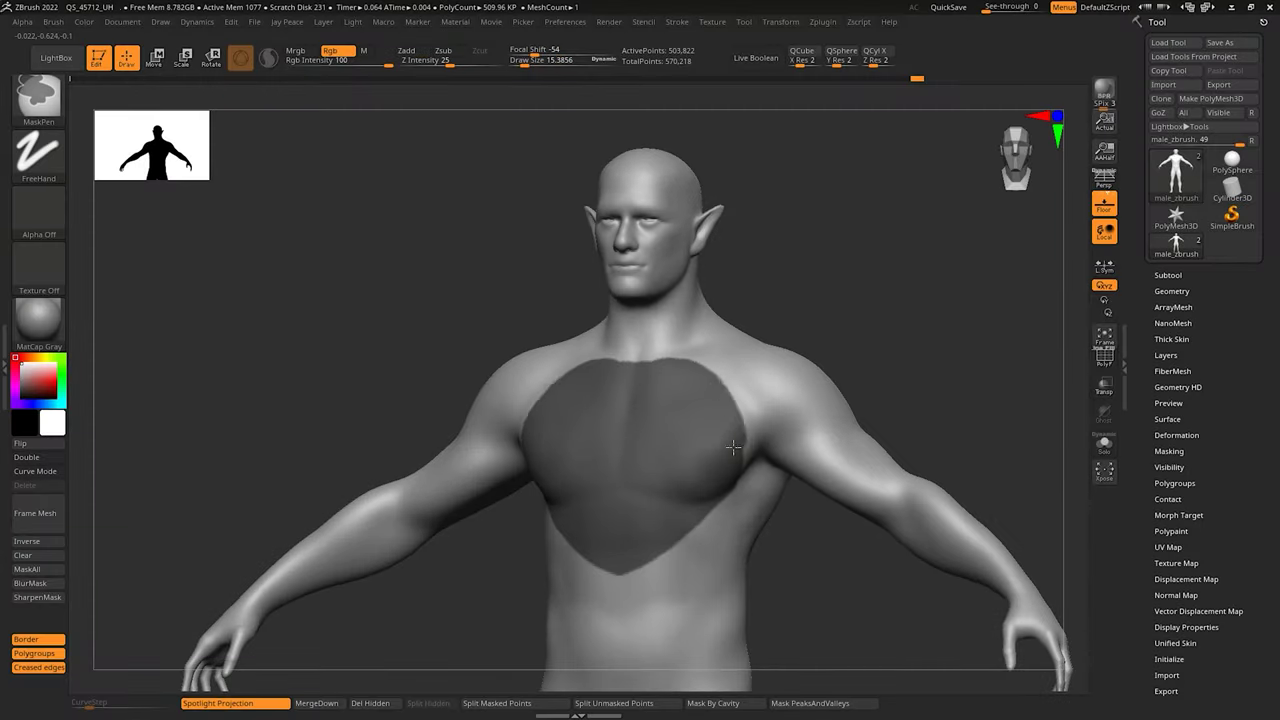
# Step: Refine the chest mask's outline along the armpits and trim its upper edge into a clean neckline
pyautogui.moveTo(790, 470); pyautogui.dragTo(738, 484, button='right')
pyautogui.keyDown('ctrl'); pyautogui.moveTo(740, 484); pyautogui.dragTo(744, 415); pyautogui.keyUp('ctrl')
pyautogui.moveTo(650, 366); pyautogui.dragTo(722, 368, button='right')
pyautogui.keyDown('ctrl'); pyautogui.keyDown('alt'); pyautogui.moveTo(657, 372); pyautogui.dragTo(726, 373); pyautogui.keyUp('alt'); pyautogui.keyUp('ctrl')
pyautogui.moveTo(791, 494); pyautogui.dragTo(709, 471, button='right')
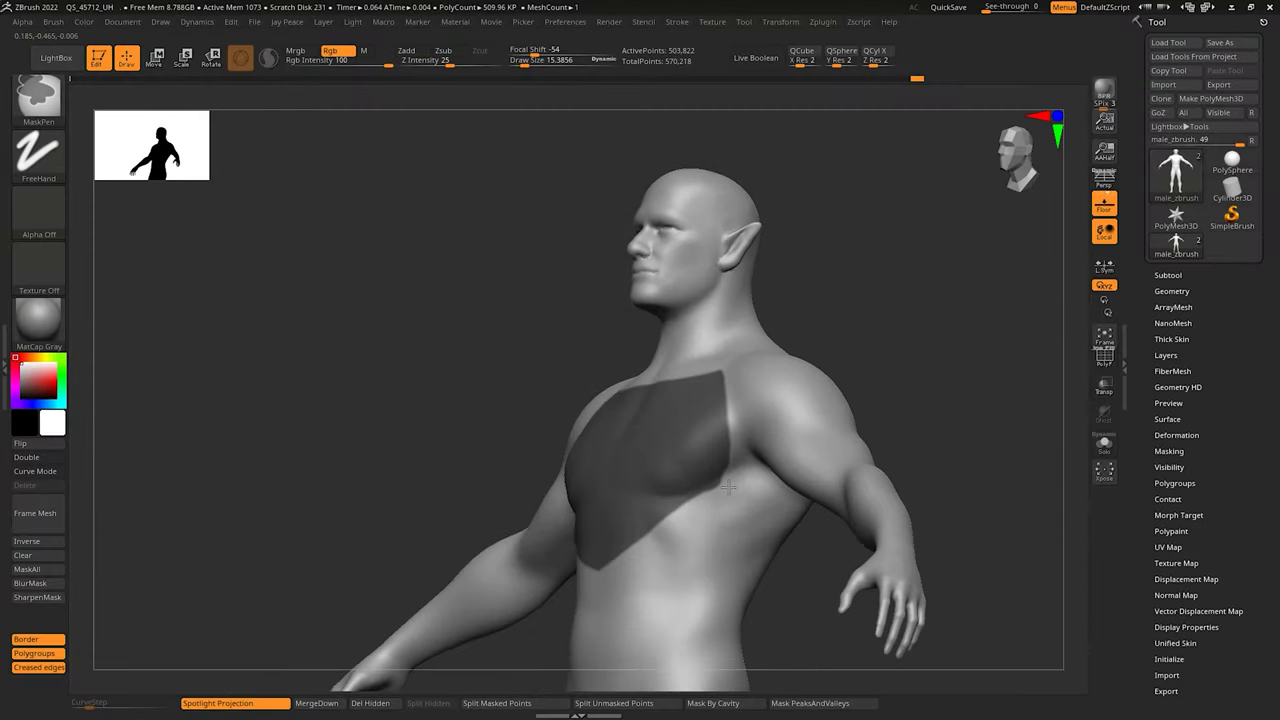
pyautogui.keyDown('ctrl'); pyautogui.moveTo(728, 487); pyautogui.dragTo(690, 511); pyautogui.keyUp('ctrl')
# Step: Extract the masked chest area as a separate double-sided piece with thickness 0.02, accept it and isolate it
pyautogui.moveTo(722, 487); pyautogui.dragTo(806, 488, button='right')
pyautogui.click(1157, 278)
pyautogui.click(1163, 443)
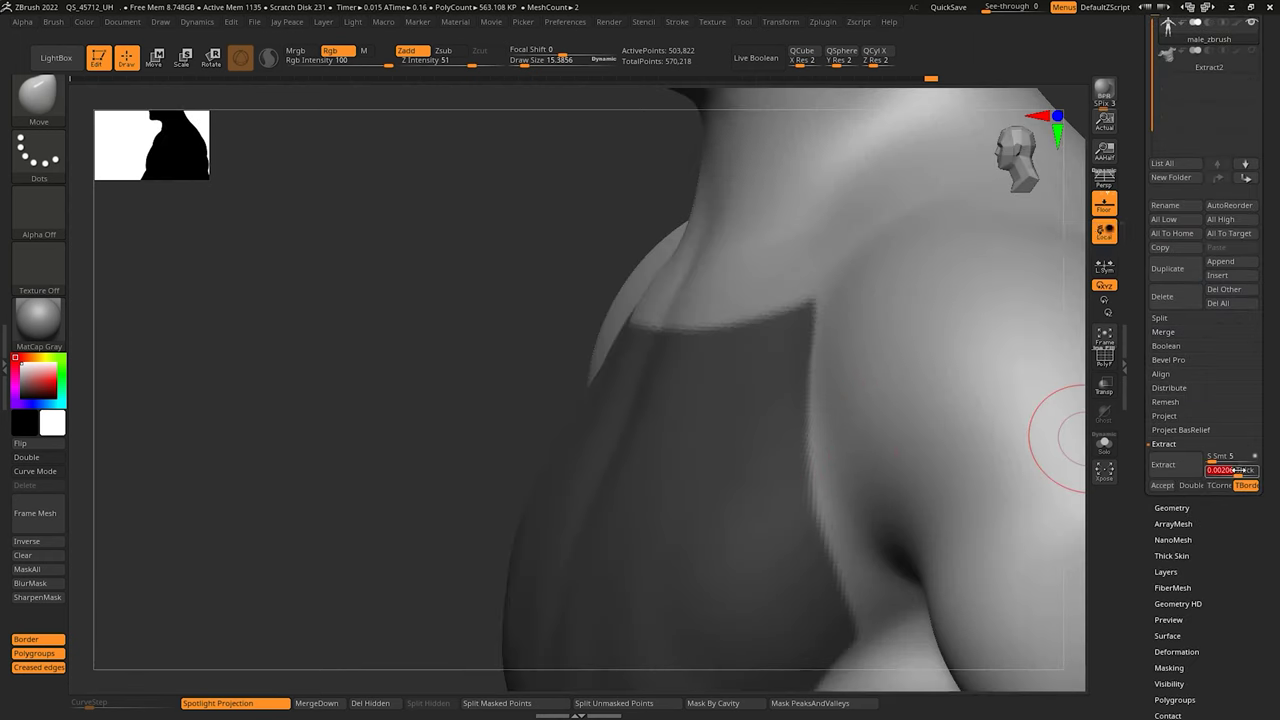
pyautogui.click(1230, 470)
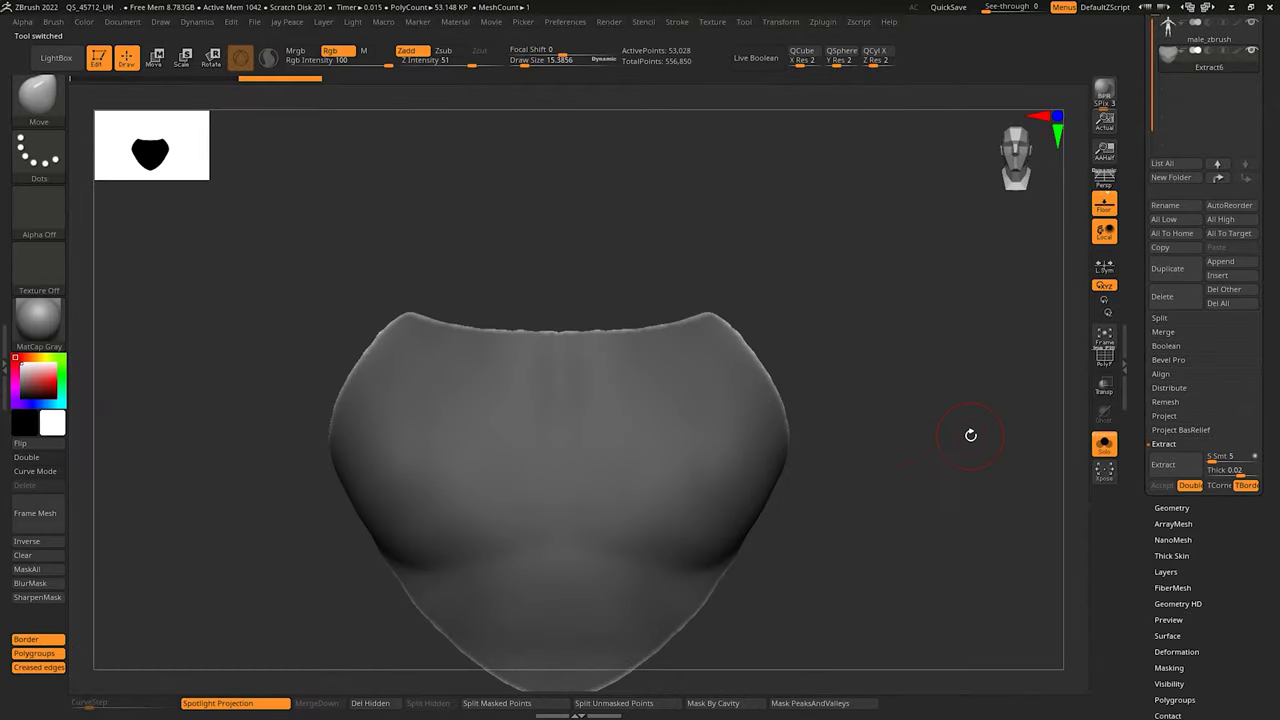
pyautogui.click(1104, 443)
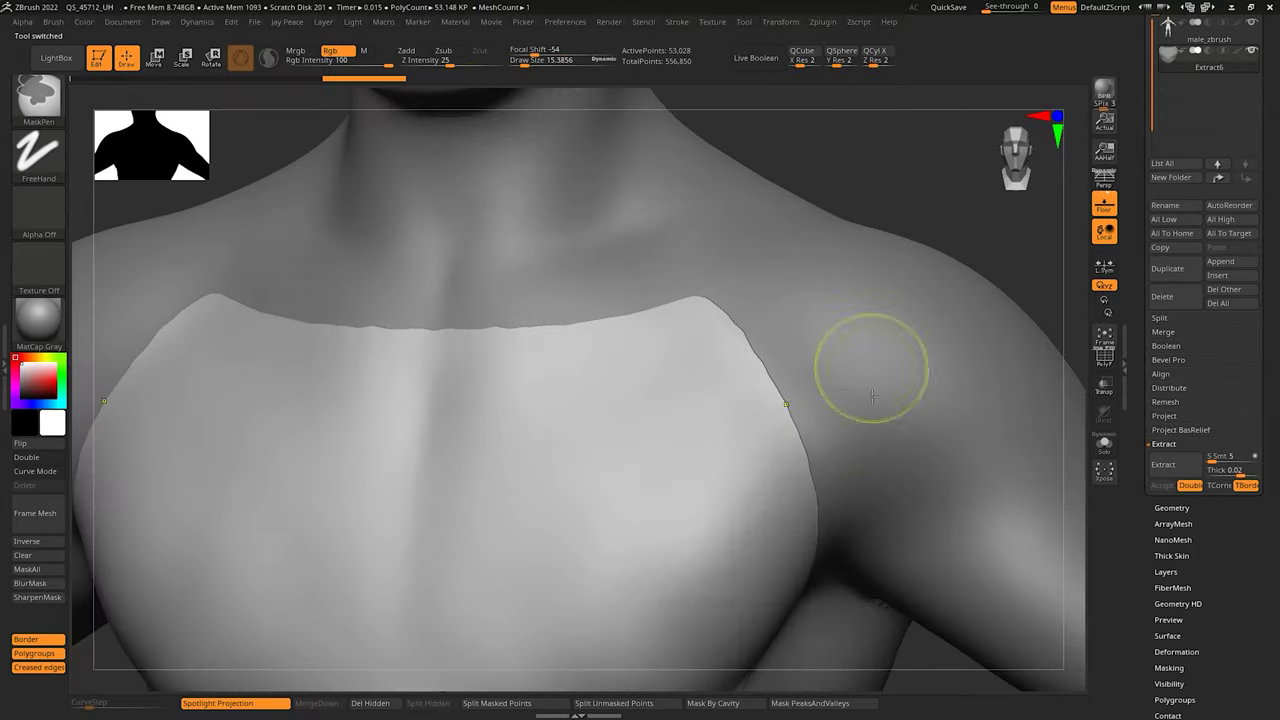
pyautogui.click(1104, 443)
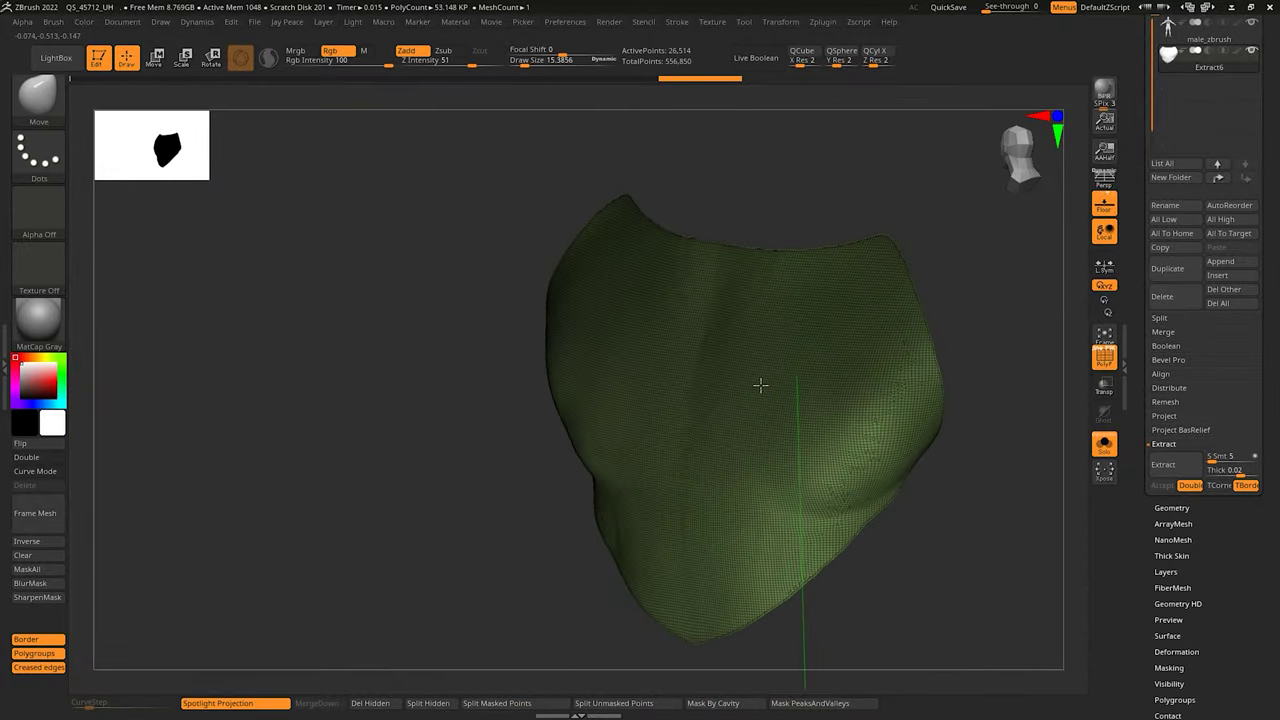
# Step: Delete the hidden polygons of the extracted chest piece, keeping only its single inner surface
pyautogui.moveTo(761, 385); pyautogui.dragTo(825, 490, button='right')
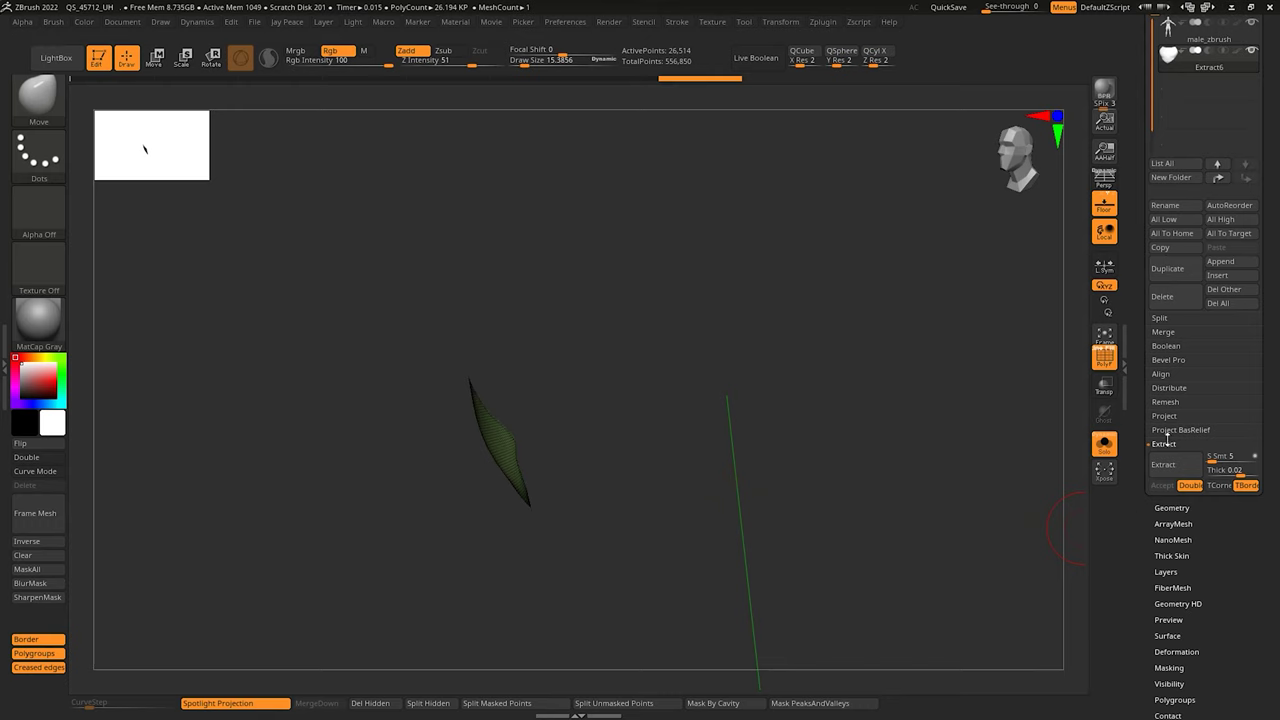
pyautogui.click(1160, 508)
pyautogui.click(1168, 443)
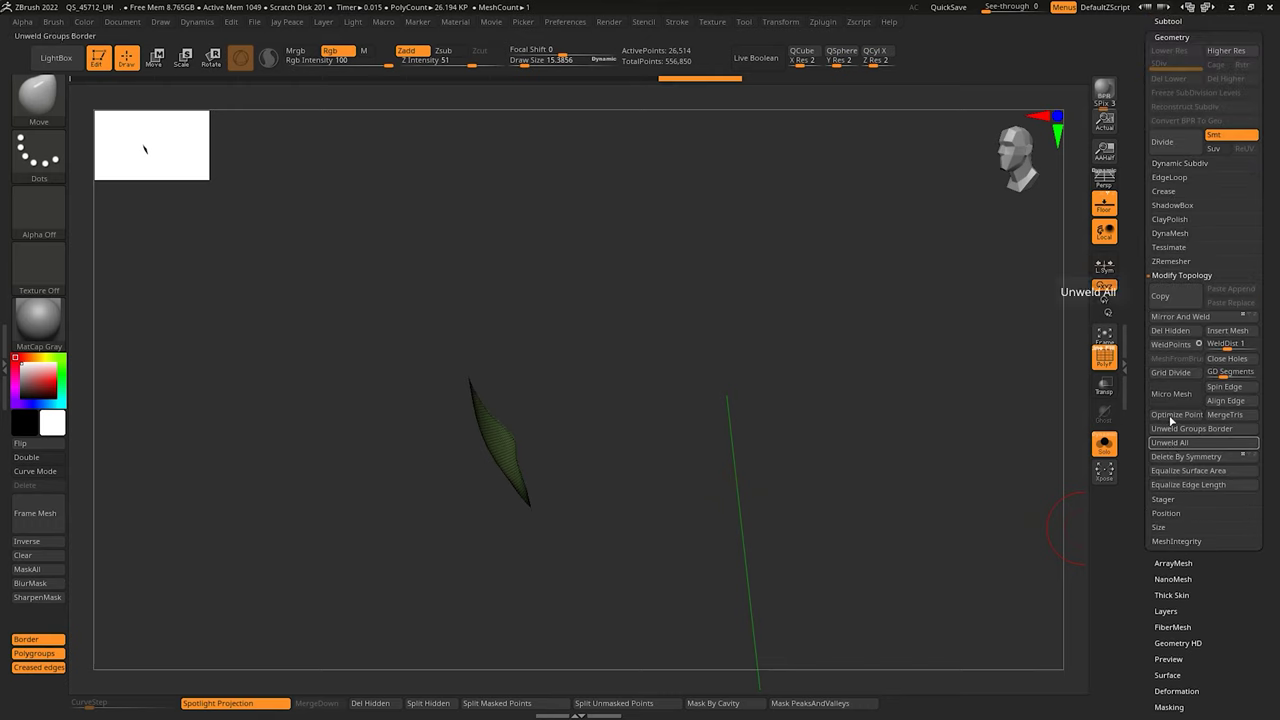
pyautogui.click(1170, 330)
# Step: Flip the normals of the remaining chest surface so that it faces forward
pyautogui.moveTo(1024, 385); pyautogui.dragTo(842, 462, button='right')
pyautogui.moveTo(1037, 585); pyautogui.dragTo(953, 565, button='right')
pyautogui.moveTo(1137, 629); pyautogui.dragTo(1143, 385)
pyautogui.click(1169, 421)
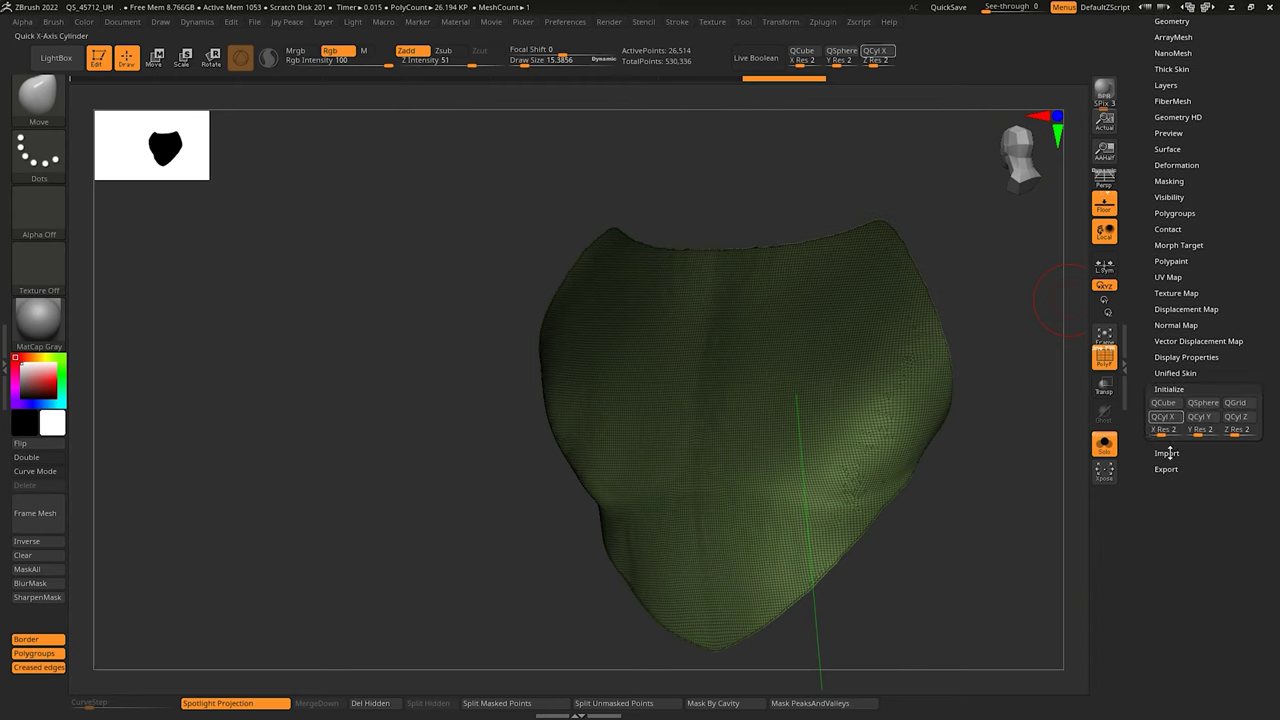
pyautogui.click(1175, 358)
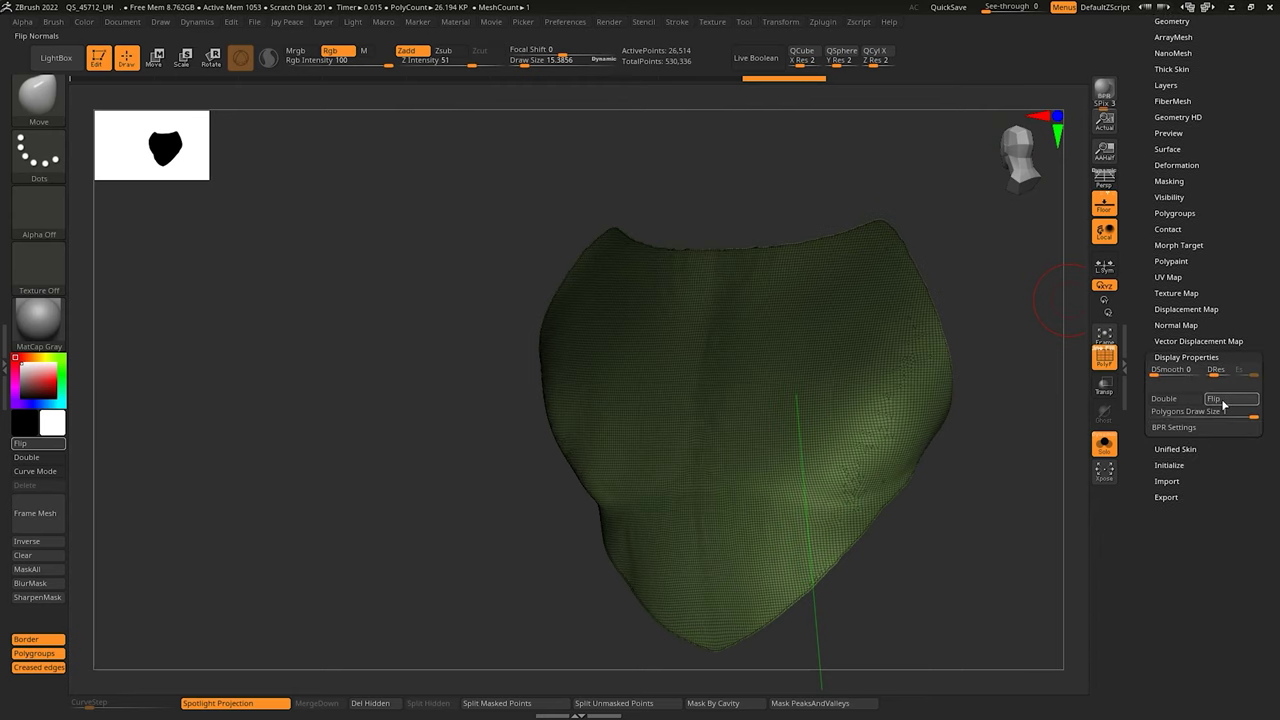
pyautogui.click(1223, 404)
pyautogui.moveTo(734, 471); pyautogui.dragTo(765, 481)
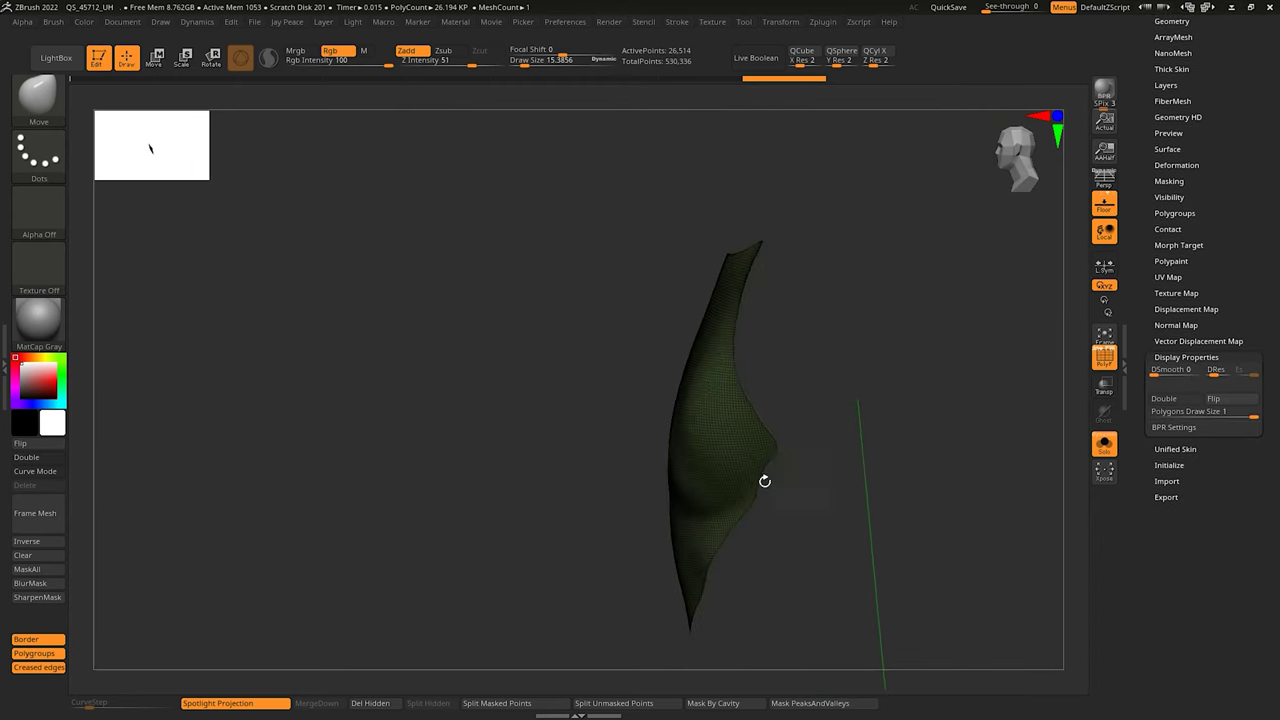
pyautogui.moveTo(723, 414); pyautogui.dragTo(575, 411, button='right')
# Step: Smooth the jagged borders of the chest surface with Polish By Groups at about 48
pyautogui.moveTo(1149, 241); pyautogui.dragTo(1166, 276)
pyautogui.click(1172, 291)
pyautogui.click(1171, 168)
pyautogui.click(1169, 311)
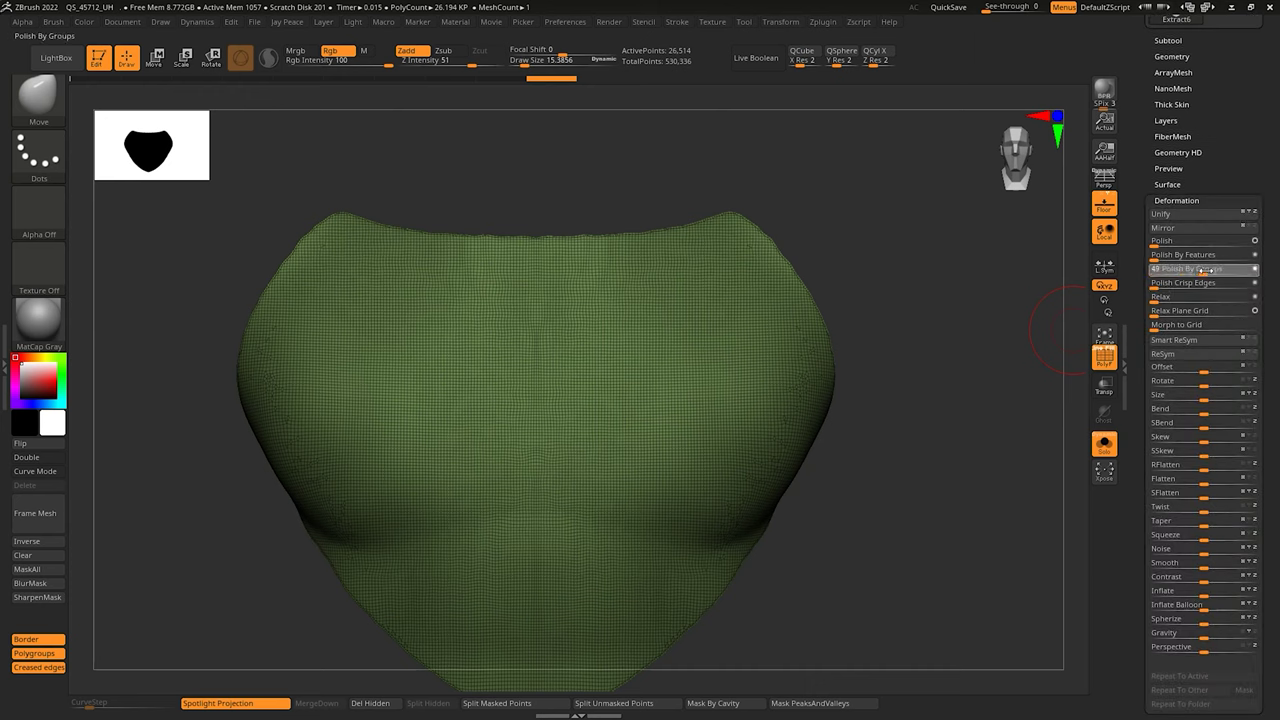
pyautogui.click(1204, 270)
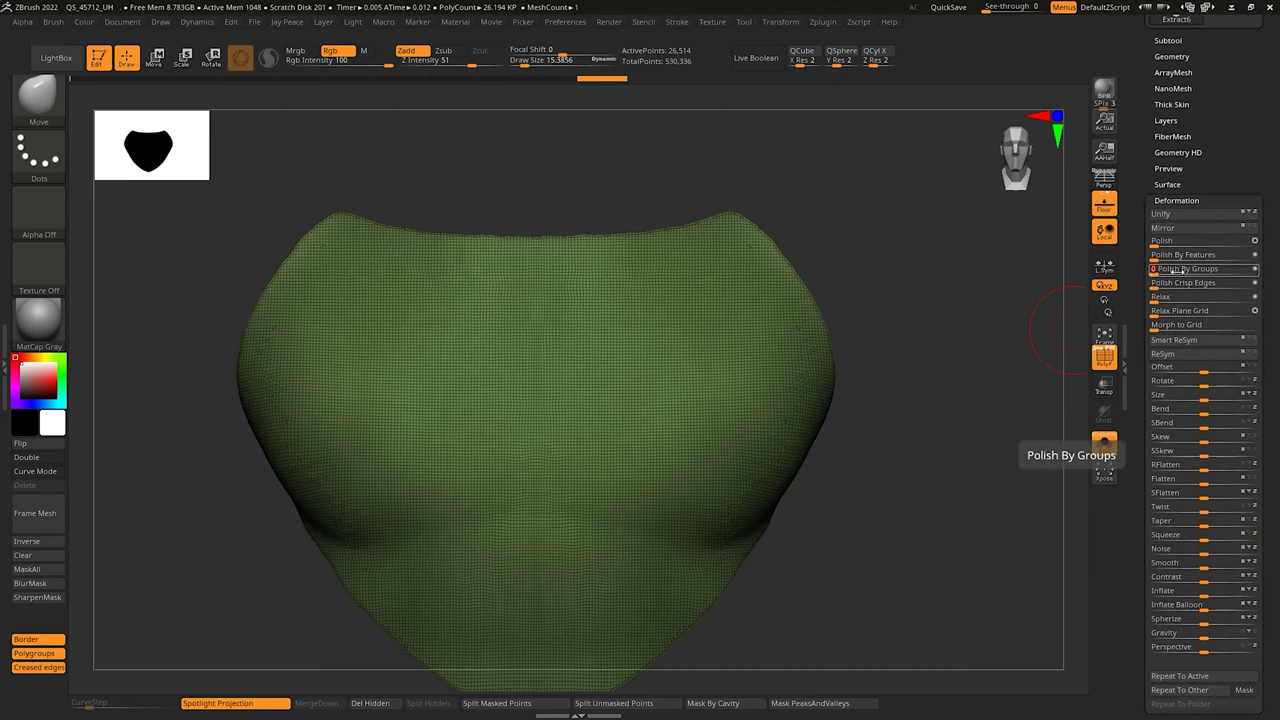
# Step: Run ZRemesher repeatedly with the Half option to reduce the chest surface to a coarse, clean quad mesh
pyautogui.click(1172, 58)
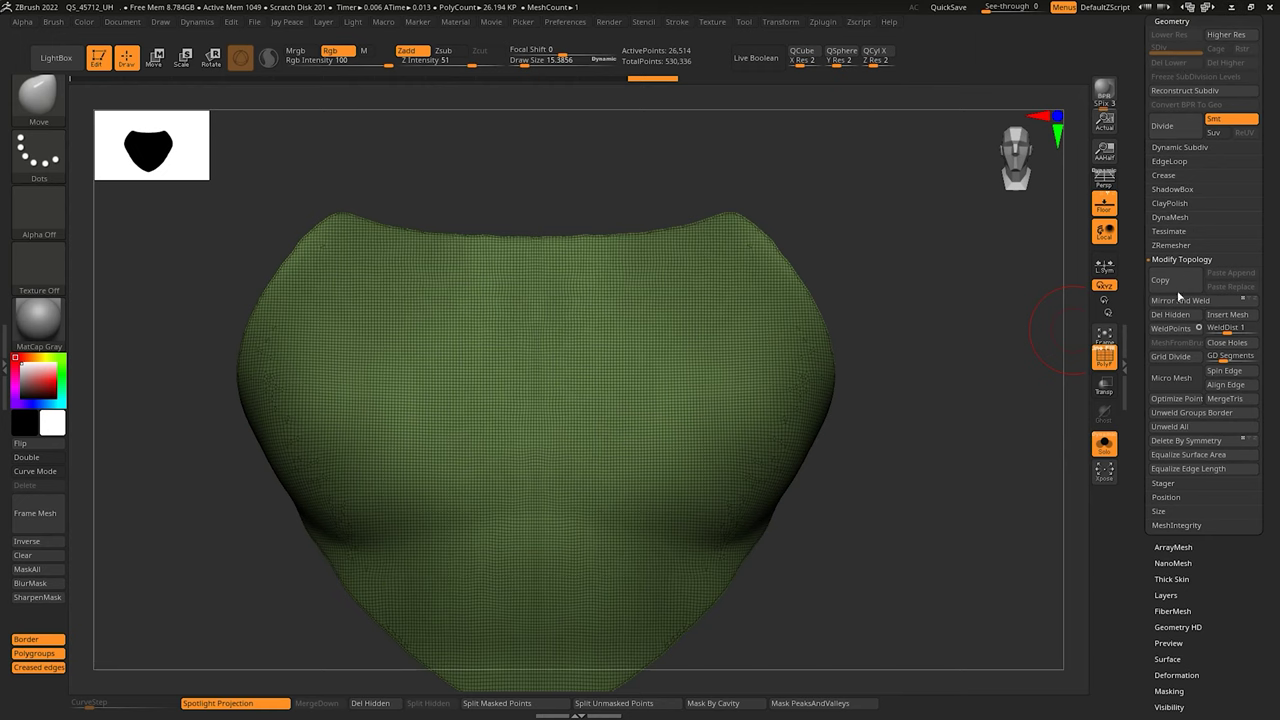
pyautogui.click(1169, 246)
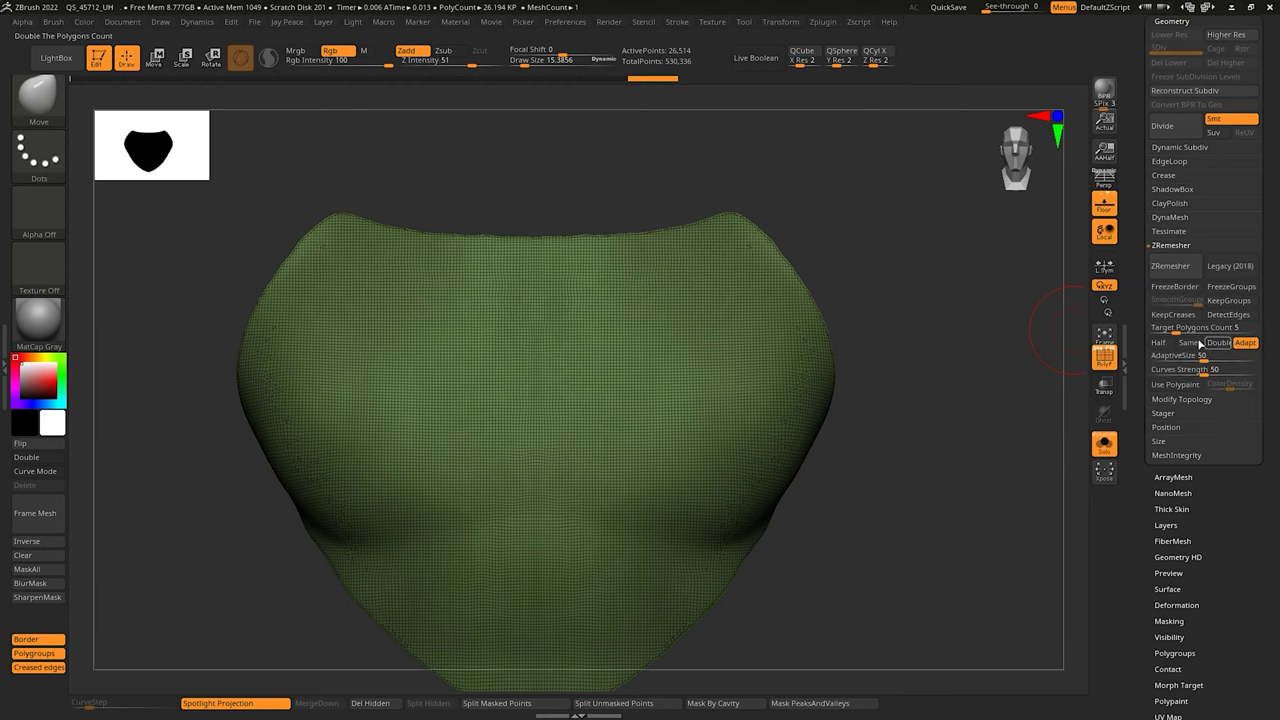
pyautogui.click(1176, 268)
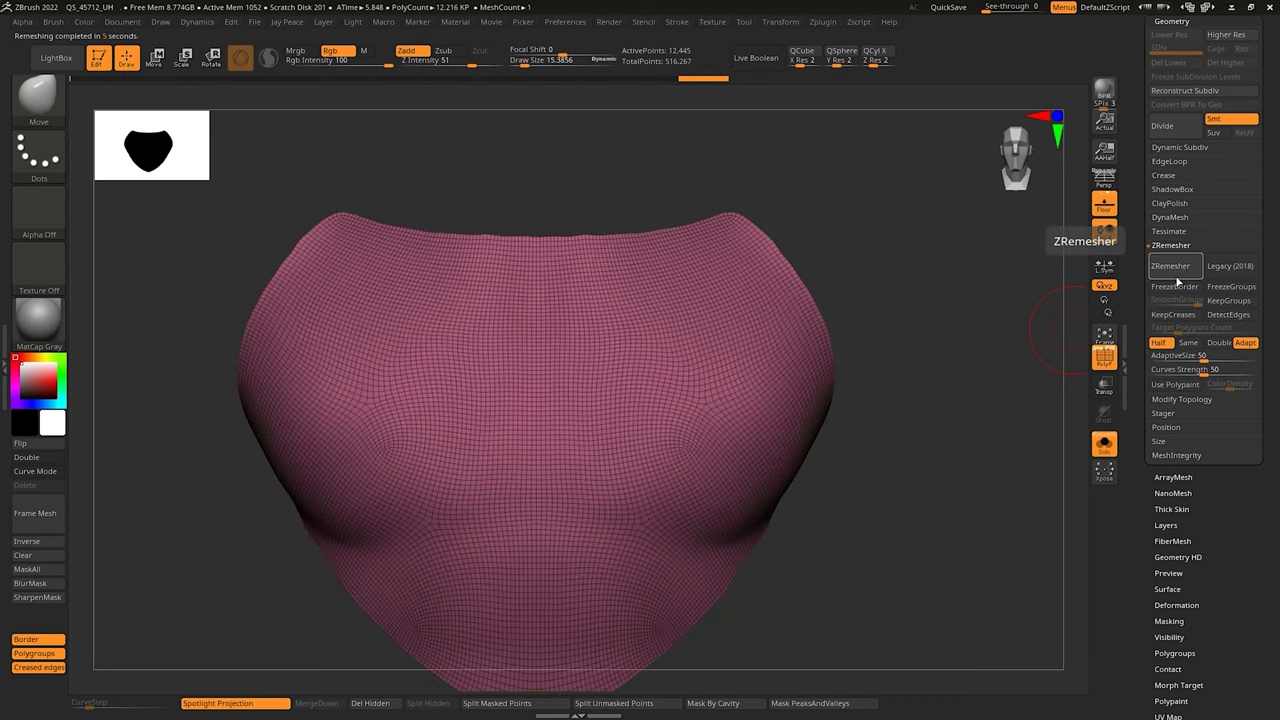
pyautogui.click(1180, 268)
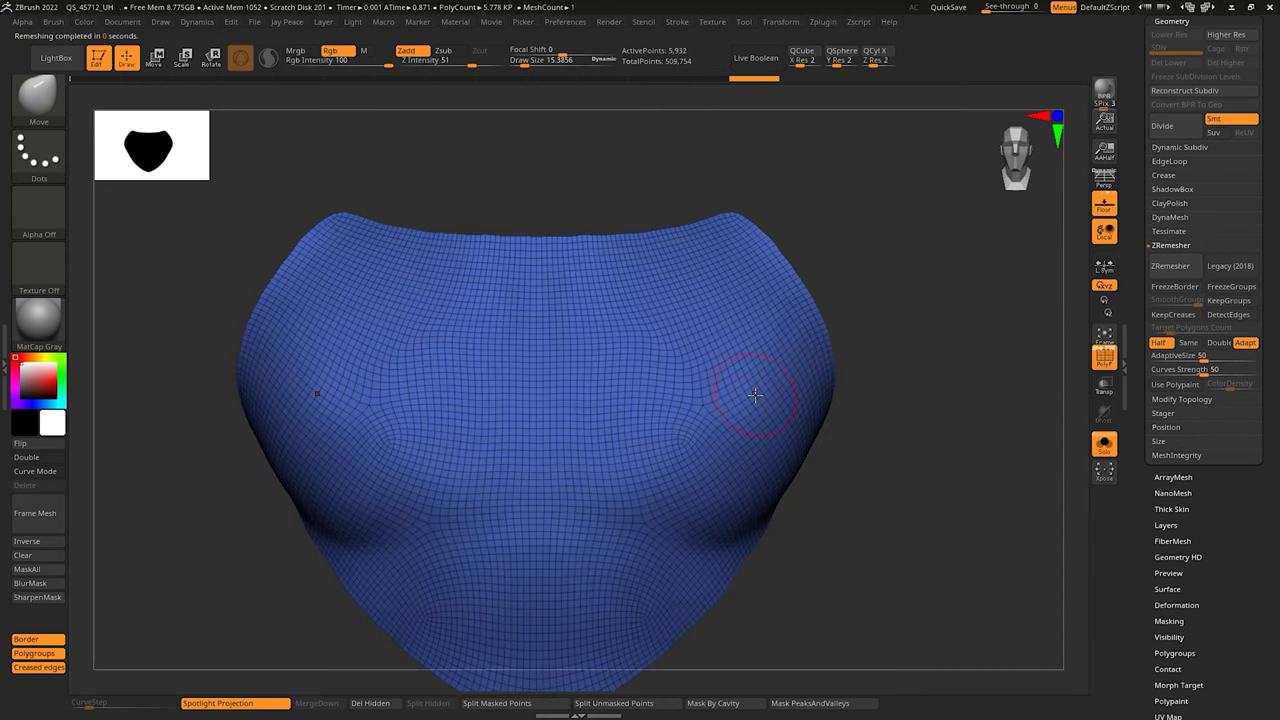
pyautogui.click(1140, 604)
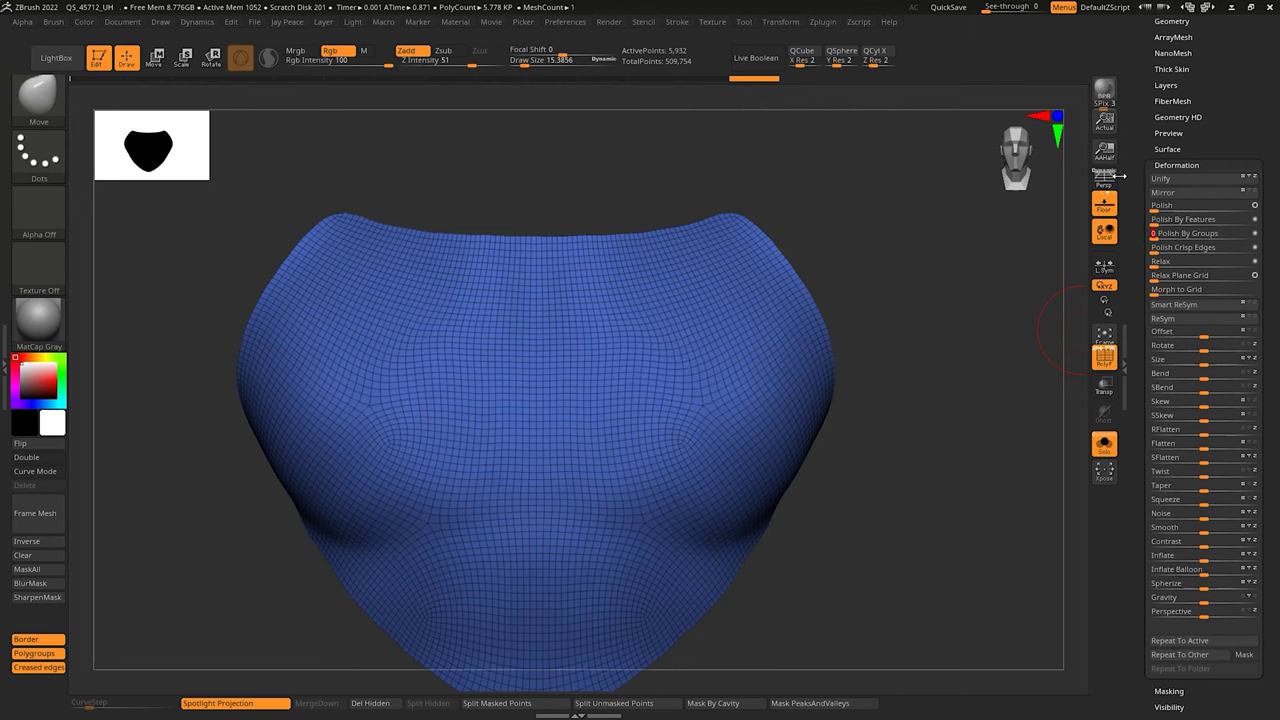
pyautogui.moveTo(1140, 98); pyautogui.dragTo(1140, 120)
pyautogui.click(1180, 43)
pyautogui.click(1183, 273)
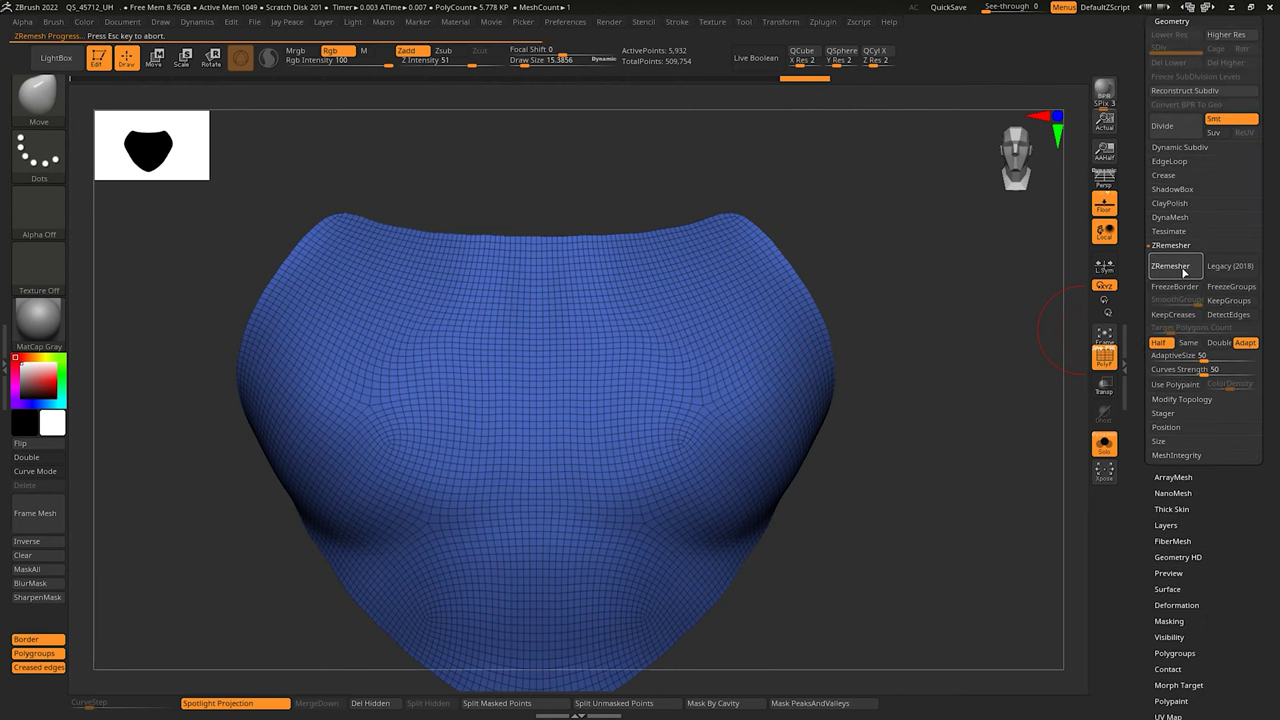
pyautogui.click(1181, 268)
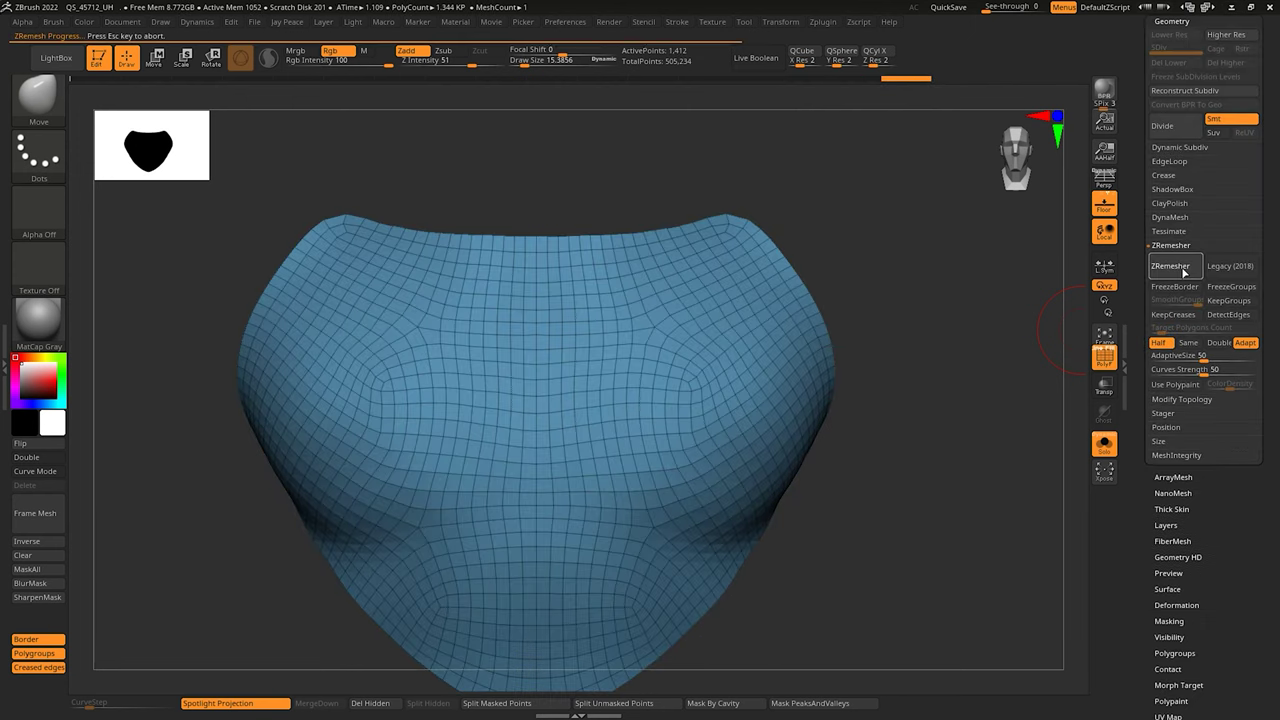
pyautogui.click(1182, 268)
# Step: Reduce the draw size to about 7.4 and pull the chest piece's upper corners into sharp points with the Move brush
pyautogui.moveTo(931, 358)
pyautogui.mouseDown()
pyautogui.moveTo(889, 369)
pyautogui.moveTo(911, 345)
pyautogui.mouseUp()
pyautogui.moveTo(923, 349)
pyautogui.keyDown('ctrl'); pyautogui.mouseDown(button='right')
pyautogui.moveTo(774, 254)
pyautogui.moveTo(786, 294)
pyautogui.mouseUp(button='right'); pyautogui.keyUp('ctrl')
pyautogui.moveTo(769, 227); pyautogui.dragTo(751, 223)
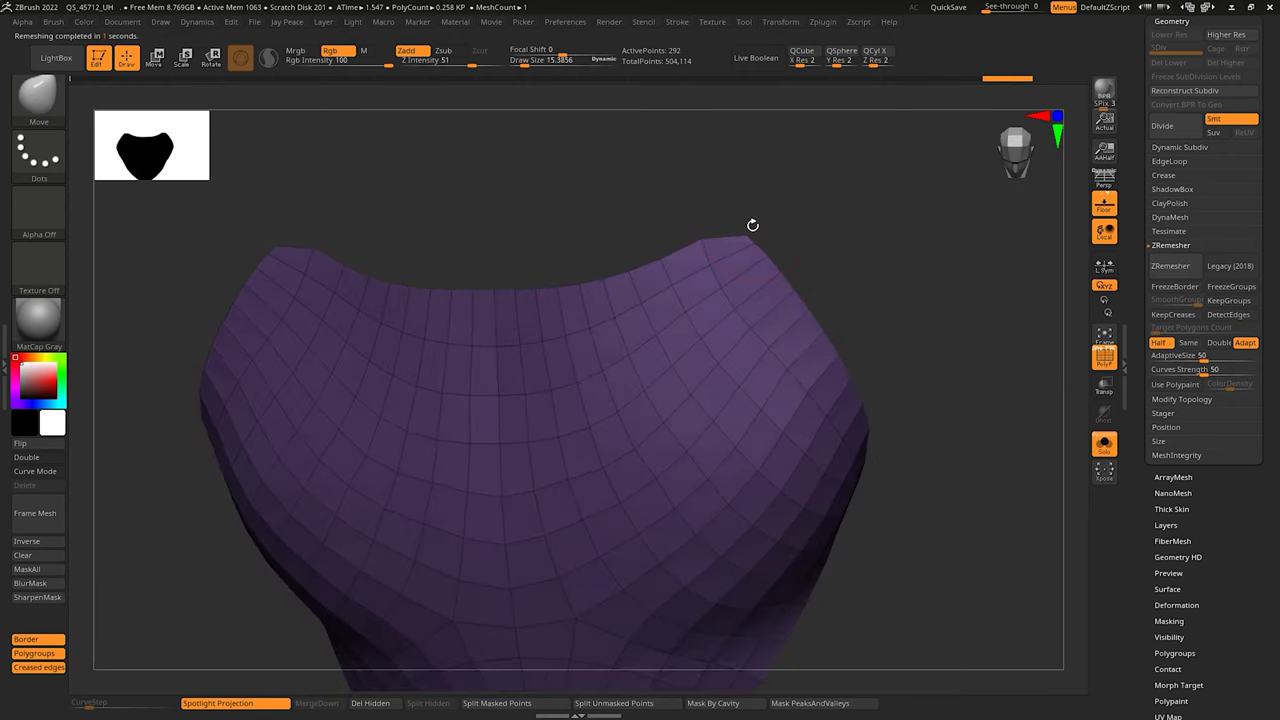
pyautogui.press('s')
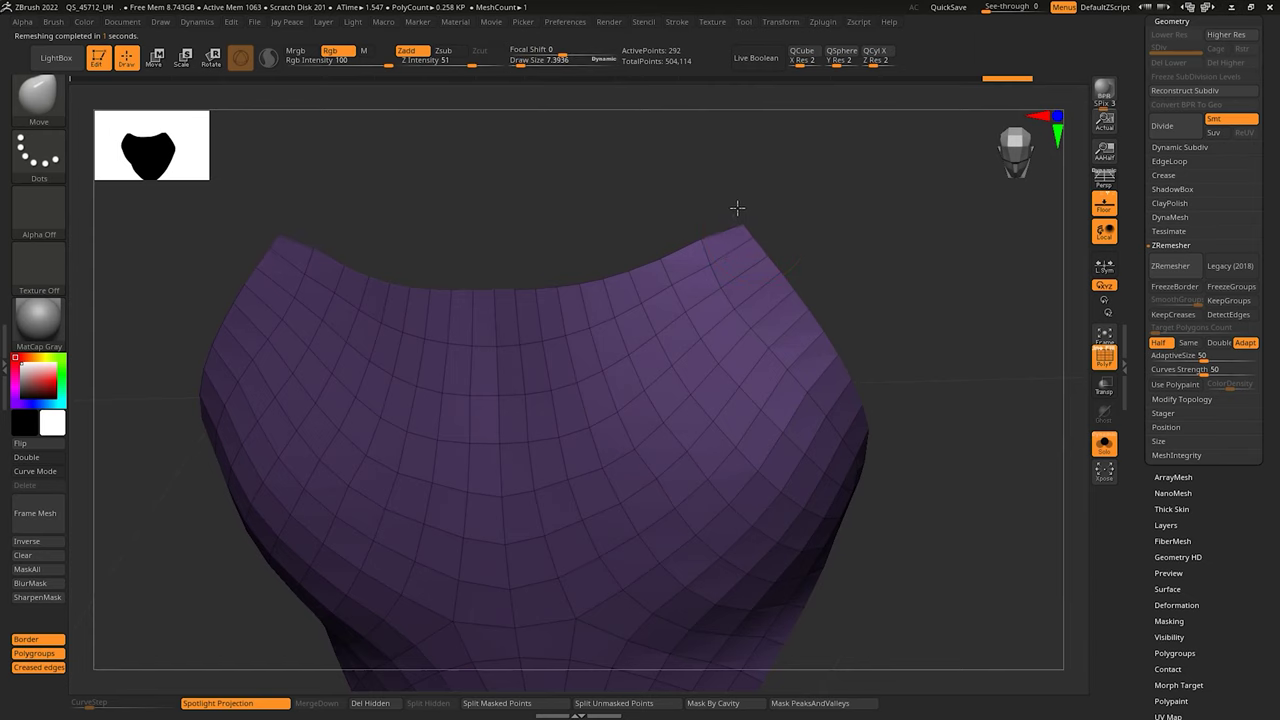
pyautogui.moveTo(734, 201); pyautogui.dragTo(849, 374)
pyautogui.moveTo(839, 471); pyautogui.dragTo(889, 506)
# Step: Set the number of Panel Loops to 1 in the EdgeLoop settings
pyautogui.moveTo(1145, 281); pyautogui.dragTo(1147, 390)
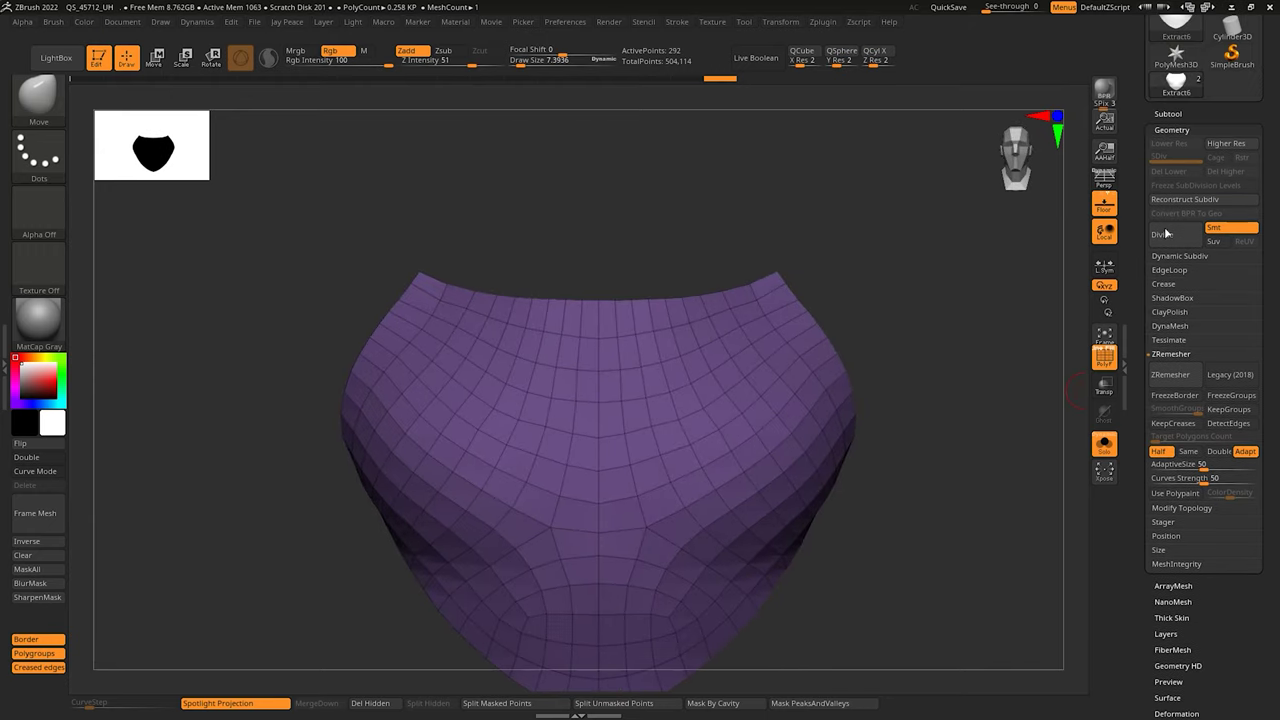
pyautogui.click(1170, 130)
pyautogui.click(1172, 129)
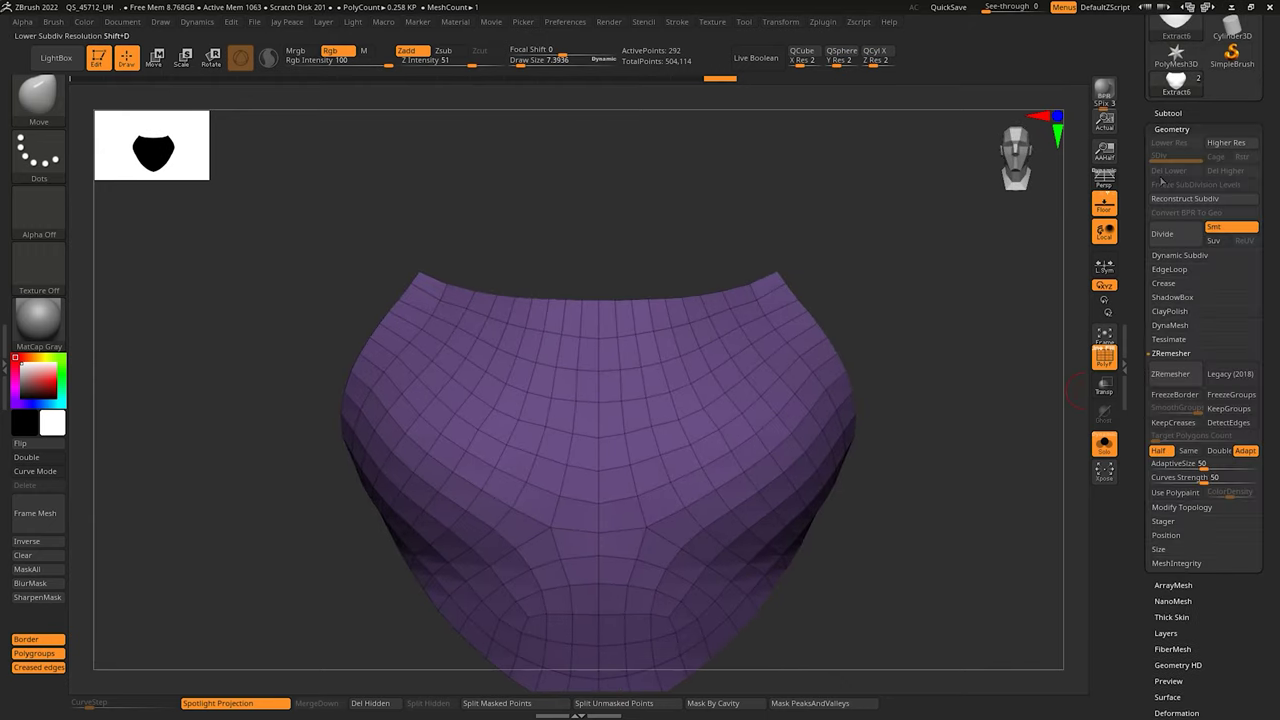
pyautogui.click(1165, 356)
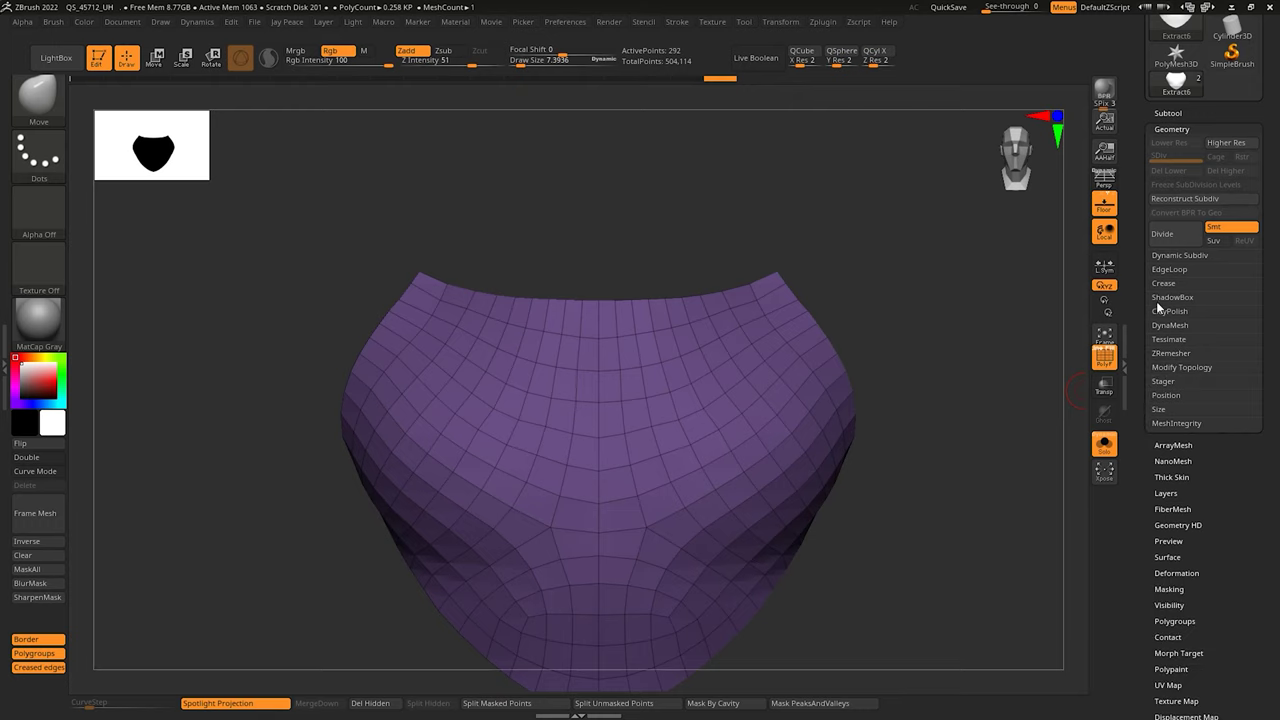
pyautogui.click(1162, 272)
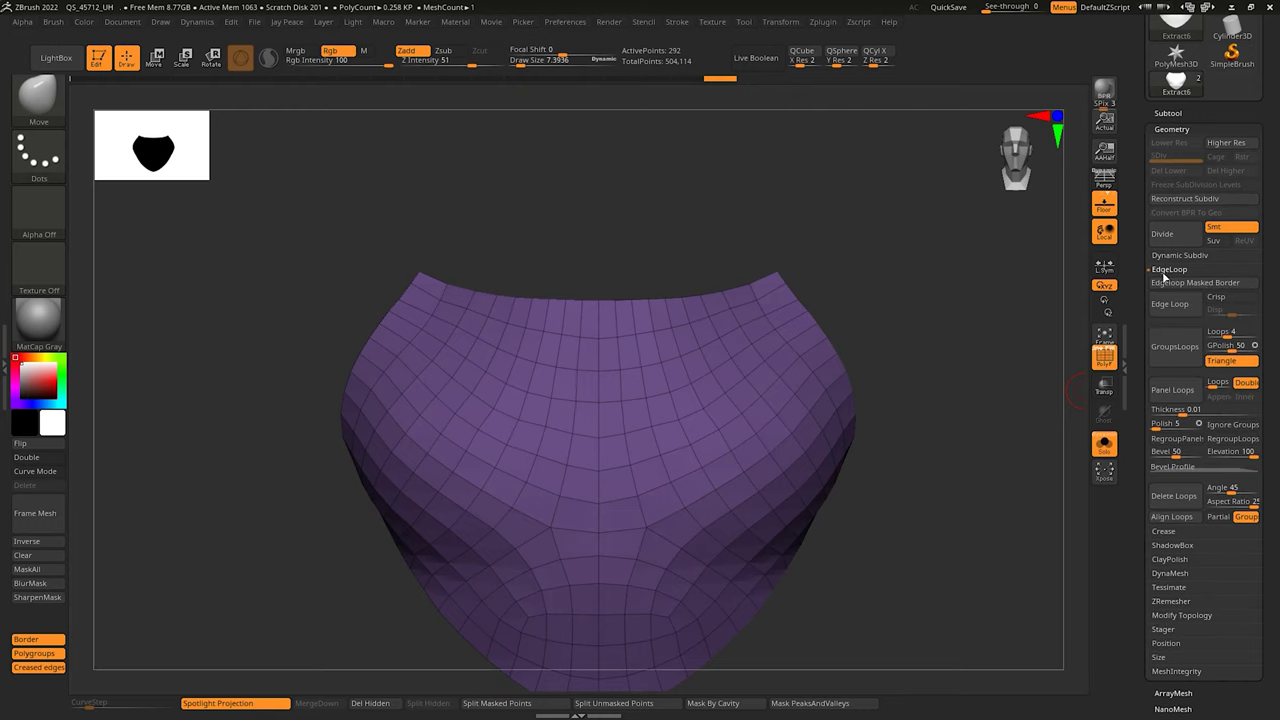
pyautogui.click(1214, 386)
pyautogui.write('1')
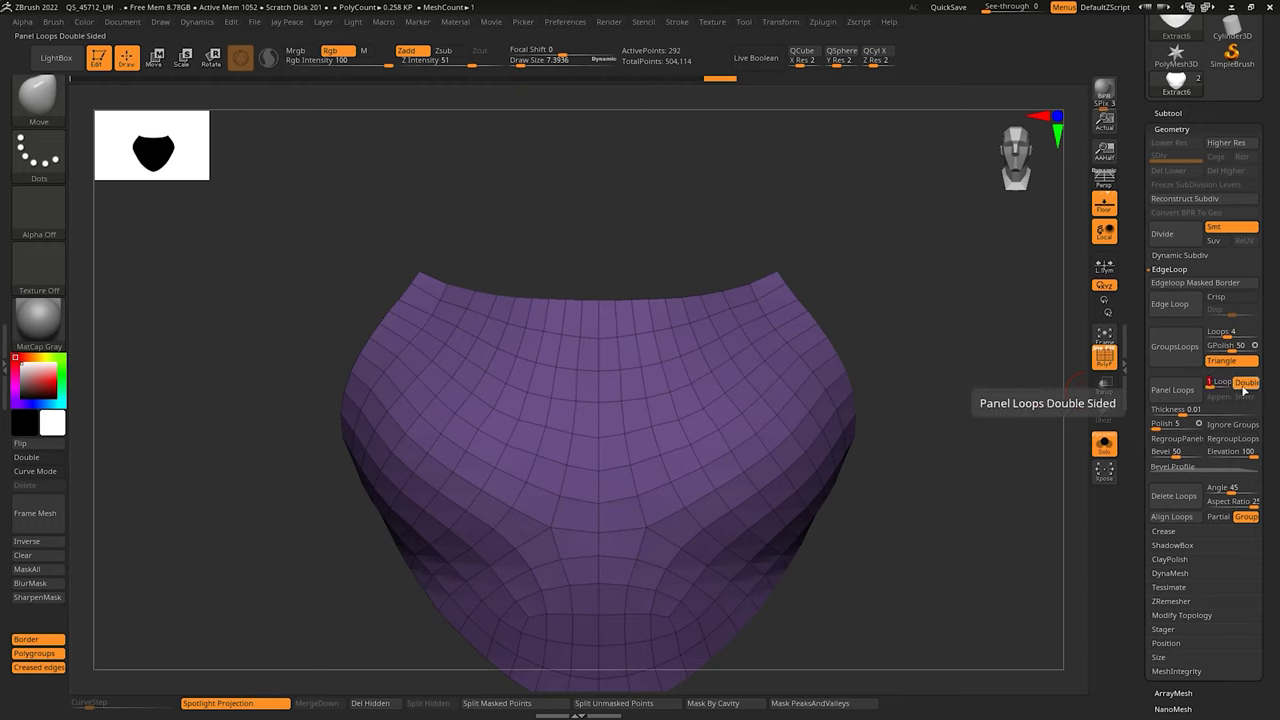
# Step: Try thickening the chest surface with Panel Loops at thickness 0.01 and polish 5
pyautogui.click(1243, 387)
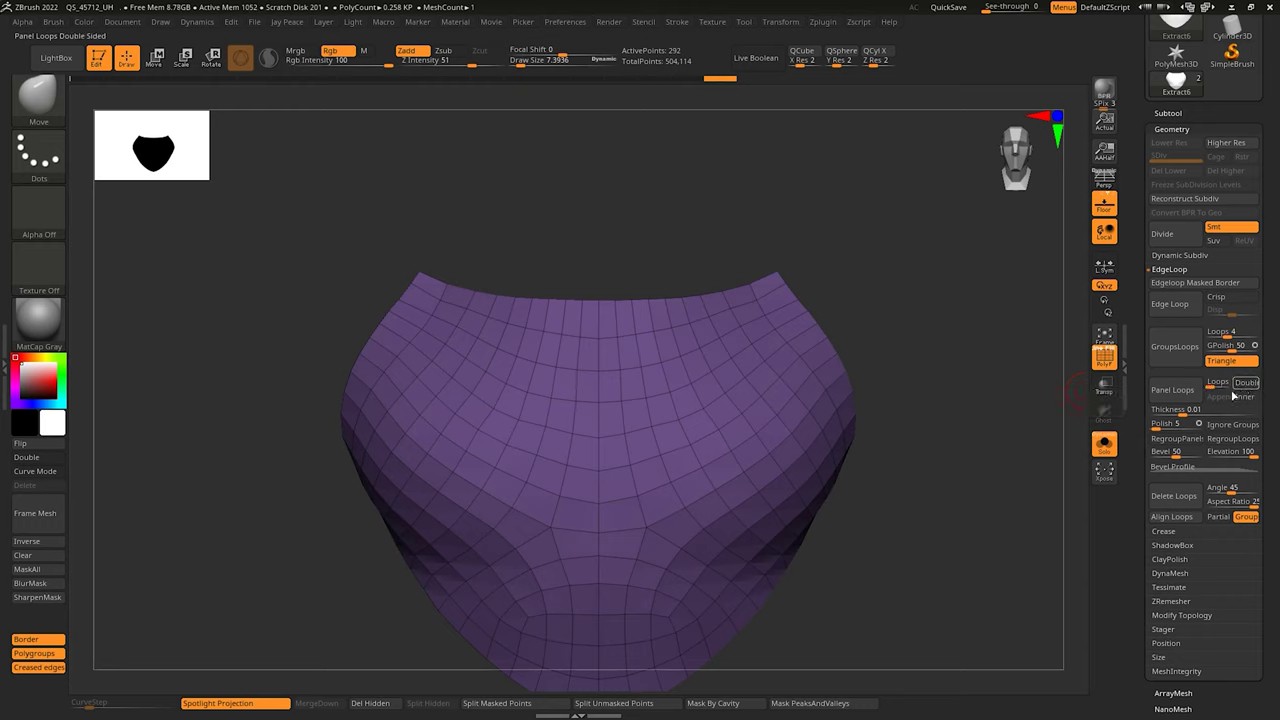
pyautogui.click(1180, 400)
pyautogui.moveTo(957, 374); pyautogui.dragTo(848, 393)
pyautogui.hotkey('ctrl', 'z')
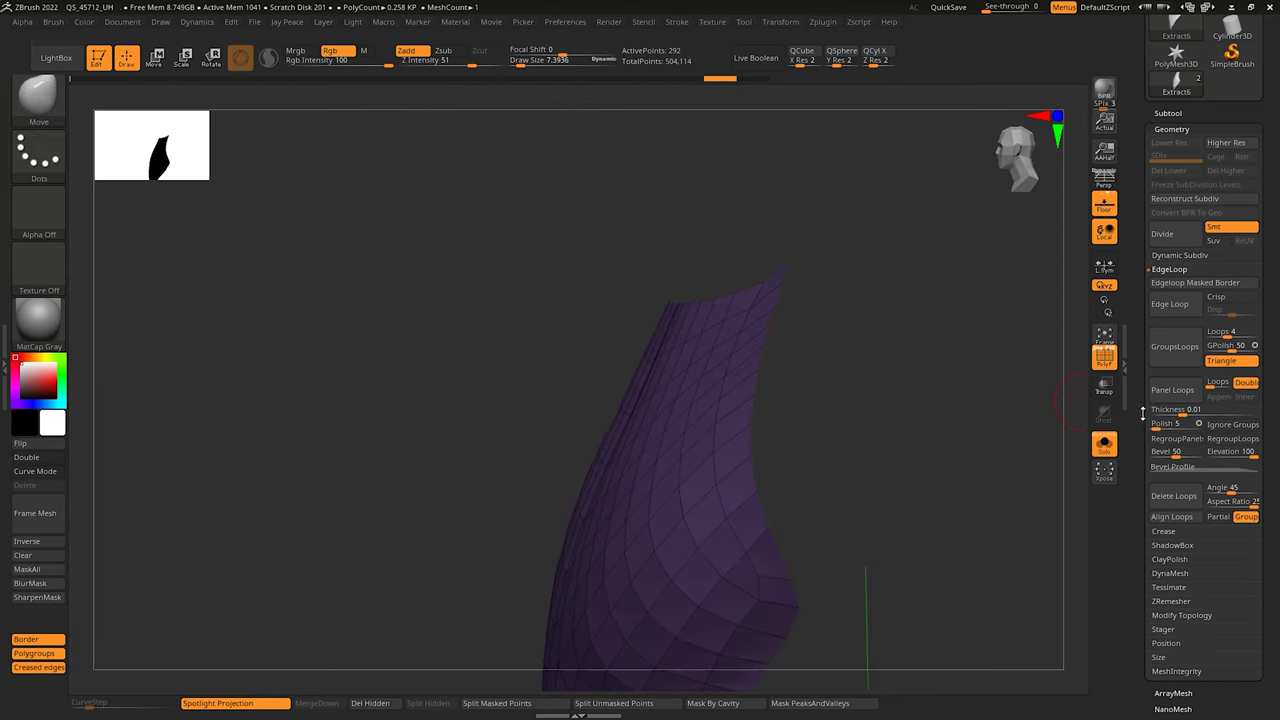
pyautogui.click(1180, 400)
pyautogui.moveTo(848, 383); pyautogui.dragTo(898, 380)
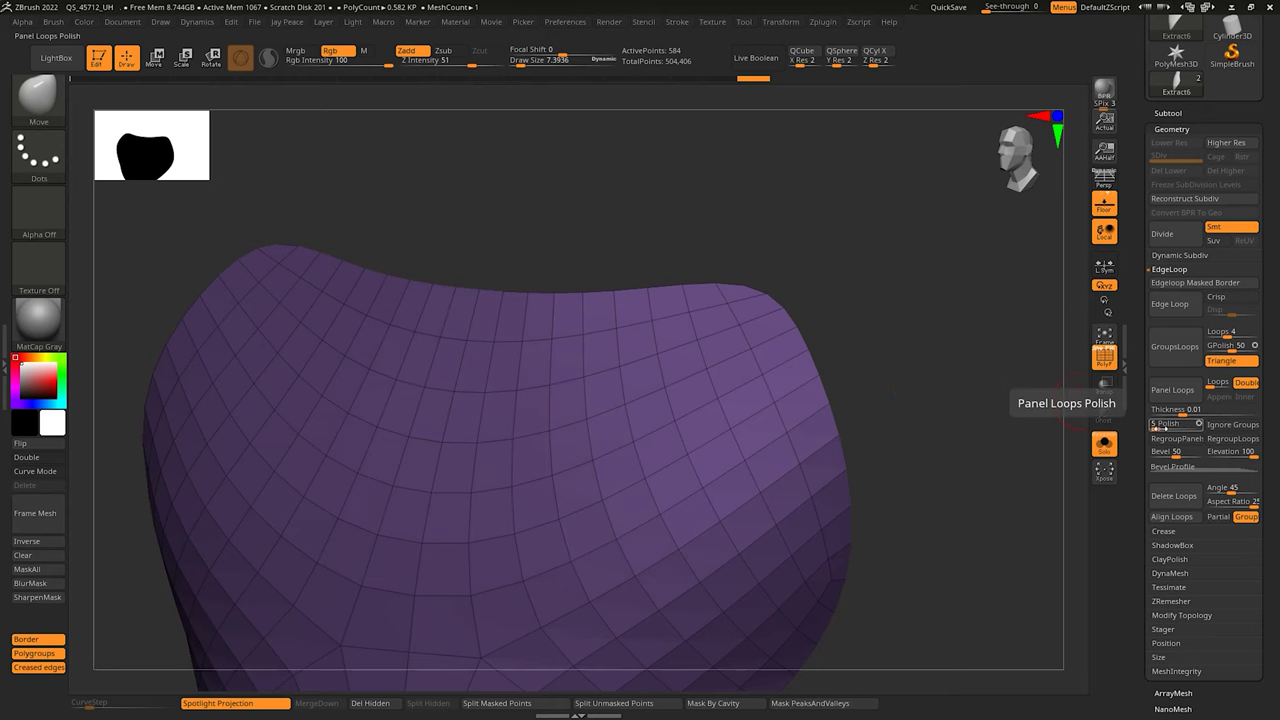
pyautogui.hotkey('ctrl', 'z')
# Step: Set the Panel Loops polish to 0 and try the thickening again at thickness 0.01
pyautogui.moveTo(1158, 427); pyautogui.dragTo(1149, 427)
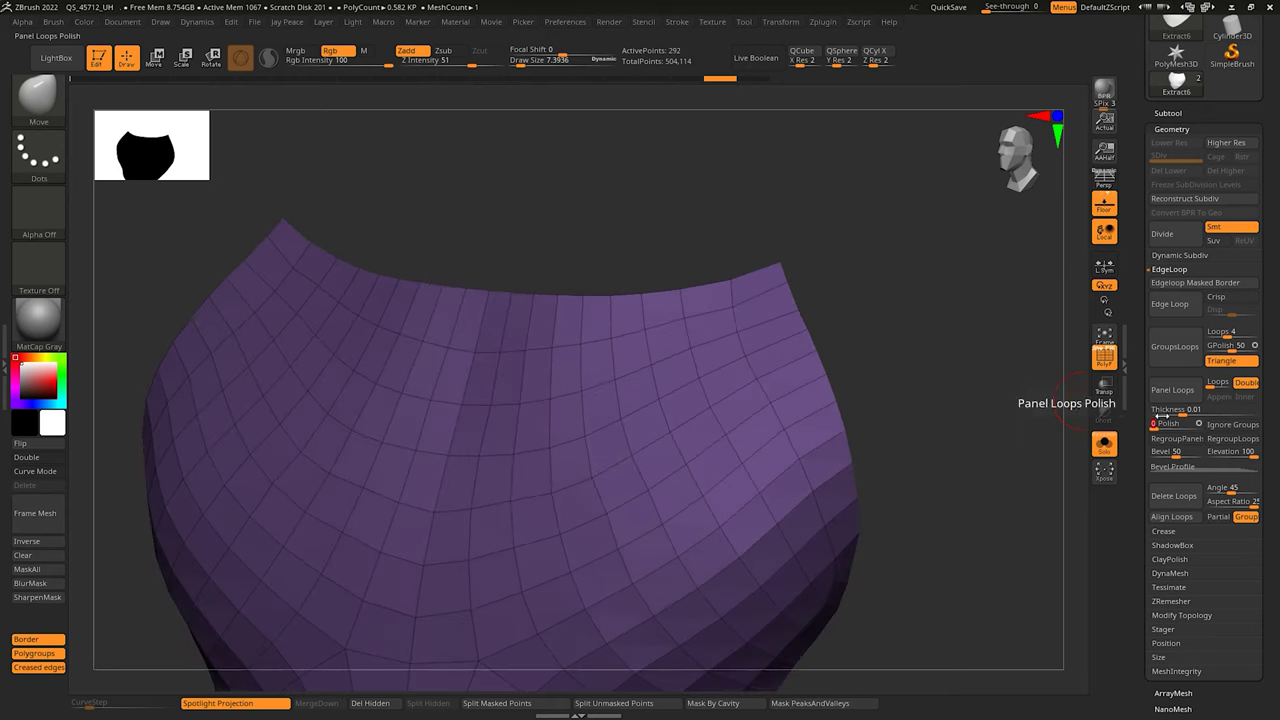
pyautogui.click(1173, 402)
pyautogui.moveTo(903, 338)
pyautogui.mouseDown()
pyautogui.moveTo(831, 340)
pyautogui.moveTo(889, 337)
pyautogui.mouseUp()
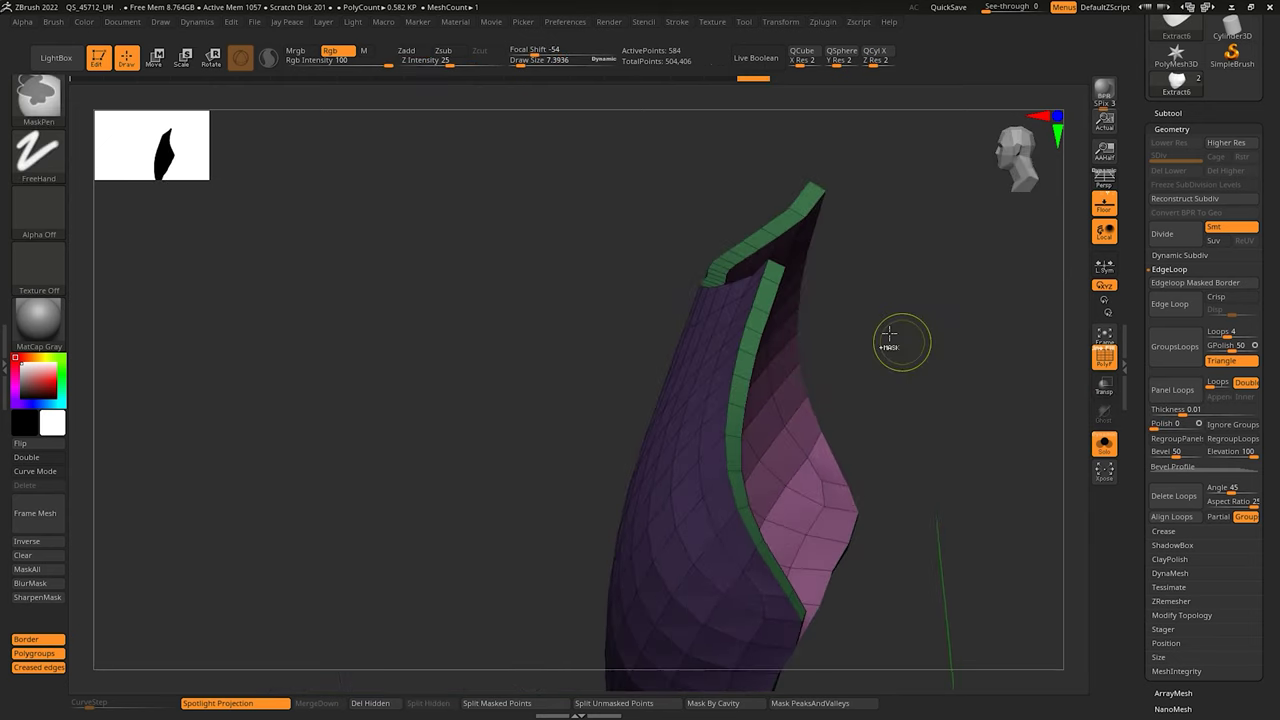
pyautogui.hotkey('ctrl', 'z')
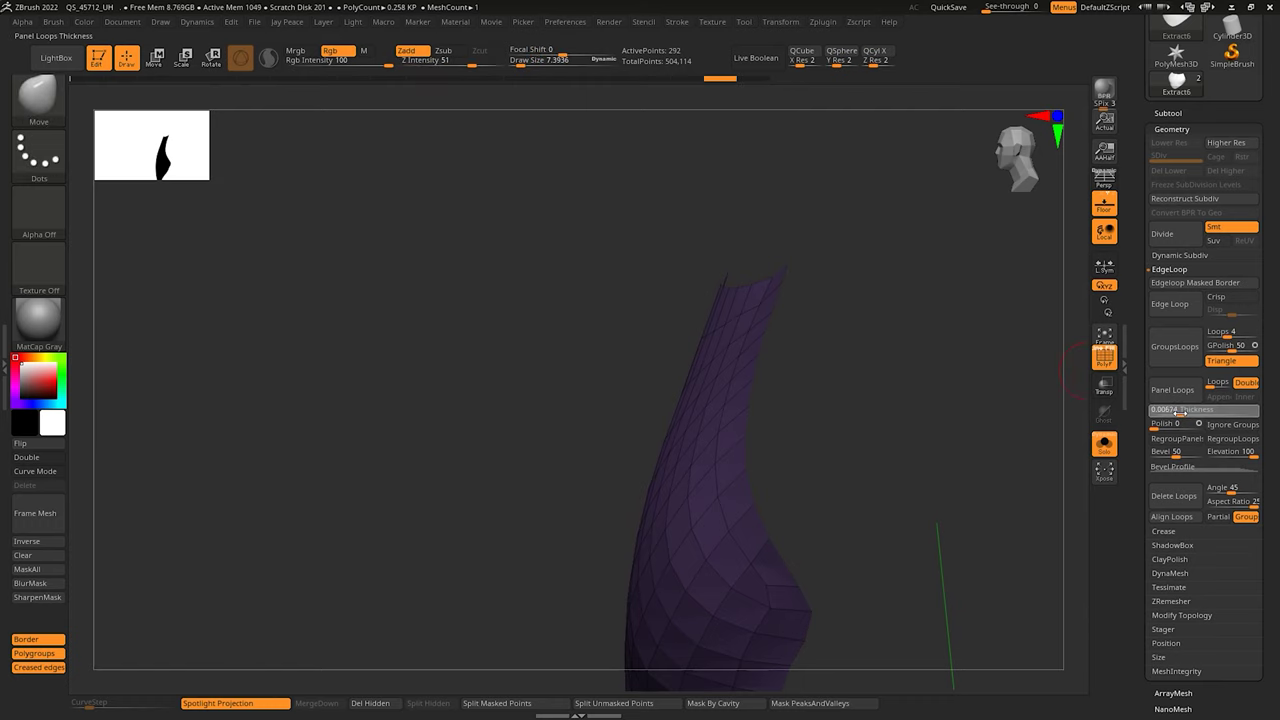
# Step: Thicken the chest surface using Panel Loops with thickness 0.00594, then turn off the polygon wireframe display
pyautogui.click(1169, 392)
pyautogui.moveTo(745, 325); pyautogui.dragTo(700, 308, button='right')
pyautogui.keyDown('ctrl'); pyautogui.moveTo(936, 311); pyautogui.dragTo(1000, 330, button='right'); pyautogui.keyUp('ctrl')
pyautogui.hotkey('shift', 'f')
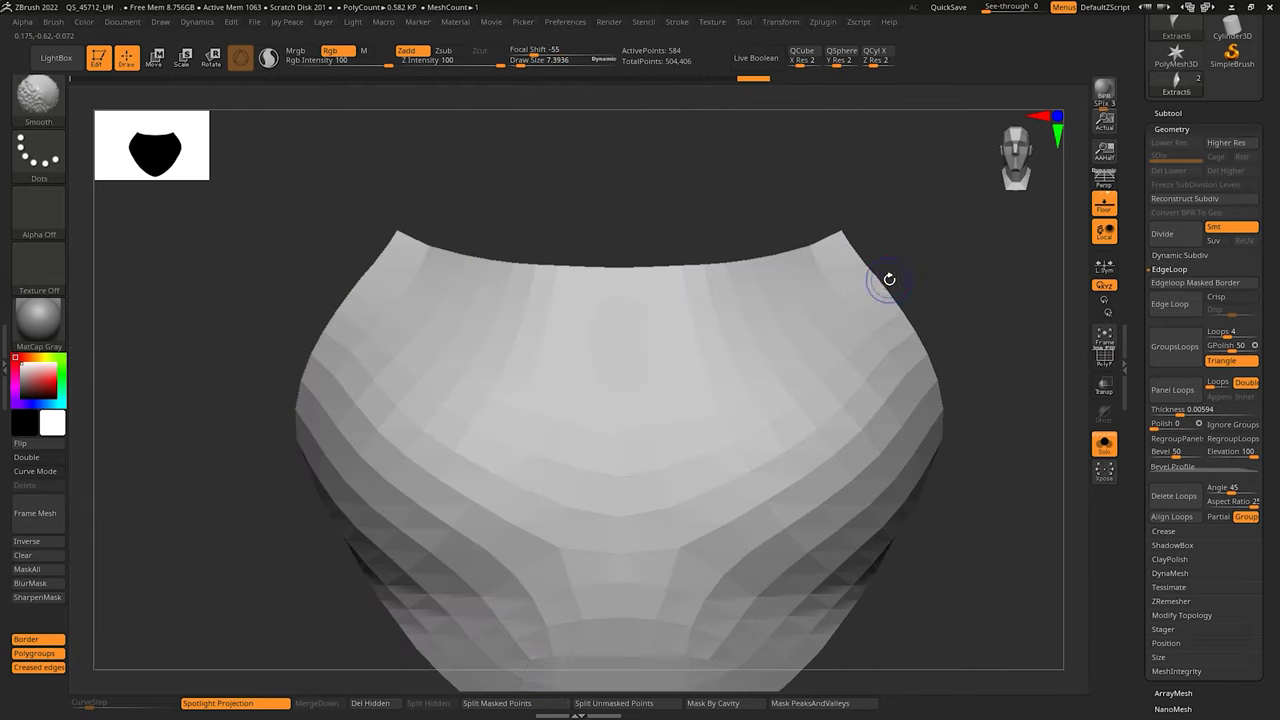
# Step: Turn on Dynamic Subdiv and examine the smoothed edges of the thickened chest plate without the polygon wireframe
pyautogui.moveTo(914, 245)
pyautogui.mouseDown(button='right')
pyautogui.moveTo(886, 257)
pyautogui.moveTo(923, 251)
pyautogui.moveTo(871, 277)
pyautogui.moveTo(938, 368)
pyautogui.mouseUp(button='right')
pyautogui.hotkey('shift', 'f')
pyautogui.moveTo(938, 368)
pyautogui.keyDown('alt'); pyautogui.mouseDown(button='right')
pyautogui.moveTo(671, 389)
pyautogui.moveTo(636, 406)
pyautogui.mouseUp(button='right'); pyautogui.keyUp('alt')
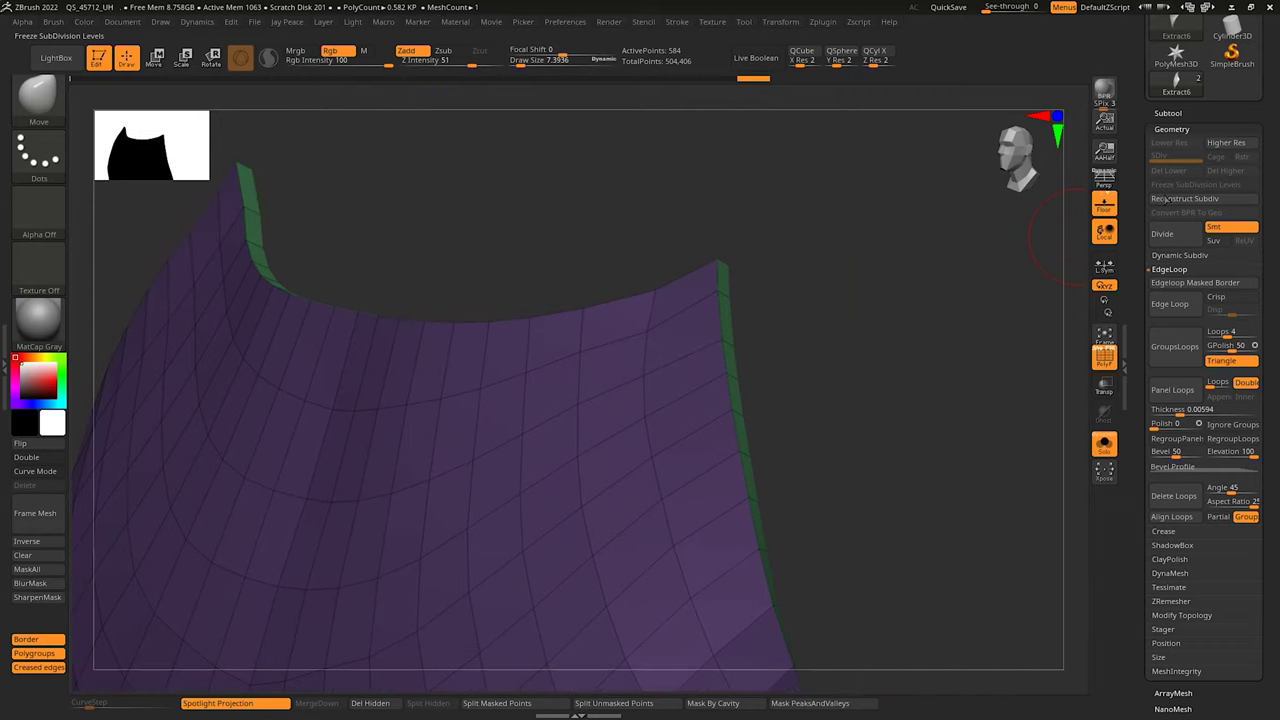
pyautogui.click(1176, 256)
pyautogui.click(1165, 273)
pyautogui.moveTo(862, 328); pyautogui.dragTo(683, 360, button='right')
pyautogui.hotkey('shift', 'f')
pyautogui.moveTo(815, 349); pyautogui.dragTo(852, 347, button='right')
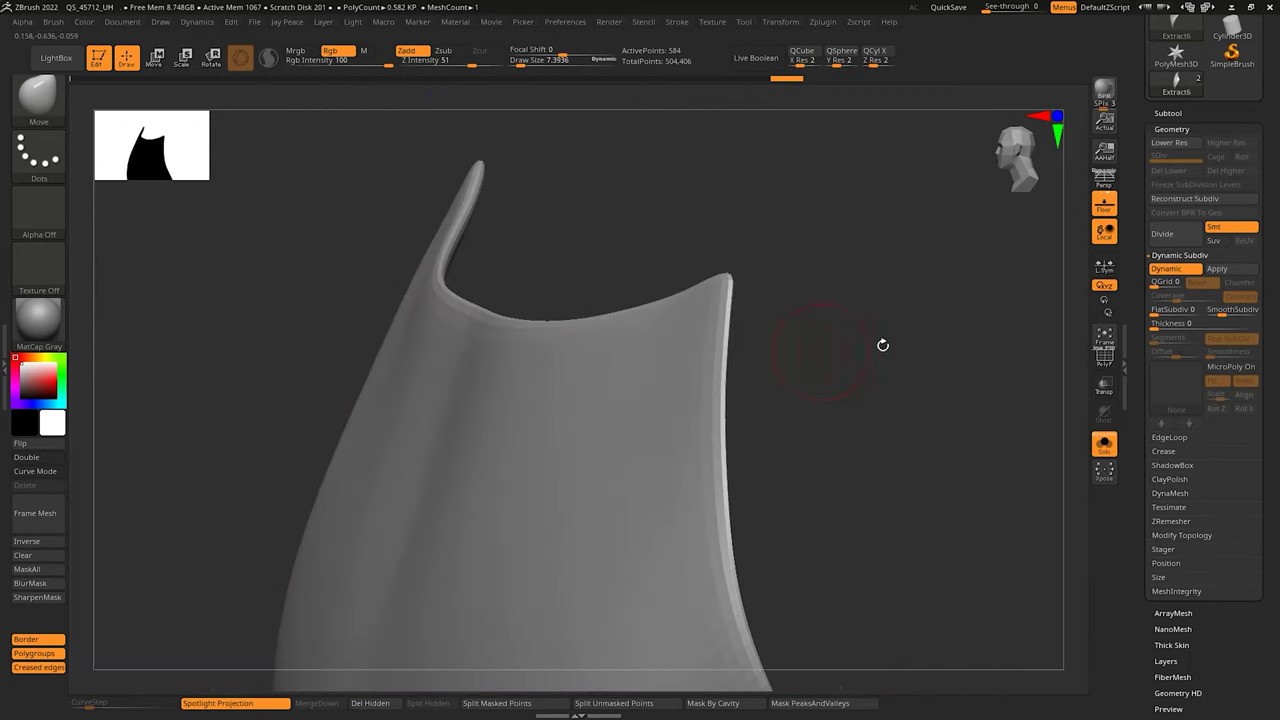
# Step: Compare the chest plate's edges with dynamic subdivision off and on
pyautogui.hotkey('shift', 'd')
pyautogui.press('d')
pyautogui.click(686, 237)
pyautogui.click(686, 237)
pyautogui.hotkey('shift', 'd')
pyautogui.press('d')
pyautogui.hotkey('shift', 'd')
pyautogui.press('d')
# Step: Crease the plate's polygroup borders with Crease PG, then examine the unsmoothed mesh at the upper corner with the wireframe shown
pyautogui.click(1169, 437)
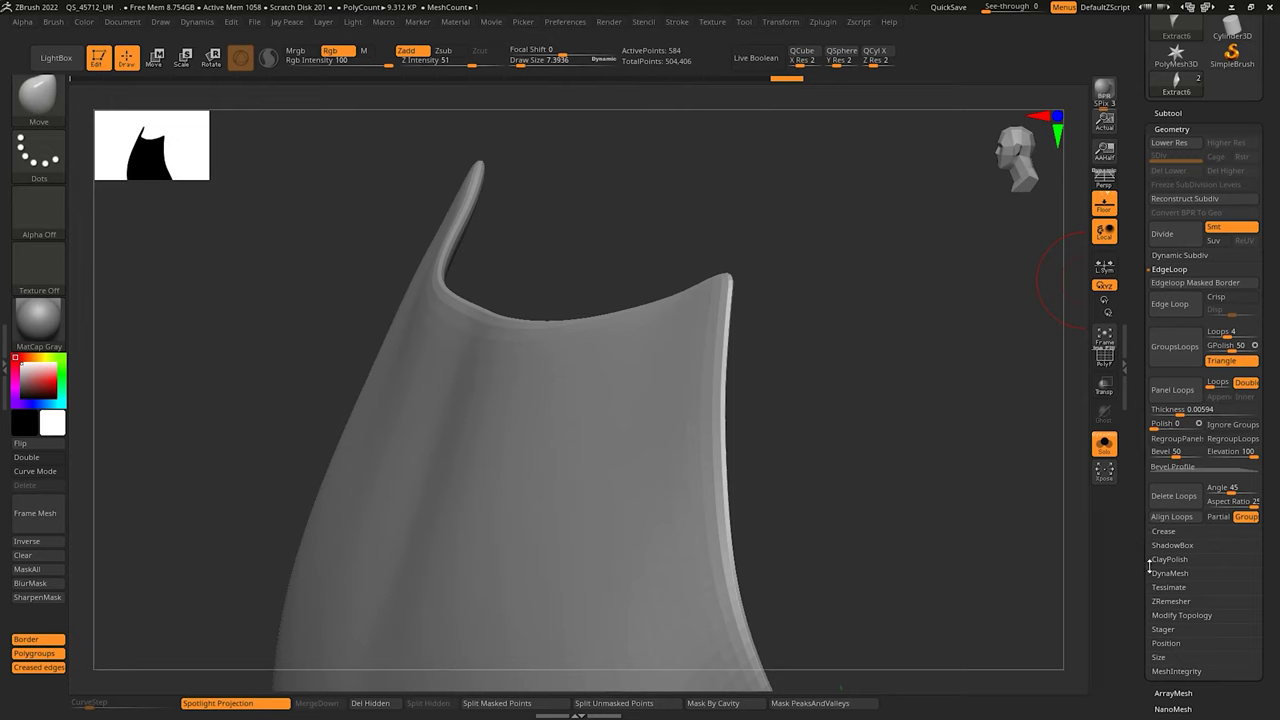
pyautogui.click(1164, 530)
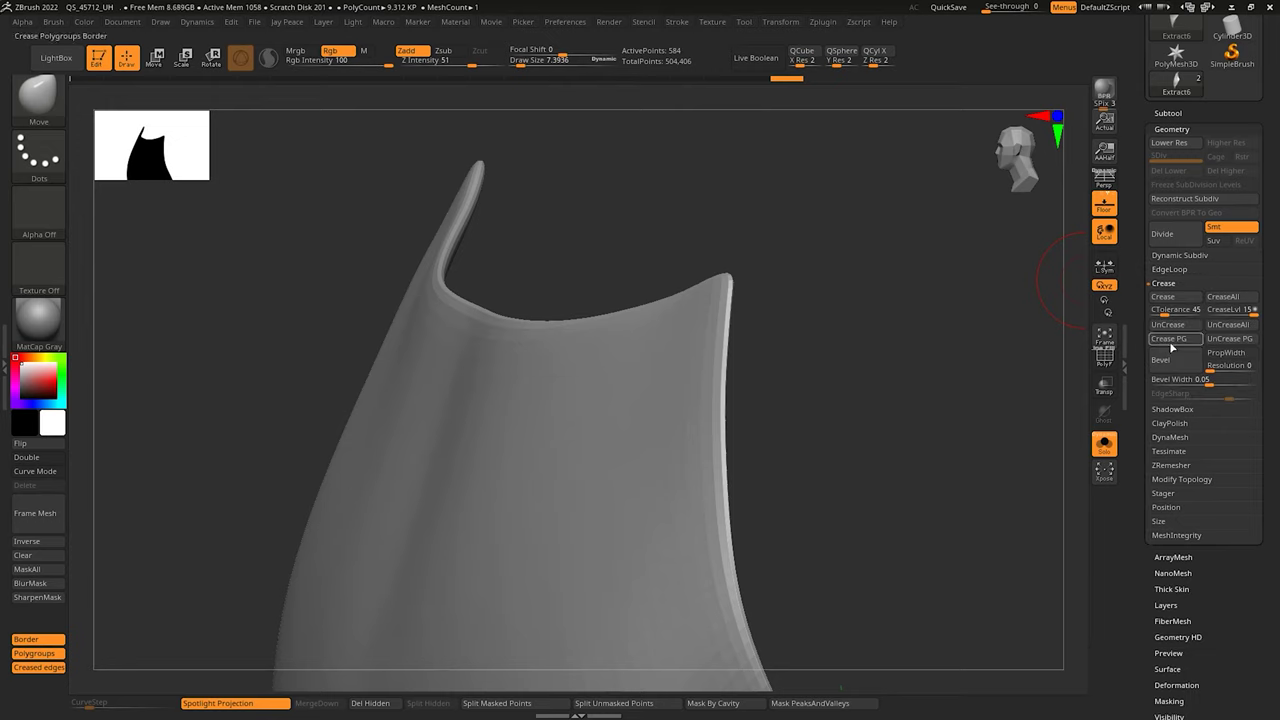
pyautogui.click(1174, 343)
pyautogui.moveTo(926, 323); pyautogui.dragTo(771, 317, button='right')
pyautogui.hotkey('shift', 'f')
pyautogui.hotkey('shift', 'd')
pyautogui.hotkey('shift', 'f')
pyautogui.hotkey('shift', 'f')
pyautogui.keyDown('ctrl'); pyautogui.moveTo(968, 422); pyautogui.dragTo(955, 520, button='right'); pyautogui.keyUp('ctrl')
pyautogui.moveTo(843, 380); pyautogui.dragTo(798, 397, button='right')
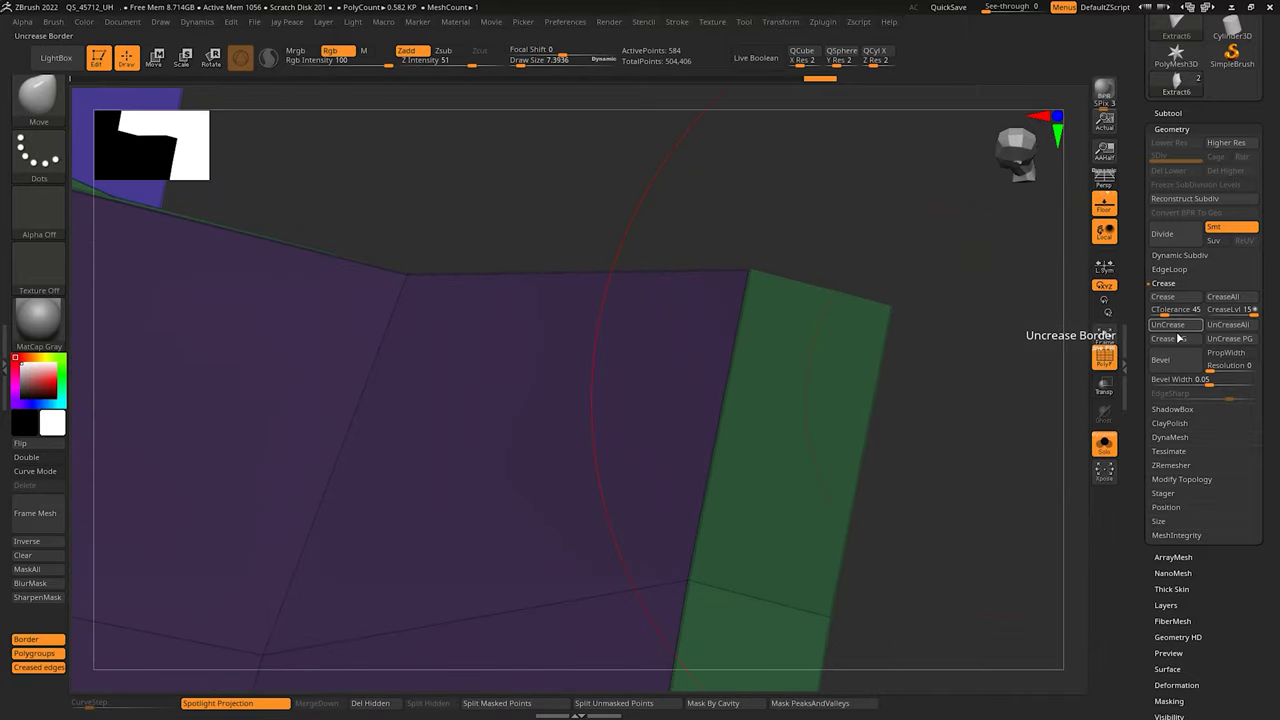
# Step: Remove the polygroup border creases with UnCrease PG and change the material to SkinShade4
pyautogui.click(1217, 340)
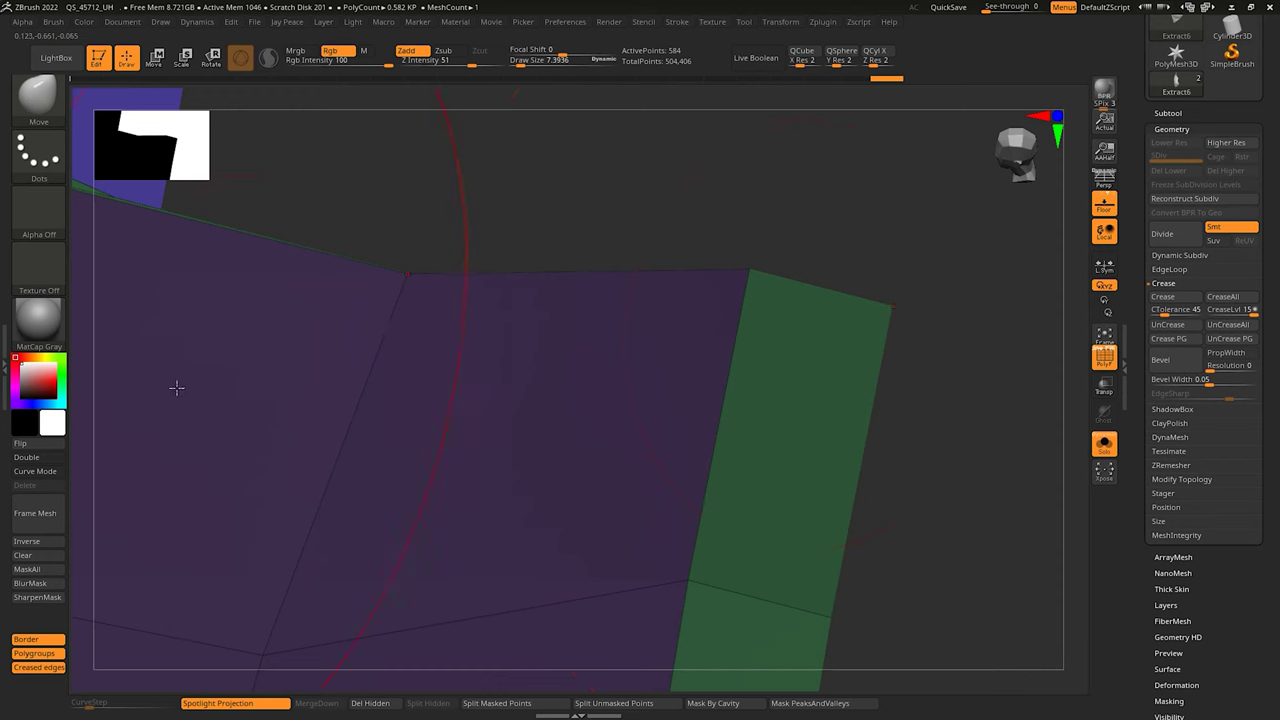
pyautogui.click(54, 322)
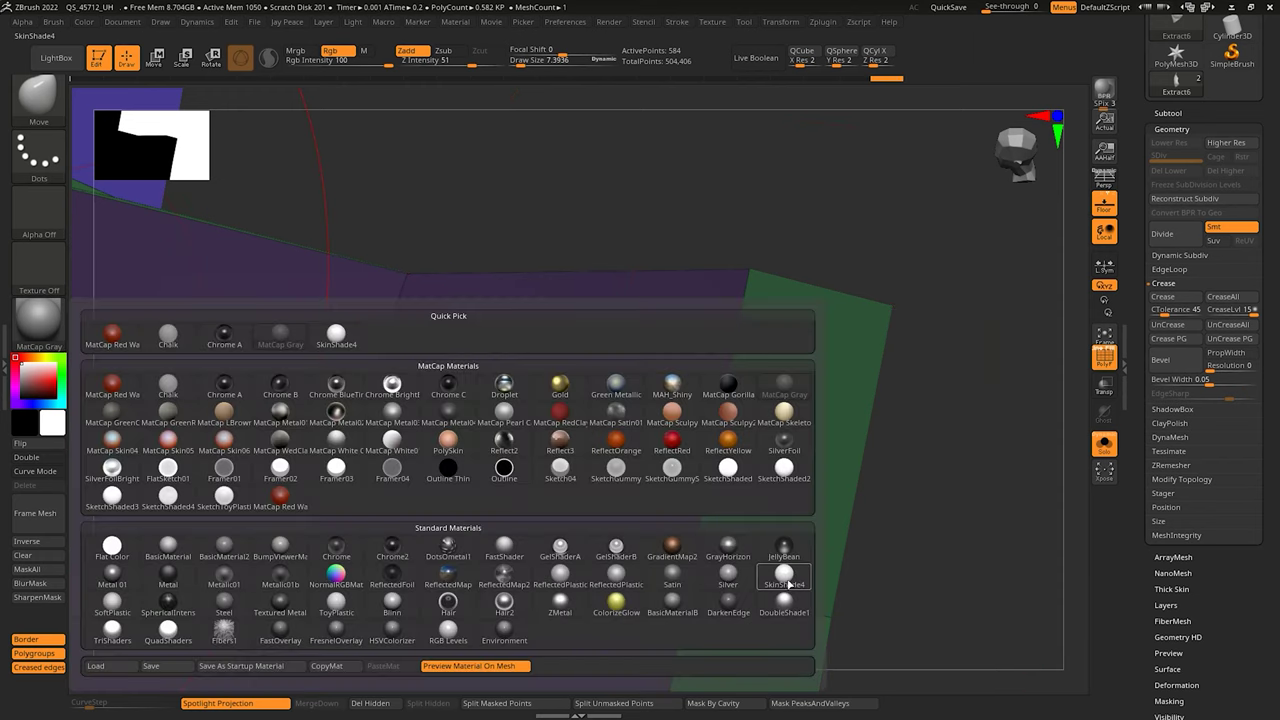
pyautogui.click(785, 577)
# Step: Reapply the polygroup border creases to examine them at the corner, then remove all creases from the plate
pyautogui.click(1181, 341)
pyautogui.moveTo(872, 338)
pyautogui.keyDown('ctrl'); pyautogui.mouseDown(button='right')
pyautogui.moveTo(850, 390)
pyautogui.moveTo(975, 401)
pyautogui.mouseUp(button='right'); pyautogui.keyUp('ctrl')
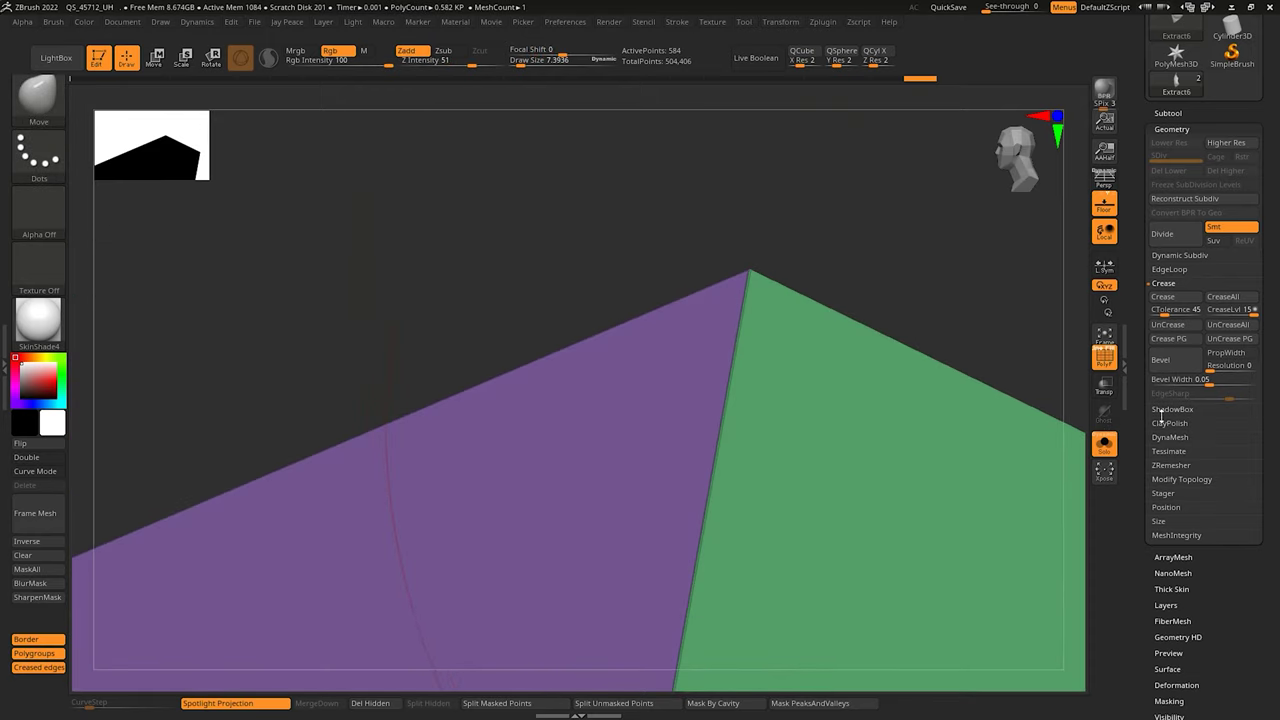
pyautogui.click(1220, 328)
pyautogui.moveTo(895, 245); pyautogui.dragTo(753, 368, button='right')
pyautogui.press('d')
pyautogui.hotkey('shift', 'd')
pyautogui.press('d')
pyautogui.hotkey('shift', 'd')
# Step: Undo back past the crease edits and the Panel Loops thickening to the single-sided chest surface
pyautogui.moveTo(1143, 555); pyautogui.dragTo(1139, 479)
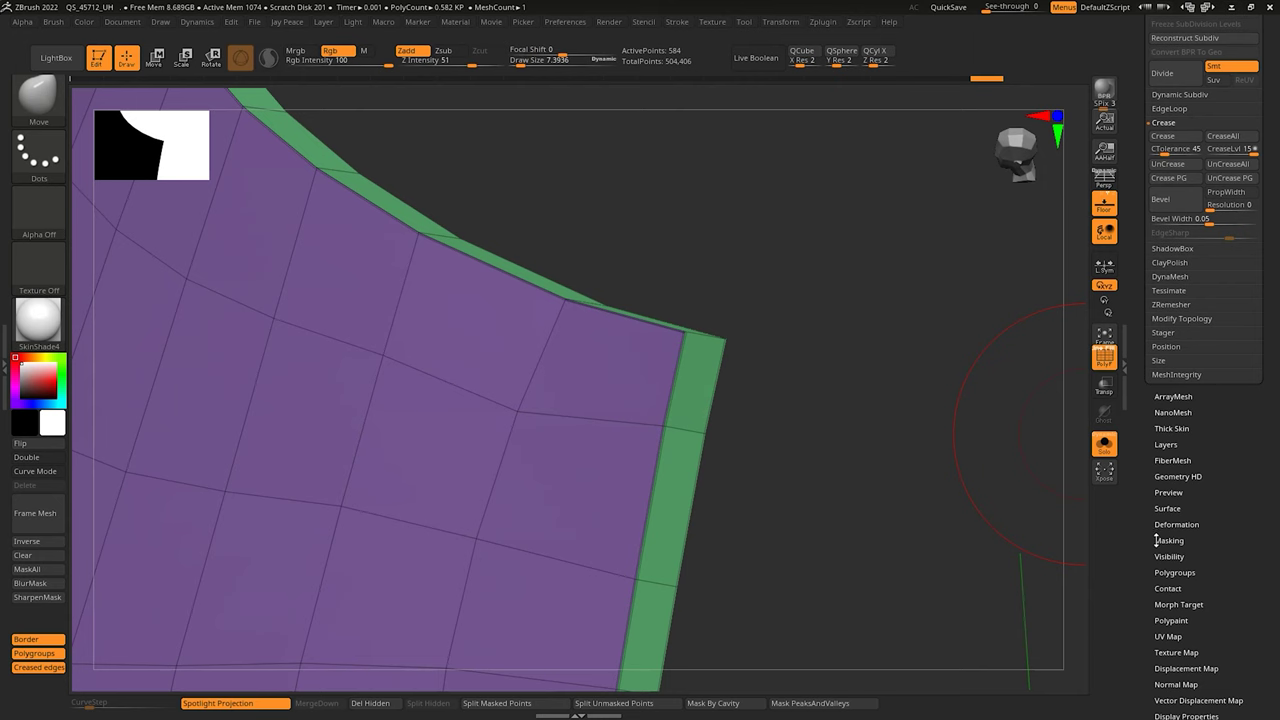
pyautogui.moveTo(1152, 540); pyautogui.dragTo(1151, 529)
pyautogui.keyDown('alt'); pyautogui.moveTo(551, 367); pyautogui.dragTo(766, 336, button='right'); pyautogui.keyUp('alt')
pyautogui.hotkey('ctrl', 'z')
pyautogui.hotkey('ctrl', 'z')
pyautogui.hotkey('ctrl', 'z')
pyautogui.hotkey('ctrl', 'z')
pyautogui.hotkey('ctrl', 'z')
pyautogui.hotkey('ctrl', 'z')
pyautogui.hotkey('ctrl', 'z')
pyautogui.hotkey('ctrl', 'z')
pyautogui.hotkey('ctrl', 'z')
pyautogui.hotkey('ctrl', 'shift', 'z')
pyautogui.moveTo(766, 323)
pyautogui.mouseDown(button='right')
pyautogui.moveTo(727, 318)
pyautogui.moveTo(776, 322)
pyautogui.mouseUp(button='right')
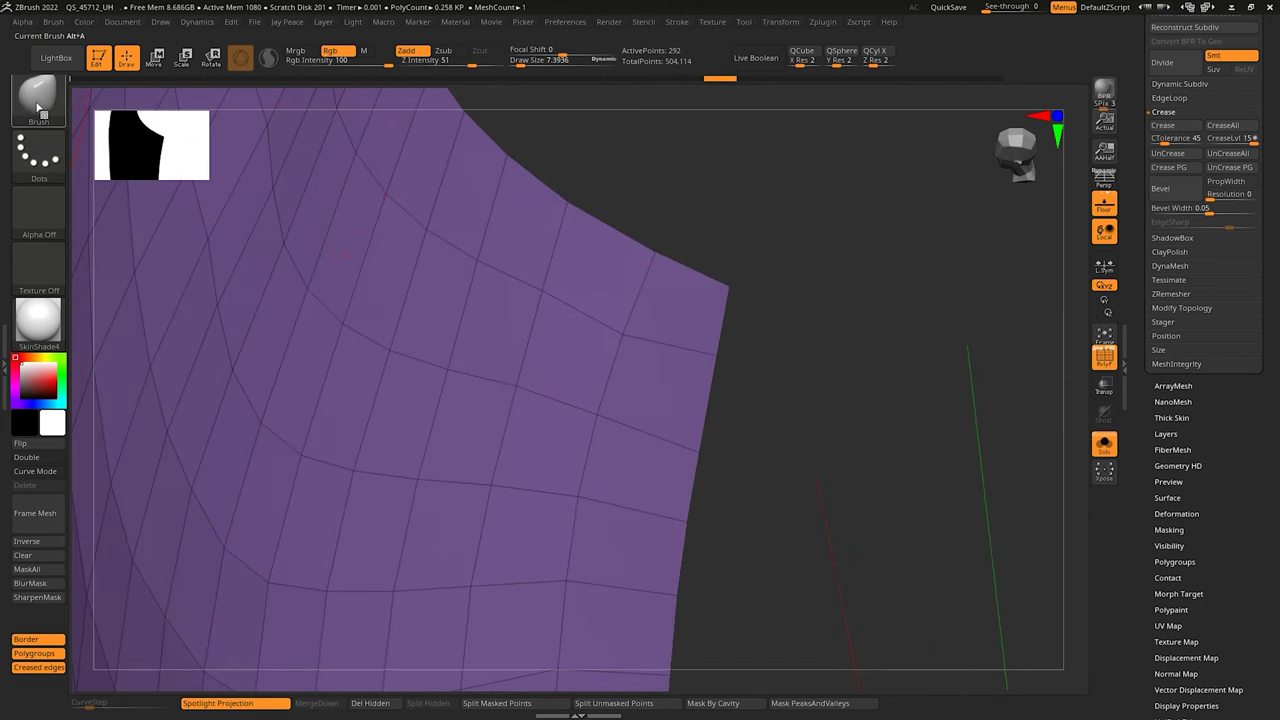
# Step: Thicken the chest surface with the ZModeler brush, using the QMesh polygon action with All Polygons as the target
pyautogui.click(39, 100)
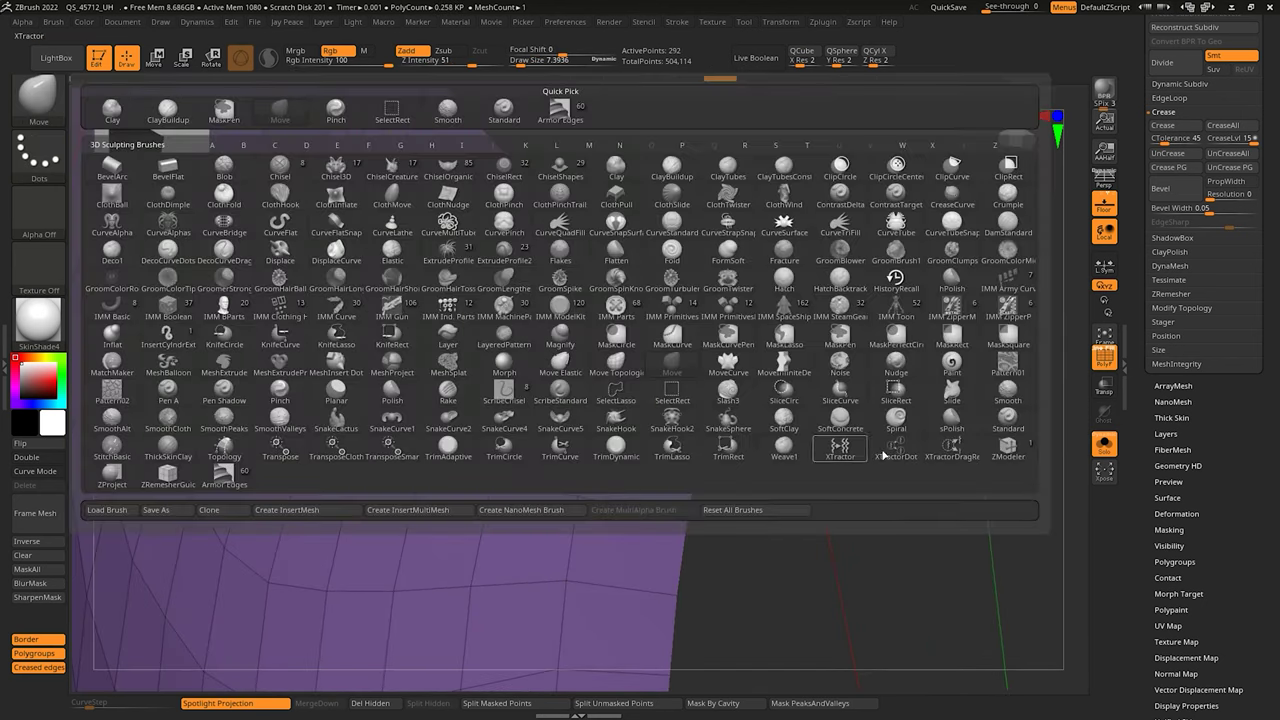
pyautogui.click(1008, 449)
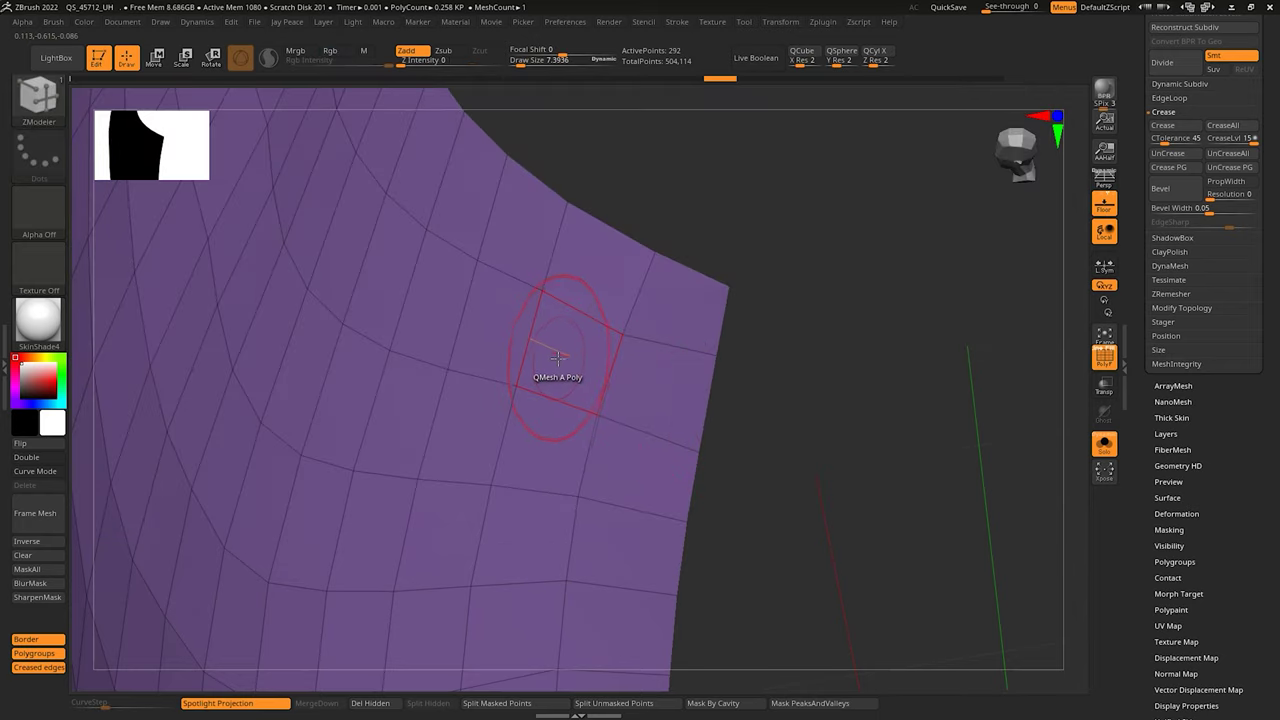
pyautogui.press('space')
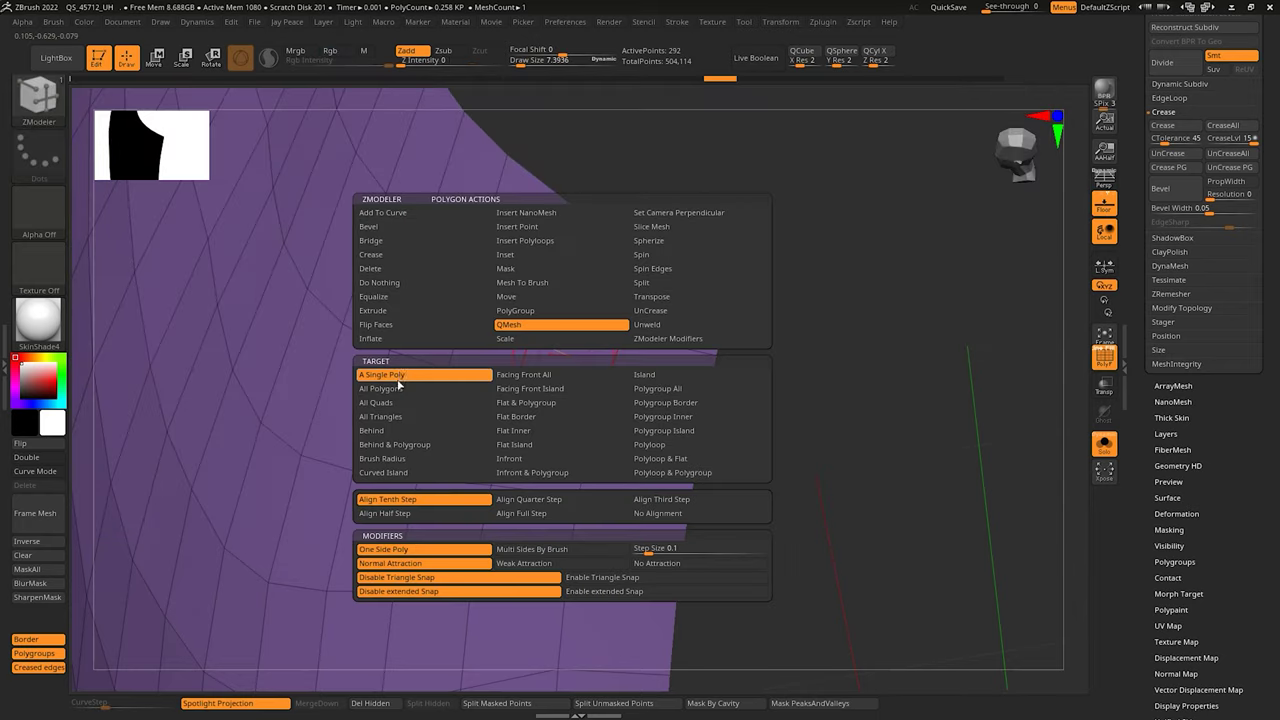
pyautogui.click(396, 393)
pyautogui.moveTo(547, 371); pyautogui.dragTo(548, 362, button='right')
pyautogui.moveTo(548, 360); pyautogui.dragTo(529, 379)
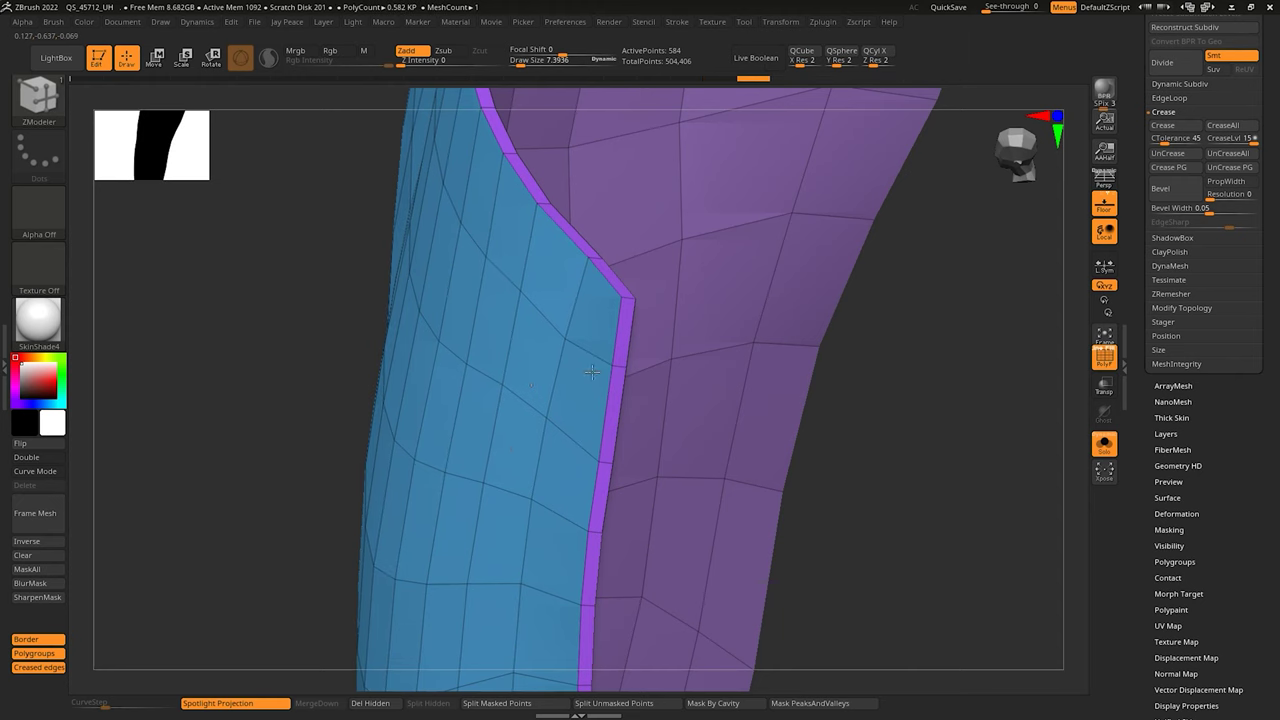
# Step: Preview the QMesh-thickened plate with dynamic subdivision, then examine its unsmoothed border and front
pyautogui.moveTo(529, 379); pyautogui.dragTo(571, 393, button='right')
pyautogui.press('d')
pyautogui.hotkey('shift', 'f')
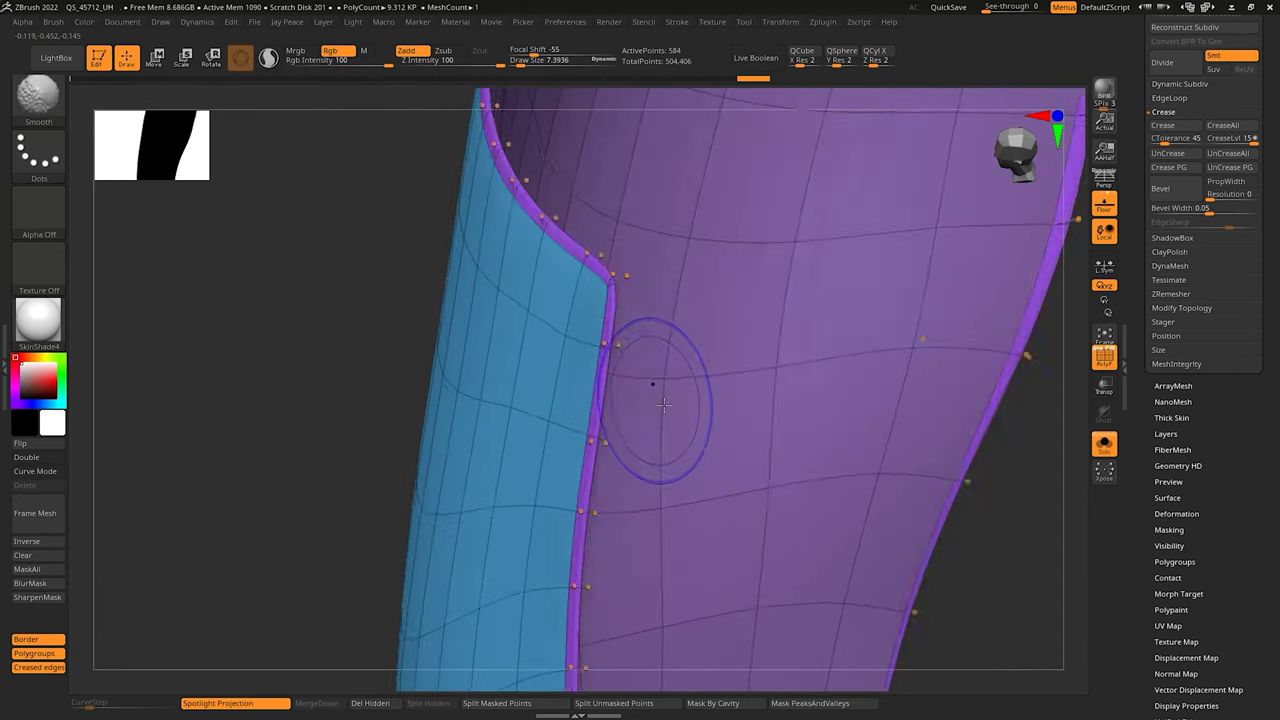
pyautogui.hotkey('shift', 'd')
pyautogui.moveTo(674, 426); pyautogui.dragTo(983, 344, button='right')
pyautogui.keyDown('ctrl'); pyautogui.moveTo(551, 466); pyautogui.dragTo(596, 514, button='right'); pyautogui.keyUp('ctrl')
pyautogui.moveTo(596, 514); pyautogui.dragTo(848, 494, button='right')
pyautogui.keyDown('alt'); pyautogui.moveTo(748, 570); pyautogui.dragTo(648, 440, button='right'); pyautogui.keyUp('alt')
pyautogui.keyDown('ctrl'); pyautogui.moveTo(648, 440); pyautogui.dragTo(488, 352, button='right'); pyautogui.keyUp('ctrl')
# Step: Try Groups By Normals on the whole plate and inspect the border groups at the upper corner
pyautogui.click(1149, 226)
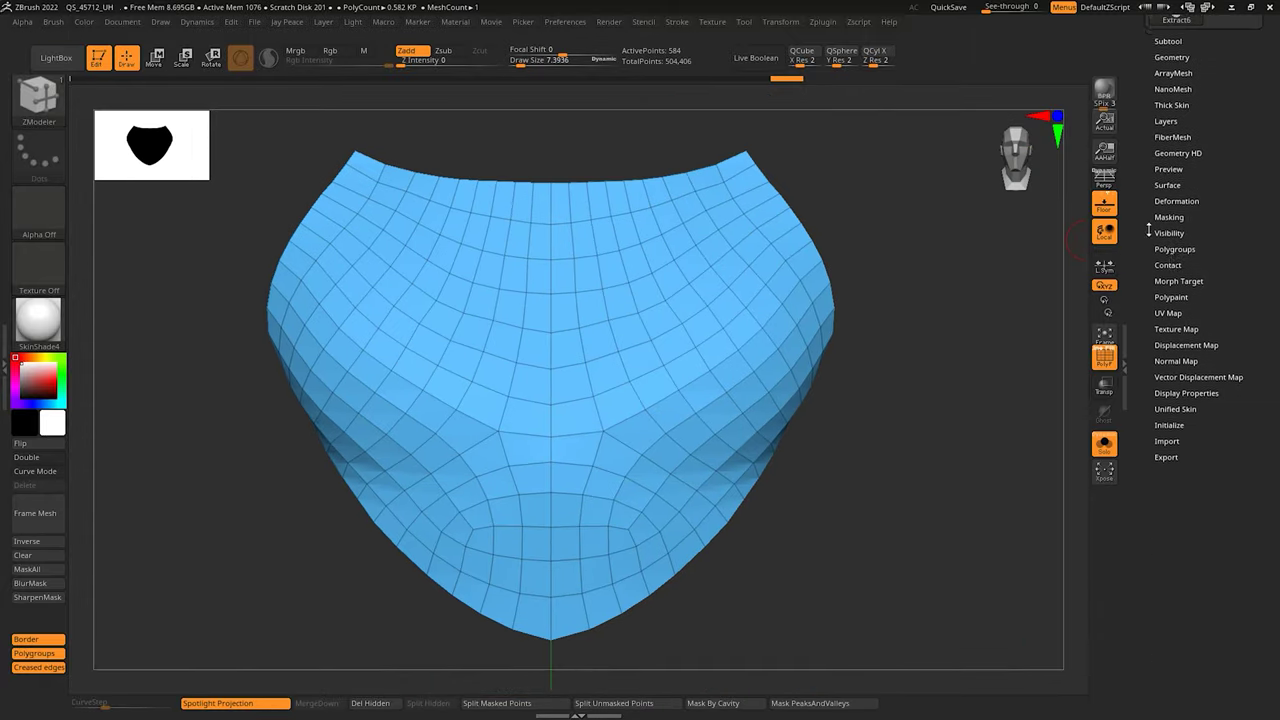
pyautogui.click(1174, 256)
pyautogui.moveTo(1139, 393); pyautogui.dragTo(1141, 250)
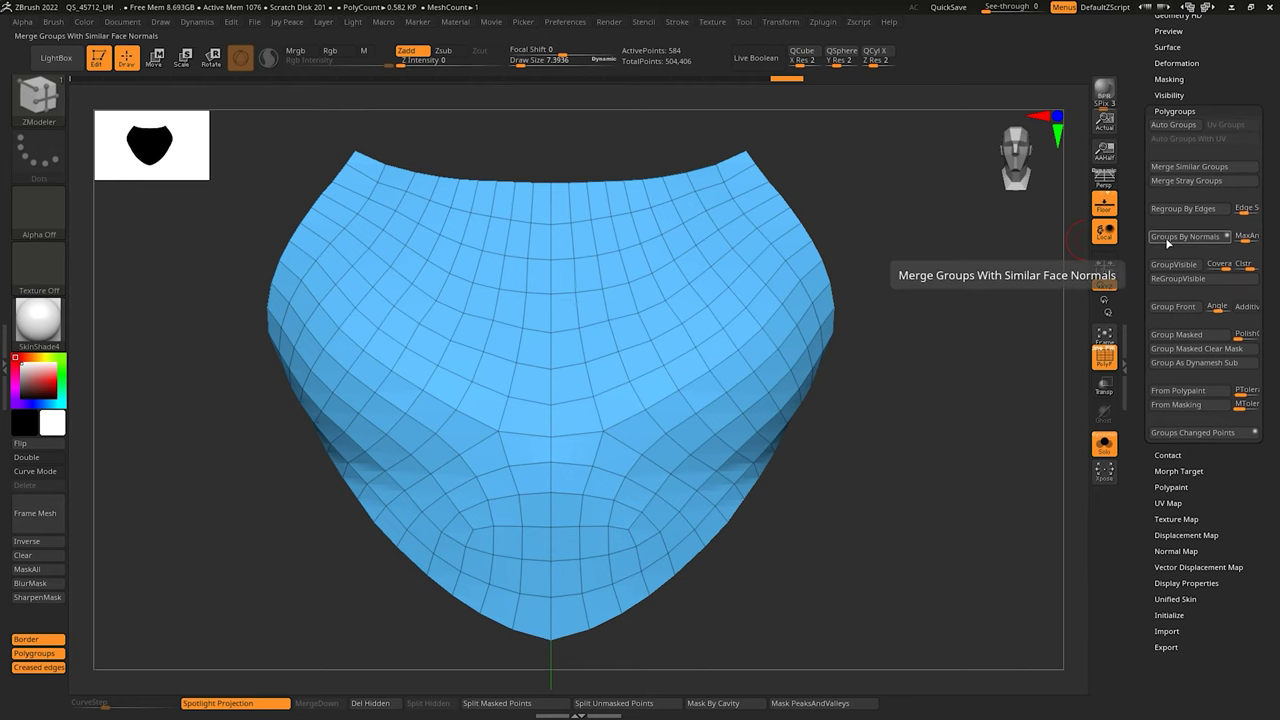
pyautogui.click(1167, 243)
pyautogui.moveTo(976, 302); pyautogui.dragTo(899, 311, button='right')
pyautogui.keyDown('ctrl'); pyautogui.moveTo(816, 212); pyautogui.dragTo(830, 330, button='right'); pyautogui.keyUp('ctrl')
pyautogui.keyDown('alt'); pyautogui.moveTo(830, 330); pyautogui.dragTo(641, 581, button='right'); pyautogui.keyUp('alt')
pyautogui.moveTo(797, 169); pyautogui.dragTo(722, 180, button='right')
pyautogui.moveTo(628, 497)
pyautogui.keyDown('ctrl'); pyautogui.mouseDown(button='right')
pyautogui.moveTo(623, 482)
pyautogui.moveTo(592, 558)
pyautogui.moveTo(641, 430)
pyautogui.moveTo(623, 476)
pyautogui.moveTo(737, 362)
pyautogui.mouseUp(button='right'); pyautogui.keyUp('ctrl')
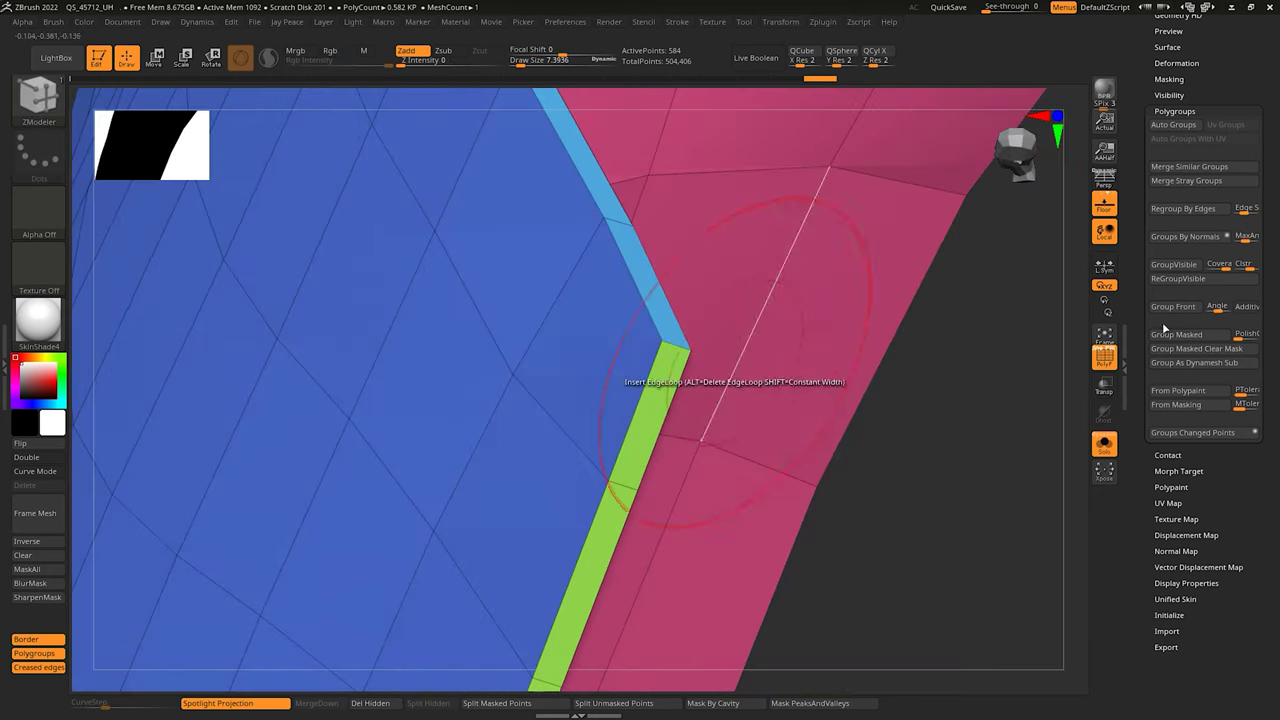
# Step: Undo the Groups By Normals regrouping and briefly isolate the plate's border polygroup
pyautogui.hotkey('ctrl', 'z')
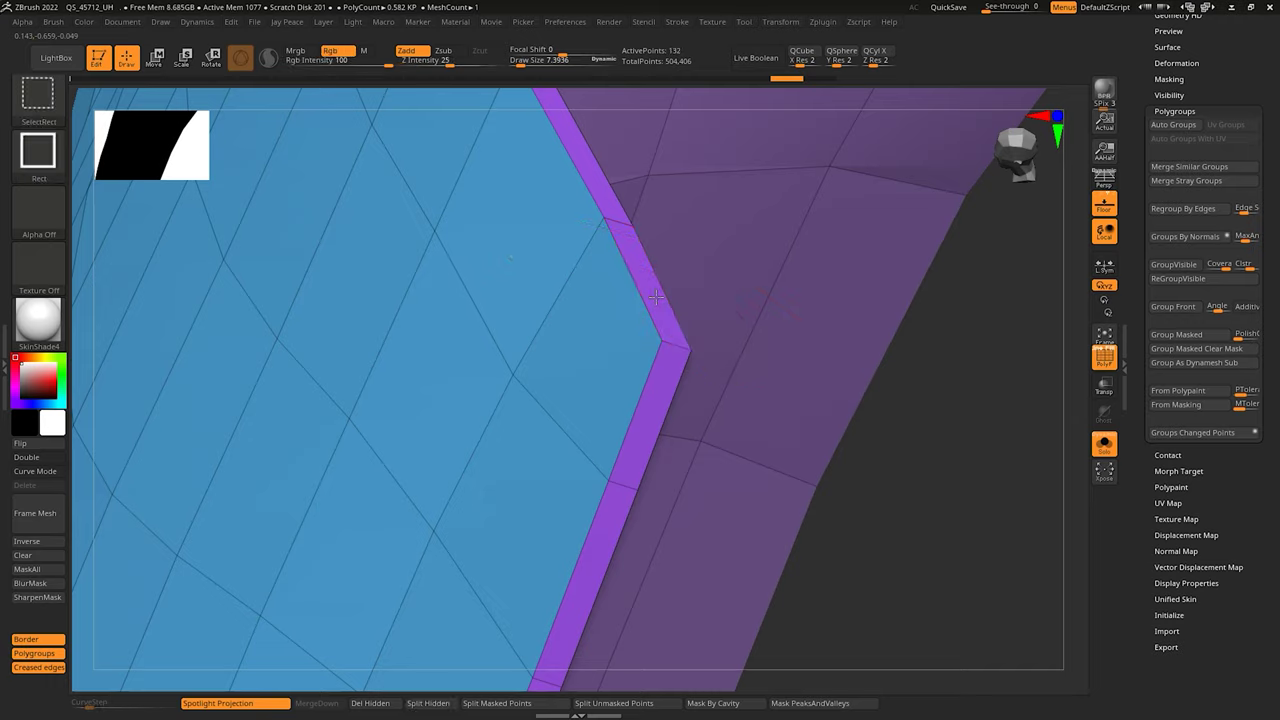
pyautogui.keyDown('ctrl'); pyautogui.keyDown('shift'); pyautogui.click(673, 343); pyautogui.keyUp('shift'); pyautogui.keyUp('ctrl')
pyautogui.hotkey('ctrl', 'z')
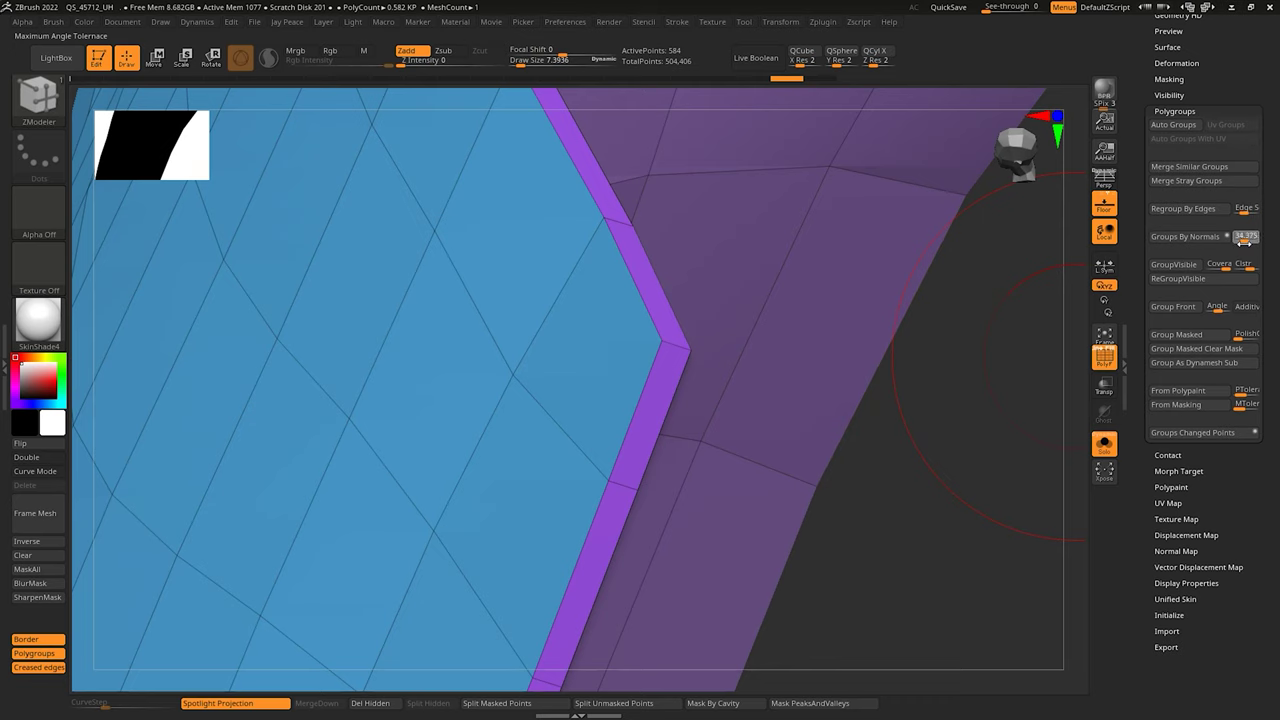
# Step: Regroup the plate with Groups By Normals and check the separate border polygroups by isolating them
pyautogui.click(1185, 239)
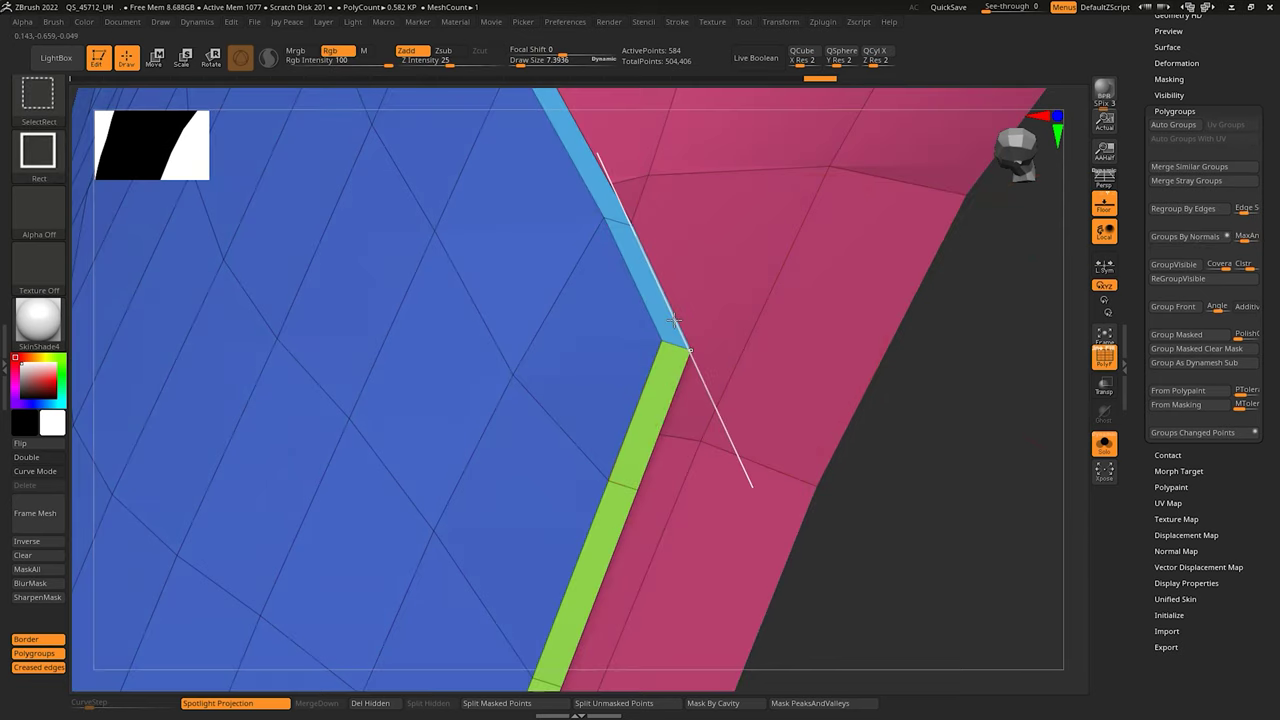
pyautogui.keyDown('ctrl'); pyautogui.keyDown('shift'); pyautogui.click(677, 320); pyautogui.keyUp('shift'); pyautogui.keyUp('ctrl')
pyautogui.keyDown('ctrl'); pyautogui.keyDown('shift'); pyautogui.click(636, 242); pyautogui.keyUp('shift'); pyautogui.keyUp('ctrl')
pyautogui.keyDown('ctrl'); pyautogui.keyDown('shift'); pyautogui.click(856, 341); pyautogui.keyUp('shift'); pyautogui.keyUp('ctrl')
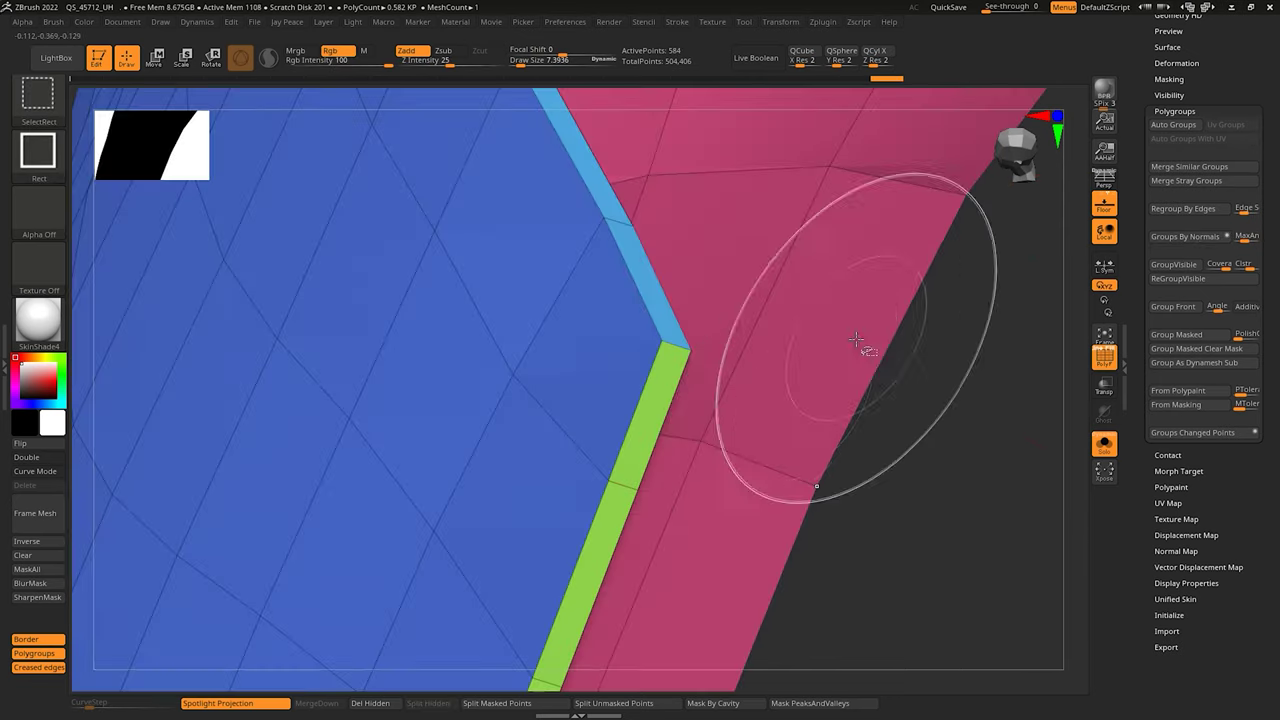
pyautogui.moveTo(705, 440)
pyautogui.mouseDown(button='right')
pyautogui.moveTo(657, 369)
pyautogui.moveTo(682, 367)
pyautogui.mouseUp(button='right')
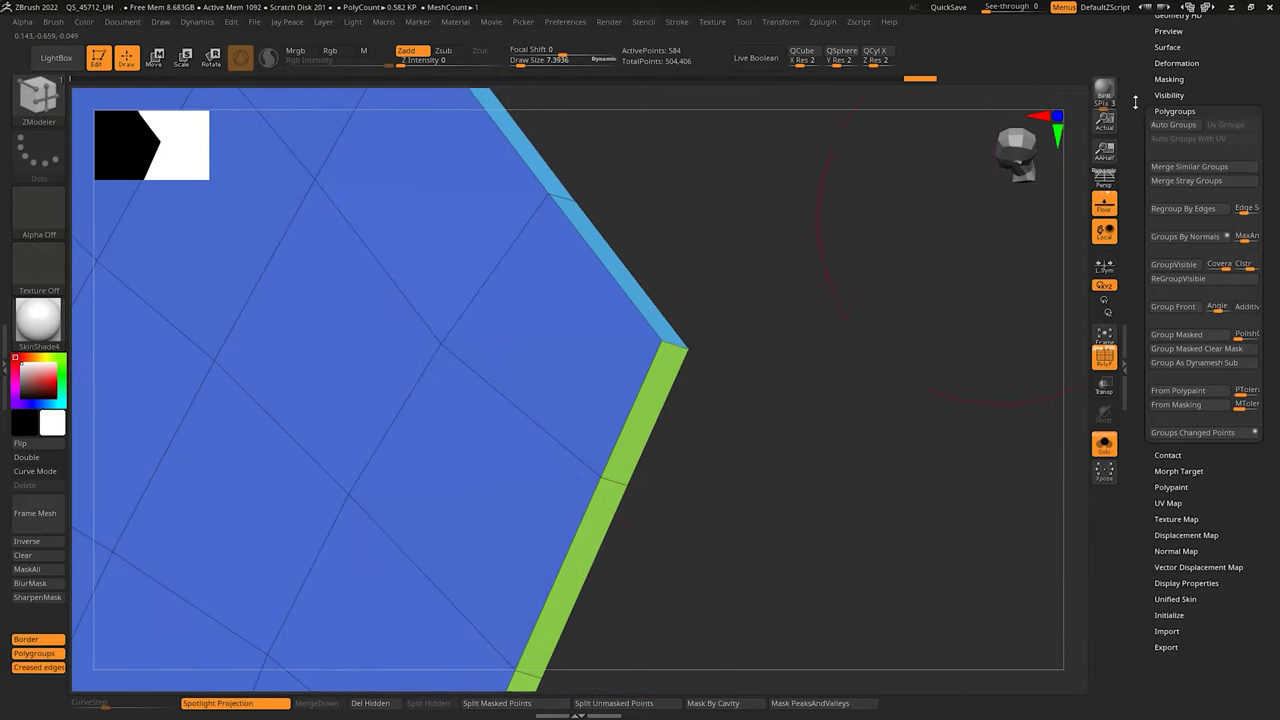
# Step: Crease the borders of the new polygroups with Crease PG and preview the plate with dynamic subdivision
pyautogui.scroll(5, 1157, 110)
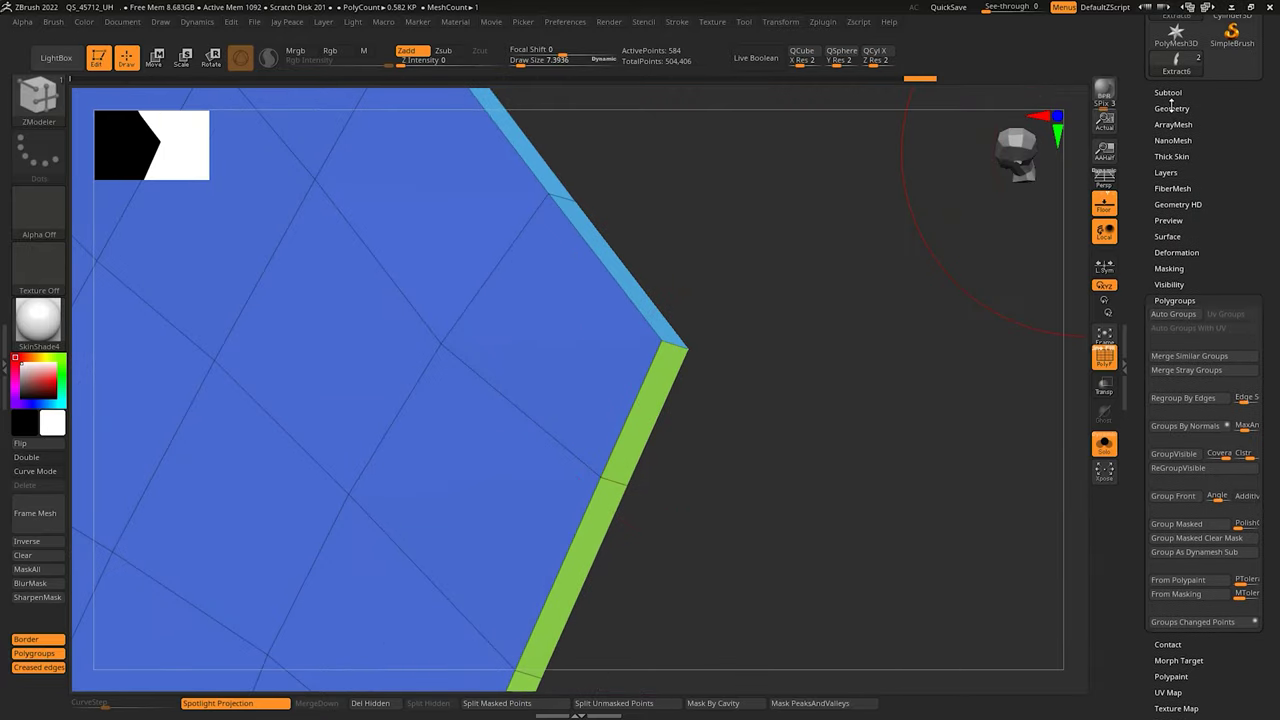
pyautogui.click(1172, 108)
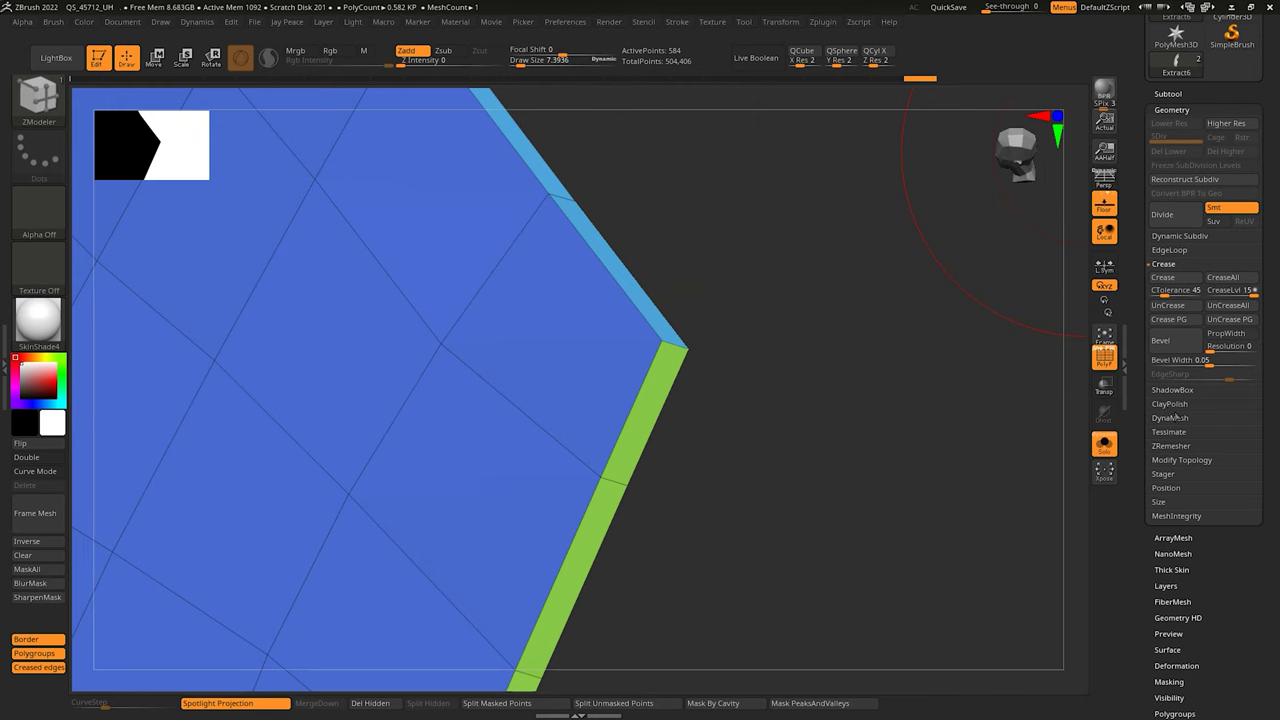
pyautogui.click(1172, 322)
pyautogui.press('d')
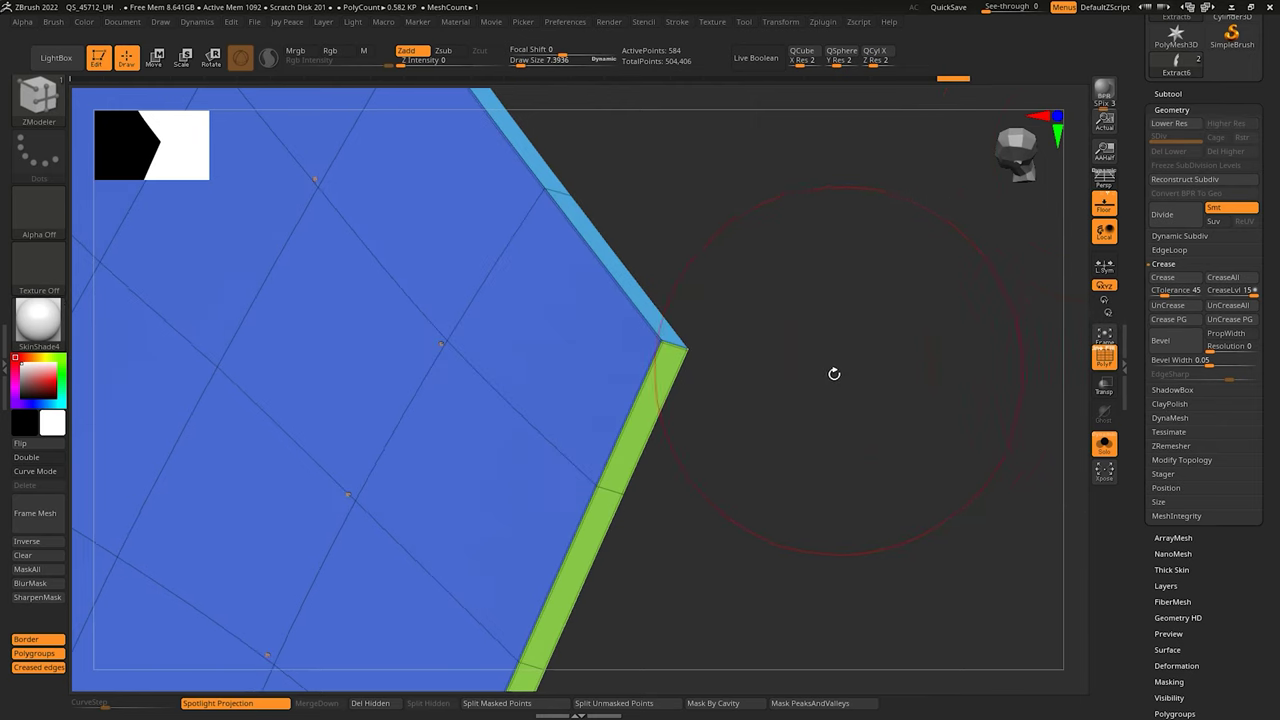
pyautogui.keyDown('ctrl'); pyautogui.moveTo(834, 371); pyautogui.dragTo(737, 389, button='right'); pyautogui.keyUp('ctrl')
pyautogui.hotkey('shift', 'f')
pyautogui.hotkey('shift', 'f')
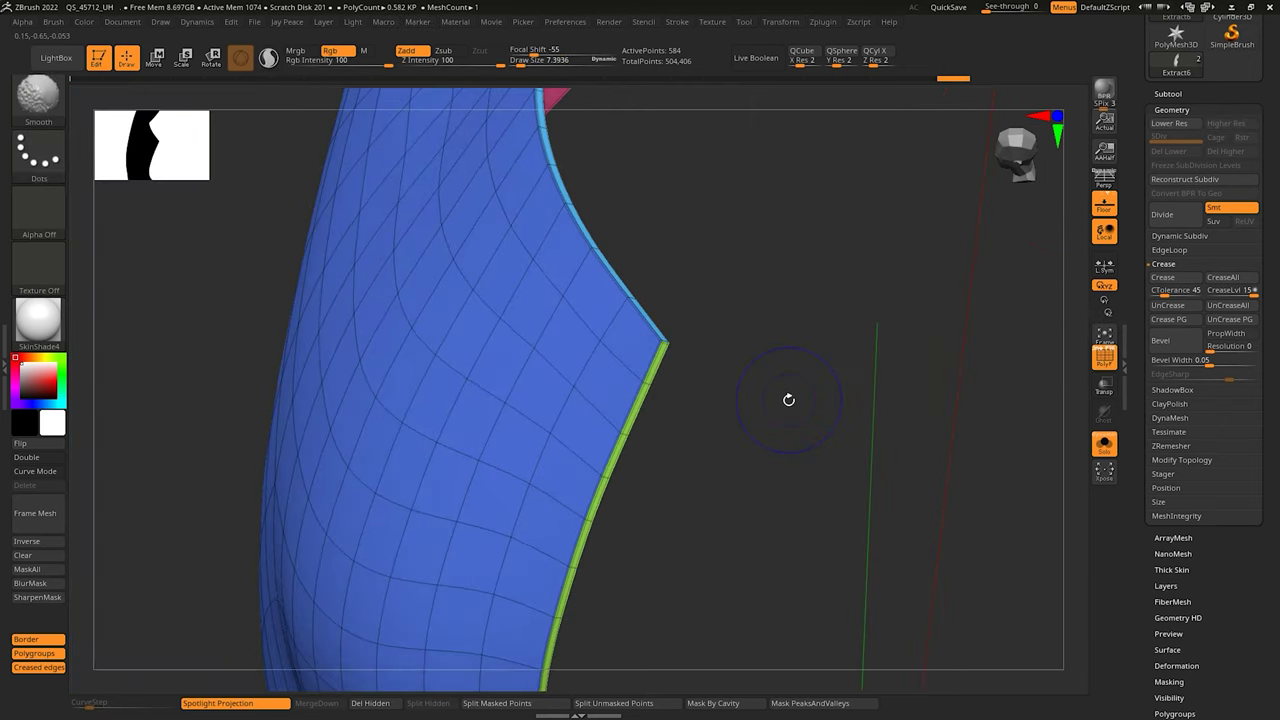
# Step: Open the Dynamic Subdiv settings and view the smoothed plate from the front without the wireframe
pyautogui.click(1180, 235)
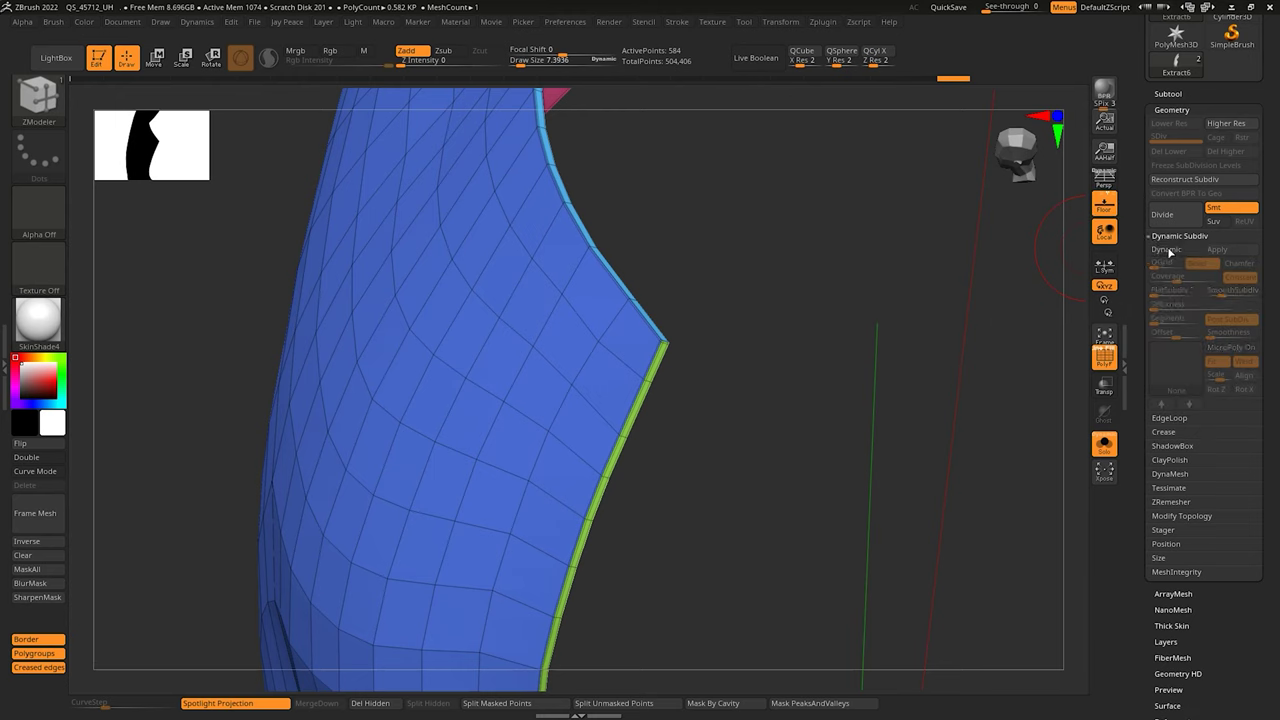
pyautogui.moveTo(888, 351); pyautogui.dragTo(806, 330)
pyautogui.hotkey('shift', 'f')
pyautogui.press('d')
pyautogui.keyDown('alt'); pyautogui.moveTo(786, 400); pyautogui.dragTo(838, 300, button='right'); pyautogui.keyUp('alt')
pyautogui.keyDown('ctrl'); pyautogui.moveTo(838, 300); pyautogui.dragTo(889, 352, button='right'); pyautogui.keyUp('ctrl')
# Step: Try a slight polish deformation on the whole plate, then view it without dynamic subdivision
pyautogui.click(1176, 109)
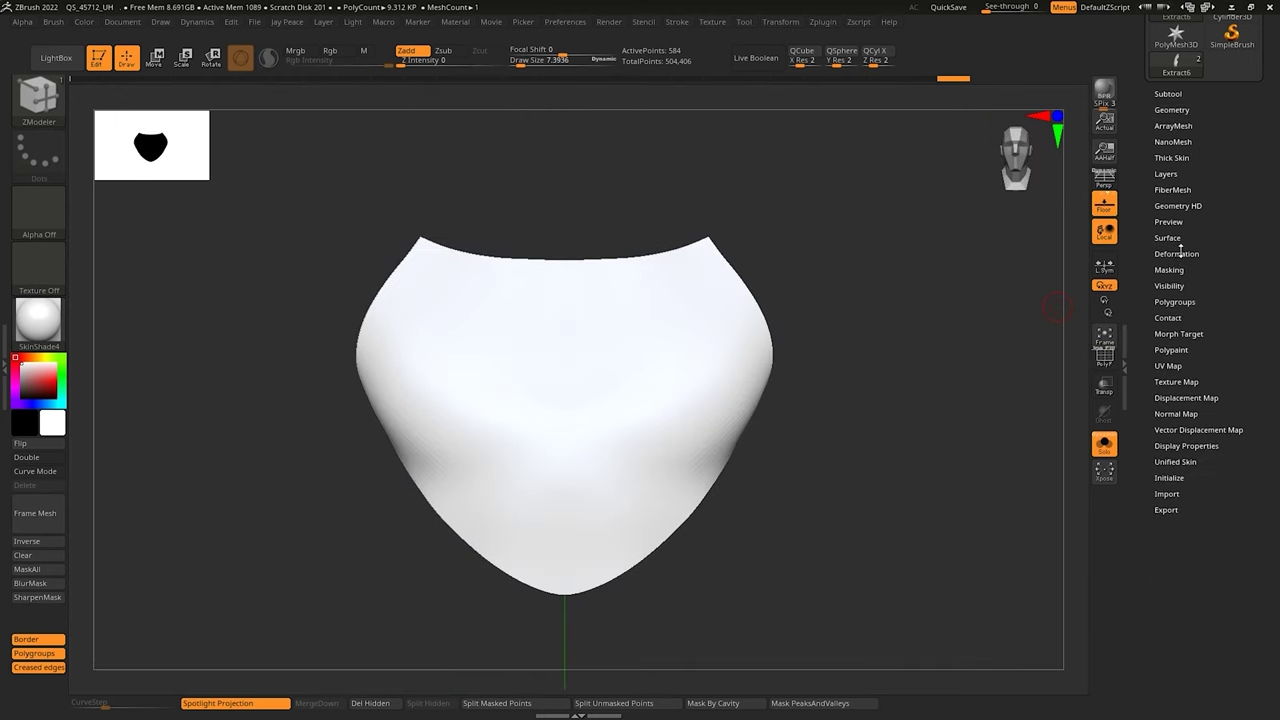
pyautogui.click(1176, 251)
pyautogui.moveTo(1195, 272); pyautogui.dragTo(1198, 272)
pyautogui.moveTo(866, 346); pyautogui.dragTo(790, 362, button='right')
pyautogui.hotkey('shift', 'd')
pyautogui.keyDown('ctrl'); pyautogui.moveTo(790, 362); pyautogui.dragTo(785, 408, button='right'); pyautogui.keyUp('ctrl')
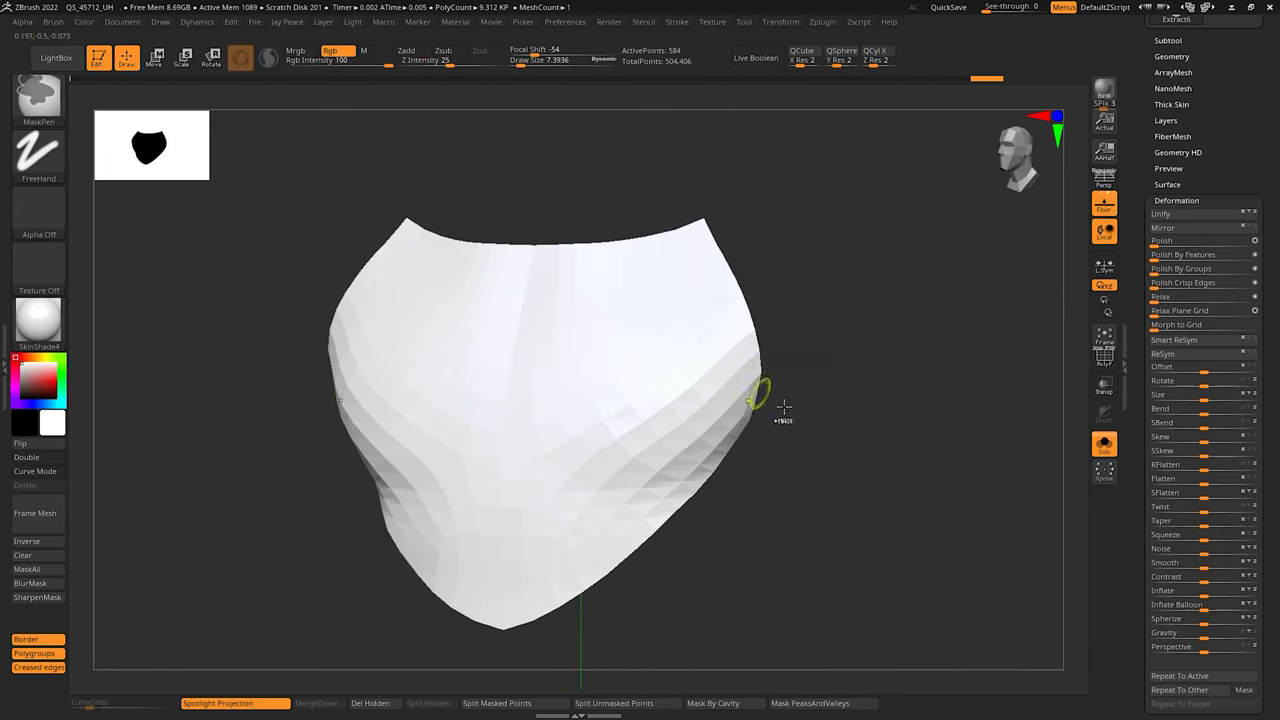
# Step: Pull the plate's bottom centre tip slightly outward with the ZModeler brush to make it more pointed
pyautogui.hotkey('shift', 'f')
pyautogui.moveTo(843, 366); pyautogui.dragTo(600, 370, button='right')
pyautogui.moveTo(600, 370)
pyautogui.keyDown('alt'); pyautogui.mouseDown(button='right')
pyautogui.moveTo(774, 414)
pyautogui.moveTo(740, 455)
pyautogui.moveTo(637, 466)
pyautogui.moveTo(677, 434)
pyautogui.moveTo(613, 372)
pyautogui.moveTo(640, 345)
pyautogui.mouseUp(button='right'); pyautogui.keyUp('alt')
pyautogui.moveTo(640, 345); pyautogui.dragTo(838, 420, button='right')
pyautogui.keyDown('ctrl'); pyautogui.moveTo(838, 420); pyautogui.dragTo(820, 469, button='right'); pyautogui.keyUp('ctrl')
pyautogui.moveTo(676, 505); pyautogui.dragTo(590, 318, button='right')
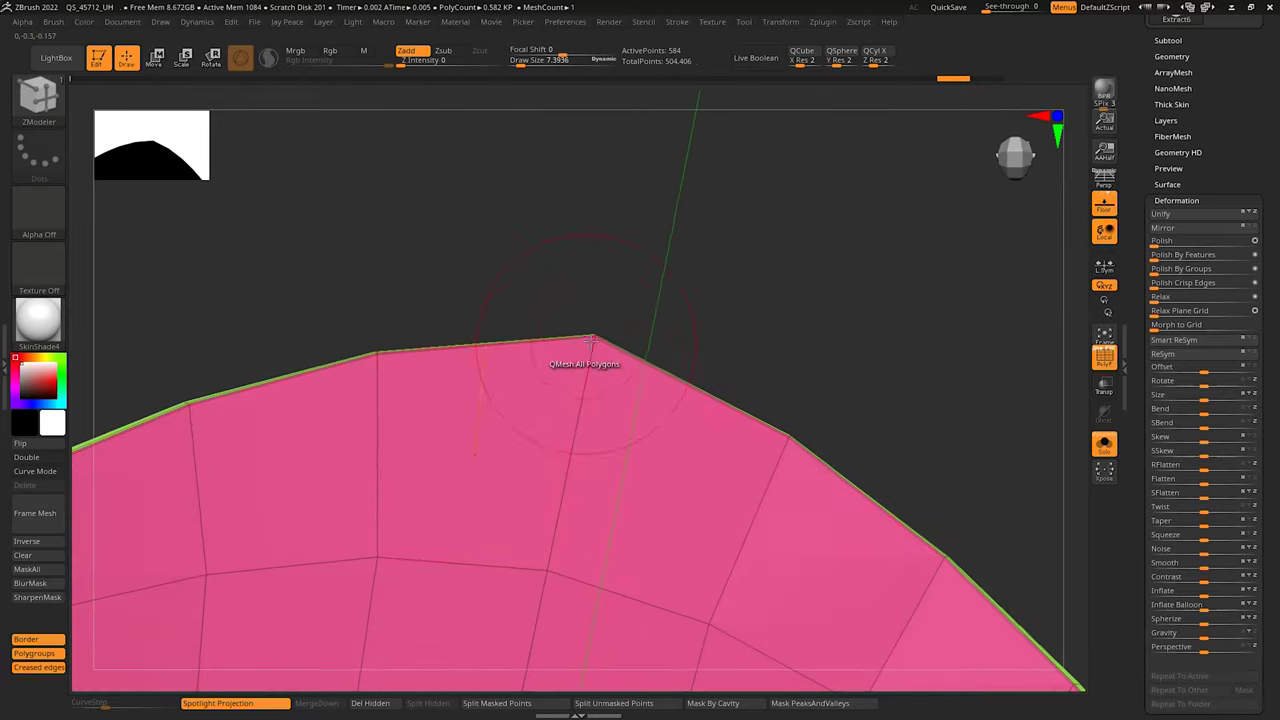
pyautogui.moveTo(599, 310); pyautogui.dragTo(605, 298)
pyautogui.moveTo(606, 300); pyautogui.dragTo(732, 315, button='right')
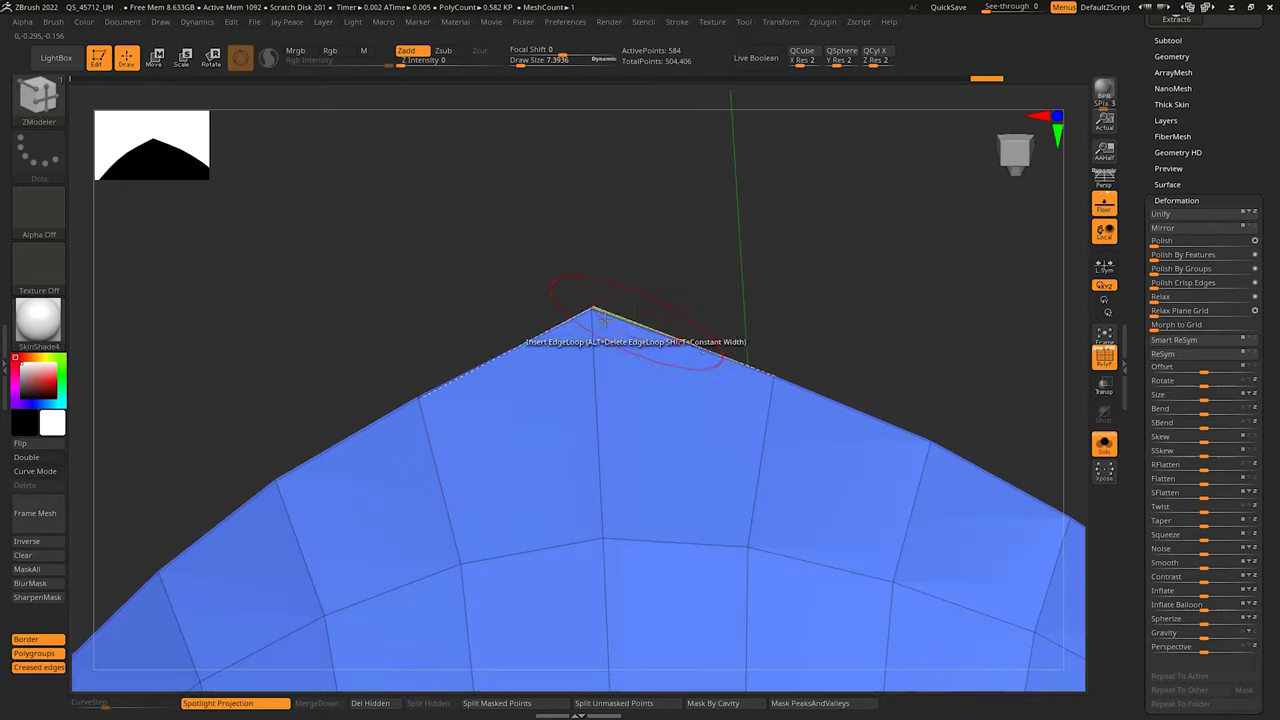
# Step: Adjust the maximum angle tolerance and regroup the plate by normals, splitting the rim at the pointed tip
pyautogui.click(1172, 198)
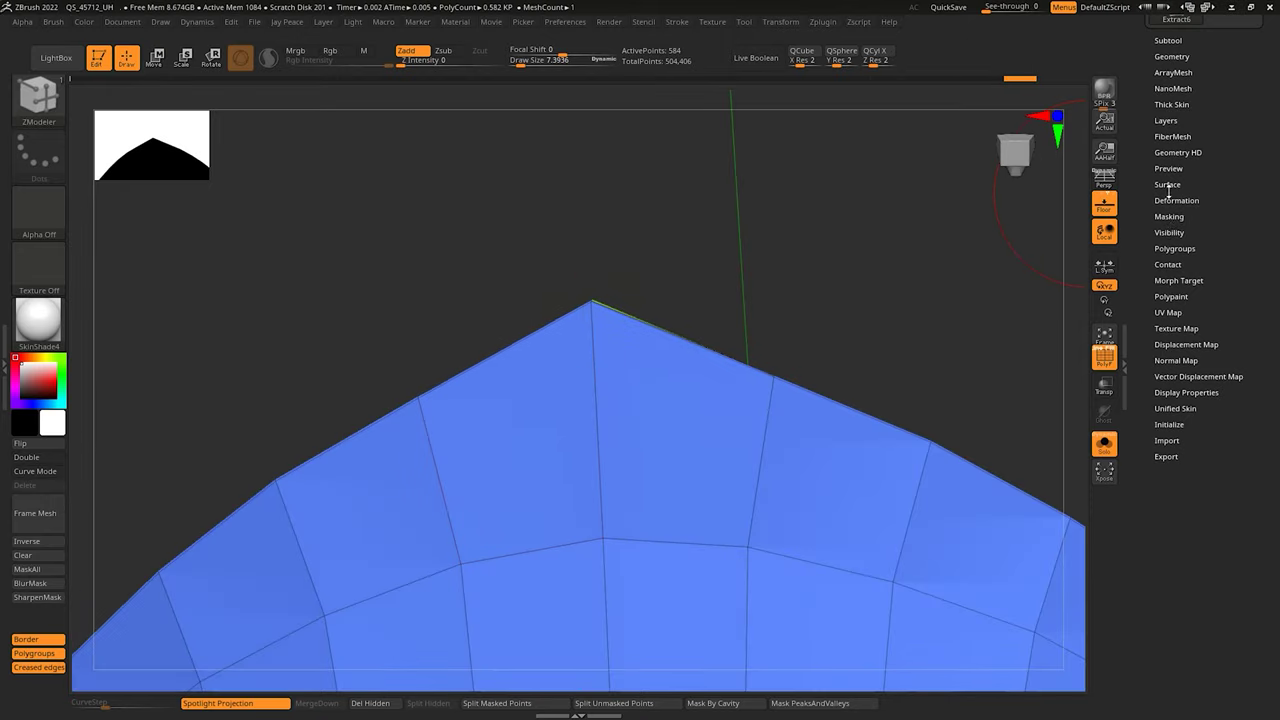
pyautogui.click(1176, 248)
pyautogui.click(1247, 375)
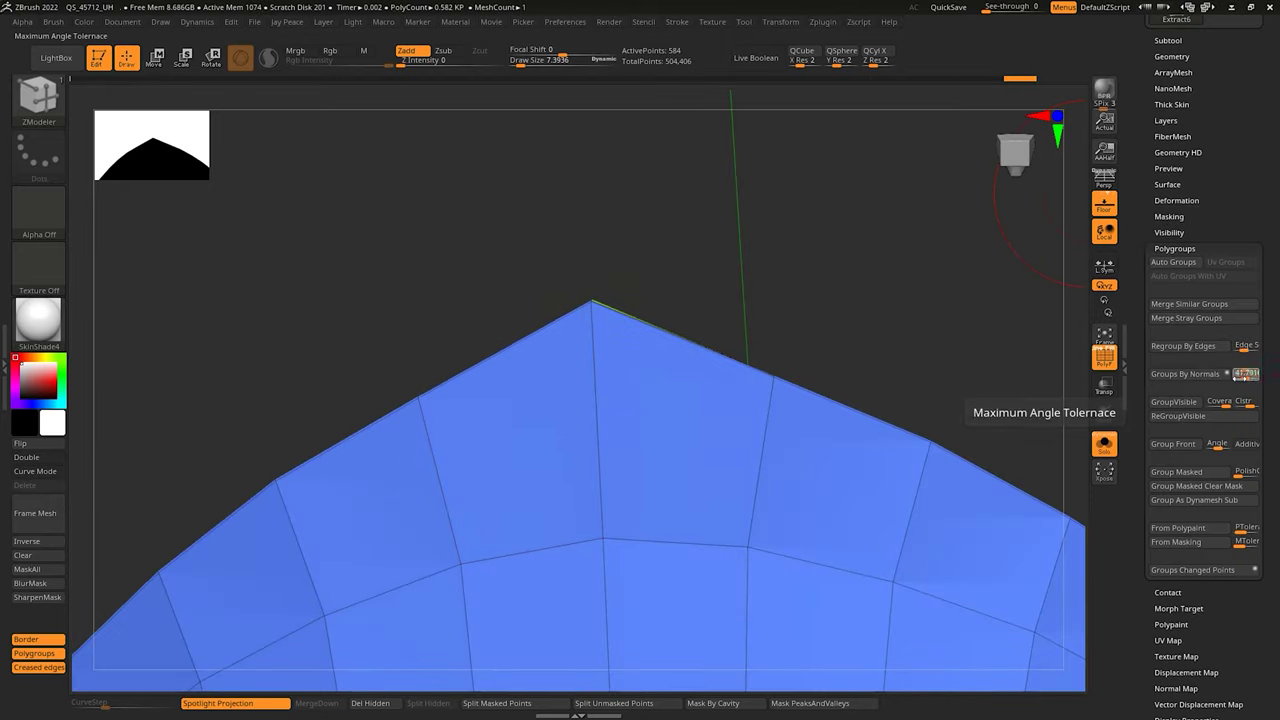
pyautogui.moveTo(1050, 367); pyautogui.dragTo(1023, 391)
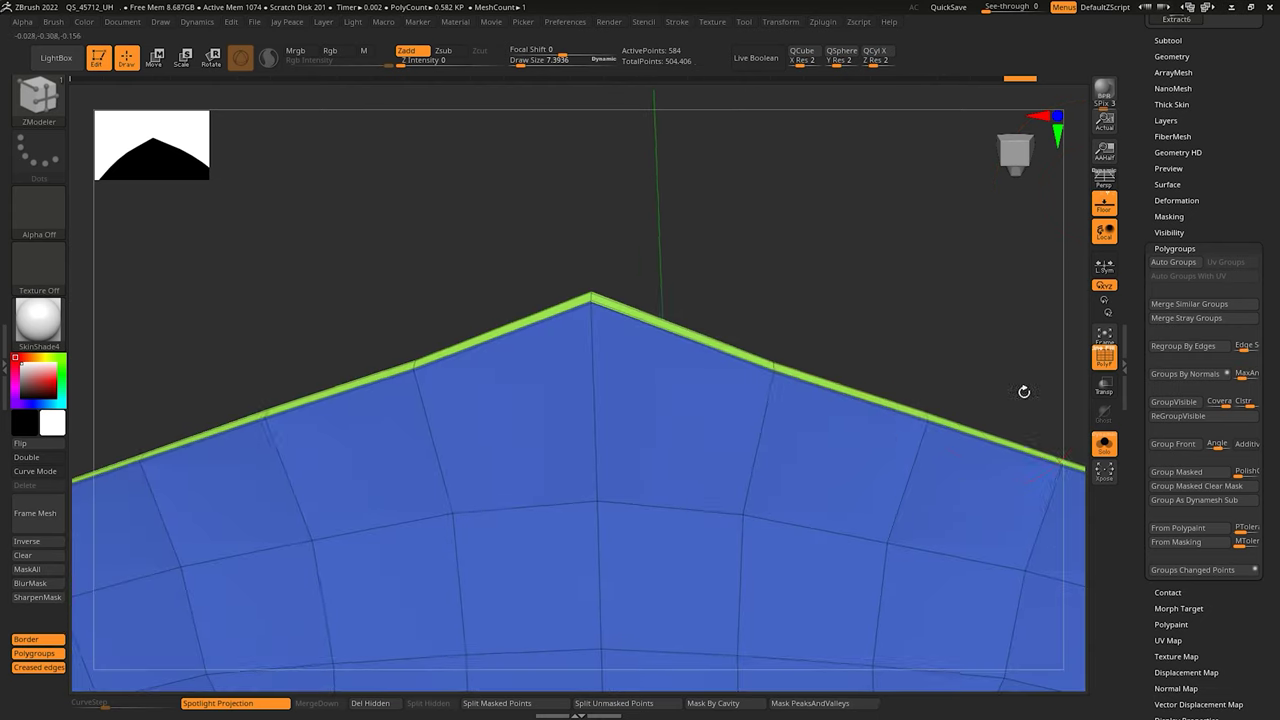
pyautogui.click(1196, 374)
pyautogui.moveTo(663, 281); pyautogui.dragTo(651, 308)
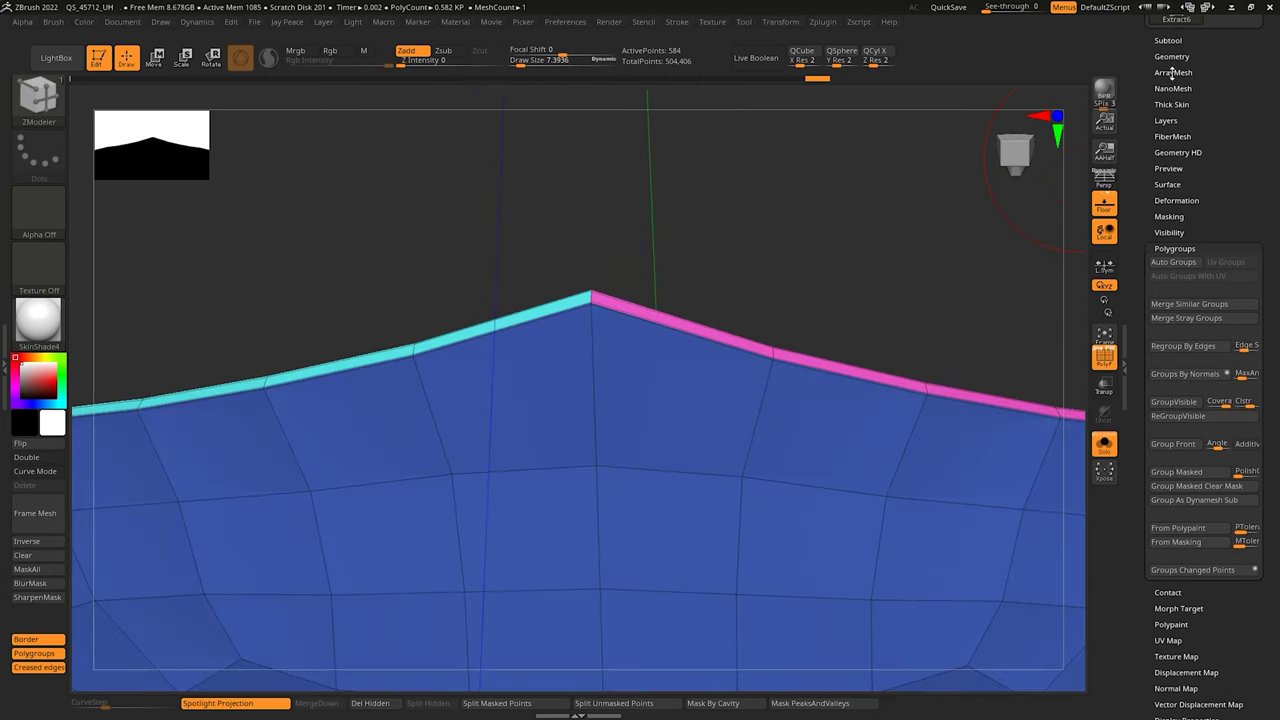
# Step: Crease the borders of the regrouped rim and preview the plate in dynamic subdivision without the wireframe
pyautogui.click(1172, 57)
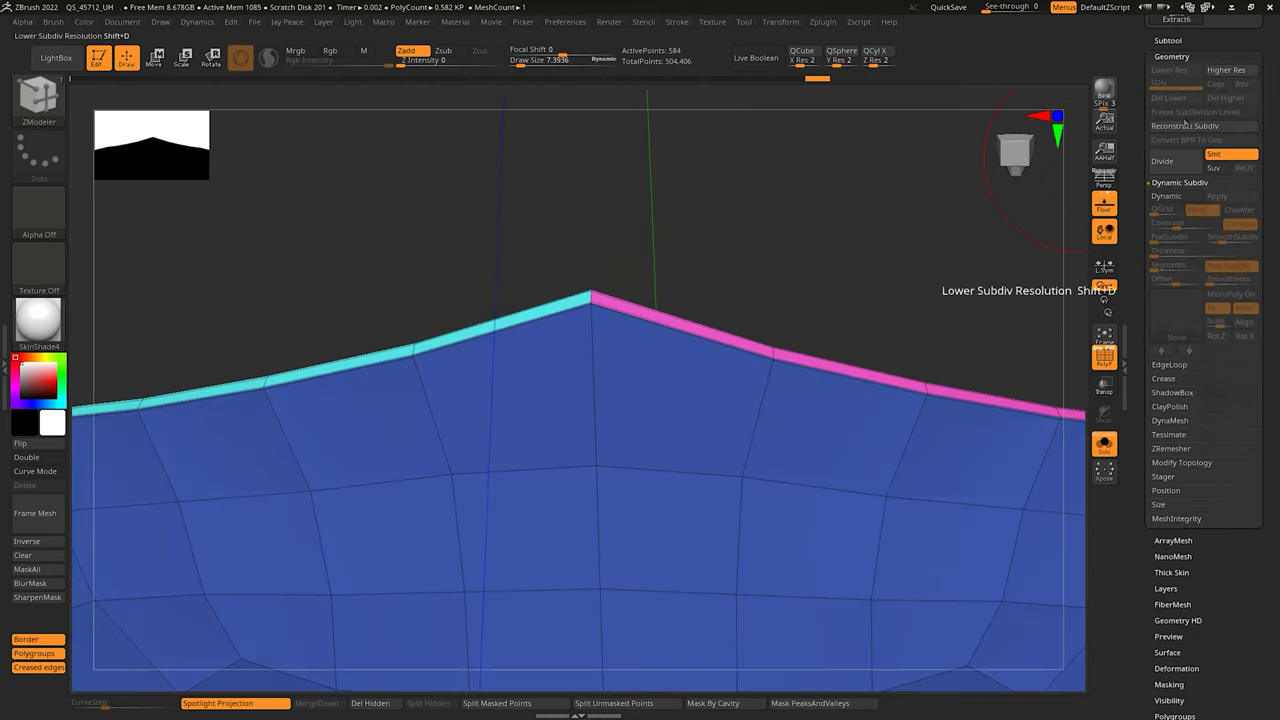
pyautogui.click(1163, 379)
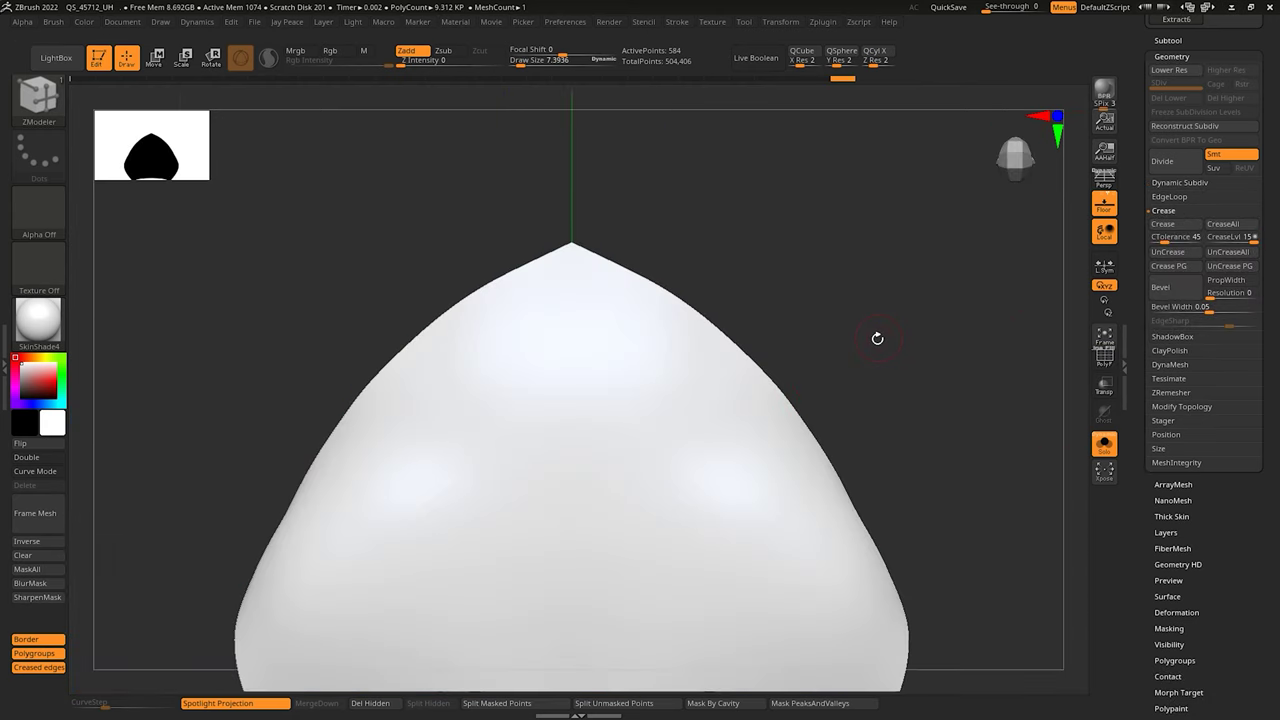
pyautogui.press('space')
pyautogui.click(858, 457)
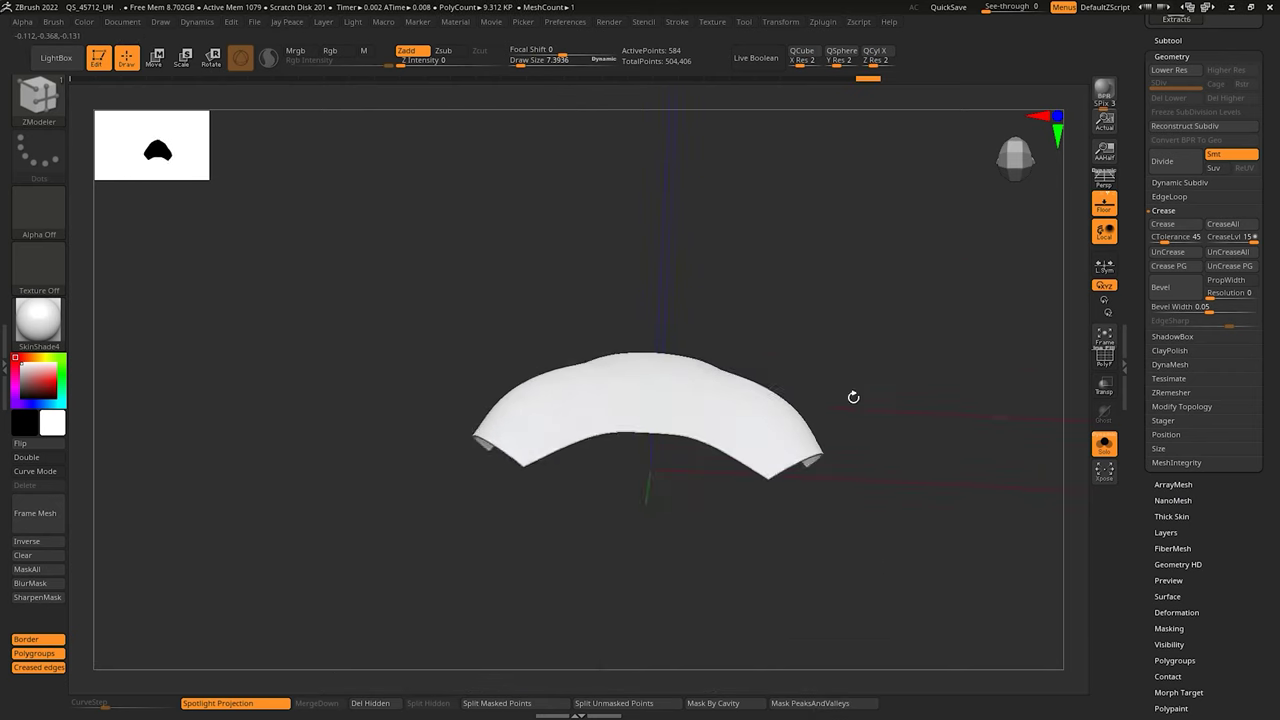
pyautogui.moveTo(853, 397); pyautogui.dragTo(812, 402, button='right')
# Step: Show the body again, move the chest plate slightly outward from the torso and scale it up a little
pyautogui.click(1107, 443)
pyautogui.moveTo(940, 394)
pyautogui.mouseDown(button='right')
pyautogui.moveTo(858, 390)
pyautogui.moveTo(870, 385)
pyautogui.mouseUp(button='right')
pyautogui.press('1')
pyautogui.press('w')
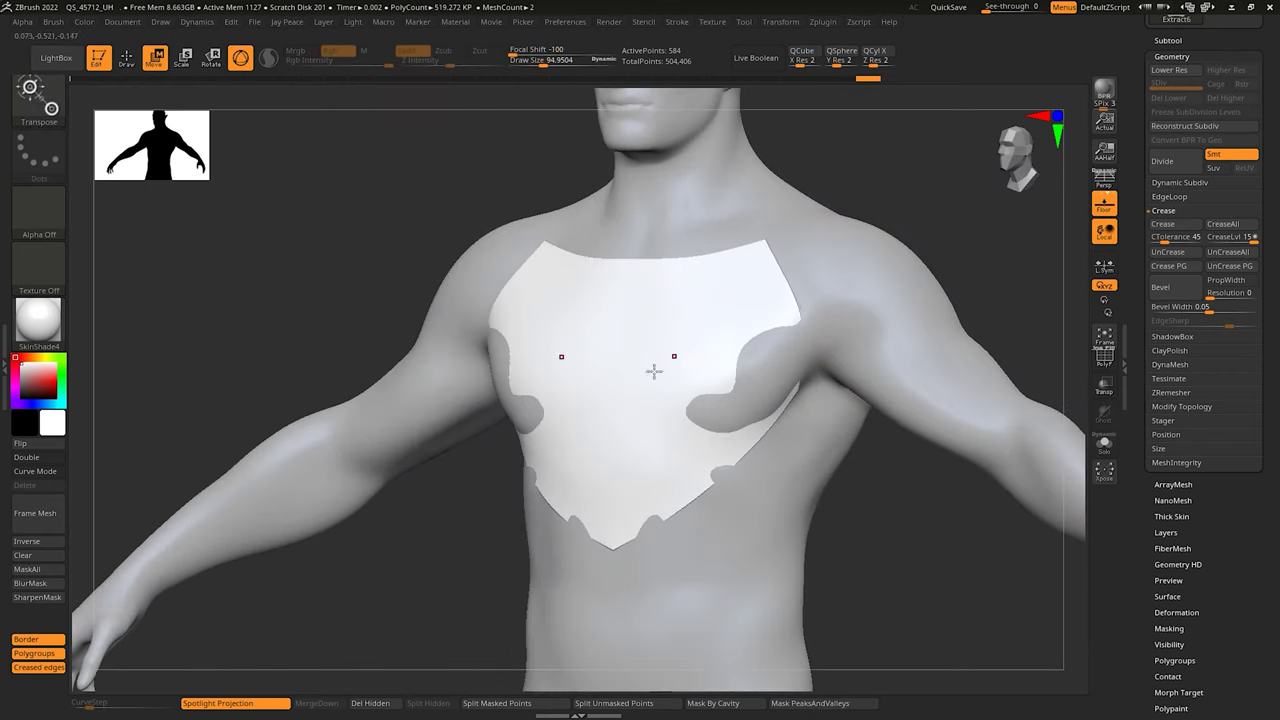
pyautogui.moveTo(654, 371); pyautogui.dragTo(604, 370, button='right')
pyautogui.moveTo(580, 346); pyautogui.dragTo(574, 342)
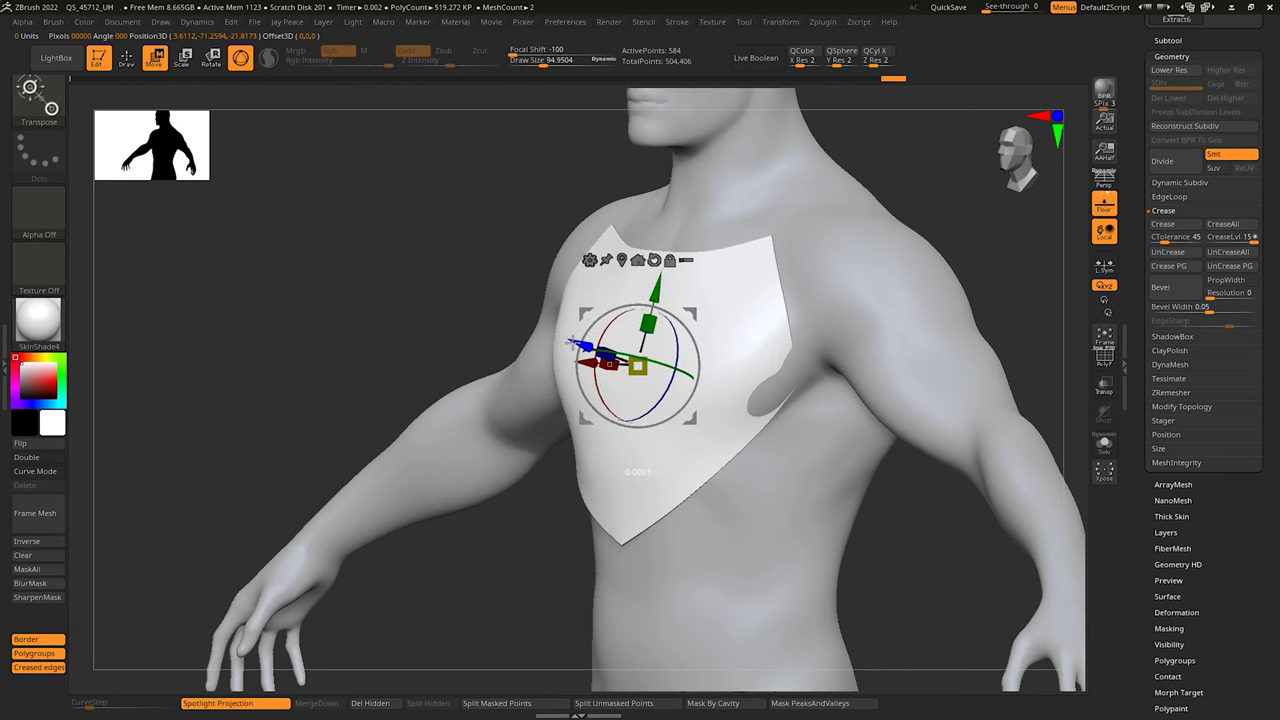
pyautogui.keyDown('shift'); pyautogui.moveTo(596, 360); pyautogui.dragTo(618, 365, button='right'); pyautogui.keyUp('shift')
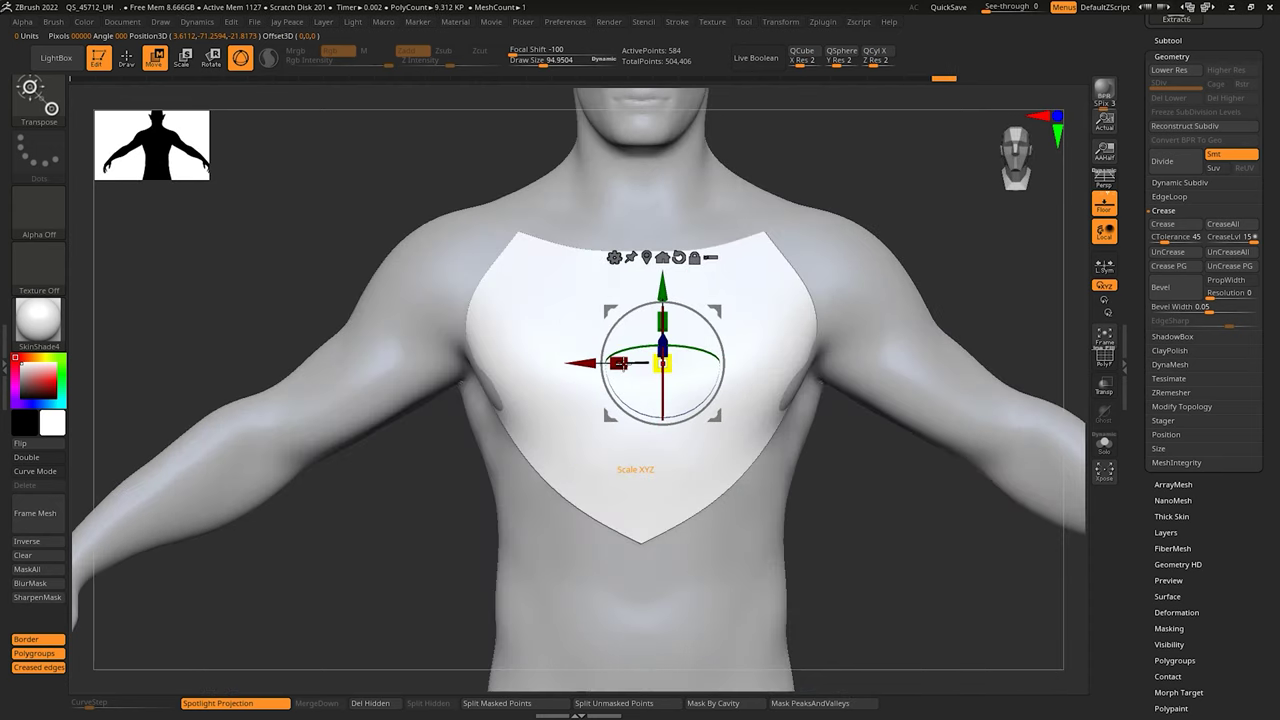
pyautogui.moveTo(664, 364); pyautogui.dragTo(677, 365)
pyautogui.press('q')
# Step: Isolate the male body without its old chest mask and paint a mask band from the abdomen around the ribs
pyautogui.moveTo(676, 364)
pyautogui.mouseDown(button='right')
pyautogui.moveTo(689, 337)
pyautogui.moveTo(614, 480)
pyautogui.mouseUp(button='right')
pyautogui.keyDown('alt'); pyautogui.click(614, 483); pyautogui.keyUp('alt')
pyautogui.click(1104, 445)
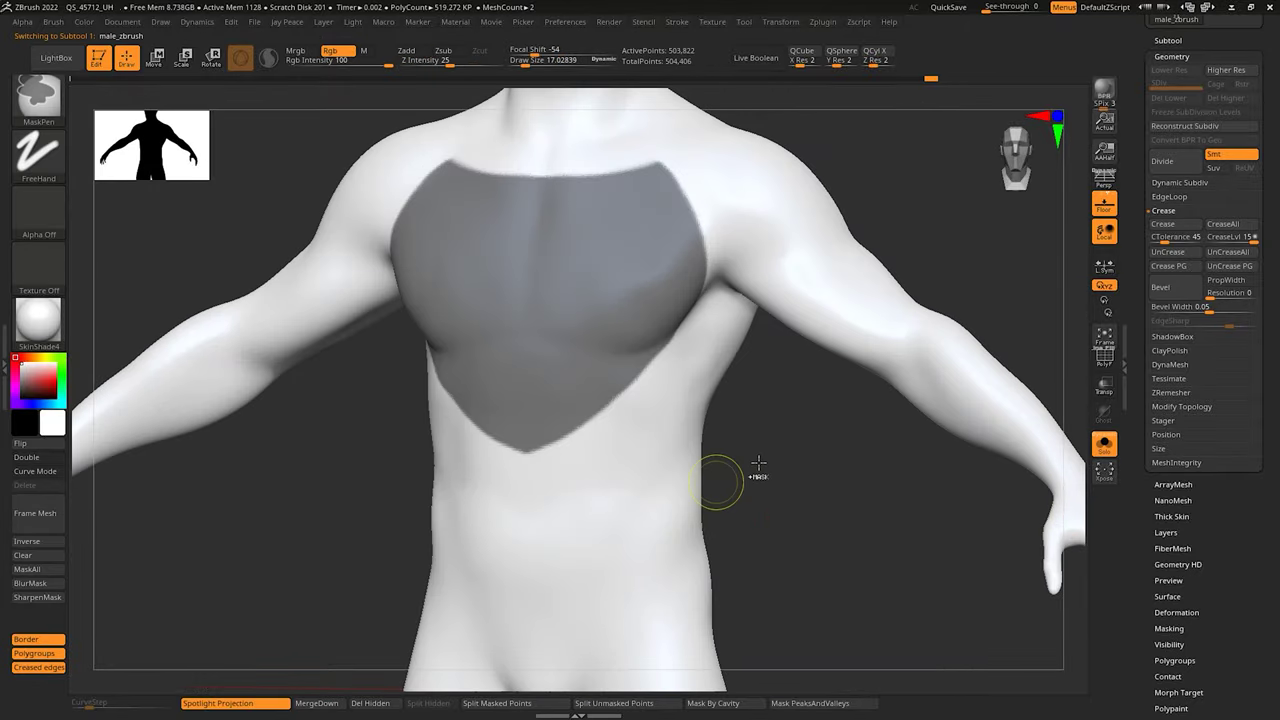
pyautogui.moveTo(652, 455); pyautogui.dragTo(662, 520, button='right')
pyautogui.moveTo(648, 530)
pyautogui.keyDown('ctrl'); pyautogui.mouseDown()
pyautogui.moveTo(584, 488)
pyautogui.moveTo(680, 384)
pyautogui.mouseUp(); pyautogui.keyUp('ctrl')
pyautogui.moveTo(740, 390)
pyautogui.mouseDown(button='right')
pyautogui.moveTo(691, 363)
pyautogui.moveTo(655, 372)
pyautogui.mouseUp(button='right')
pyautogui.keyDown('ctrl'); pyautogui.moveTo(680, 388); pyautogui.dragTo(848, 342); pyautogui.keyUp('ctrl')
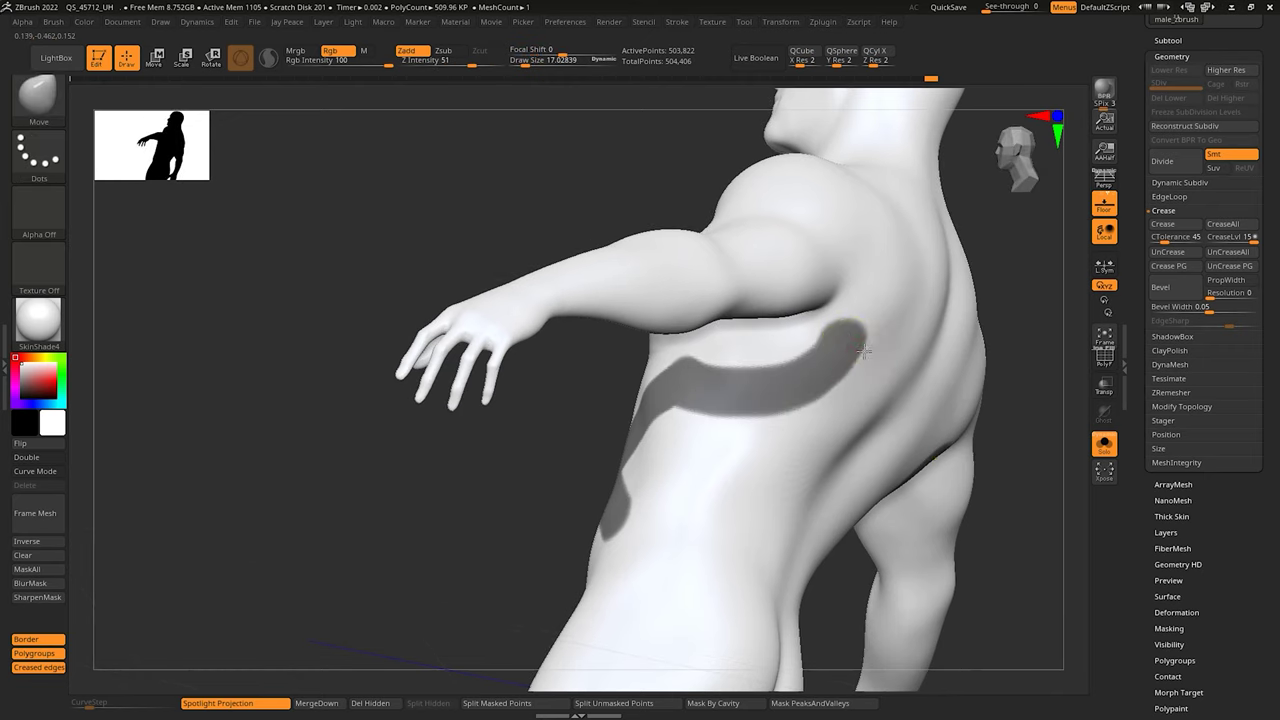
# Step: Extend the symmetrical mask band up across the shoulder blades toward the spine
pyautogui.moveTo(864, 351); pyautogui.dragTo(826, 344, button='right')
pyautogui.keyDown('ctrl'); pyautogui.moveTo(851, 340); pyautogui.dragTo(906, 280); pyautogui.keyUp('ctrl')
pyautogui.moveTo(906, 280); pyautogui.dragTo(866, 296, button='right')
pyautogui.moveTo(874, 310)
pyautogui.keyDown('ctrl'); pyautogui.mouseDown()
pyautogui.moveTo(919, 259)
pyautogui.moveTo(968, 325)
pyautogui.mouseUp(); pyautogui.keyUp('ctrl')
pyautogui.hotkey('ctrl', 'z')
pyautogui.moveTo(960, 234)
pyautogui.keyDown('ctrl'); pyautogui.mouseDown()
pyautogui.moveTo(972, 232)
pyautogui.moveTo(971, 318)
pyautogui.moveTo(892, 455)
pyautogui.mouseUp(); pyautogui.keyUp('ctrl')
pyautogui.hotkey('ctrl', 'z')
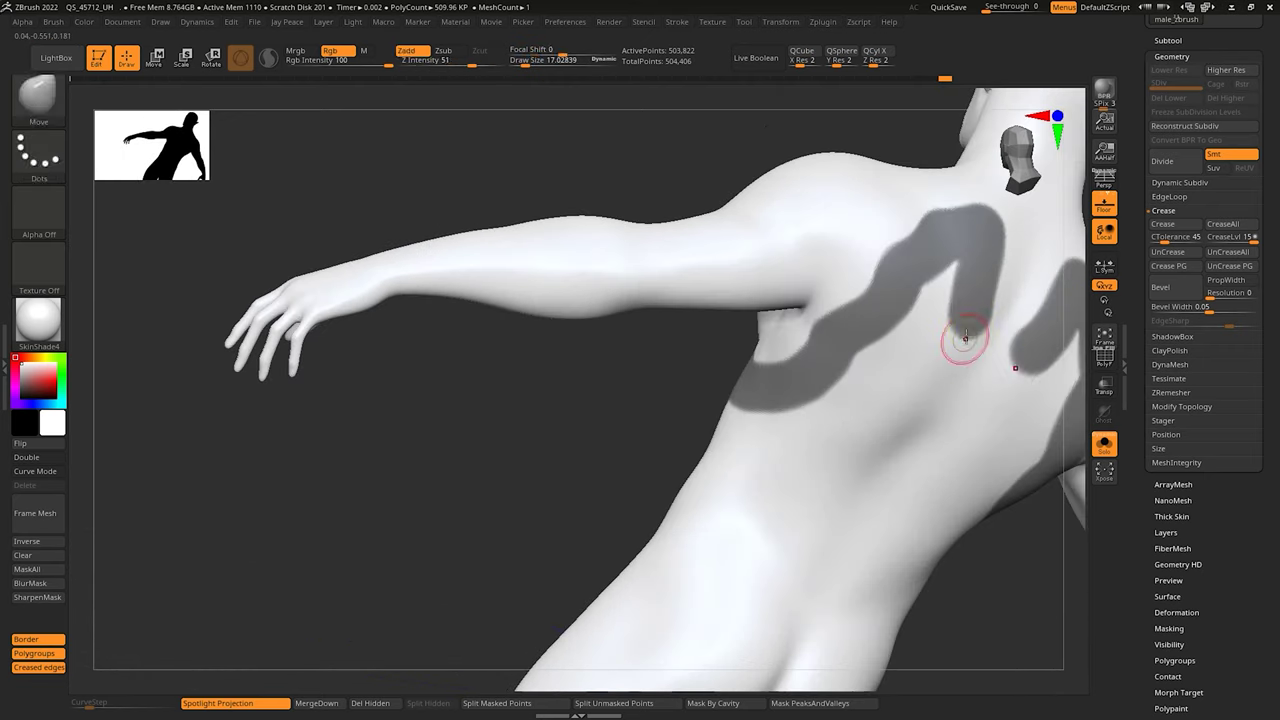
# Step: Continue the mask band down beside the spine and around the waist toward the front
pyautogui.moveTo(966, 337)
pyautogui.keyDown('ctrl'); pyautogui.mouseDown()
pyautogui.moveTo(826, 513)
pyautogui.moveTo(766, 518)
pyautogui.mouseUp(); pyautogui.keyUp('ctrl')
pyautogui.moveTo(750, 516); pyautogui.dragTo(801, 500, button='right')
pyautogui.keyDown('ctrl'); pyautogui.moveTo(738, 504); pyautogui.dragTo(630, 502); pyautogui.keyUp('ctrl')
# Step: Hide the arms and trim the mask band's front edges into a clean, angular outline
pyautogui.moveTo(640, 520); pyautogui.dragTo(870, 560, button='right')
pyautogui.keyDown('ctrl'); pyautogui.keyDown('alt'); pyautogui.keyDown('shift'); pyautogui.moveTo(877, 600); pyautogui.dragTo(637, 290); pyautogui.keyUp('shift'); pyautogui.keyUp('alt'); pyautogui.keyUp('ctrl')
pyautogui.moveTo(860, 480); pyautogui.dragTo(700, 480, button='right')
pyautogui.keyDown('ctrl'); pyautogui.keyDown('alt'); pyautogui.moveTo(602, 540); pyautogui.dragTo(825, 492); pyautogui.keyUp('alt'); pyautogui.keyUp('ctrl')
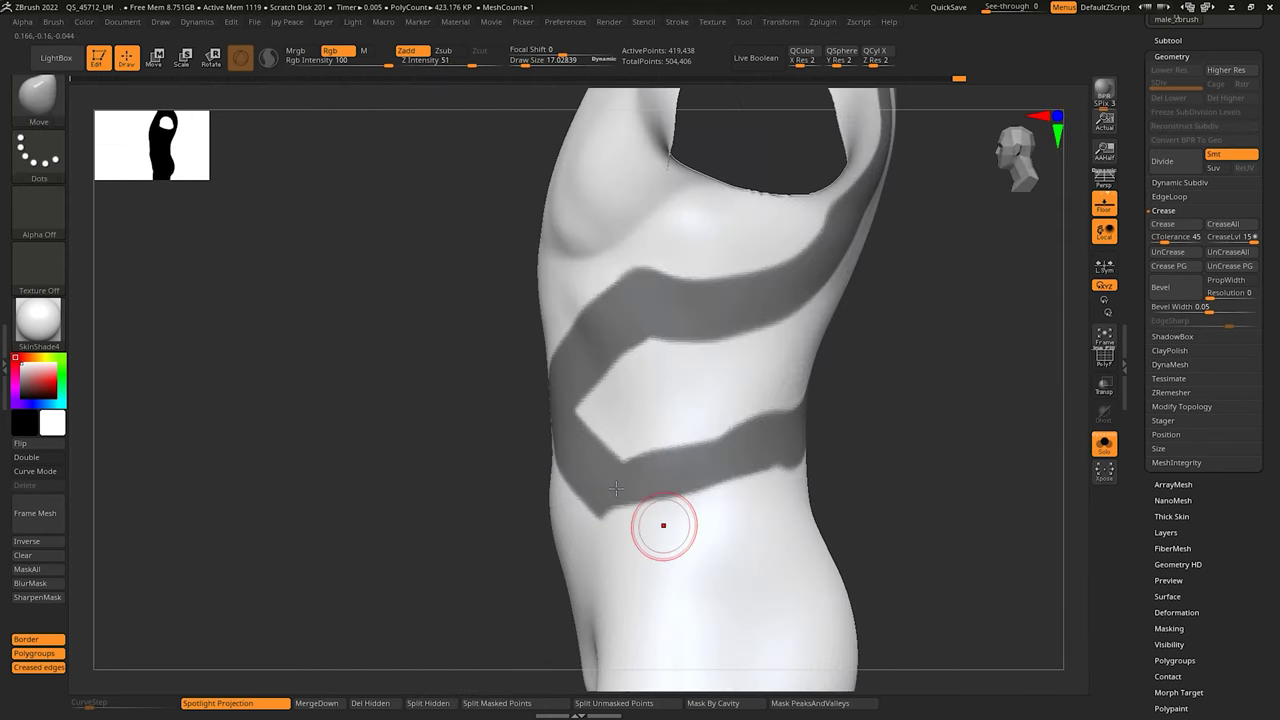
pyautogui.moveTo(824, 492); pyautogui.dragTo(940, 485, button='right')
pyautogui.keyDown('ctrl'); pyautogui.keyDown('alt'); pyautogui.moveTo(491, 429); pyautogui.dragTo(600, 512); pyautogui.keyUp('alt'); pyautogui.keyUp('ctrl')
pyautogui.hotkey('ctrl', 'z')
pyautogui.keyDown('ctrl'); pyautogui.keyDown('alt'); pyautogui.moveTo(645, 270); pyautogui.dragTo(500, 408); pyautogui.keyUp('alt'); pyautogui.keyUp('ctrl')
# Step: Fill the outlined side and back areas with mask and clean up the edges around them
pyautogui.moveTo(523, 449); pyautogui.dragTo(390, 430, button='right')
pyautogui.moveTo(715, 355)
pyautogui.keyDown('ctrl'); pyautogui.mouseDown()
pyautogui.moveTo(748, 378)
pyautogui.moveTo(877, 180)
pyautogui.mouseUp(); pyautogui.keyUp('ctrl')
pyautogui.keyDown('ctrl'); pyautogui.moveTo(735, 395); pyautogui.dragTo(815, 435); pyautogui.keyUp('ctrl')
pyautogui.moveTo(815, 435)
pyautogui.mouseDown(button='right')
pyautogui.moveTo(930, 425)
pyautogui.moveTo(965, 450)
pyautogui.mouseUp(button='right')
pyautogui.keyDown('ctrl'); pyautogui.keyDown('alt'); pyautogui.moveTo(690, 320); pyautogui.dragTo(626, 337); pyautogui.keyUp('alt'); pyautogui.keyUp('ctrl')
pyautogui.moveTo(626, 337); pyautogui.dragTo(490, 330, button='right')
pyautogui.keyDown('ctrl'); pyautogui.keyDown('alt'); pyautogui.moveTo(710, 375); pyautogui.dragTo(806, 197); pyautogui.keyUp('alt'); pyautogui.keyUp('ctrl')
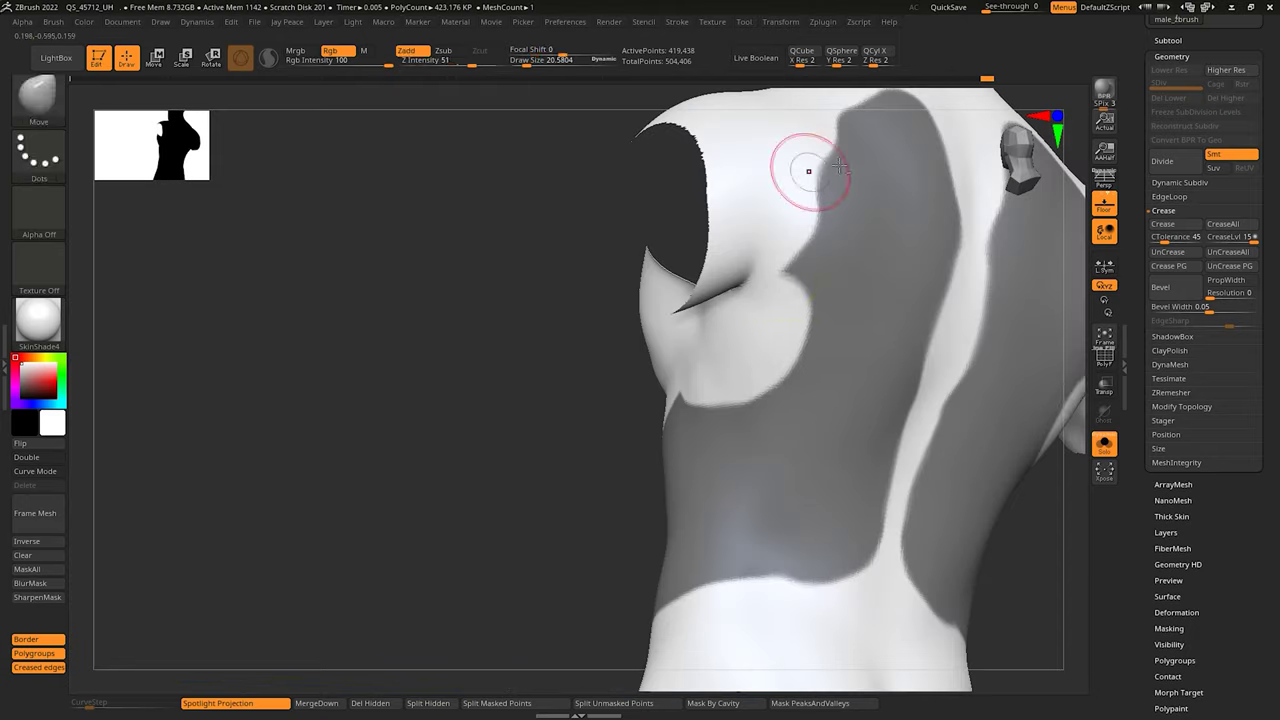
# Step: Refine the back mask's outline along the upper back and shoulder blades by adding and erasing mask
pyautogui.moveTo(806, 197); pyautogui.dragTo(826, 229, button='right')
pyautogui.keyDown('ctrl'); pyautogui.keyDown('alt'); pyautogui.moveTo(885, 175); pyautogui.dragTo(754, 189); pyautogui.keyUp('alt'); pyautogui.keyUp('ctrl')
pyautogui.keyDown('ctrl'); pyautogui.moveTo(870, 210); pyautogui.dragTo(733, 400); pyautogui.keyUp('ctrl')
pyautogui.moveTo(857, 151); pyautogui.dragTo(880, 185, button='right')
pyautogui.keyDown('ctrl'); pyautogui.keyDown('alt'); pyautogui.moveTo(888, 185); pyautogui.dragTo(896, 287); pyautogui.keyUp('alt'); pyautogui.keyUp('ctrl')
pyautogui.moveTo(878, 232)
pyautogui.keyDown('ctrl'); pyautogui.mouseDown()
pyautogui.moveTo(901, 303)
pyautogui.moveTo(871, 458)
pyautogui.mouseUp(); pyautogui.keyUp('ctrl')
# Step: Mask a belly panel between the side panels and trim its upper edges to a point
pyautogui.moveTo(871, 458)
pyautogui.mouseDown(button='right')
pyautogui.moveTo(814, 537)
pyautogui.moveTo(780, 444)
pyautogui.moveTo(1166, 424)
pyautogui.mouseUp(button='right')
pyautogui.moveTo(668, 543)
pyautogui.keyDown('ctrl'); pyautogui.mouseDown()
pyautogui.moveTo(683, 602)
pyautogui.moveTo(708, 573)
pyautogui.mouseUp(); pyautogui.keyUp('ctrl')
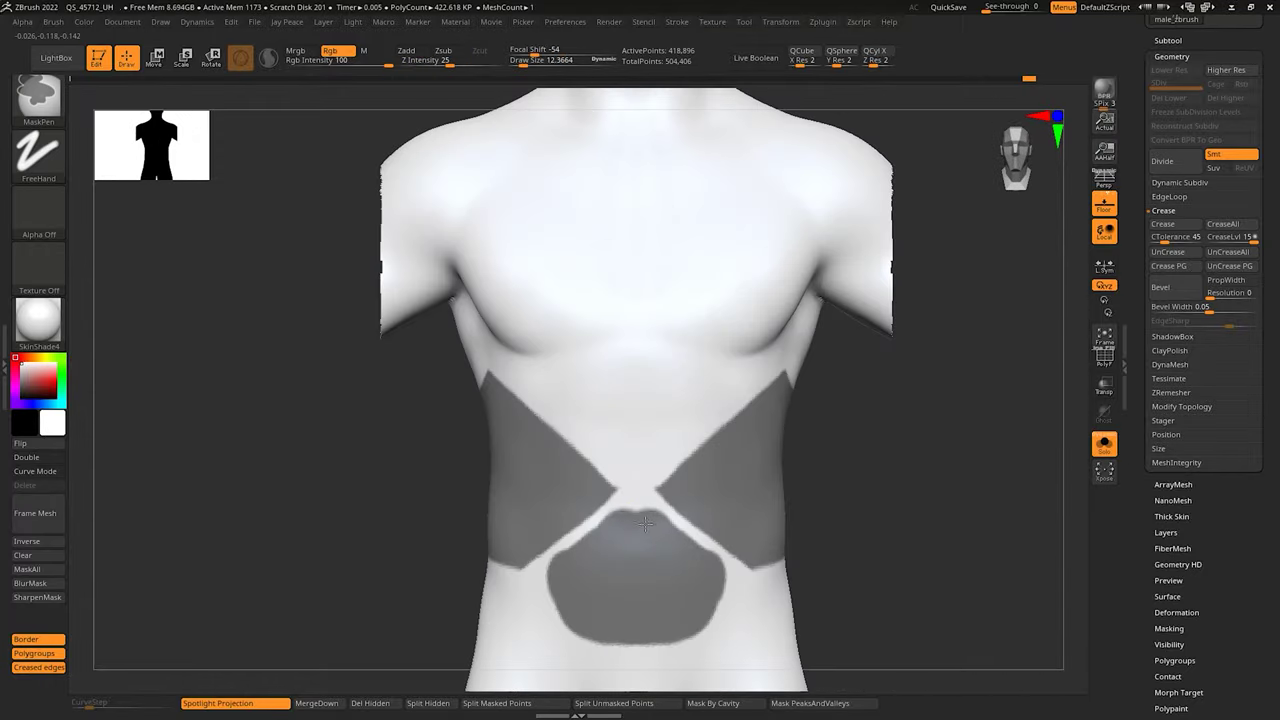
pyautogui.moveTo(643, 519); pyautogui.dragTo(640, 519)
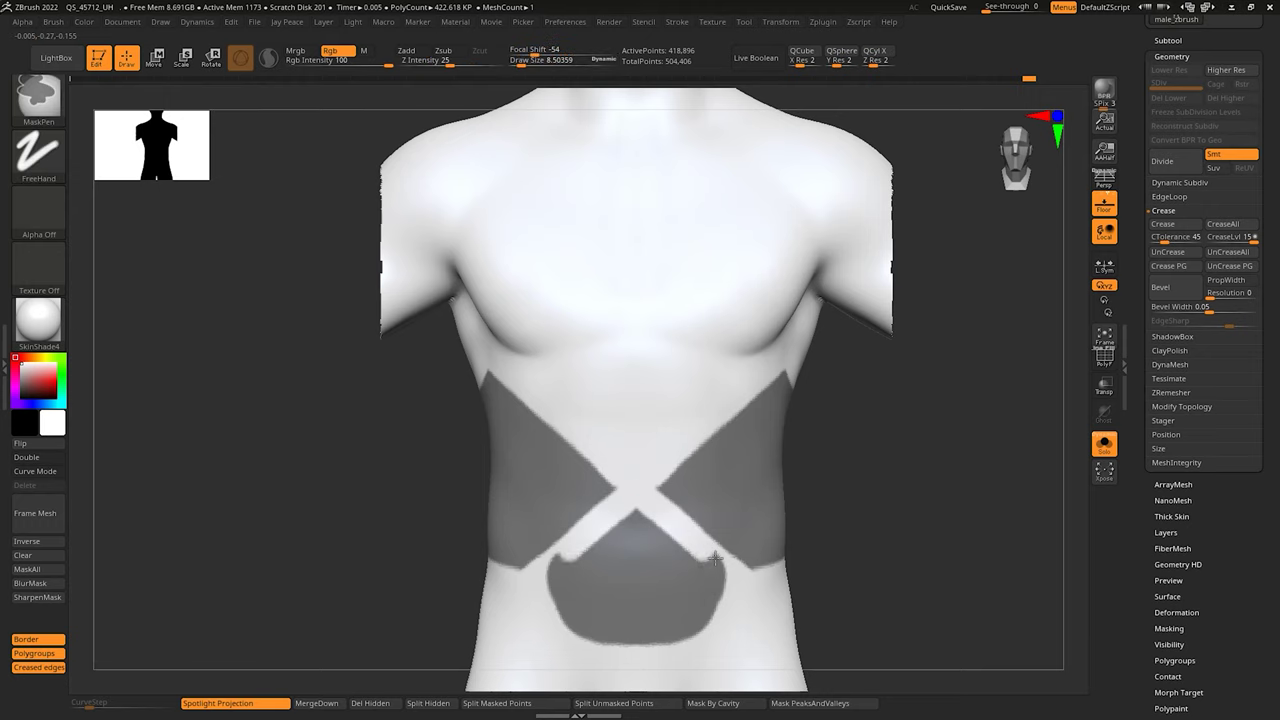
pyautogui.keyDown('alt'); pyautogui.moveTo(888, 445); pyautogui.dragTo(889, 459, button='right'); pyautogui.keyUp('alt')
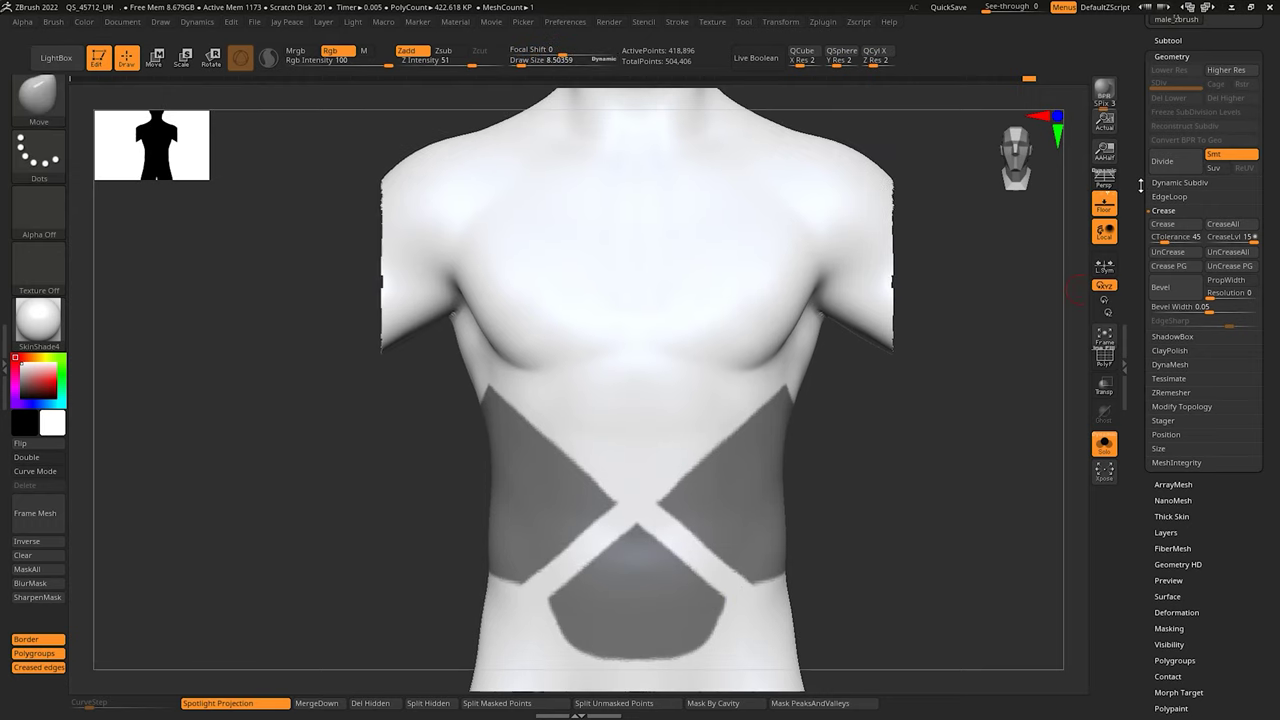
# Step: Extract the masked side, back and belly panels and accept them as a new subtool
pyautogui.moveTo(1140, 186); pyautogui.dragTo(1140, 216)
pyautogui.click(1174, 71)
pyautogui.click(1171, 560)
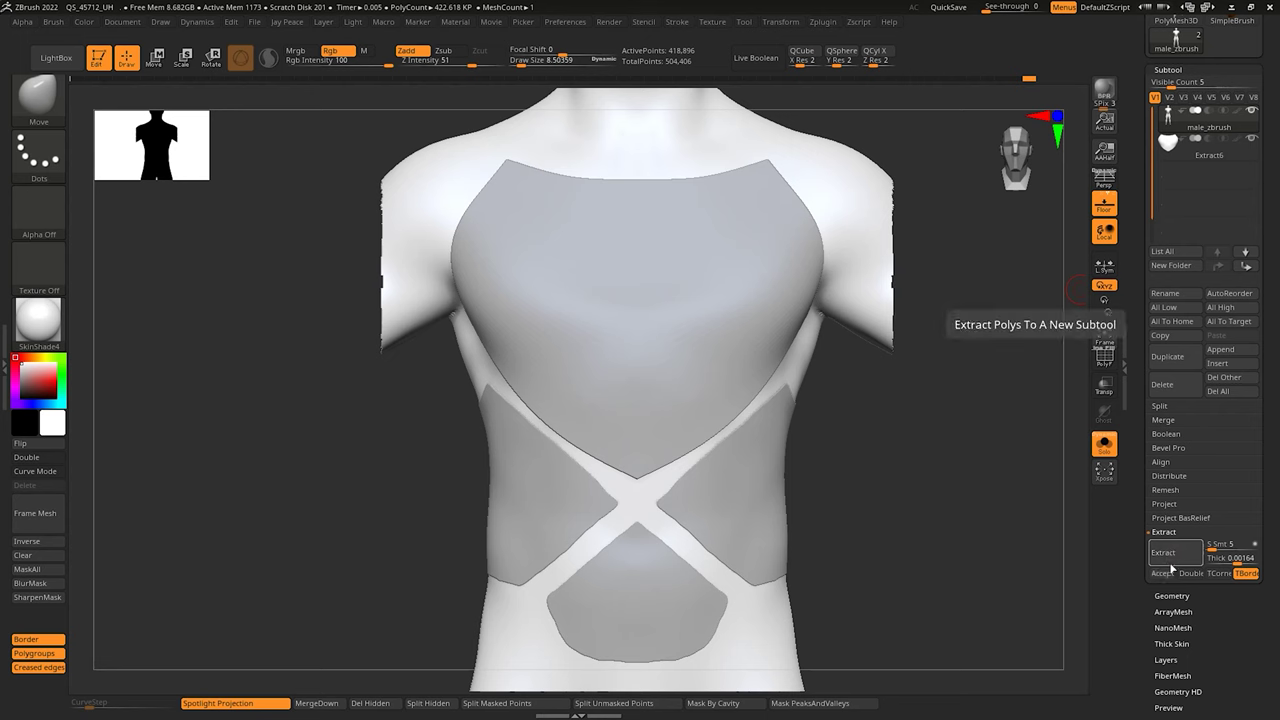
pyautogui.click(1168, 575)
# Step: Clear the mask, switch to the extracted panels with polyframe shown and smooth their borders with Polish By Groups
pyautogui.moveTo(925, 455)
pyautogui.mouseDown()
pyautogui.moveTo(883, 460)
pyautogui.moveTo(906, 489)
pyautogui.moveTo(920, 470)
pyautogui.mouseUp()
pyautogui.keyDown('ctrl'); pyautogui.moveTo(957, 389); pyautogui.dragTo(925, 425); pyautogui.keyUp('ctrl')
pyautogui.hotkey('shift', 'f')
pyautogui.keyDown('ctrl'); pyautogui.moveTo(867, 430); pyautogui.dragTo(930, 404, button='right'); pyautogui.keyUp('ctrl')
pyautogui.press('space')
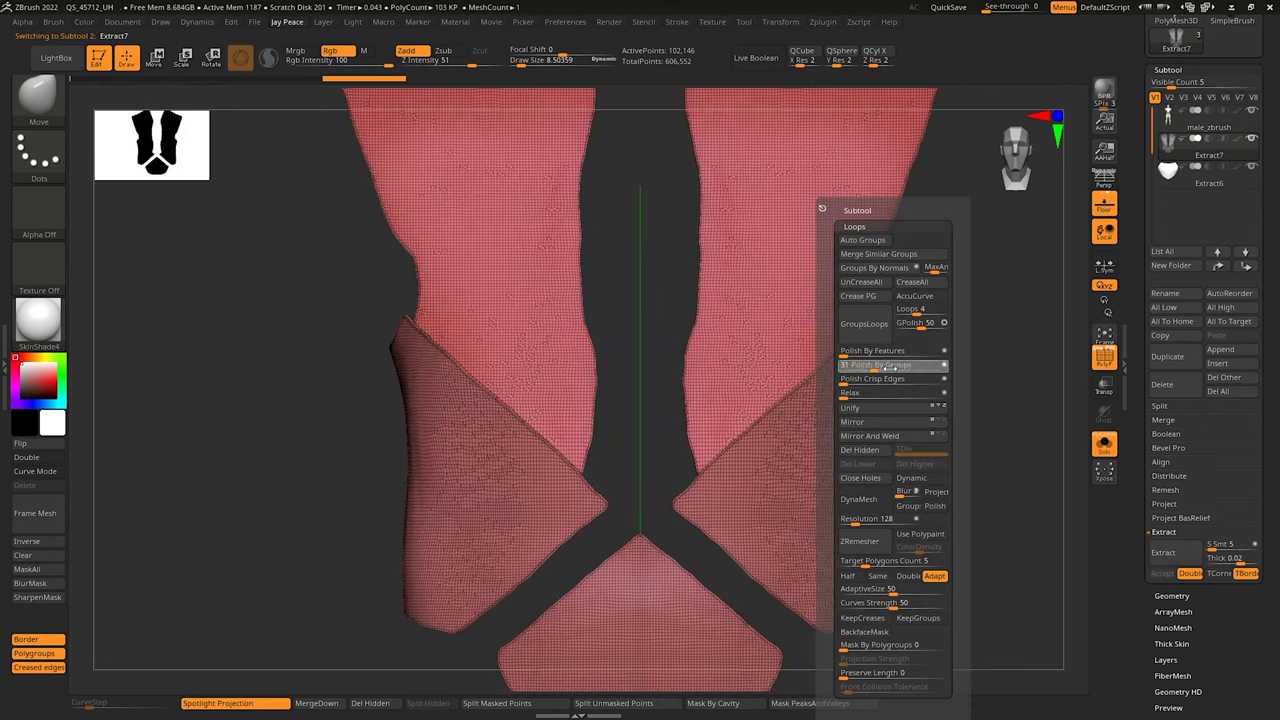
pyautogui.moveTo(889, 368); pyautogui.dragTo(888, 366)
pyautogui.press('space')
# Step: Keep only one surface layer of the extracted panels, delete the hidden geometry and flip the normals
pyautogui.keyDown('ctrl'); pyautogui.keyDown('shift'); pyautogui.click(786, 297); pyautogui.keyUp('shift'); pyautogui.keyUp('ctrl')
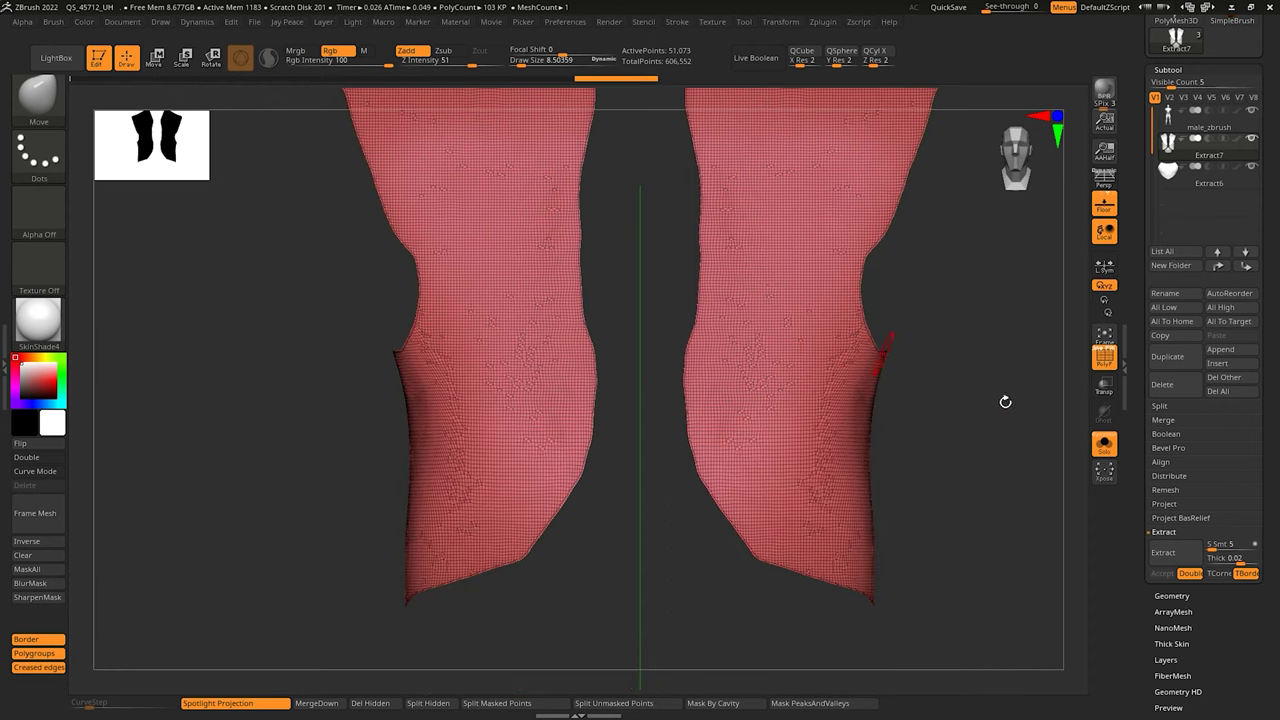
pyautogui.keyDown('alt'); pyautogui.moveTo(936, 396); pyautogui.dragTo(906, 420, button='right'); pyautogui.keyUp('alt')
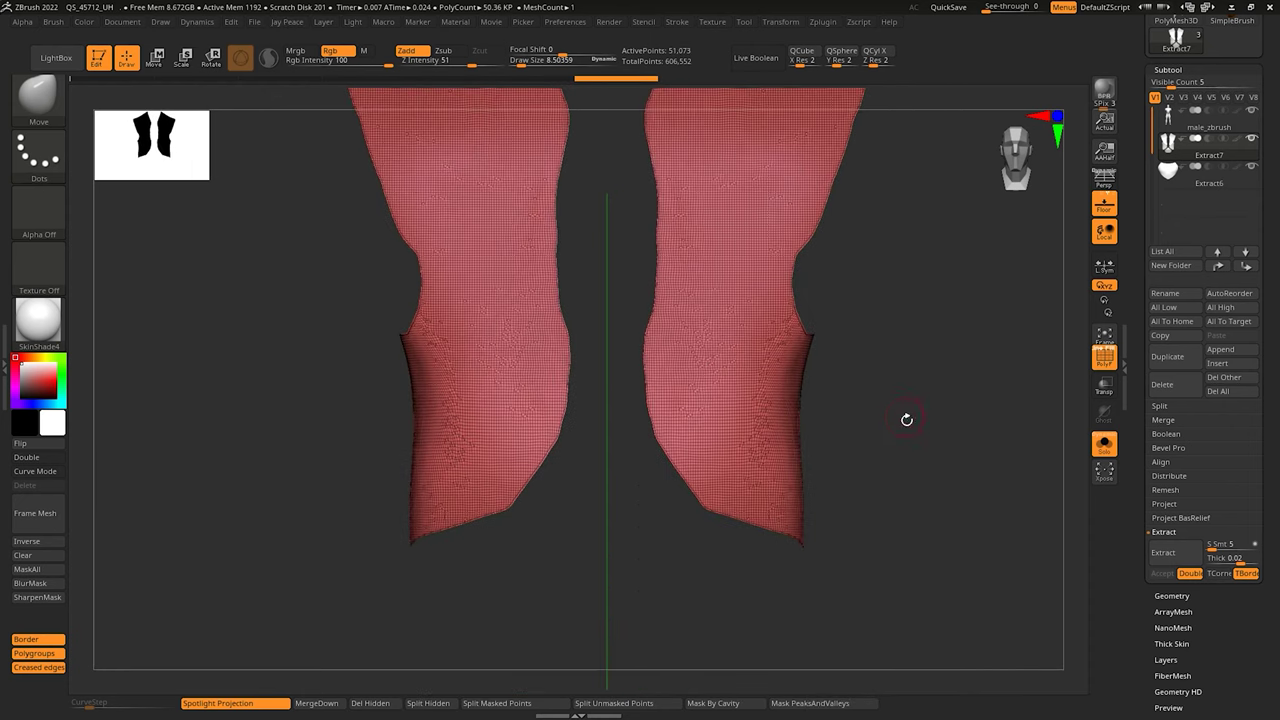
pyautogui.press('space')
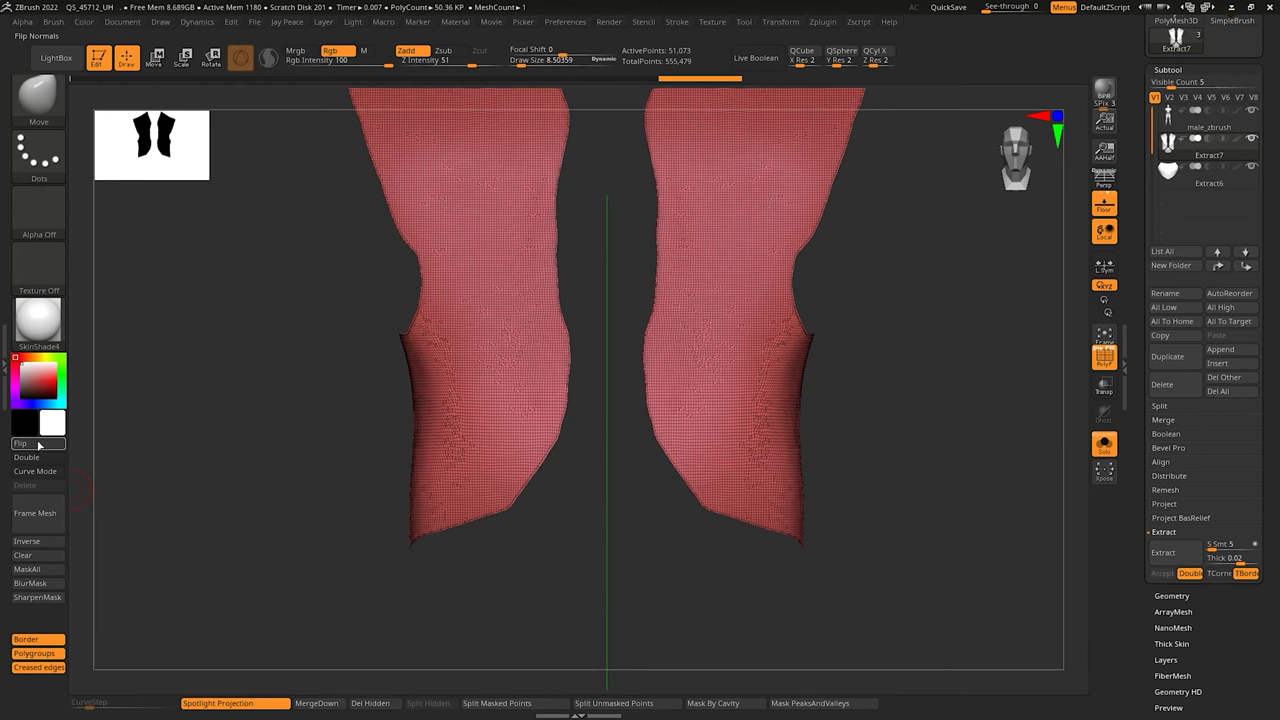
pyautogui.click(38, 445)
# Step: Polish the panels by groups and reduce their density with repeated ZRemesher passes set to Half
pyautogui.moveTo(764, 358)
pyautogui.mouseDown(button='right')
pyautogui.moveTo(650, 372)
pyautogui.moveTo(746, 413)
pyautogui.moveTo(694, 355)
pyautogui.moveTo(745, 410)
pyautogui.mouseUp(button='right')
pyautogui.moveTo(745, 410)
pyautogui.keyDown('ctrl'); pyautogui.mouseDown(button='right')
pyautogui.moveTo(786, 471)
pyautogui.moveTo(829, 483)
pyautogui.mouseUp(button='right'); pyautogui.keyUp('ctrl')
pyautogui.press('space')
pyautogui.click(820, 367)
pyautogui.moveTo(690, 410); pyautogui.dragTo(748, 443, button='right')
pyautogui.press('space')
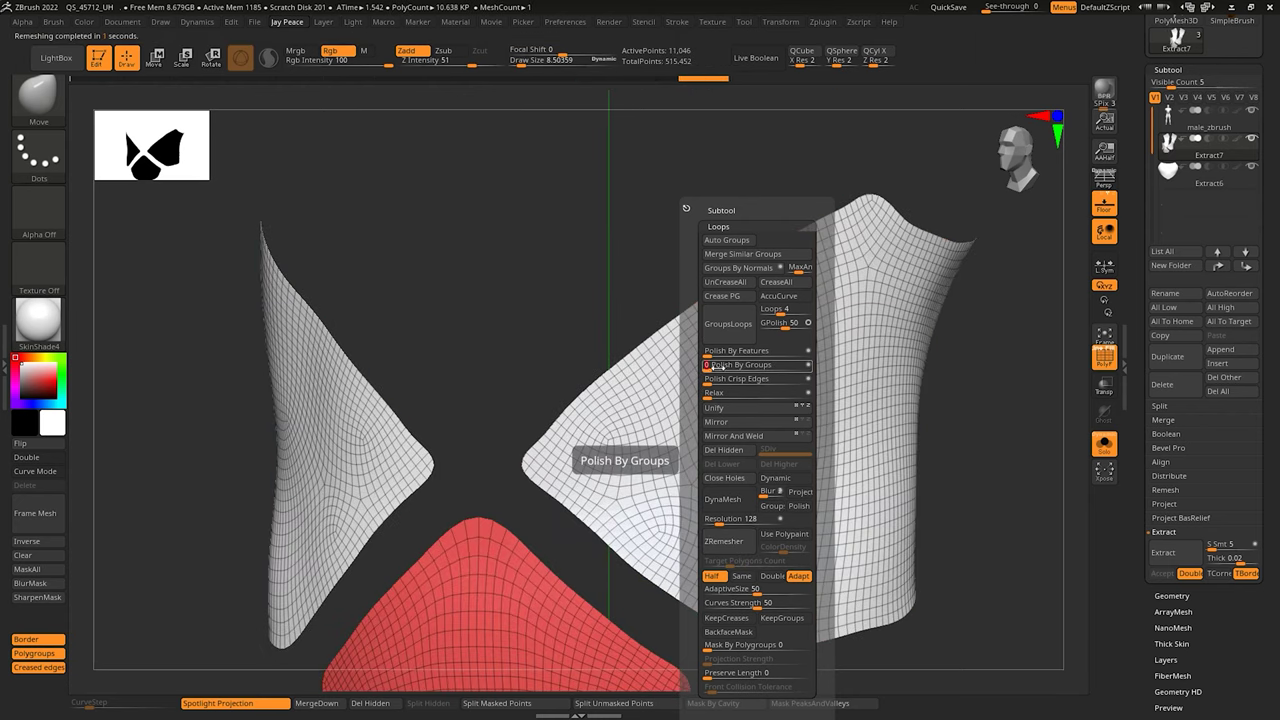
pyautogui.click(732, 548)
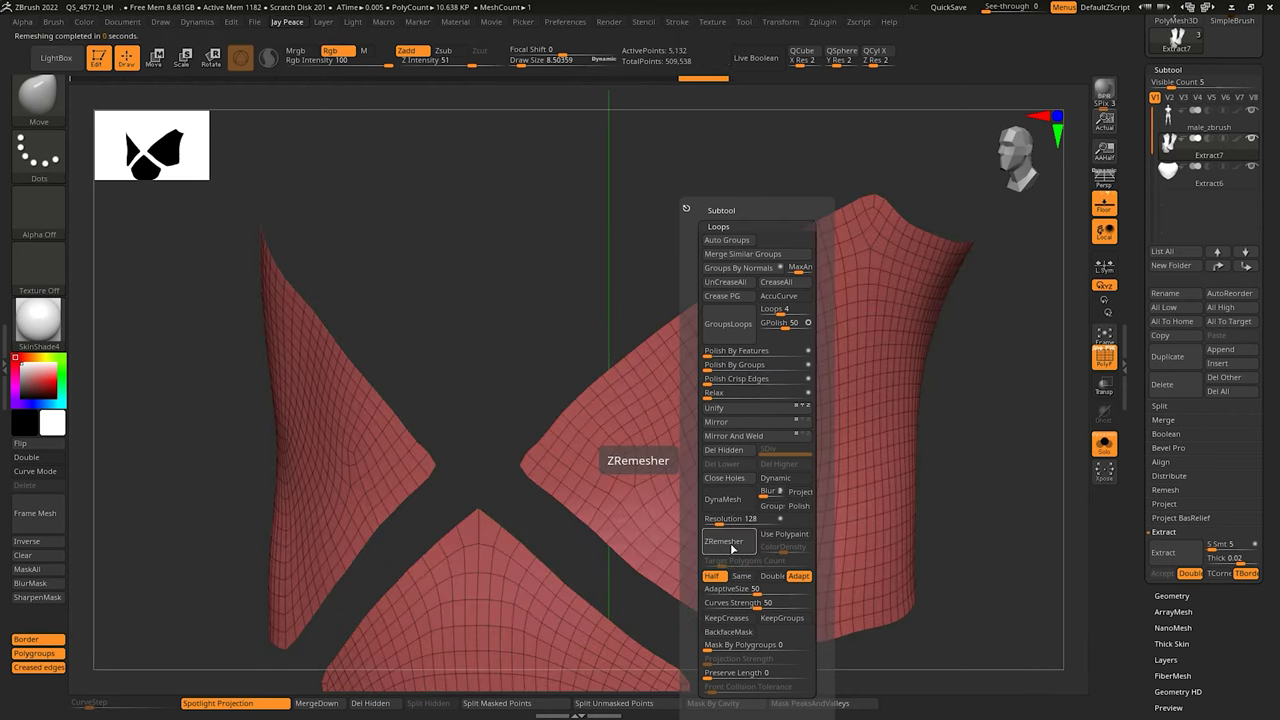
pyautogui.click(732, 548)
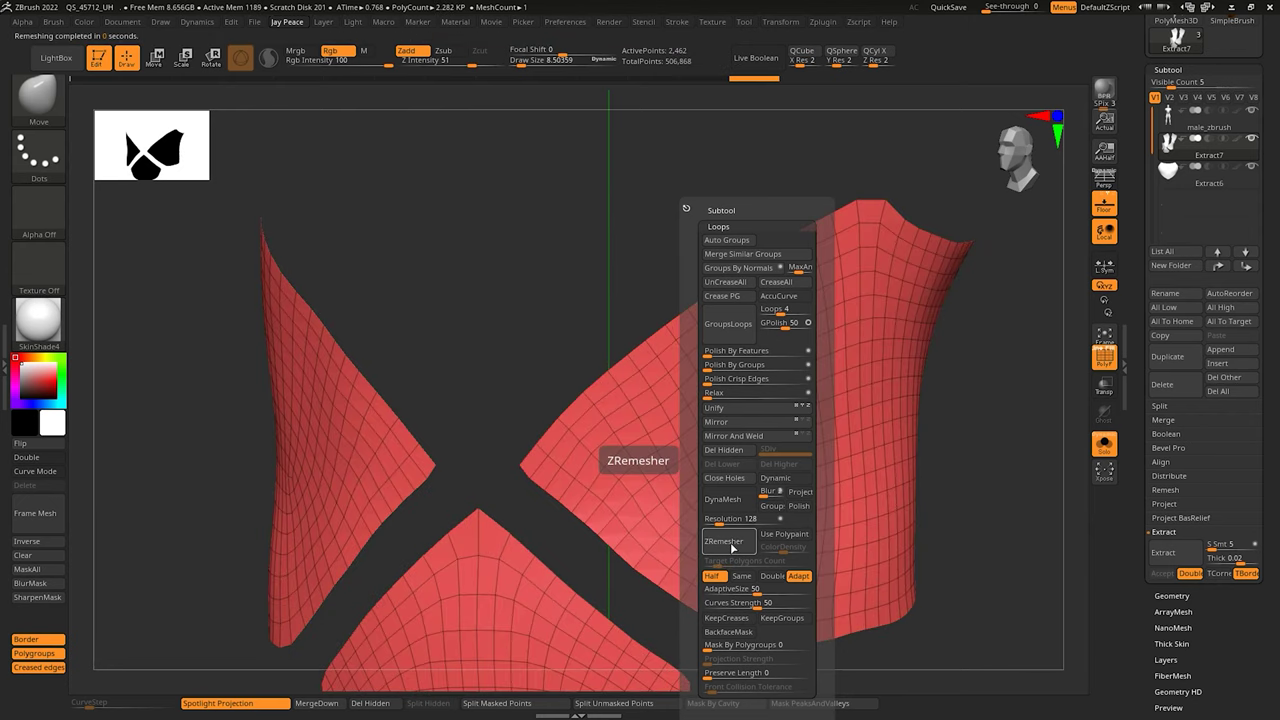
# Step: Sharpen the side panels' upper and front corners with the Move brush and straighten their lower front edge
pyautogui.moveTo(559, 444); pyautogui.dragTo(465, 436, button='right')
pyautogui.press('s')
pyautogui.moveTo(843, 207); pyautogui.dragTo(848, 207)
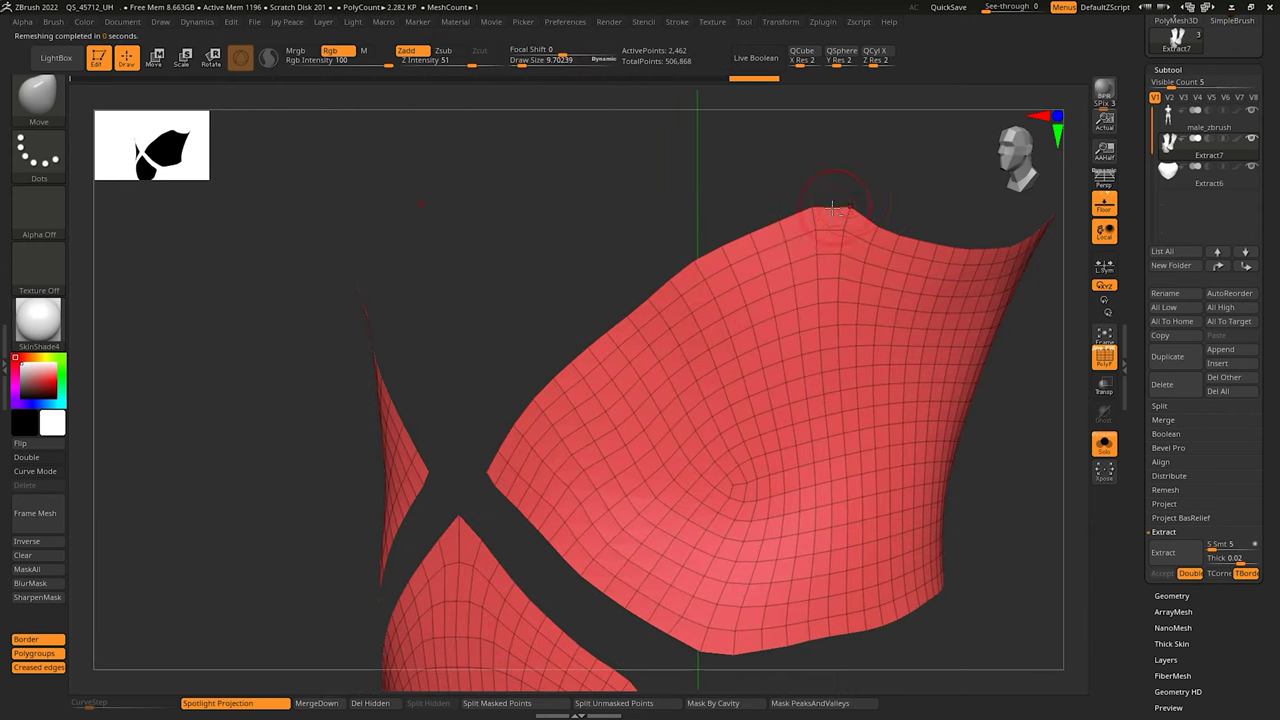
pyautogui.moveTo(508, 425); pyautogui.dragTo(590, 435, button='right')
pyautogui.moveTo(477, 484); pyautogui.dragTo(523, 532)
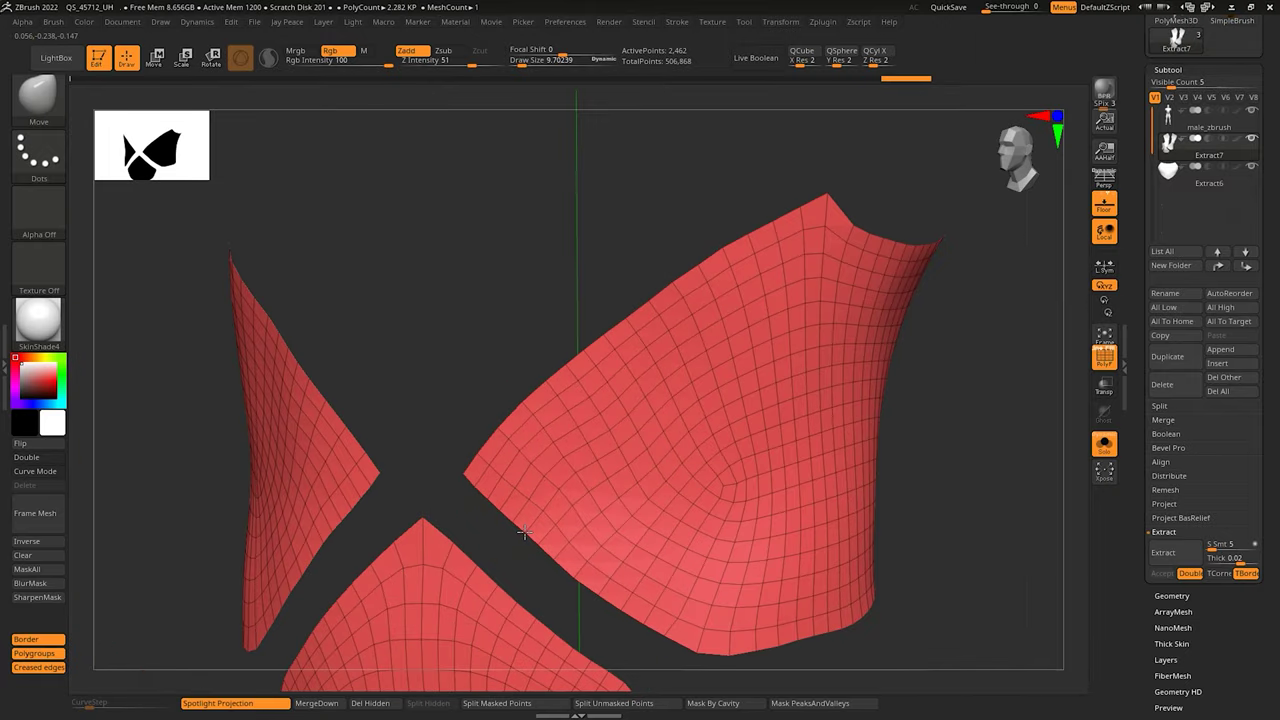
pyautogui.keyDown('alt'); pyautogui.moveTo(579, 571); pyautogui.dragTo(561, 512); pyautogui.keyUp('alt')
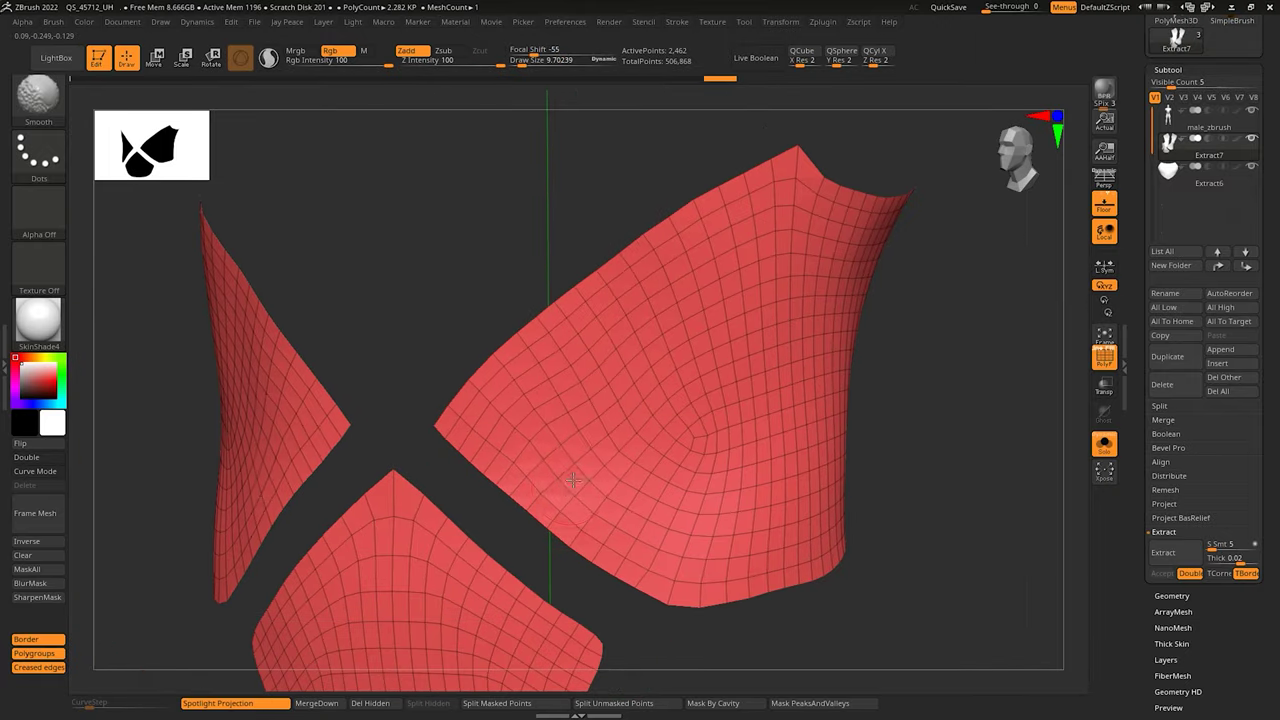
# Step: Reshape the side panels' lower corners and the belly panel's outer corners with the Move brush
pyautogui.keyDown('alt'); pyautogui.moveTo(588, 413); pyautogui.dragTo(590, 337, button='right'); pyautogui.keyUp('alt')
pyautogui.moveTo(590, 337); pyautogui.dragTo(553, 340, button='right')
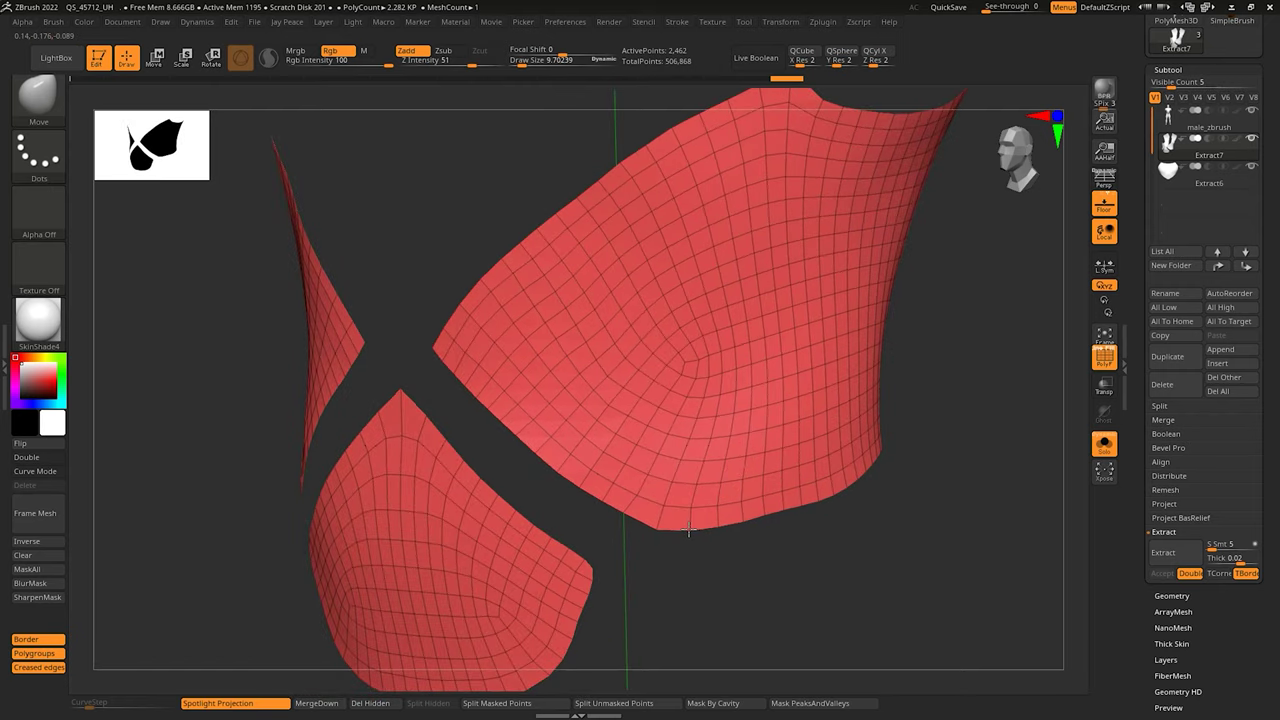
pyautogui.moveTo(553, 474); pyautogui.dragTo(699, 508)
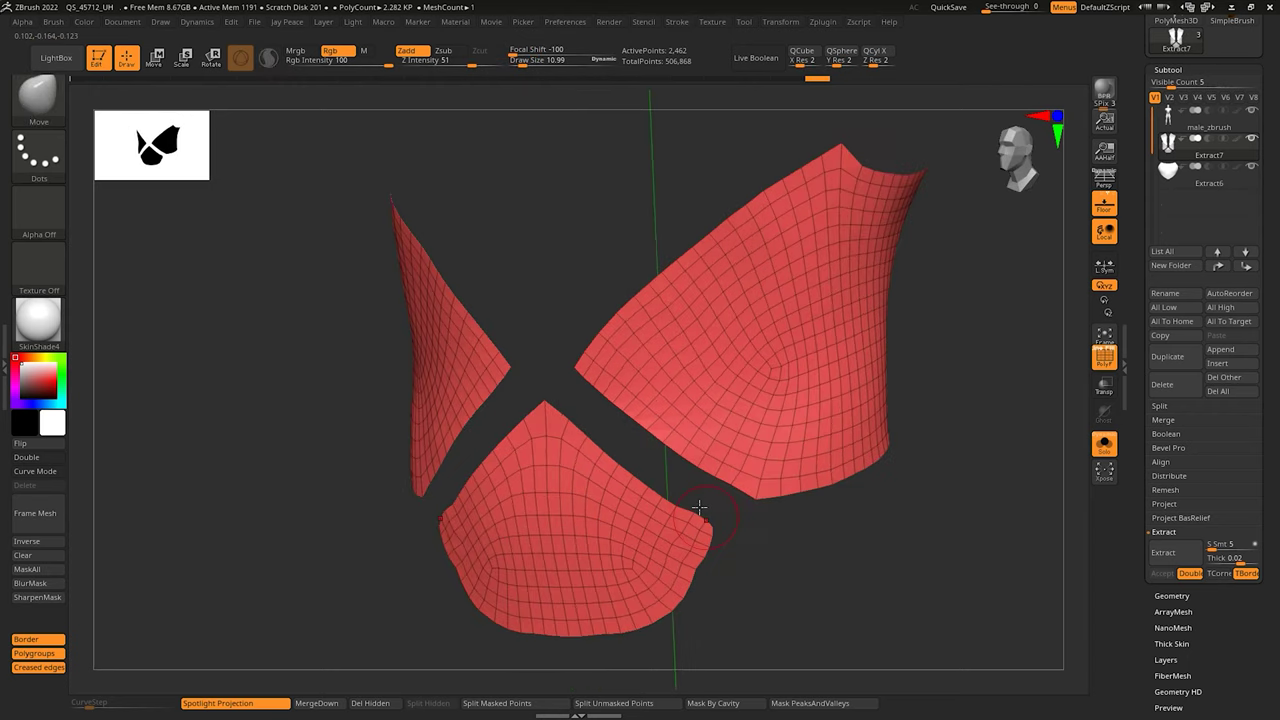
pyautogui.moveTo(735, 569)
pyautogui.mouseDown()
pyautogui.moveTo(696, 573)
pyautogui.moveTo(715, 519)
pyautogui.mouseUp()
# Step: Thicken all the side, back and belly panels with the ZModeler brush's QMesh action
pyautogui.moveTo(714, 469)
pyautogui.keyDown('shift'); pyautogui.mouseDown(button='right')
pyautogui.moveTo(709, 429)
pyautogui.moveTo(713, 502)
pyautogui.mouseUp(button='right'); pyautogui.keyUp('shift')
pyautogui.moveTo(853, 465)
pyautogui.keyDown('ctrl'); pyautogui.mouseDown(button='right')
pyautogui.moveTo(837, 486)
pyautogui.moveTo(805, 490)
pyautogui.mouseUp(button='right'); pyautogui.keyUp('ctrl')
pyautogui.press('b')
pyautogui.press('z')
pyautogui.press('m')
pyautogui.moveTo(764, 476); pyautogui.dragTo(790, 477)
pyautogui.keyDown('ctrl'); pyautogui.moveTo(838, 477); pyautogui.dragTo(890, 381, button='right'); pyautogui.keyUp('ctrl')
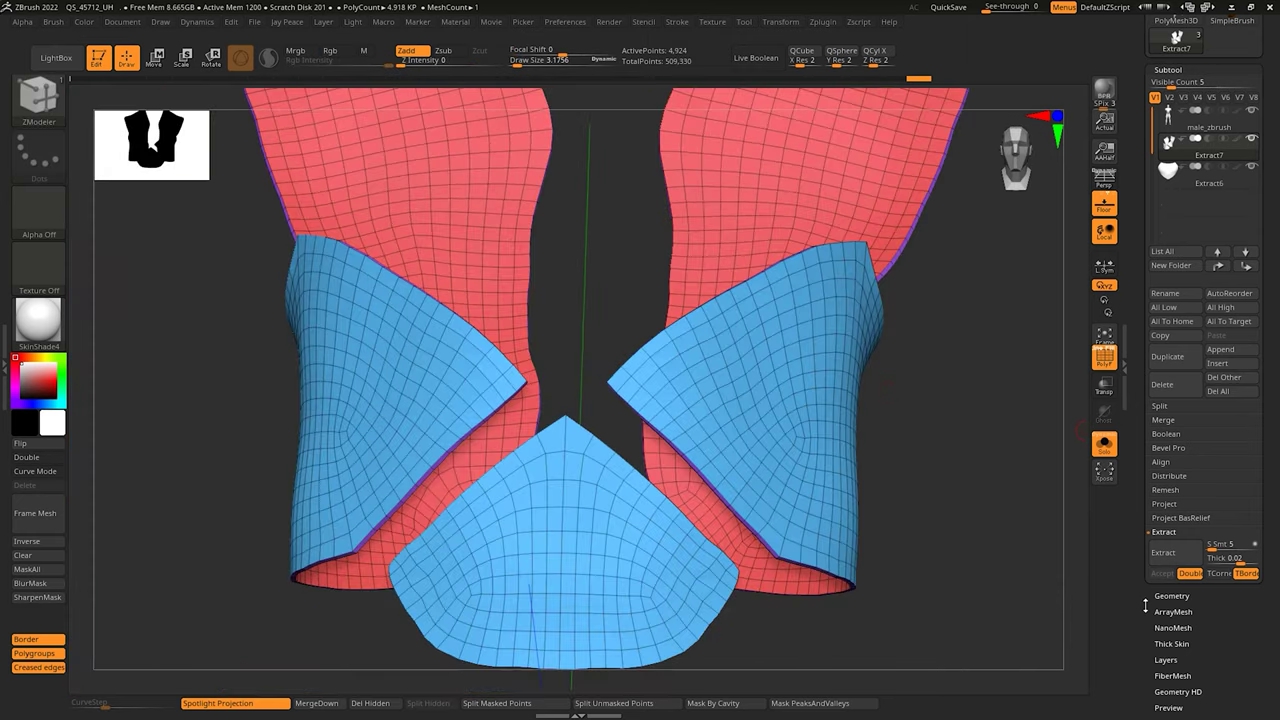
# Step: Regroup the thickened panels by normals and smooth them with Polish By Groups
pyautogui.click(1163, 597)
pyautogui.press('space')
pyautogui.click(835, 270)
pyautogui.moveTo(669, 372); pyautogui.dragTo(888, 440, button='right')
pyautogui.press('space')
pyautogui.click(824, 364)
# Step: Hide the wireframe, preview the panels with dynamic subdivision and show them together with the body and chest plate
pyautogui.hotkey('shift', 'f')
pyautogui.hotkey('ctrl', 'd')
pyautogui.hotkey('ctrl', 'd')
pyautogui.press('space')
pyautogui.click(836, 372)
pyautogui.click(1104, 445)
pyautogui.moveTo(880, 408); pyautogui.dragTo(797, 403, button='right')
pyautogui.moveTo(797, 403); pyautogui.dragTo(871, 403, button='right')
pyautogui.keyDown('ctrl'); pyautogui.moveTo(871, 403); pyautogui.dragTo(851, 469, button='right'); pyautogui.keyUp('ctrl')
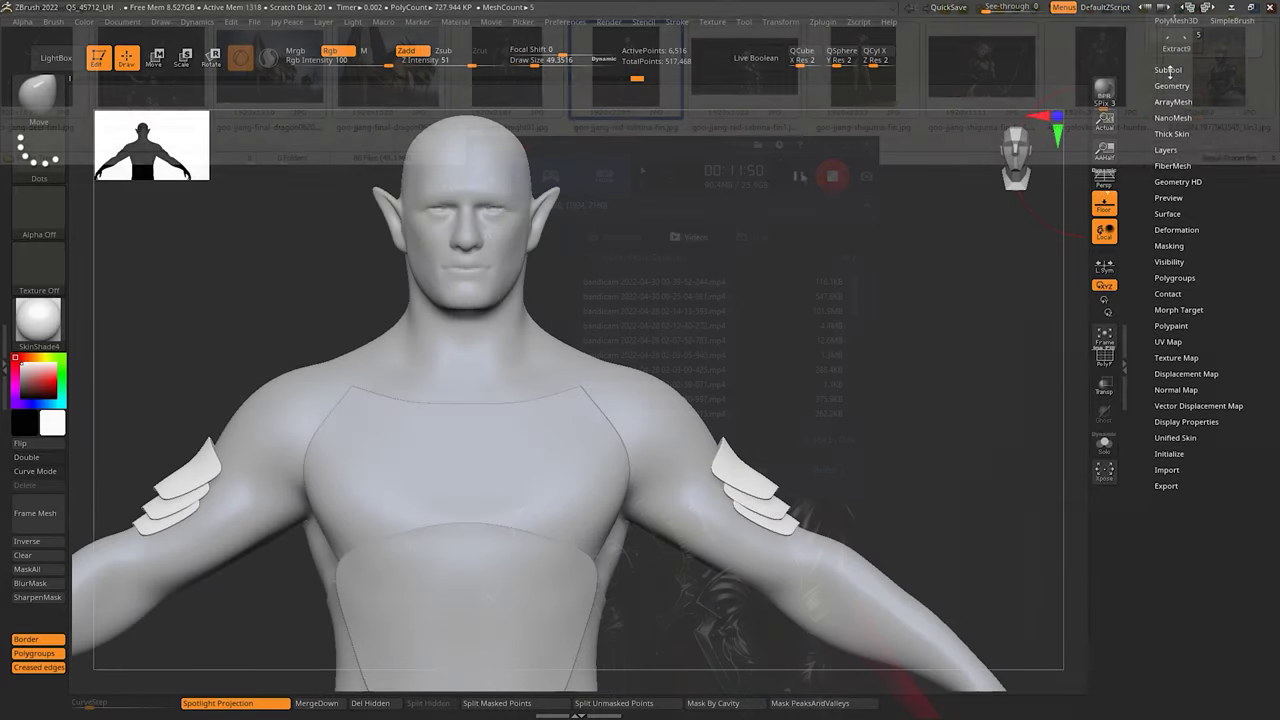
# Step: Append a Sphere3D as a new subtool, select it, and isolate it with its wireframe shown
pyautogui.click(1166, 70)
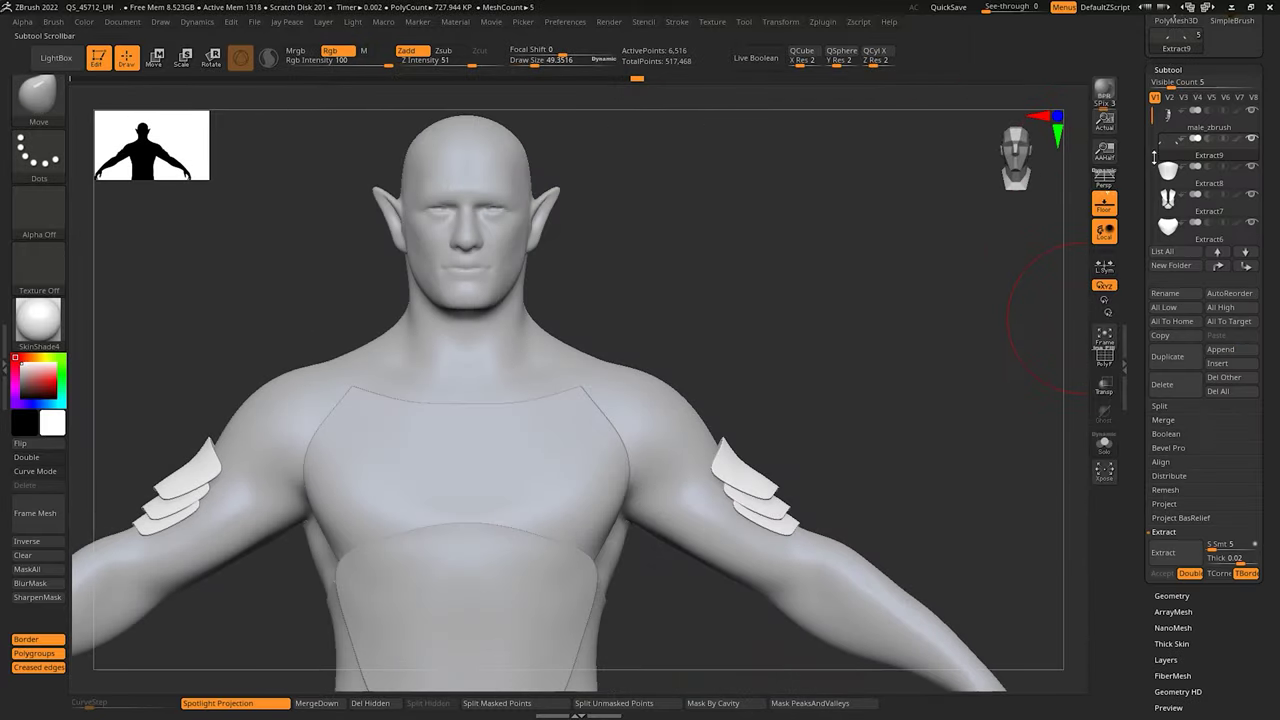
pyautogui.click(1230, 355)
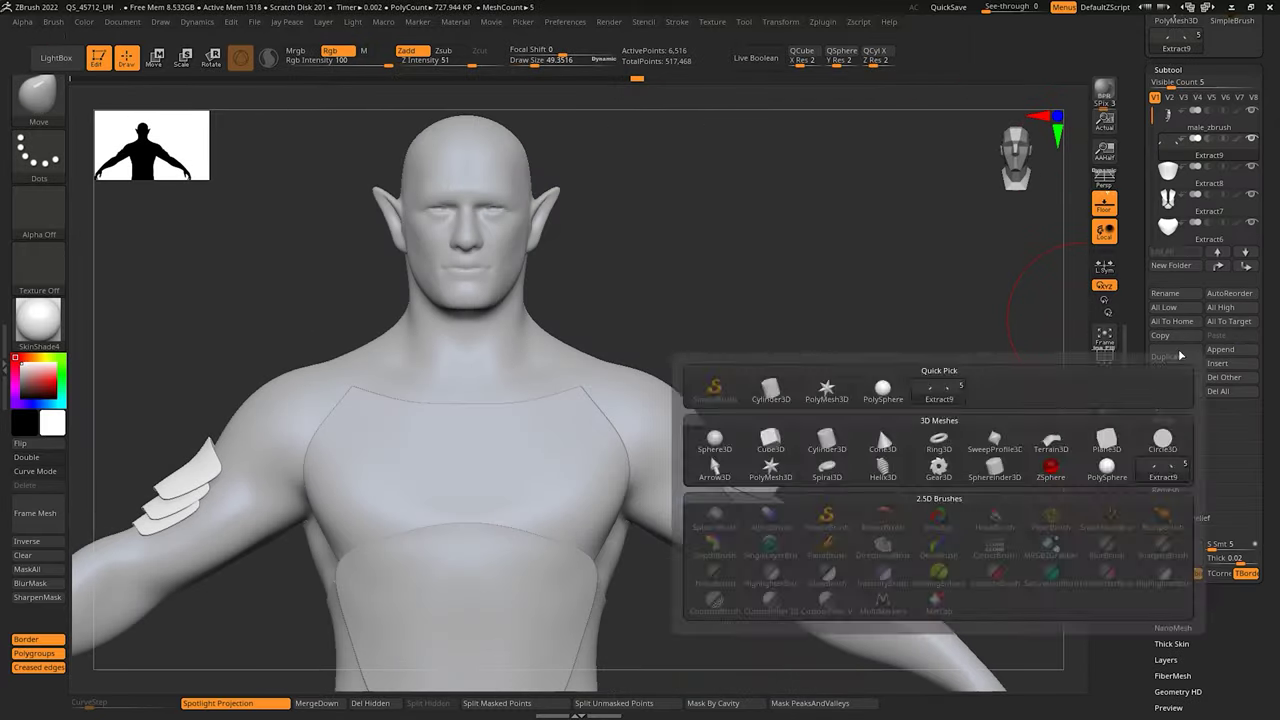
pyautogui.click(1238, 364)
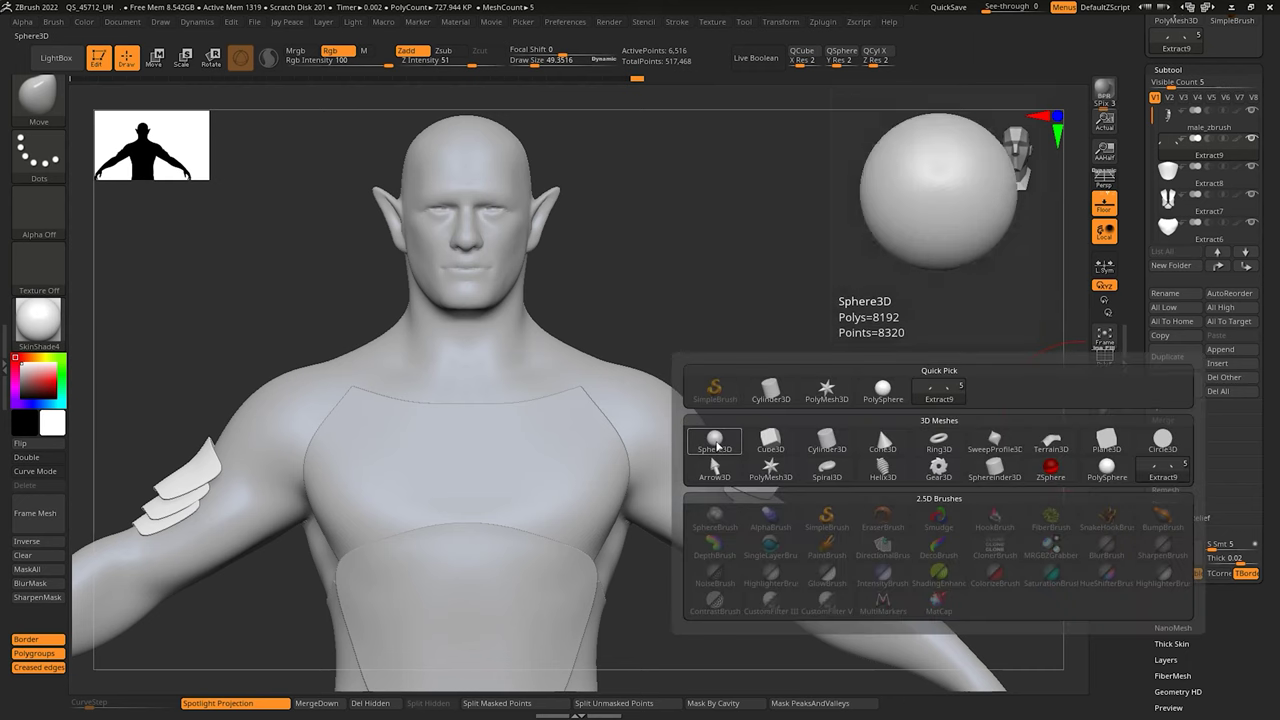
pyautogui.click(716, 441)
pyautogui.press('f')
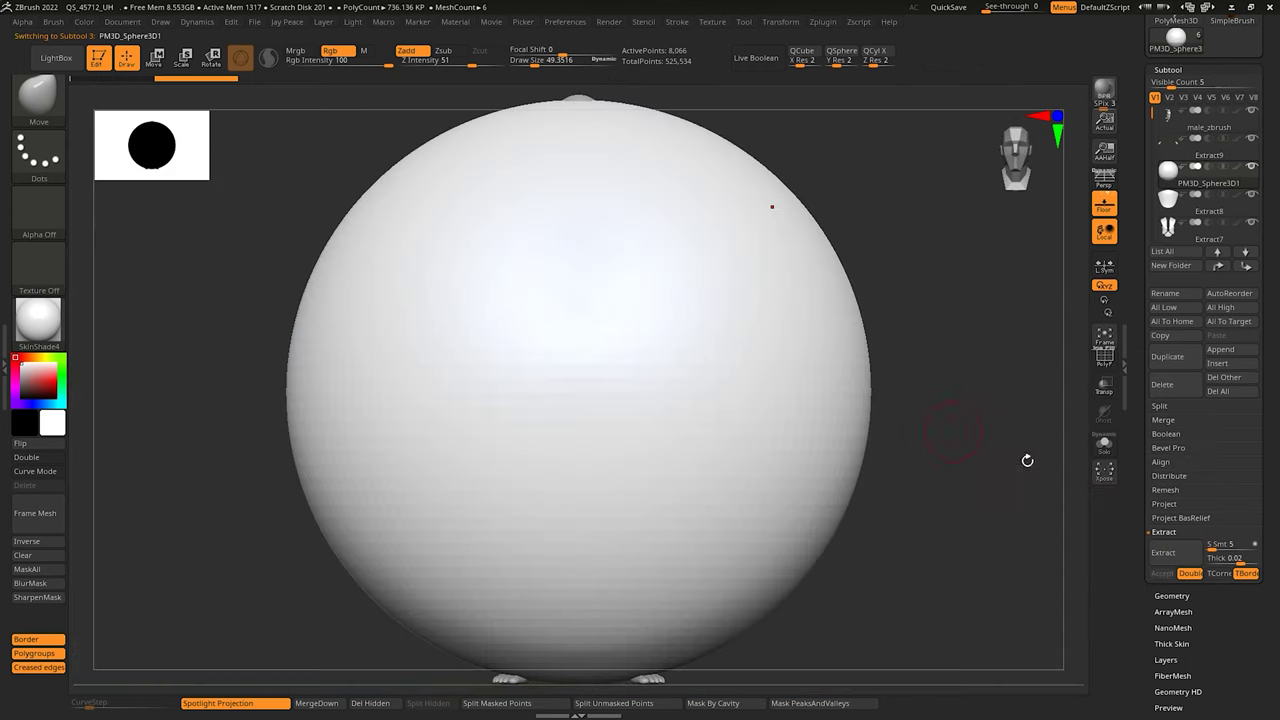
pyautogui.hotkey('shift', 'f')
pyautogui.keyDown('ctrl'); pyautogui.moveTo(928, 462); pyautogui.dragTo(814, 430, button='right'); pyautogui.keyUp('ctrl')
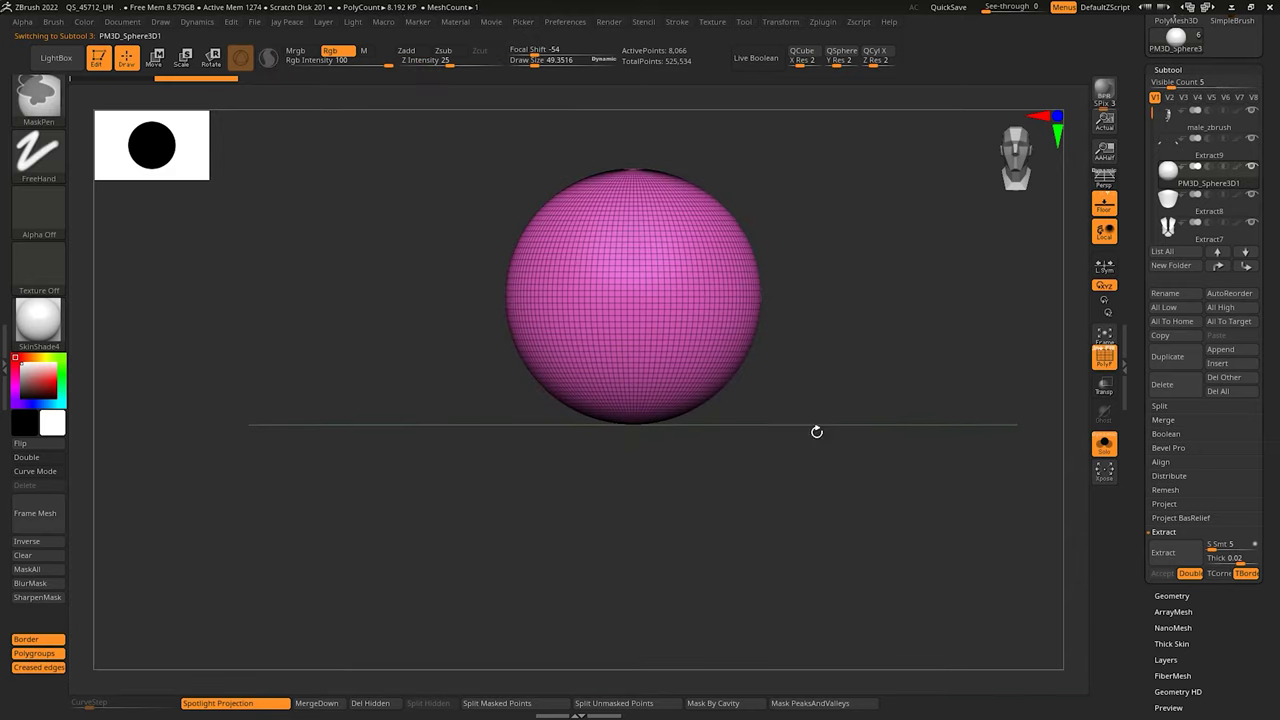
# Step: Stretch the sphere into a diagonal teardrop tapering outward and down, using the Move brush at a very large draw size
pyautogui.press('s')
pyautogui.moveTo(834, 411); pyautogui.dragTo(851, 411)
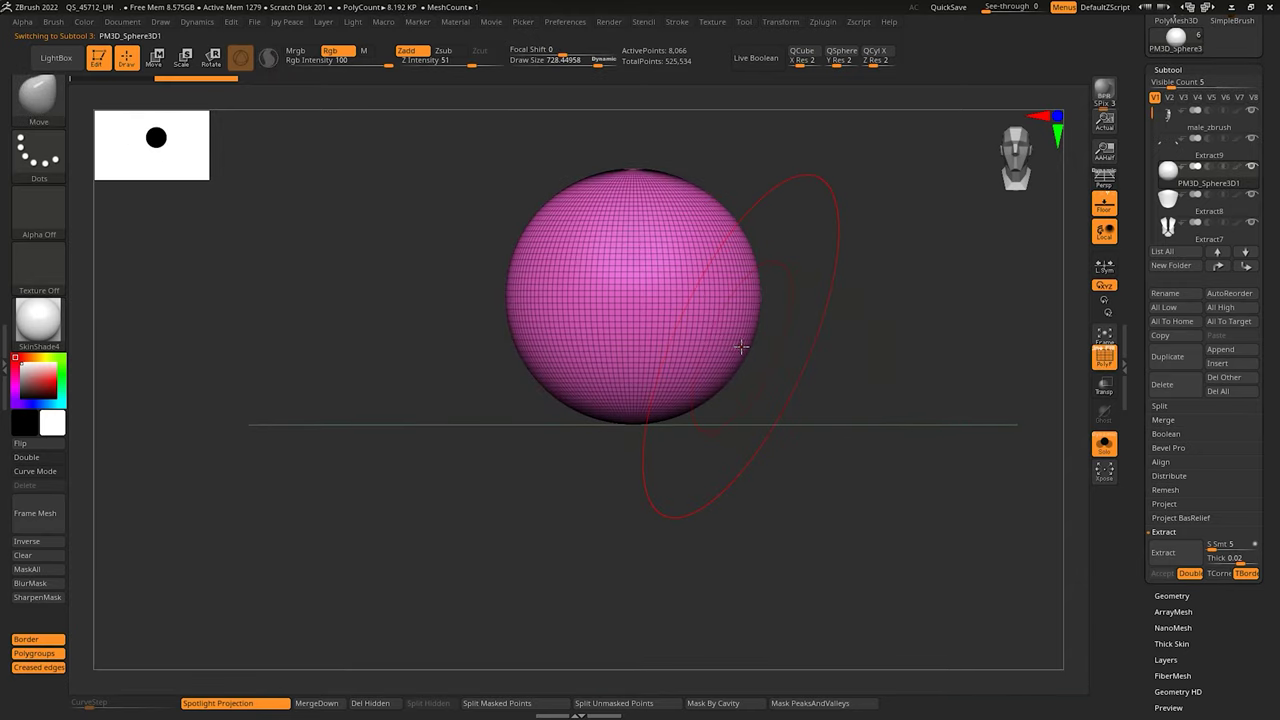
pyautogui.moveTo(725, 384); pyautogui.dragTo(742, 383)
pyautogui.moveTo(740, 378)
pyautogui.mouseDown()
pyautogui.moveTo(934, 471)
pyautogui.moveTo(947, 508)
pyautogui.moveTo(1023, 496)
pyautogui.mouseUp()
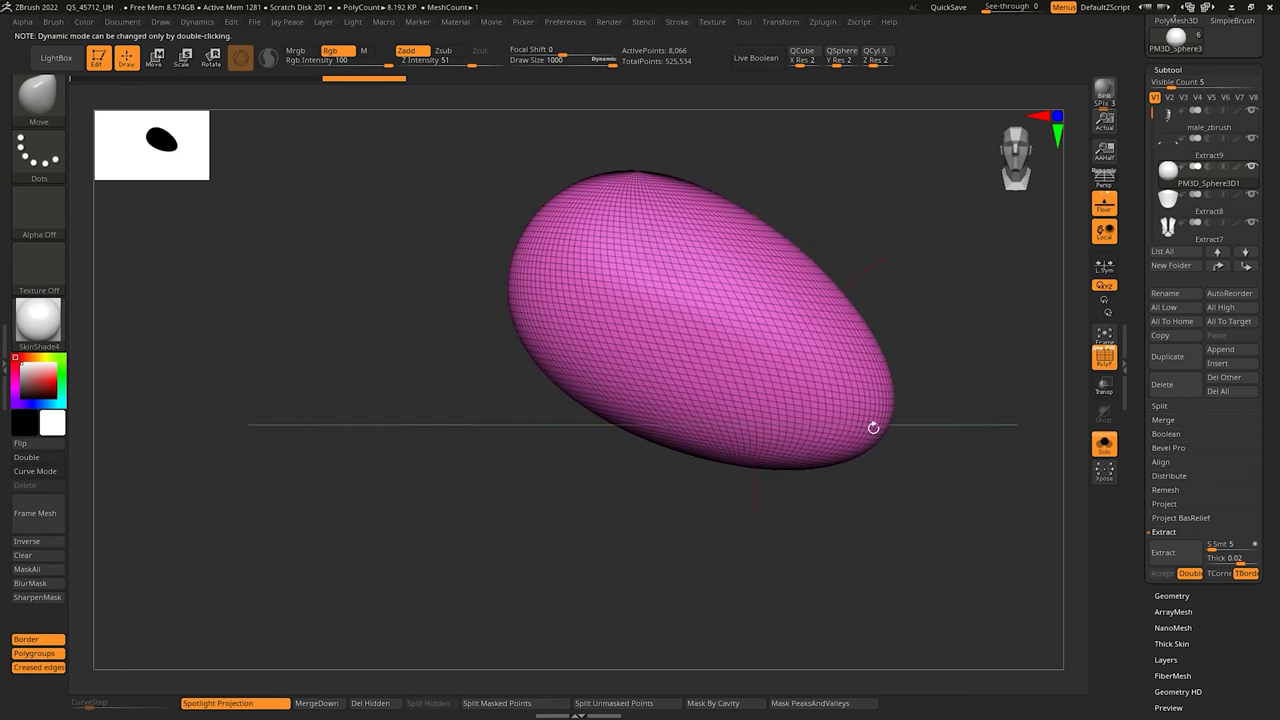
pyautogui.moveTo(752, 214); pyautogui.dragTo(800, 192)
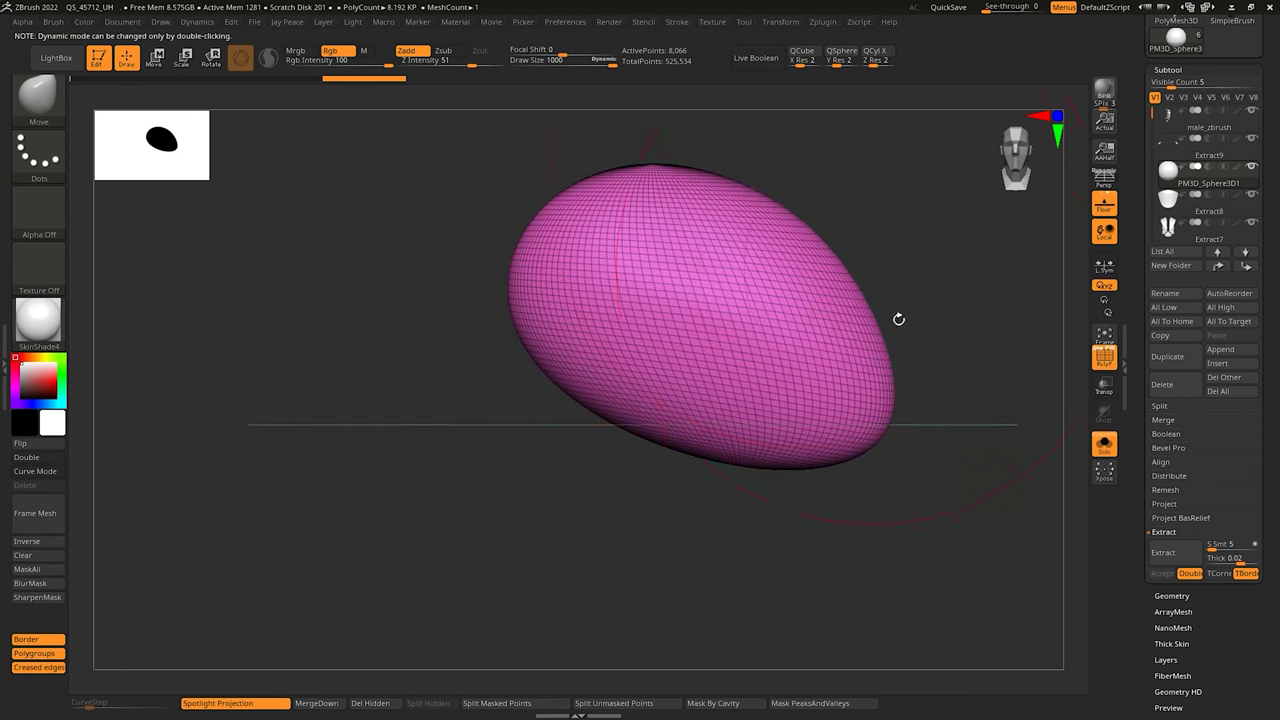
pyautogui.moveTo(886, 416); pyautogui.dragTo(910, 430)
pyautogui.press('s')
pyautogui.click(906, 297)
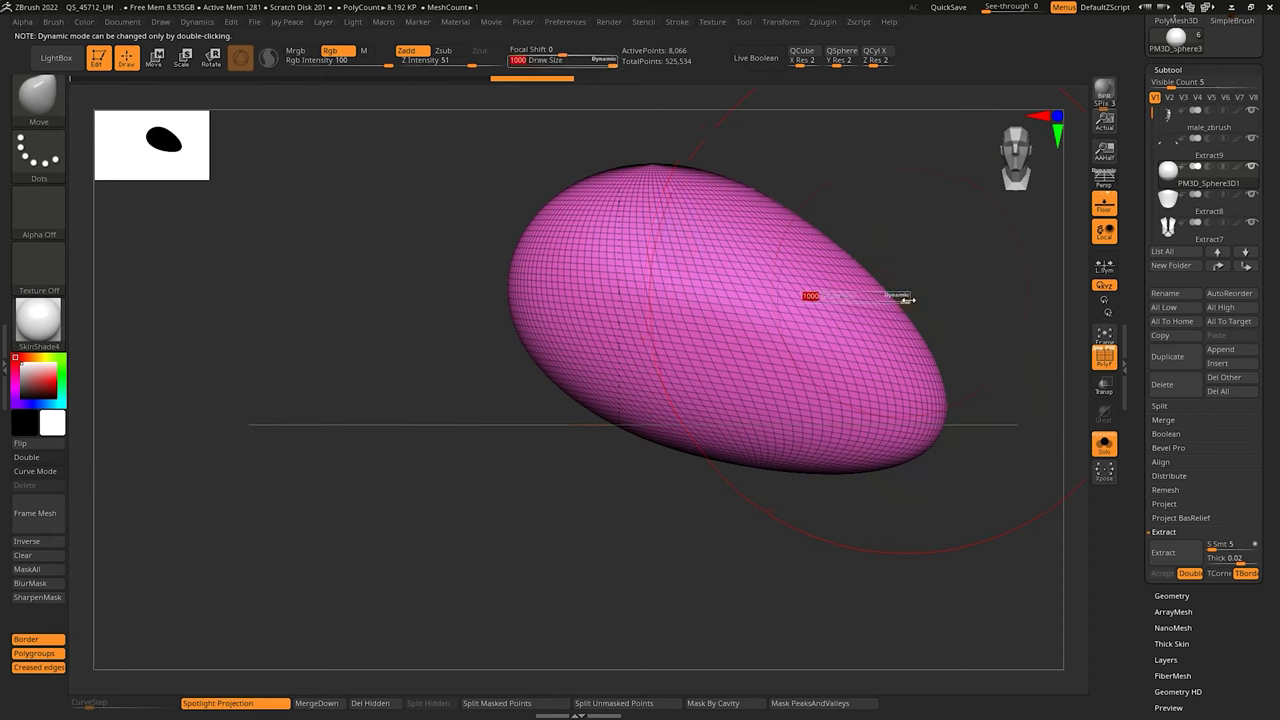
pyautogui.moveTo(900, 300); pyautogui.dragTo(868, 325)
# Step: Hide the teardrop's lower body and inner corner with lasso selections, keeping only a thin curved upper shell
pyautogui.keyDown('ctrl'); pyautogui.keyDown('shift'); pyautogui.click(38, 168); pyautogui.keyUp('shift'); pyautogui.keyUp('ctrl')
pyautogui.keyDown('ctrl'); pyautogui.keyDown('shift'); pyautogui.click(281, 172); pyautogui.keyUp('shift'); pyautogui.keyUp('ctrl')
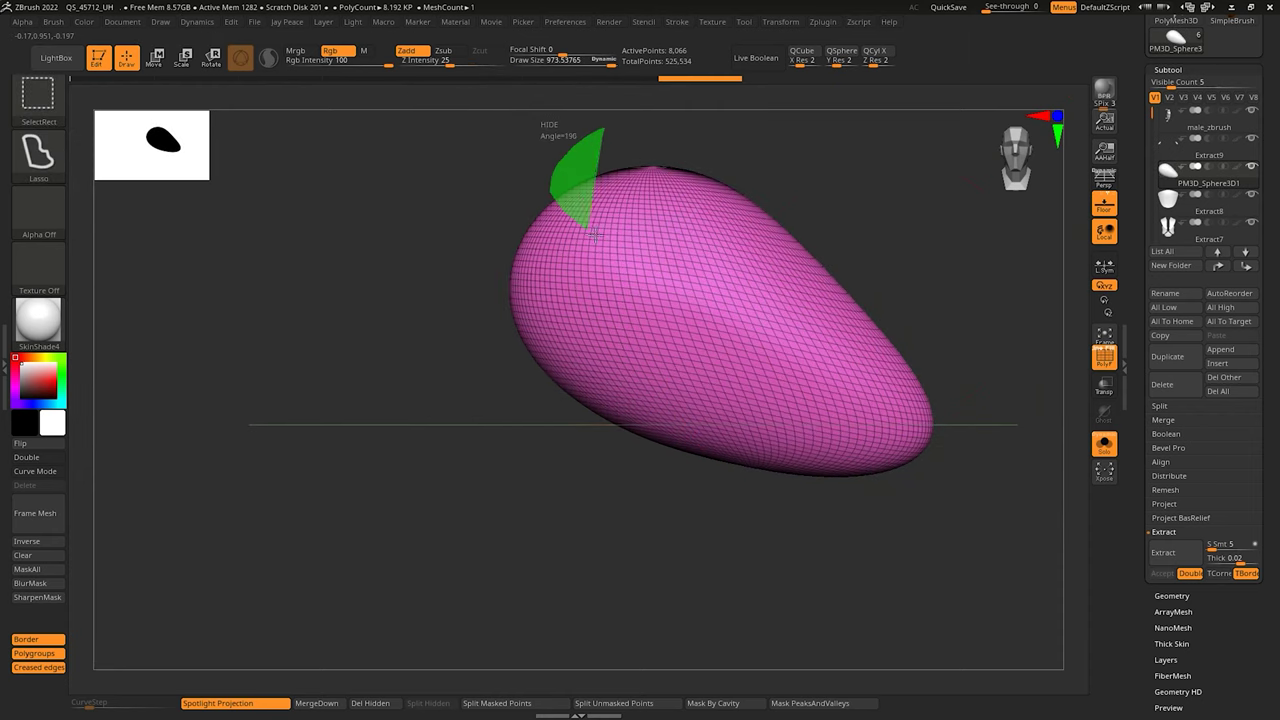
pyautogui.moveTo(926, 428)
pyautogui.keyDown('ctrl'); pyautogui.keyDown('shift'); pyautogui.mouseDown()
pyautogui.moveTo(980, 226)
pyautogui.moveTo(788, 112)
pyautogui.mouseUp(); pyautogui.keyUp('shift'); pyautogui.keyUp('ctrl')
pyautogui.keyDown('ctrl'); pyautogui.keyDown('shift'); pyautogui.moveTo(1007, 475); pyautogui.dragTo(951, 415); pyautogui.keyUp('shift'); pyautogui.keyUp('ctrl')
pyautogui.moveTo(770, 276)
pyautogui.keyDown('ctrl'); pyautogui.keyDown('alt'); pyautogui.keyDown('shift'); pyautogui.mouseDown()
pyautogui.moveTo(686, 489)
pyautogui.moveTo(770, 510)
pyautogui.mouseUp(); pyautogui.keyUp('shift'); pyautogui.keyUp('alt'); pyautogui.keyUp('ctrl')
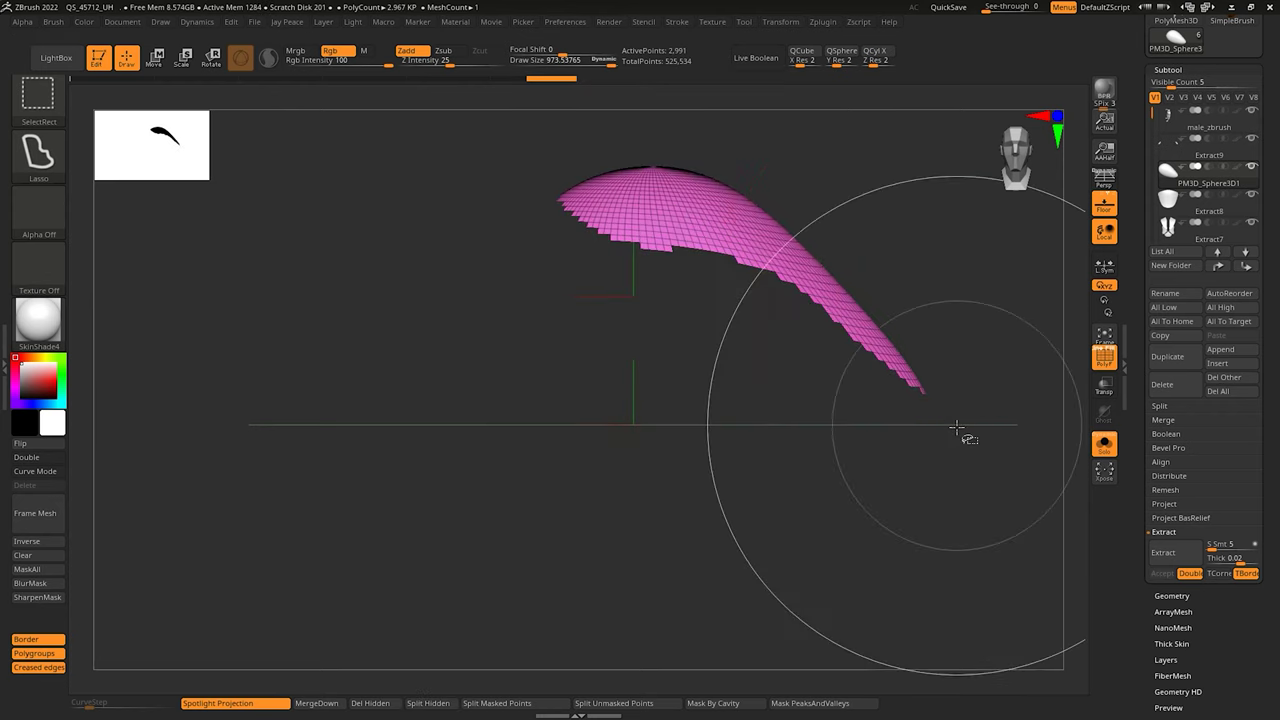
pyautogui.moveTo(876, 344)
pyautogui.keyDown('ctrl'); pyautogui.keyDown('alt'); pyautogui.keyDown('shift'); pyautogui.mouseDown()
pyautogui.moveTo(620, 346)
pyautogui.moveTo(690, 440)
pyautogui.mouseUp(); pyautogui.keyUp('shift'); pyautogui.keyUp('alt'); pyautogui.keyUp('ctrl')
pyautogui.keyDown('ctrl'); pyautogui.moveTo(794, 437); pyautogui.dragTo(693, 283, button='right'); pyautogui.keyUp('ctrl')
pyautogui.moveTo(693, 283); pyautogui.dragTo(676, 273)
pyautogui.keyDown('ctrl'); pyautogui.keyDown('alt'); pyautogui.keyDown('shift'); pyautogui.moveTo(583, 259); pyautogui.dragTo(558, 290); pyautogui.keyUp('shift'); pyautogui.keyUp('alt'); pyautogui.keyUp('ctrl')
pyautogui.moveTo(666, 270)
pyautogui.keyDown('ctrl'); pyautogui.keyDown('alt'); pyautogui.keyDown('shift'); pyautogui.mouseDown()
pyautogui.moveTo(641, 262)
pyautogui.moveTo(608, 282)
pyautogui.moveTo(624, 277)
pyautogui.mouseUp(); pyautogui.keyUp('shift'); pyautogui.keyUp('alt'); pyautogui.keyUp('ctrl')
pyautogui.hotkey('ctrl', 'z')
pyautogui.moveTo(883, 378); pyautogui.dragTo(961, 434)
# Step: Delete the hidden polygons and smooth the shell's jagged edges with Polish By Groups
pyautogui.press('space')
pyautogui.click(960, 457)
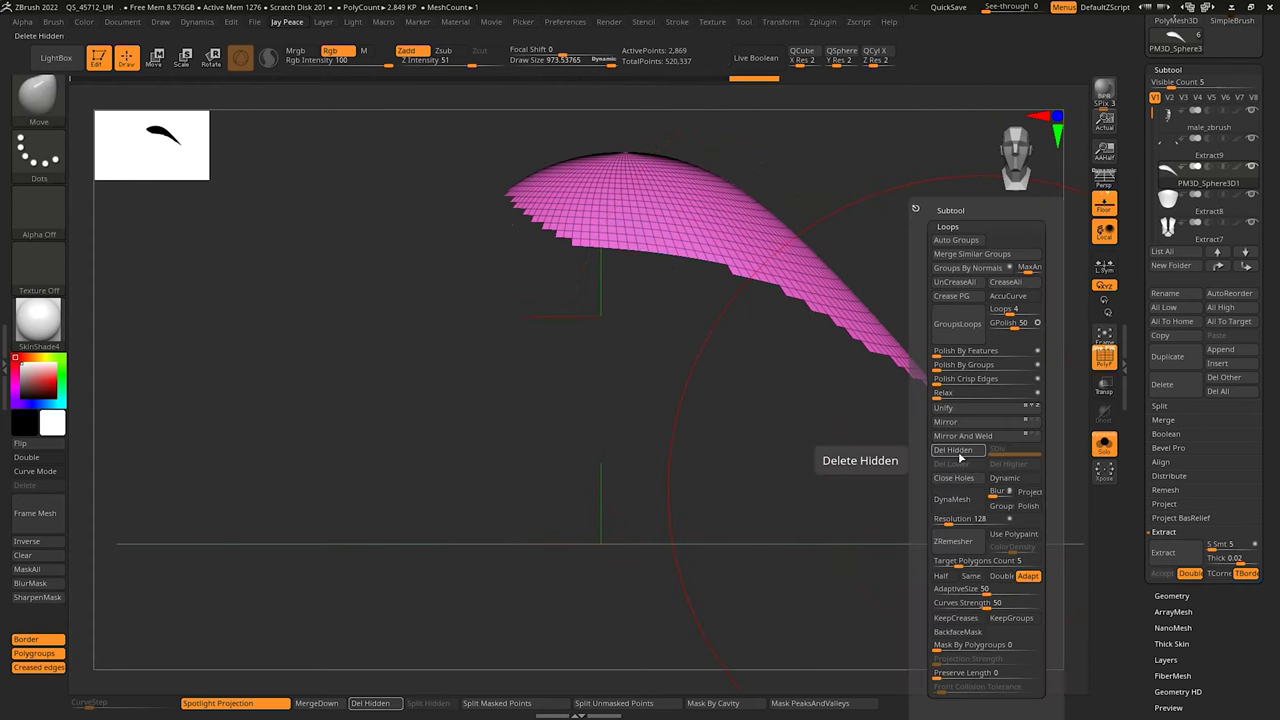
pyautogui.moveTo(939, 365)
pyautogui.mouseDown()
pyautogui.moveTo(965, 366)
pyautogui.moveTo(925, 367)
pyautogui.mouseUp()
pyautogui.press('space')
# Step: Show the other subtools again and position the shell over the character's shoulder with the transform gizmo
pyautogui.click(1108, 441)
pyautogui.press('w')
pyautogui.moveTo(612, 325); pyautogui.dragTo(640, 352)
pyautogui.moveTo(600, 237); pyautogui.dragTo(600, 168)
pyautogui.keyDown('alt'); pyautogui.moveTo(705, 212); pyautogui.dragTo(855, 330, button='right'); pyautogui.keyUp('alt')
pyautogui.moveTo(855, 330)
pyautogui.keyDown('ctrl'); pyautogui.mouseDown(button='right')
pyautogui.moveTo(1120, 580)
pyautogui.moveTo(946, 429)
pyautogui.mouseUp(button='right'); pyautogui.keyUp('ctrl')
pyautogui.press('q')
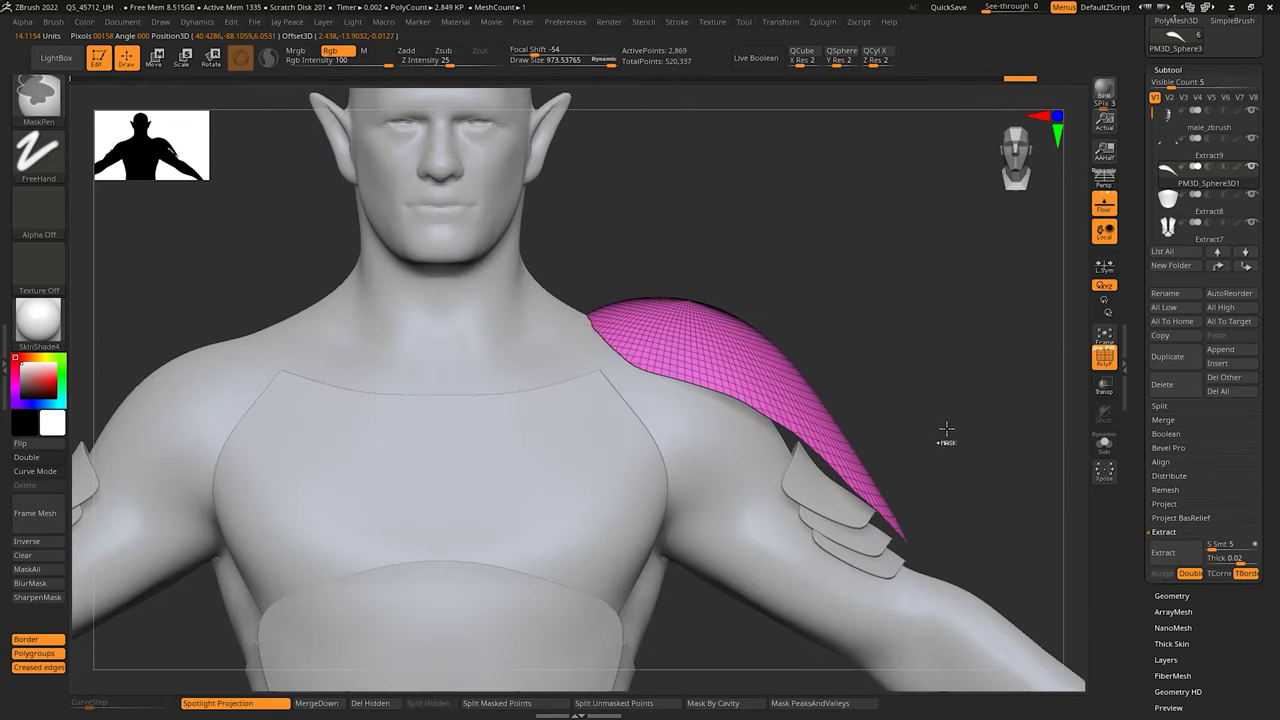
# Step: Lasso-mask the shoulder plate's outer half, blur and invert the mask, and bend that half with the gizmo
pyautogui.keyDown('ctrl'); pyautogui.moveTo(885, 330); pyautogui.dragTo(989, 638); pyautogui.keyUp('ctrl')
pyautogui.keyDown('ctrl'); pyautogui.click(38, 154); pyautogui.keyUp('ctrl')
pyautogui.keyDown('ctrl'); pyautogui.click(223, 196); pyautogui.keyUp('ctrl')
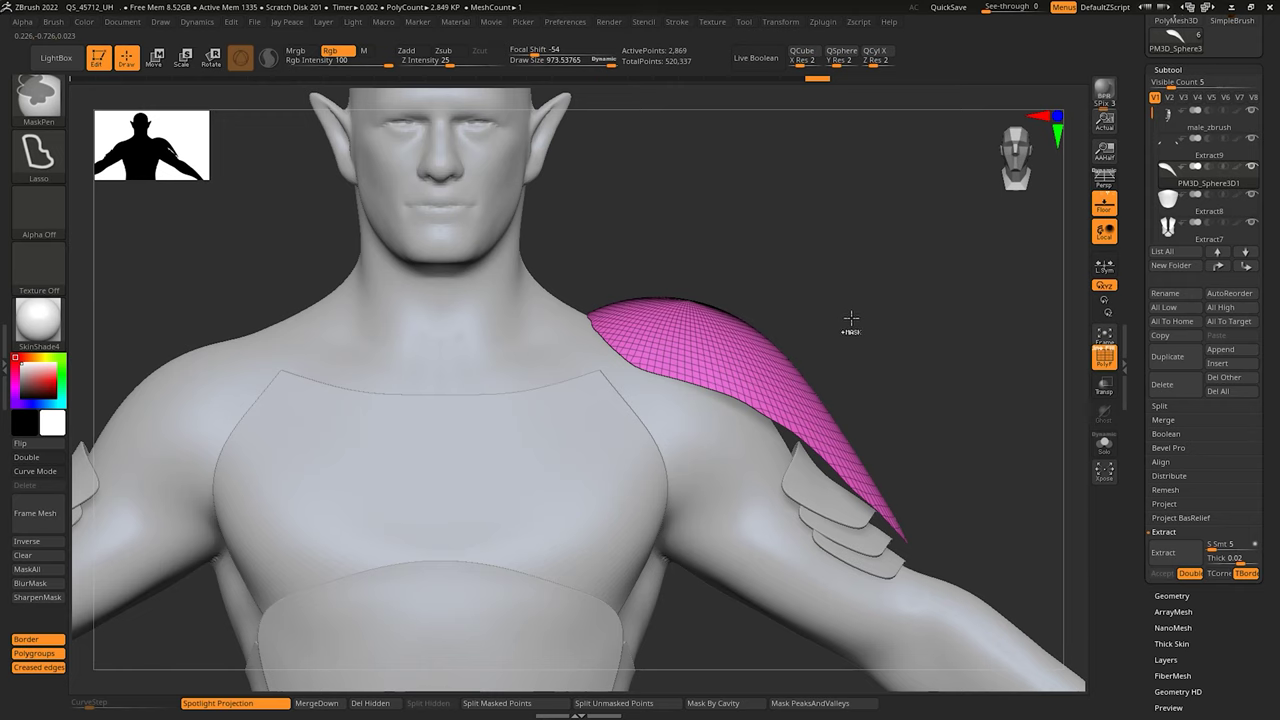
pyautogui.moveTo(801, 481)
pyautogui.keyDown('ctrl'); pyautogui.mouseDown()
pyautogui.moveTo(1017, 457)
pyautogui.moveTo(1000, 430)
pyautogui.mouseUp(); pyautogui.keyUp('ctrl')
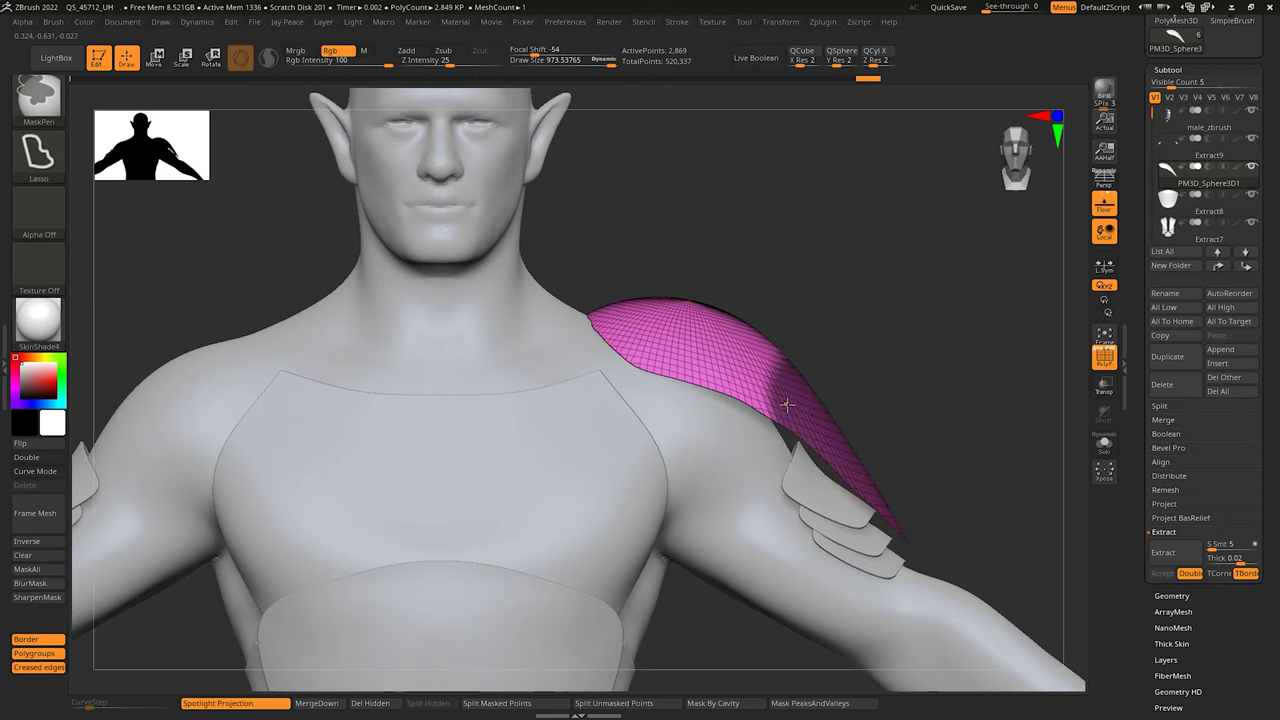
pyautogui.keyDown('ctrl'); pyautogui.click(786, 403); pyautogui.keyUp('ctrl')
pyautogui.keyDown('ctrl'); pyautogui.click(945, 392); pyautogui.keyUp('ctrl')
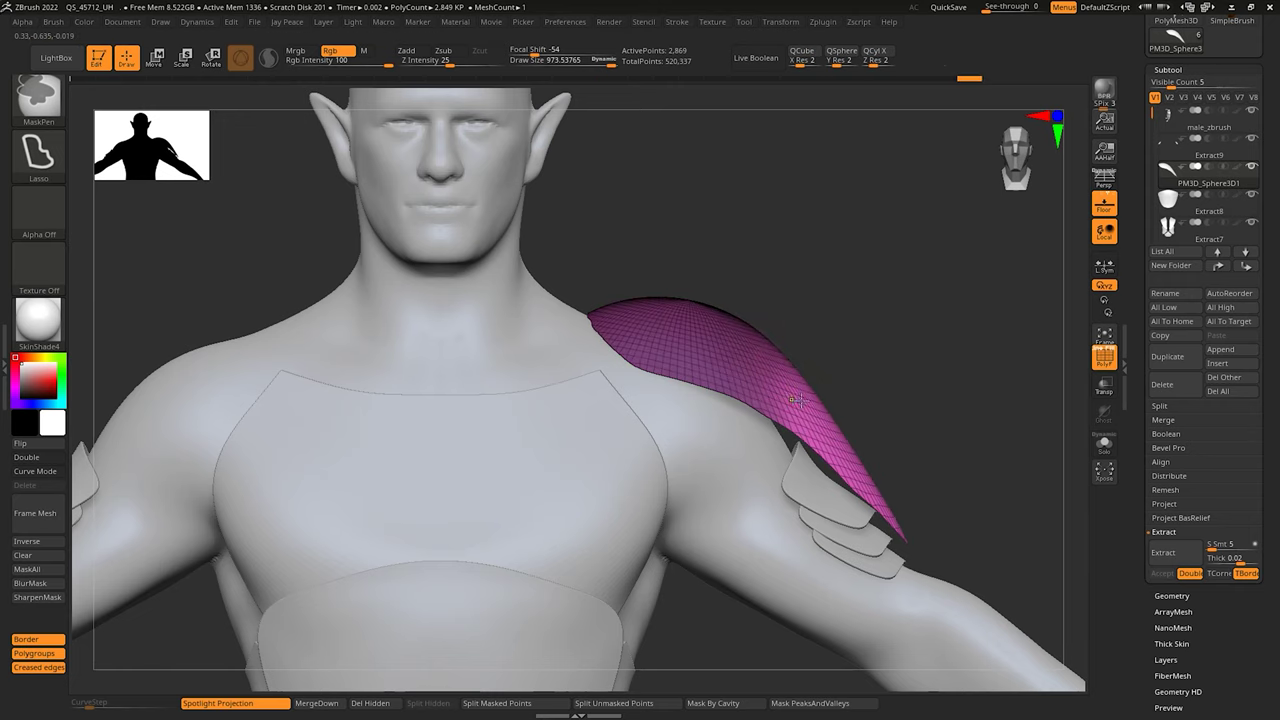
pyautogui.press('w')
pyautogui.moveTo(911, 498)
pyautogui.keyDown('alt'); pyautogui.mouseDown()
pyautogui.moveTo(823, 486)
pyautogui.moveTo(793, 501)
pyautogui.mouseUp(); pyautogui.keyUp('alt')
pyautogui.press('q')
# Step: Isolate the plate's outer tip with a blurred, inverted lasso mask, rotate it upward into a flare, and clear the mask
pyautogui.keyDown('ctrl'); pyautogui.moveTo(793, 450); pyautogui.dragTo(762, 490); pyautogui.keyUp('ctrl')
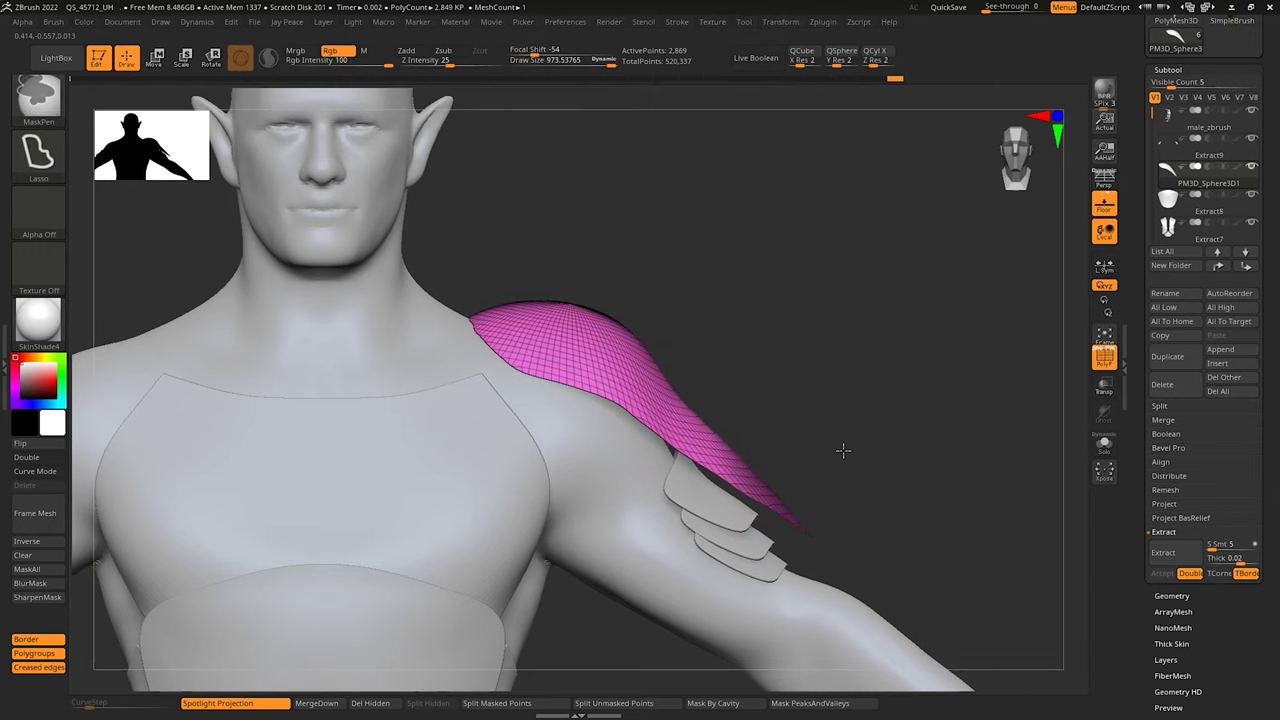
pyautogui.keyDown('ctrl'); pyautogui.click(843, 451); pyautogui.keyUp('ctrl')
pyautogui.keyDown('ctrl'); pyautogui.click(743, 473); pyautogui.keyUp('ctrl')
pyautogui.press('w')
pyautogui.moveTo(786, 493); pyautogui.dragTo(782, 463)
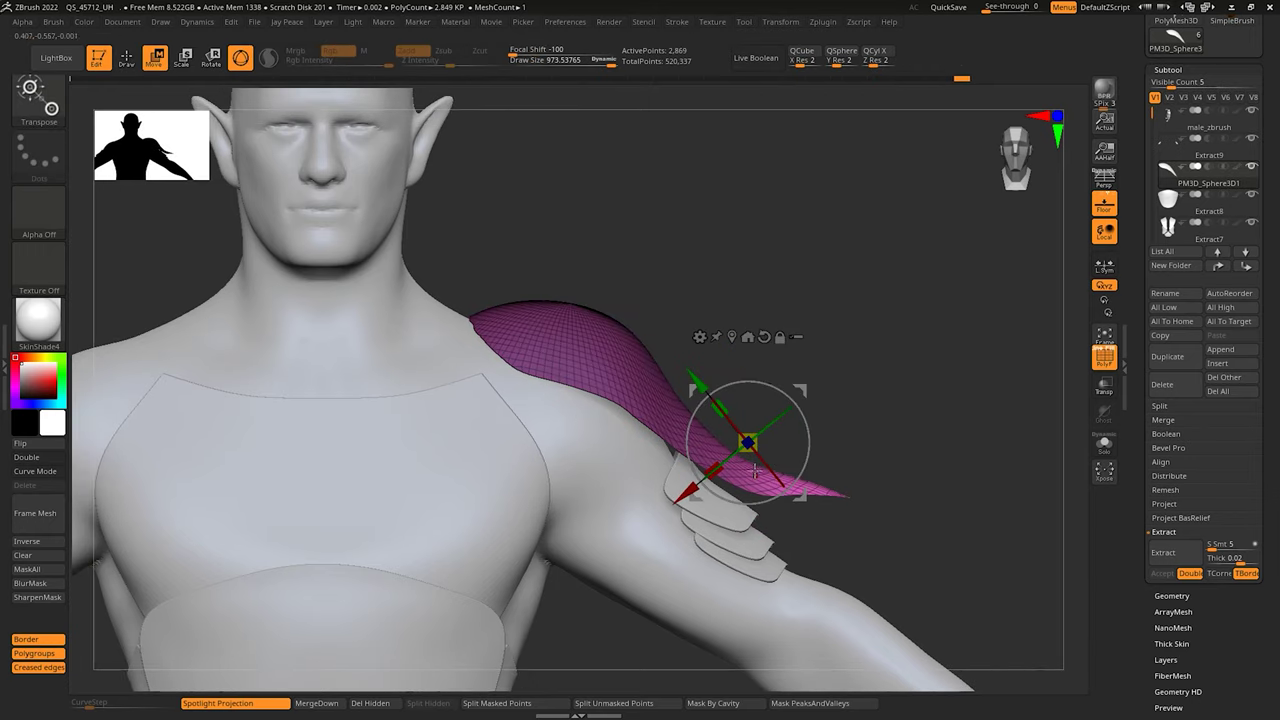
pyautogui.hotkey('ctrl', 'z')
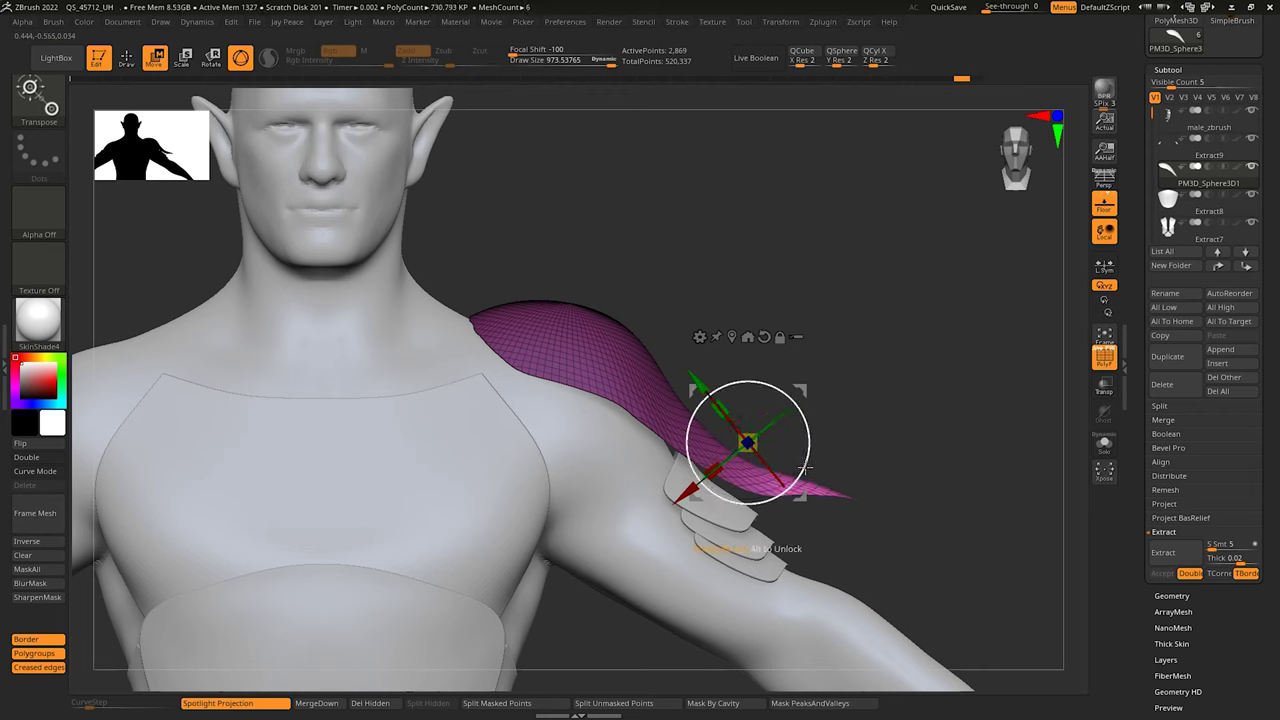
pyautogui.moveTo(803, 467); pyautogui.dragTo(797, 443)
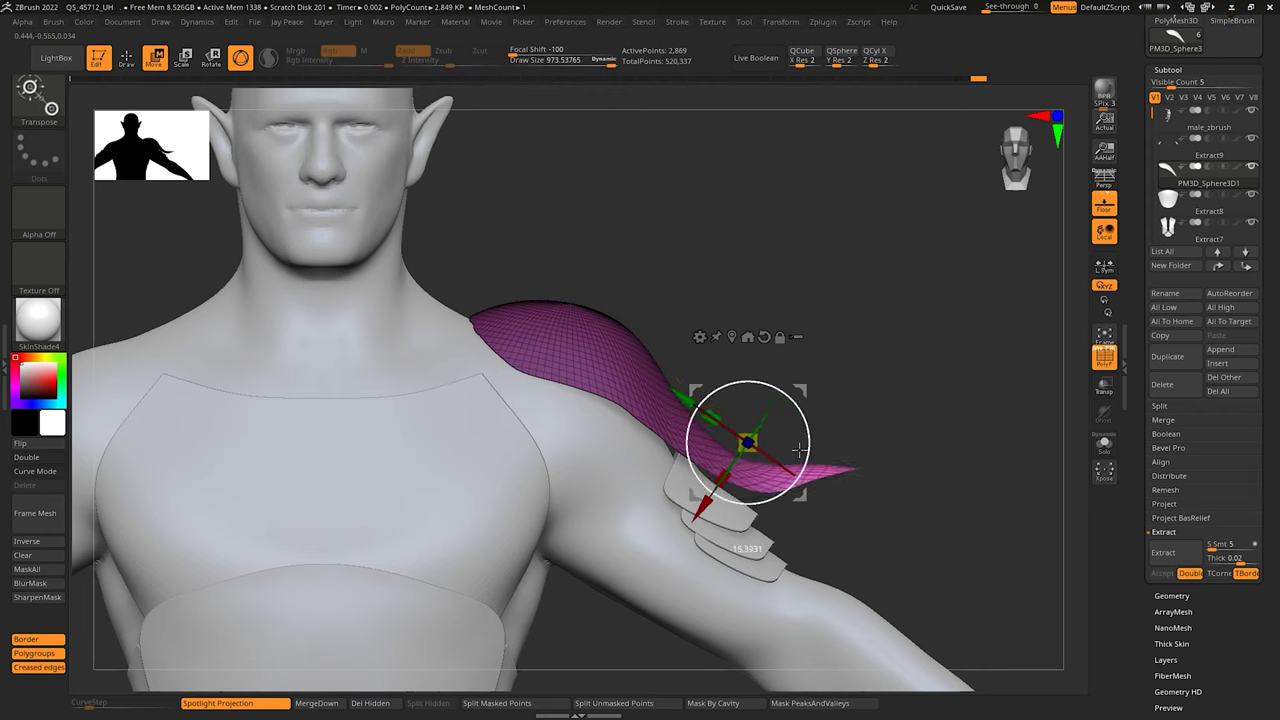
pyautogui.press('q')
pyautogui.moveTo(852, 426)
pyautogui.keyDown('ctrl'); pyautogui.mouseDown()
pyautogui.moveTo(877, 407)
pyautogui.moveTo(786, 423)
pyautogui.moveTo(803, 389)
pyautogui.moveTo(753, 379)
pyautogui.moveTo(823, 403)
pyautogui.mouseUp(); pyautogui.keyUp('ctrl')
# Step: Hide the wireframe and adjust the shoulder plate's lower edge with a smaller Move brush
pyautogui.press('1')
pyautogui.hotkey('shift', 'f')
pyautogui.moveTo(823, 403)
pyautogui.keyDown('ctrl'); pyautogui.mouseDown(button='right')
pyautogui.moveTo(740, 368)
pyautogui.moveTo(820, 375)
pyautogui.mouseUp(button='right'); pyautogui.keyUp('ctrl')
pyautogui.press('s')
pyautogui.moveTo(820, 376); pyautogui.dragTo(836, 383)
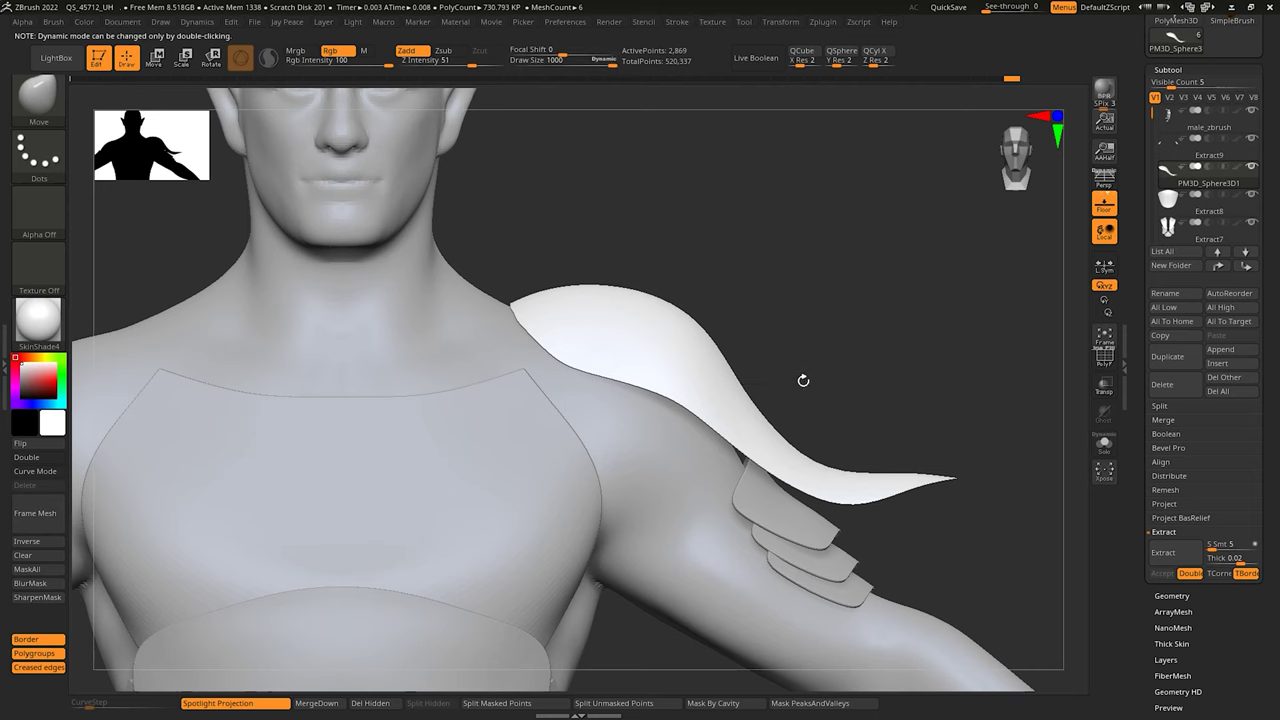
pyautogui.press('s')
pyautogui.moveTo(733, 387); pyautogui.dragTo(711, 388)
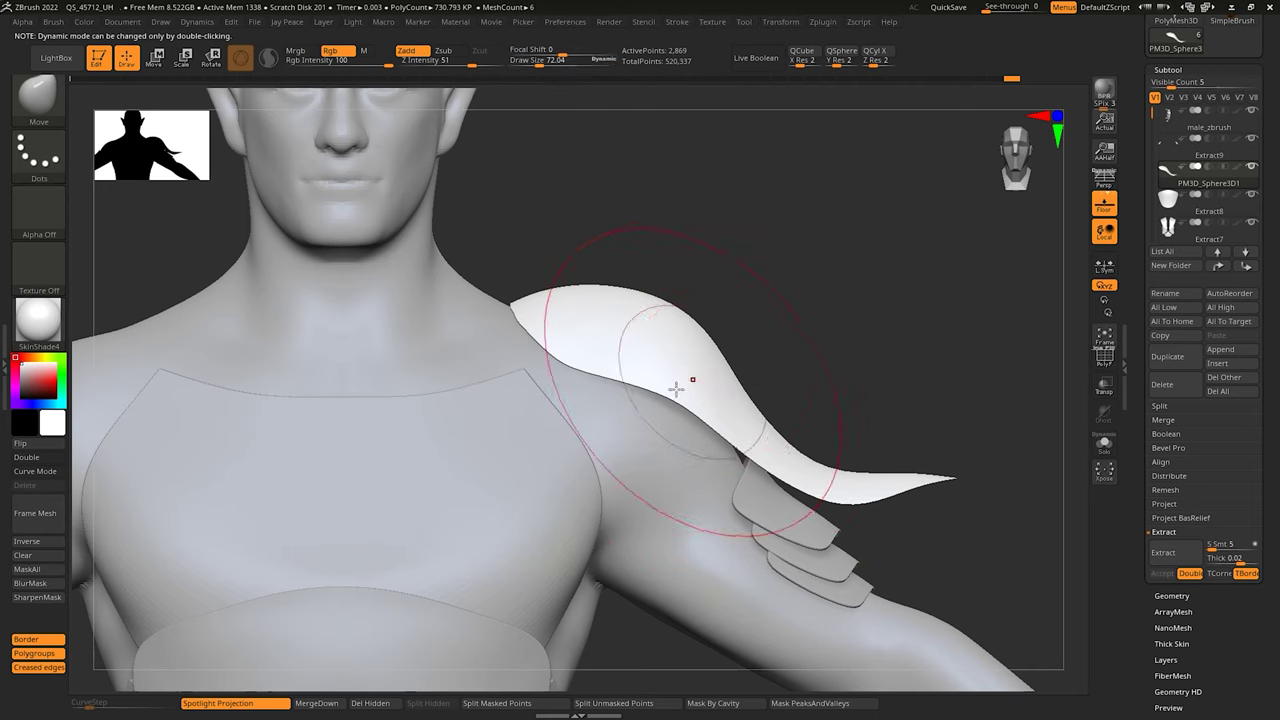
pyautogui.moveTo(677, 388); pyautogui.dragTo(651, 381, button='right')
pyautogui.press('s')
pyautogui.moveTo(674, 377); pyautogui.dragTo(681, 378)
# Step: Reshape the shoulder plate's outline and outer end from several angles with the Move brush
pyautogui.keyDown('shift'); pyautogui.moveTo(711, 311); pyautogui.dragTo(625, 306, button='right'); pyautogui.keyUp('shift')
pyautogui.moveTo(850, 310); pyautogui.dragTo(854, 297)
pyautogui.moveTo(679, 432); pyautogui.dragTo(685, 435)
pyautogui.moveTo(708, 420)
pyautogui.mouseDown(button='right')
pyautogui.moveTo(729, 297)
pyautogui.moveTo(697, 425)
pyautogui.mouseUp(button='right')
pyautogui.moveTo(800, 363); pyautogui.dragTo(811, 355)
pyautogui.press('s')
pyautogui.moveTo(845, 322); pyautogui.dragTo(853, 325)
pyautogui.moveTo(790, 379); pyautogui.dragTo(786, 387)
pyautogui.moveTo(725, 432); pyautogui.dragTo(722, 428)
pyautogui.moveTo(604, 480); pyautogui.dragTo(598, 473)
pyautogui.keyDown('shift'); pyautogui.moveTo(590, 470); pyautogui.dragTo(690, 490, button='right'); pyautogui.keyUp('shift')
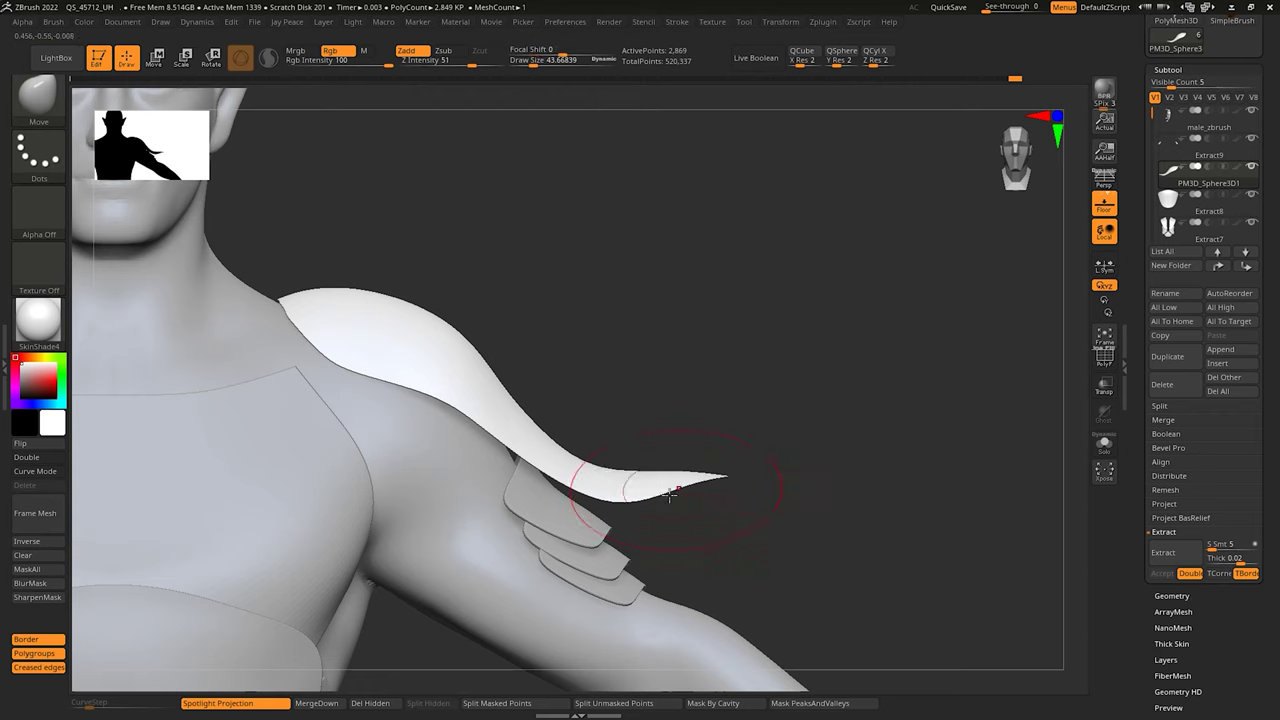
pyautogui.moveTo(743, 482); pyautogui.dragTo(686, 380)
# Step: Polish the shoulder plate by groups, show its wireframe, and rebuild it with ZRemesher at half density
pyautogui.press('1')
pyautogui.keyDown('alt'); pyautogui.moveTo(549, 340); pyautogui.dragTo(822, 416, button='right'); pyautogui.keyUp('alt')
pyautogui.click(800, 366)
pyautogui.press('1')
pyautogui.click(796, 366)
pyautogui.hotkey('shift', 'f')
pyautogui.press('1')
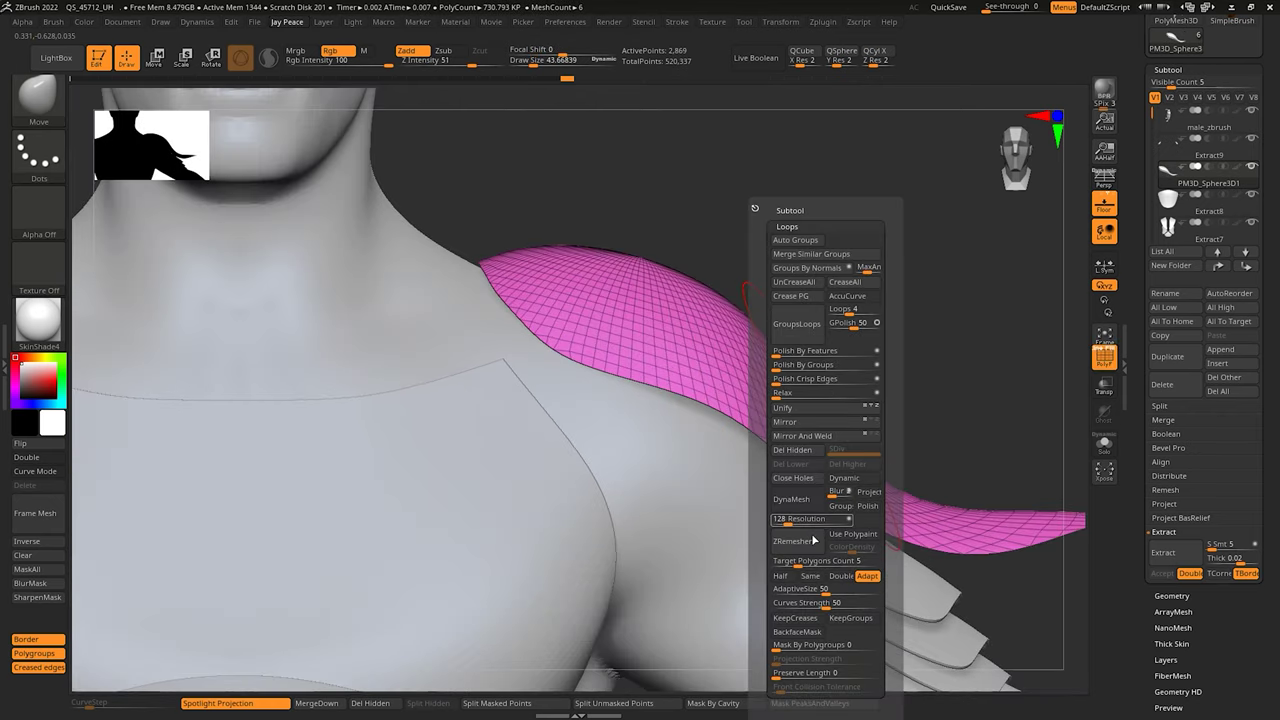
pyautogui.click(802, 543)
pyautogui.press('1')
pyautogui.press('1')
# Step: Thicken the remeshed shoulder plate with the ZModeler brush's QMesh action
pyautogui.moveTo(803, 349)
pyautogui.mouseDown()
pyautogui.moveTo(725, 375)
pyautogui.moveTo(790, 355)
pyautogui.moveTo(776, 372)
pyautogui.mouseUp()
pyautogui.press('b')
pyautogui.press('z')
pyautogui.press('m')
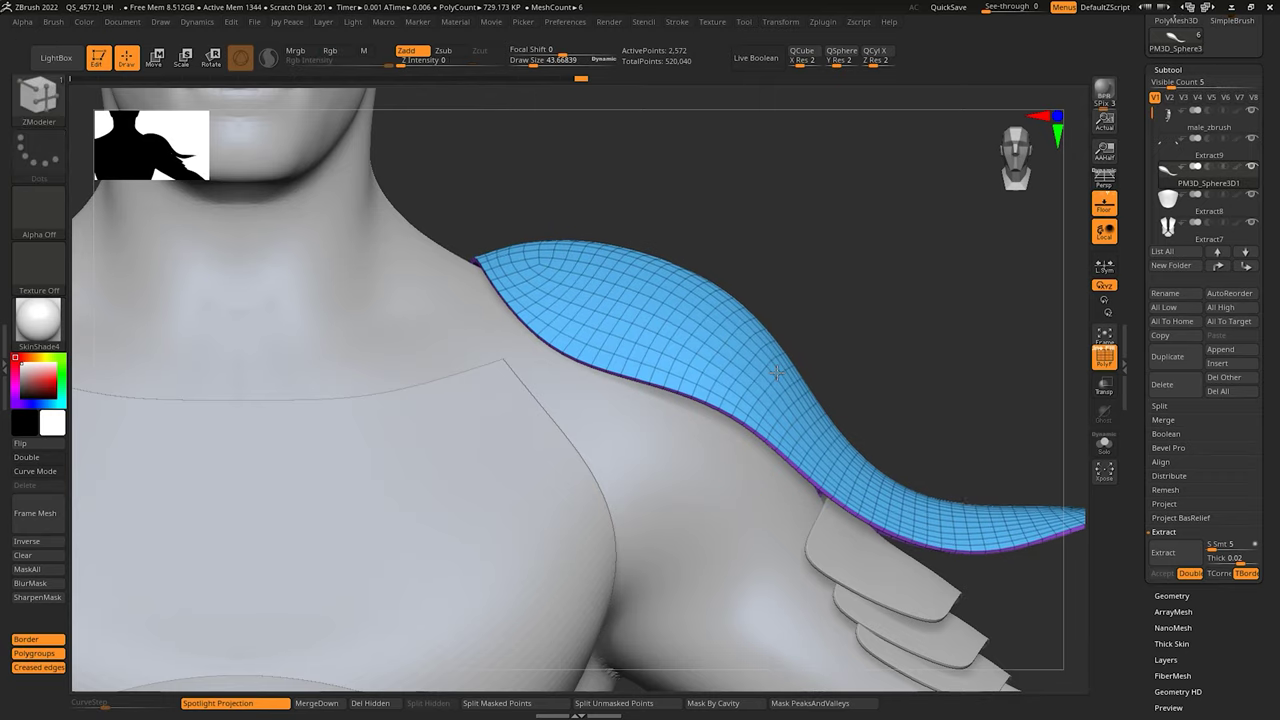
pyautogui.moveTo(826, 389)
pyautogui.mouseDown(button='right')
pyautogui.moveTo(705, 378)
pyautogui.moveTo(708, 430)
pyautogui.moveTo(779, 399)
pyautogui.moveTo(880, 463)
pyautogui.moveTo(814, 451)
pyautogui.moveTo(860, 476)
pyautogui.mouseUp(button='right')
# Step: Tighten the plate's outer tip with a small Pinch brush and smooth the plate with Polish By Groups
pyautogui.press('b')
pyautogui.press('p')
pyautogui.press('i')
pyautogui.press('s')
pyautogui.moveTo(860, 477); pyautogui.dragTo(855, 477)
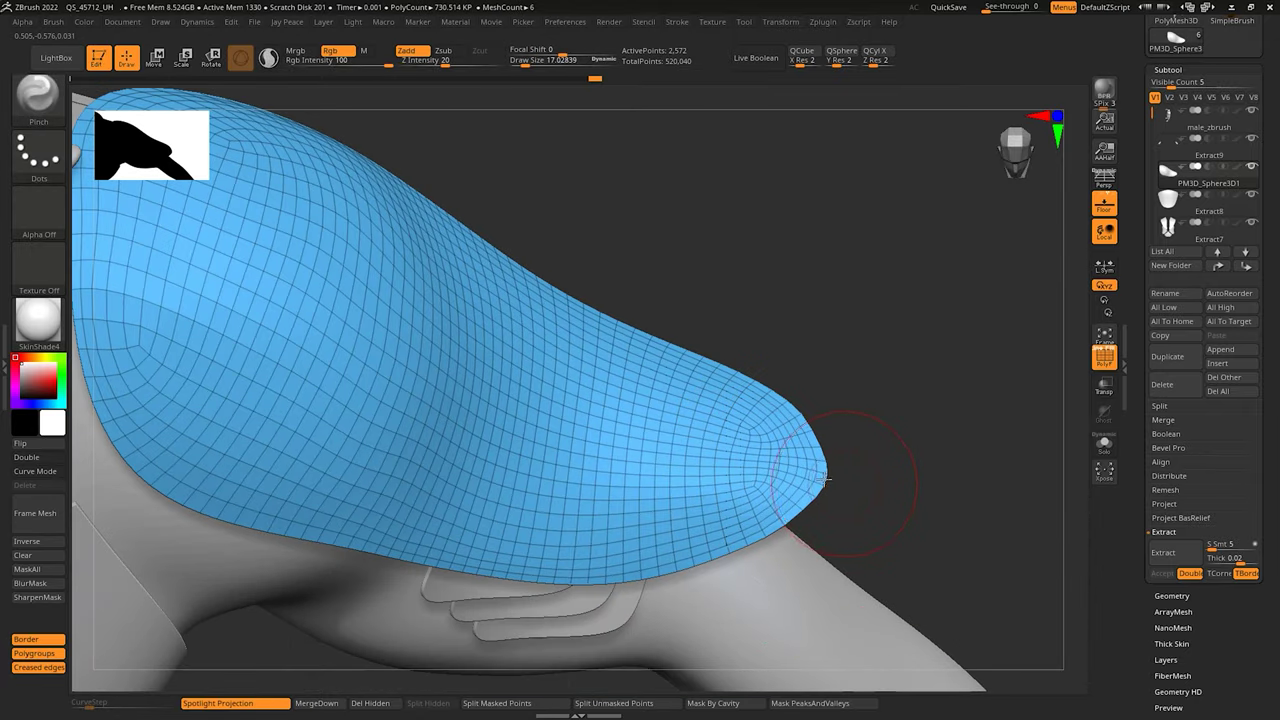
pyautogui.press('space')
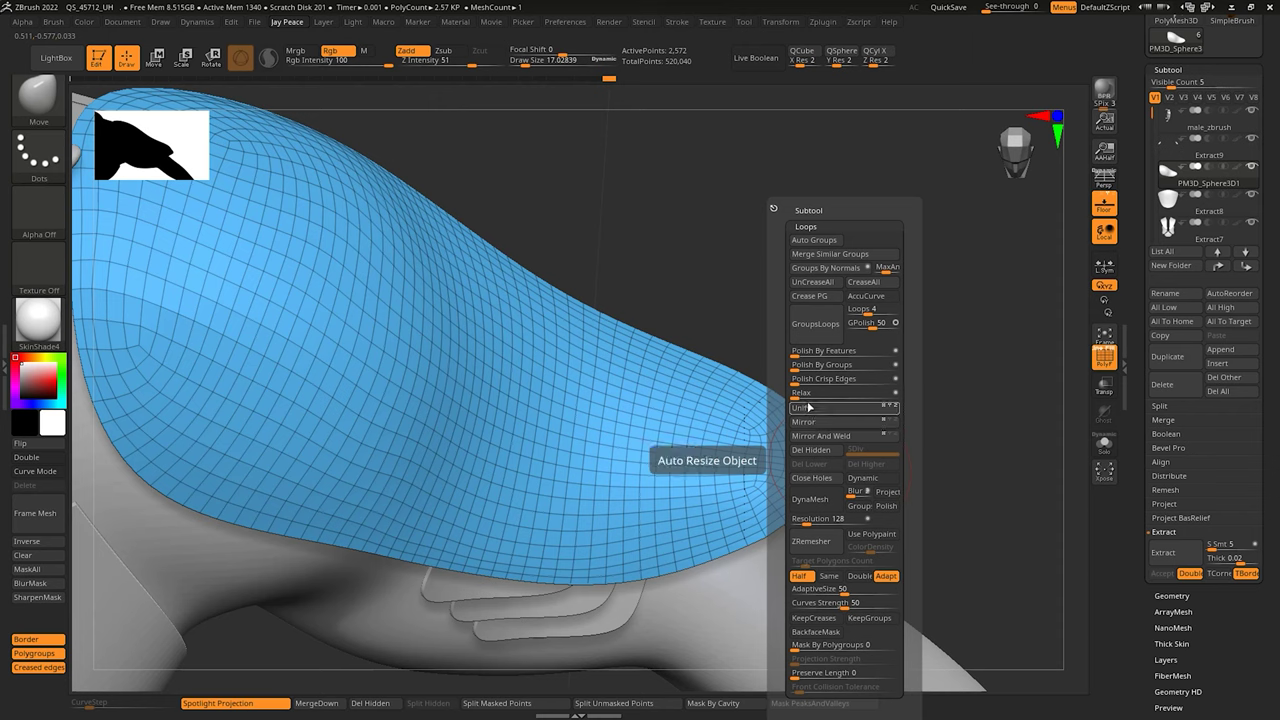
pyautogui.click(852, 368)
# Step: Hide the wireframe and mirror the shoulder plate onto the opposite shoulder with Mirror And Weld
pyautogui.keyDown('ctrl'); pyautogui.moveTo(931, 426); pyautogui.dragTo(850, 350, button='right'); pyautogui.keyUp('ctrl')
pyautogui.keyDown('shift'); pyautogui.moveTo(850, 350); pyautogui.dragTo(950, 400, button='right'); pyautogui.keyUp('shift')
pyautogui.hotkey('shift', 'f')
pyautogui.keyDown('ctrl'); pyautogui.moveTo(950, 400); pyautogui.dragTo(935, 431, button='right'); pyautogui.keyUp('ctrl')
pyautogui.press('space')
pyautogui.click(917, 425)
pyautogui.click(913, 436)
pyautogui.keyDown('alt'); pyautogui.moveTo(935, 431); pyautogui.dragTo(749, 439, button='right'); pyautogui.keyUp('alt')
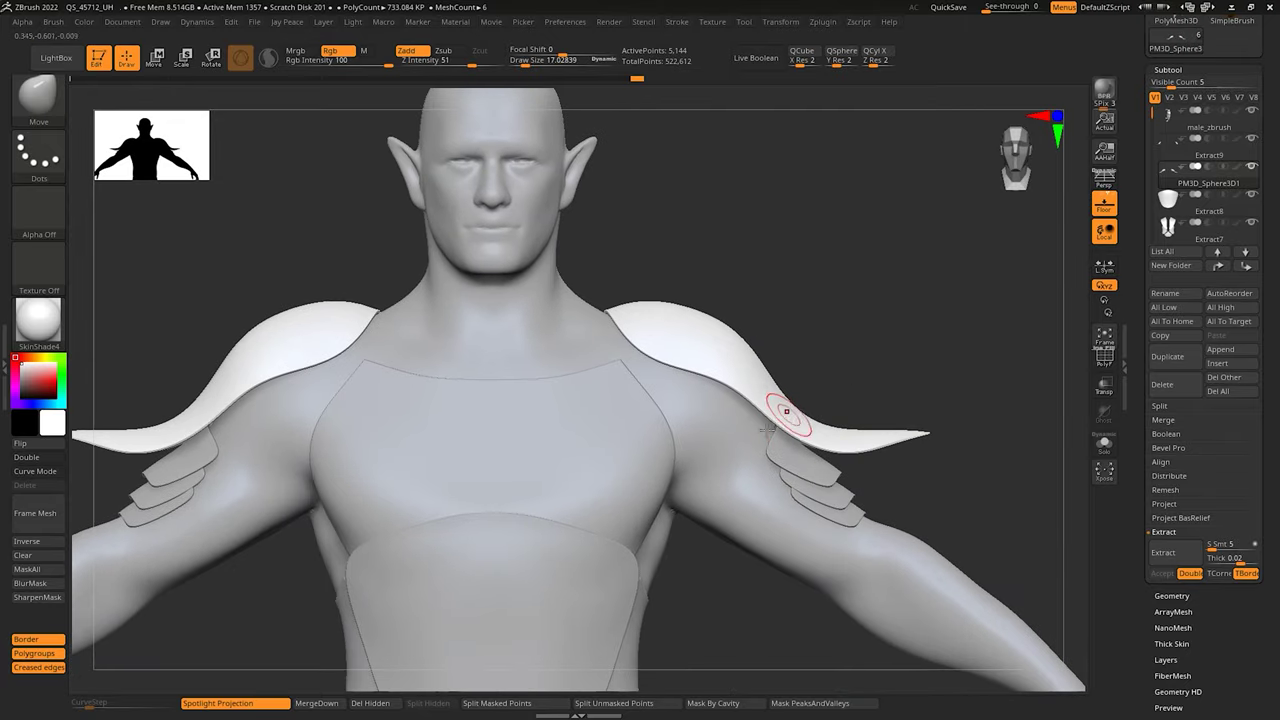
# Step: Select the male body, compare it with the armor from the side, and isolate the body
pyautogui.keyDown('alt'); pyautogui.click(739, 440); pyautogui.keyUp('alt')
pyautogui.hotkey('alt', 's')
pyautogui.moveTo(817, 457)
pyautogui.keyDown('shift'); pyautogui.mouseDown(button='right')
pyautogui.moveTo(766, 480)
pyautogui.moveTo(720, 460)
pyautogui.mouseUp(button='right'); pyautogui.keyUp('shift')
pyautogui.press('s')
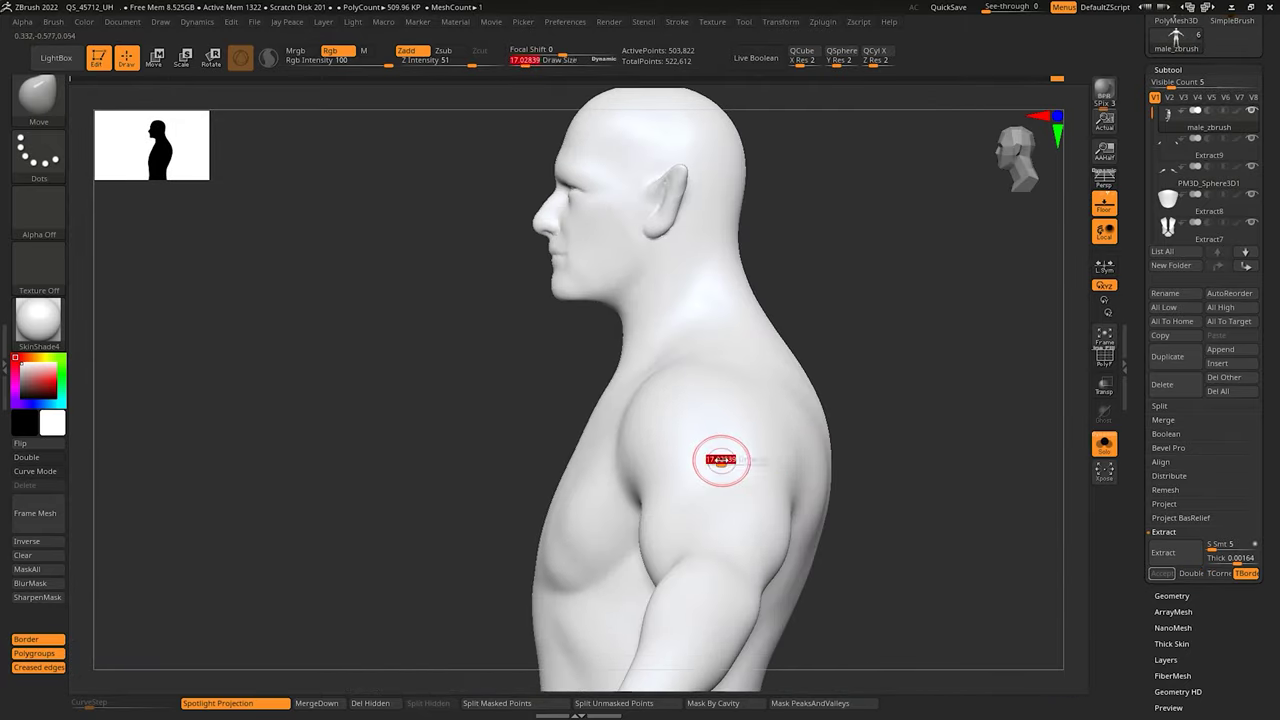
pyautogui.click(1100, 445)
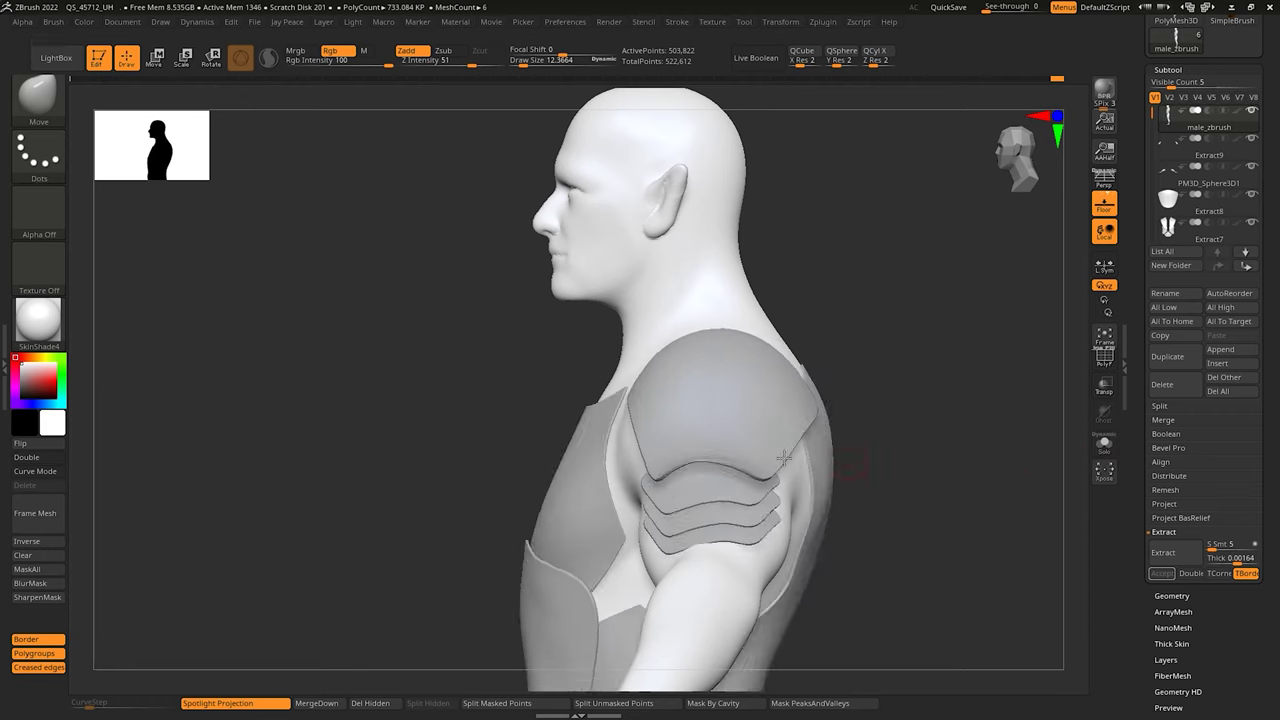
pyautogui.click(1104, 452)
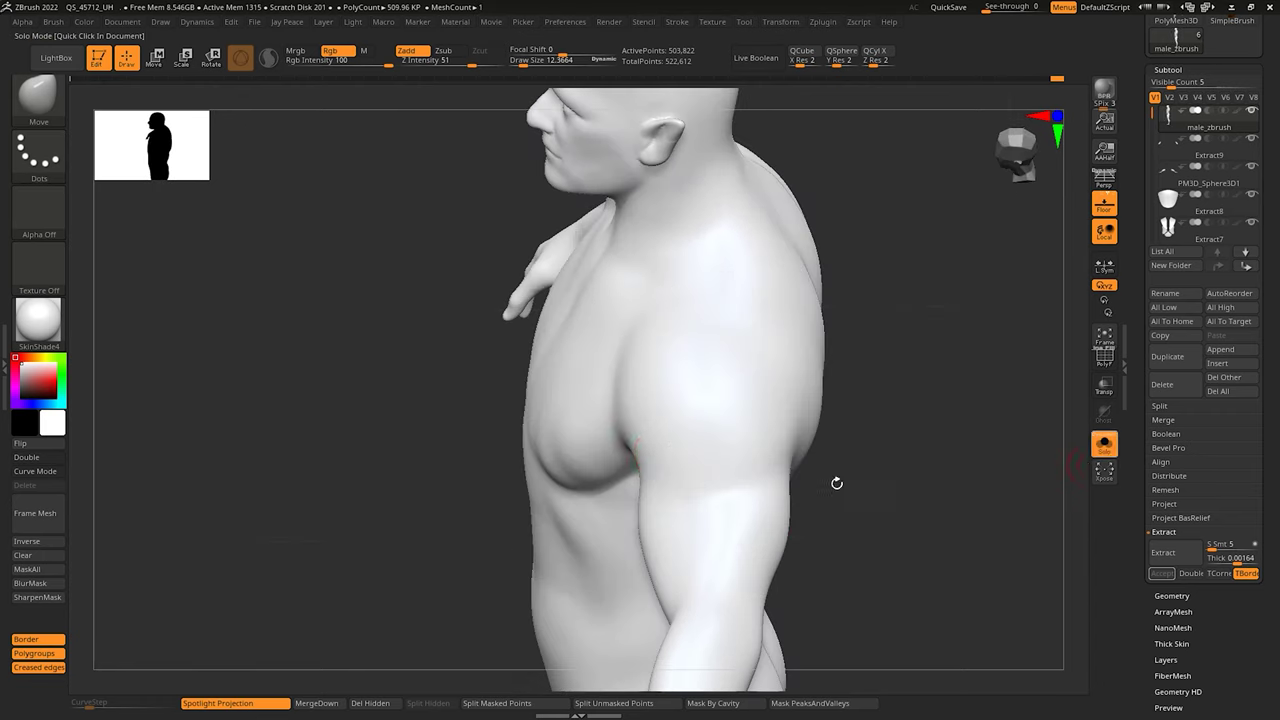
# Step: Paint a mask over the body's shoulder cap and down the front and back of the upper arm
pyautogui.press('ctrl')
pyautogui.press('s')
pyautogui.moveTo(678, 392); pyautogui.dragTo(710, 402)
pyautogui.moveTo(640, 400); pyautogui.dragTo(672, 400, button='right')
pyautogui.press('s')
pyautogui.moveTo(672, 400); pyautogui.dragTo(666, 400)
pyautogui.moveTo(666, 400); pyautogui.dragTo(695, 425, button='right')
pyautogui.keyDown('ctrl'); pyautogui.moveTo(655, 435); pyautogui.dragTo(640, 458); pyautogui.keyUp('ctrl')
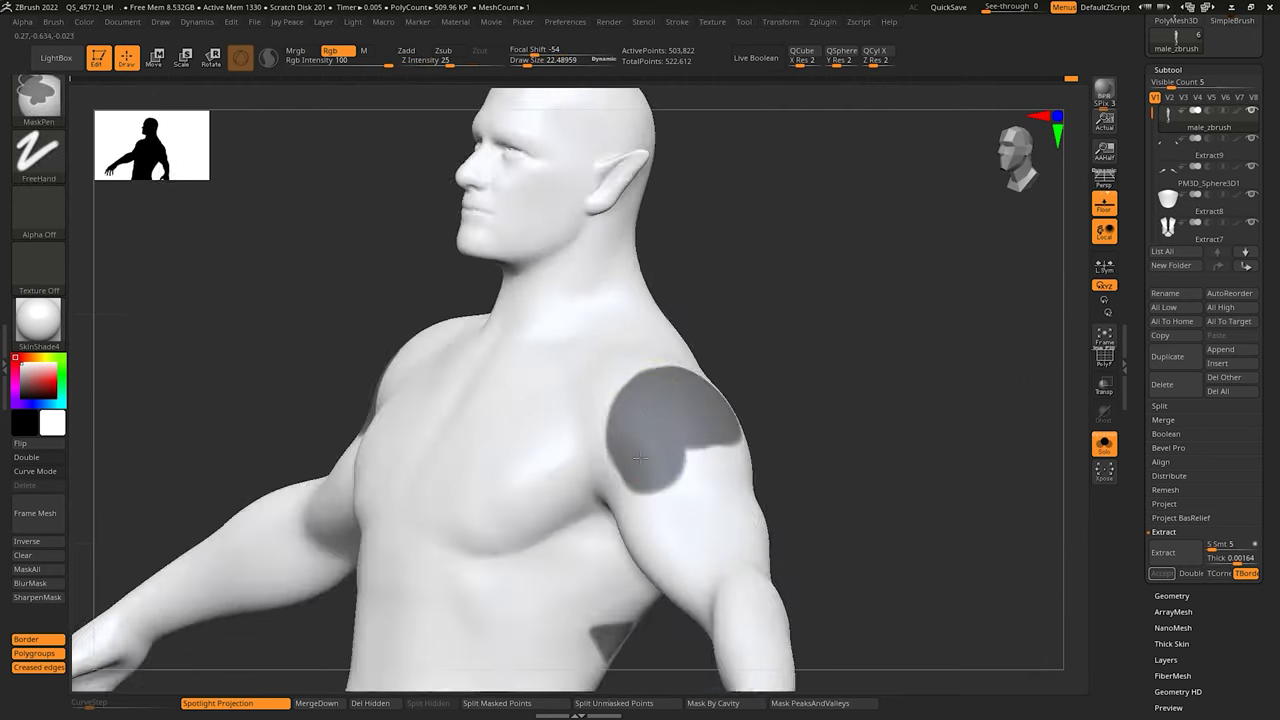
pyautogui.moveTo(640, 458); pyautogui.dragTo(560, 452, button='right')
pyautogui.keyDown('ctrl'); pyautogui.moveTo(765, 450); pyautogui.dragTo(755, 540); pyautogui.keyUp('ctrl')
pyautogui.moveTo(670, 446); pyautogui.dragTo(790, 450, button='right')
pyautogui.keyDown('ctrl'); pyautogui.moveTo(625, 450); pyautogui.dragTo(636, 530); pyautogui.keyUp('ctrl')
pyautogui.moveTo(694, 489); pyautogui.dragTo(640, 470, button='right')
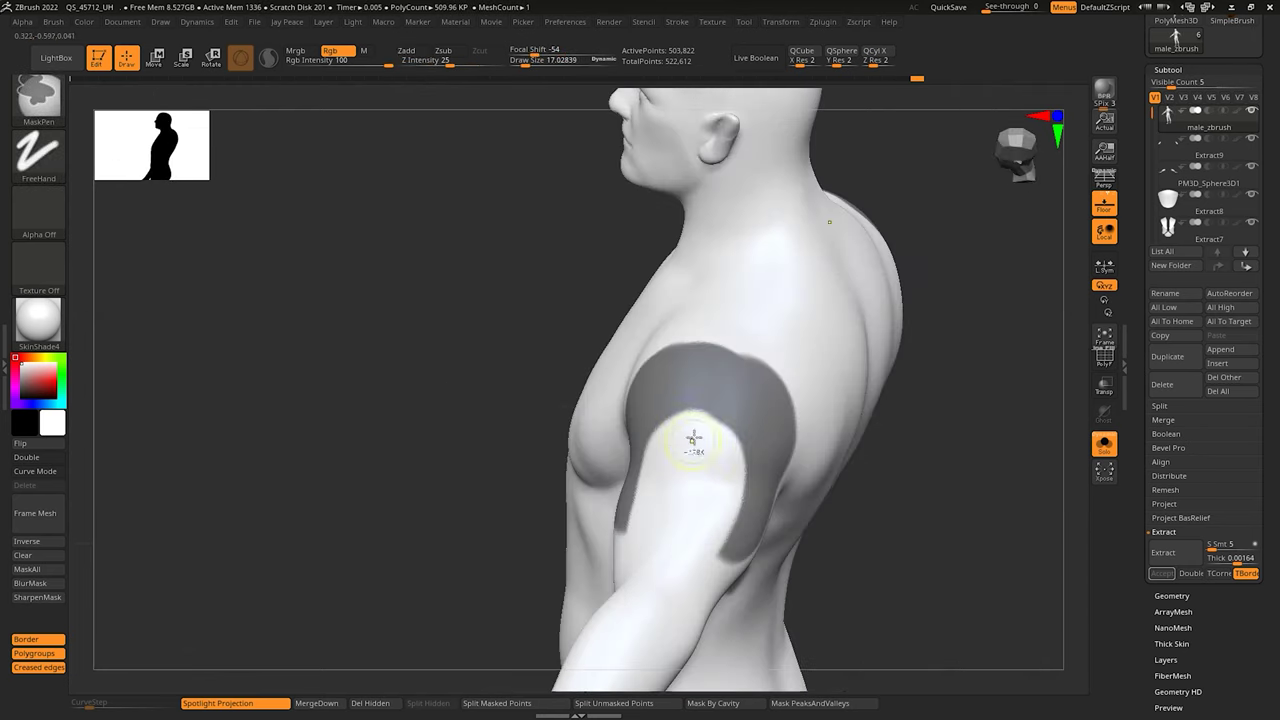
# Step: Carve the mask's inner arch around the upper arm and fill in its side bands
pyautogui.keyDown('ctrl'); pyautogui.keyDown('alt'); pyautogui.moveTo(692, 440); pyautogui.dragTo(711, 426); pyautogui.keyUp('alt'); pyautogui.keyUp('ctrl')
pyautogui.moveTo(711, 426); pyautogui.dragTo(650, 428, button='right')
pyautogui.moveTo(740, 426)
pyautogui.keyDown('ctrl'); pyautogui.keyDown('alt'); pyautogui.mouseDown()
pyautogui.moveTo(726, 474)
pyautogui.moveTo(738, 514)
pyautogui.mouseUp(); pyautogui.keyUp('alt'); pyautogui.keyUp('ctrl')
pyautogui.moveTo(738, 514)
pyautogui.mouseDown(button='right')
pyautogui.moveTo(863, 451)
pyautogui.moveTo(790, 360)
pyautogui.mouseUp(button='right')
pyautogui.keyDown('ctrl'); pyautogui.moveTo(790, 360); pyautogui.dragTo(814, 448); pyautogui.keyUp('ctrl')
pyautogui.moveTo(770, 430); pyautogui.dragTo(820, 430, button='right')
pyautogui.keyDown('ctrl'); pyautogui.moveTo(820, 430); pyautogui.dragTo(800, 500); pyautogui.keyUp('ctrl')
# Step: Trim the shoulder mask into a curved strip tapering down the upper arm, and show the armor pieces again
pyautogui.moveTo(835, 495); pyautogui.dragTo(845, 484, button='right')
pyautogui.moveTo(789, 532)
pyautogui.mouseDown(button='right')
pyautogui.moveTo(862, 551)
pyautogui.moveTo(890, 540)
pyautogui.mouseUp(button='right')
pyautogui.moveTo(858, 582)
pyautogui.keyDown('ctrl'); pyautogui.keyDown('alt'); pyautogui.mouseDown()
pyautogui.moveTo(706, 477)
pyautogui.moveTo(726, 385)
pyautogui.mouseUp(); pyautogui.keyUp('alt'); pyautogui.keyUp('ctrl')
pyautogui.keyDown('ctrl'); pyautogui.moveTo(752, 400); pyautogui.dragTo(795, 526); pyautogui.keyUp('ctrl')
pyautogui.moveTo(705, 380)
pyautogui.keyDown('ctrl'); pyautogui.keyDown('alt'); pyautogui.mouseDown()
pyautogui.moveTo(717, 477)
pyautogui.moveTo(868, 580)
pyautogui.mouseUp(); pyautogui.keyUp('alt'); pyautogui.keyUp('ctrl')
pyautogui.moveTo(940, 480); pyautogui.dragTo(934, 527, button='right')
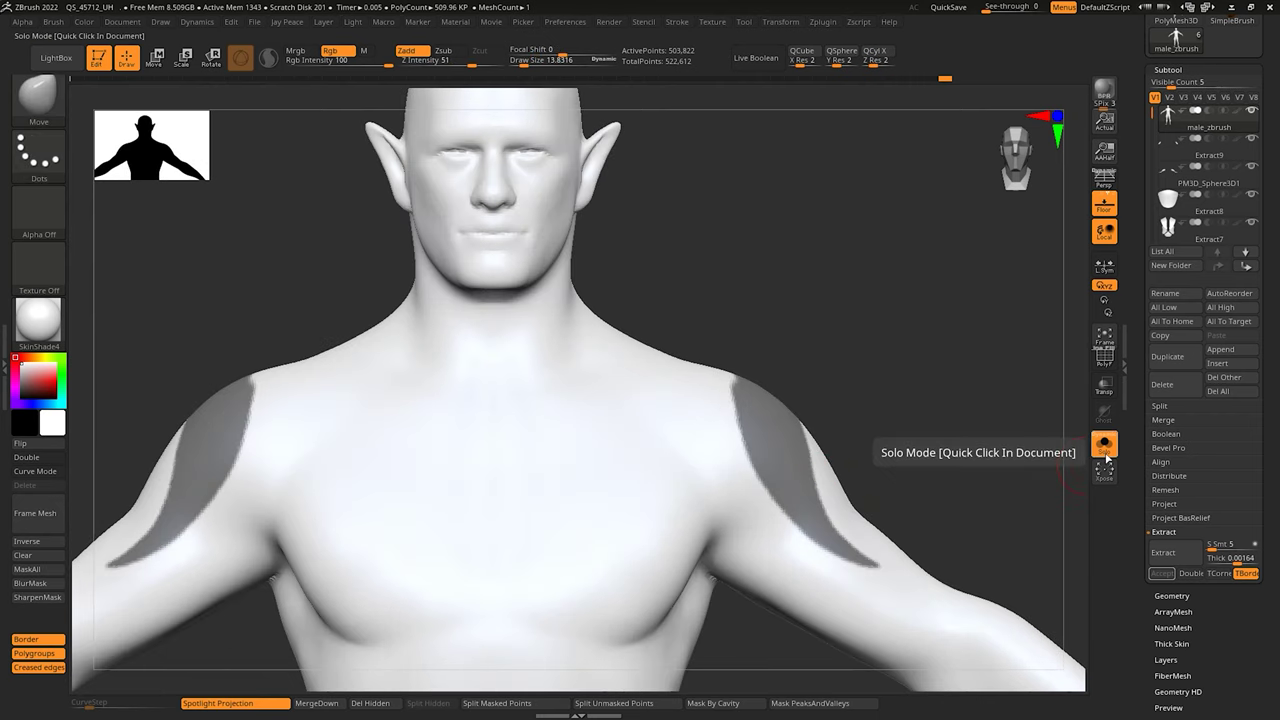
pyautogui.click(1104, 445)
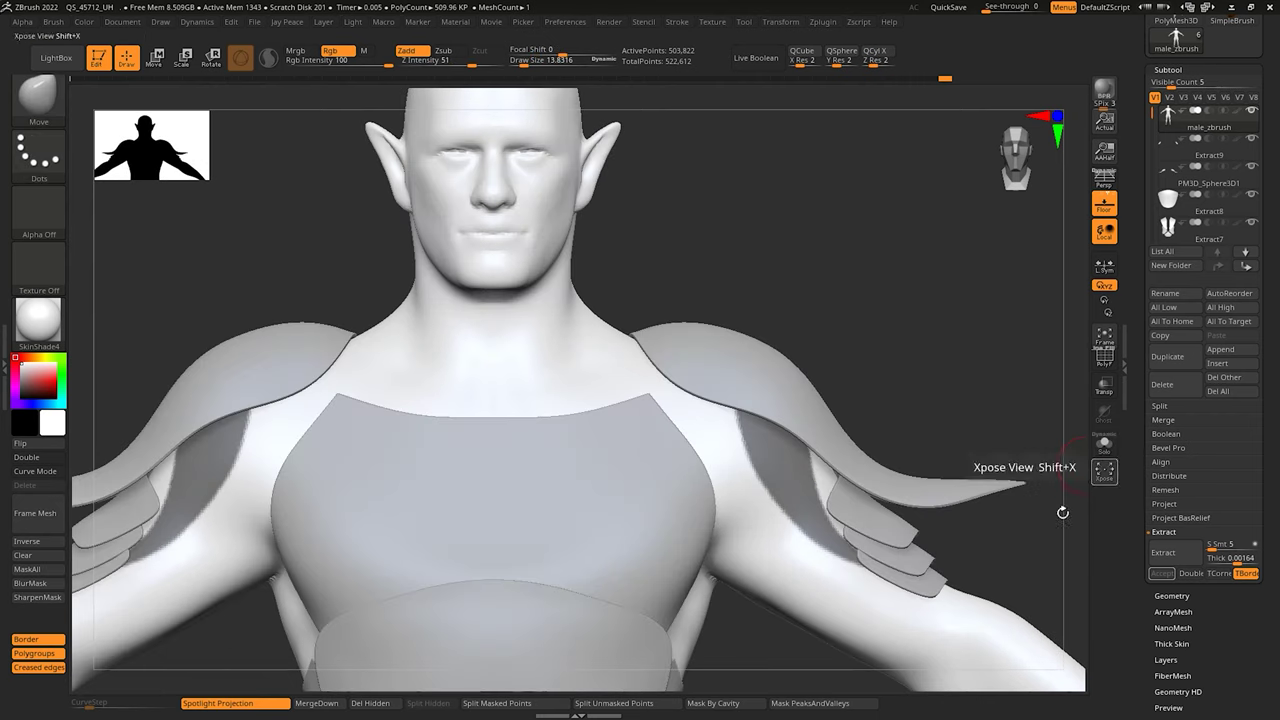
# Step: Accept the upper-arm mask extraction at 0.02 thickness, clear its mask, and isolate the new pieces' outer surface
pyautogui.click(1160, 573)
pyautogui.keyDown('ctrl'); pyautogui.moveTo(1028, 534); pyautogui.dragTo(1032, 558); pyautogui.keyUp('ctrl')
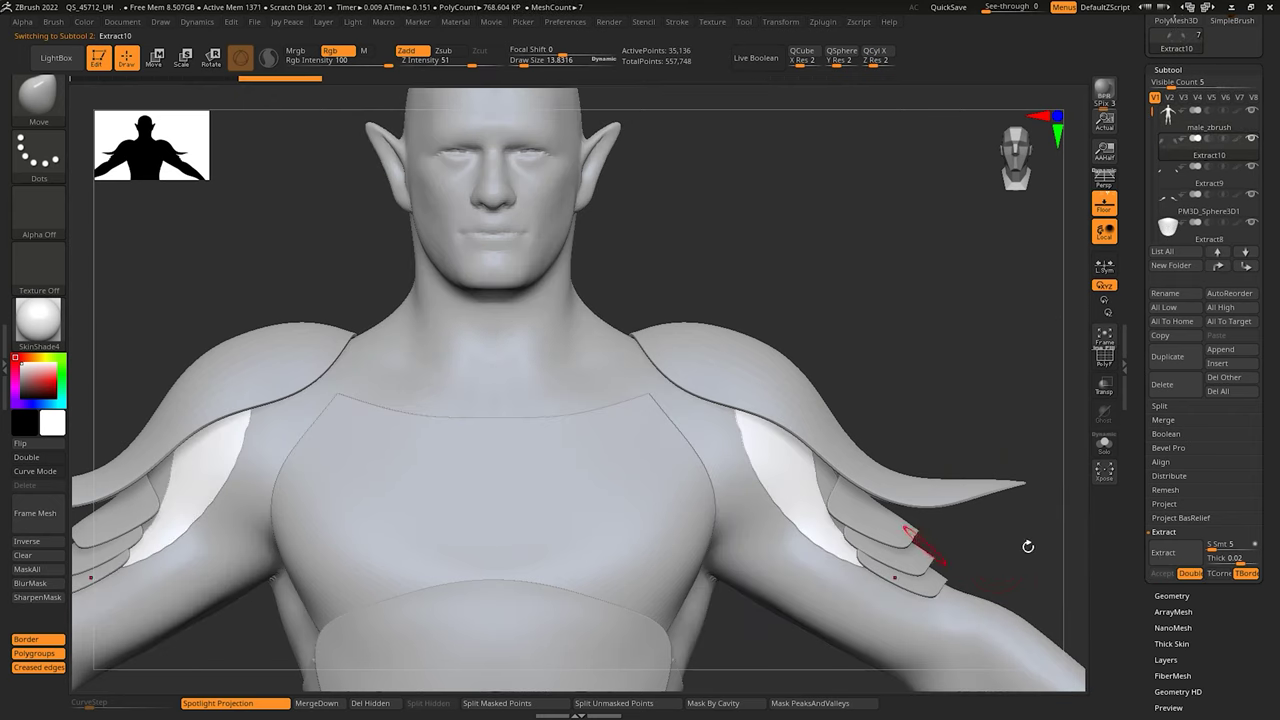
pyautogui.click(1104, 445)
pyautogui.hotkey('shift', 'f')
pyautogui.press('b')
pyautogui.press('m')
pyautogui.press('v')
pyautogui.keyDown('ctrl'); pyautogui.keyDown('shift'); pyautogui.click(736, 458); pyautogui.keyUp('shift'); pyautogui.keyUp('ctrl')
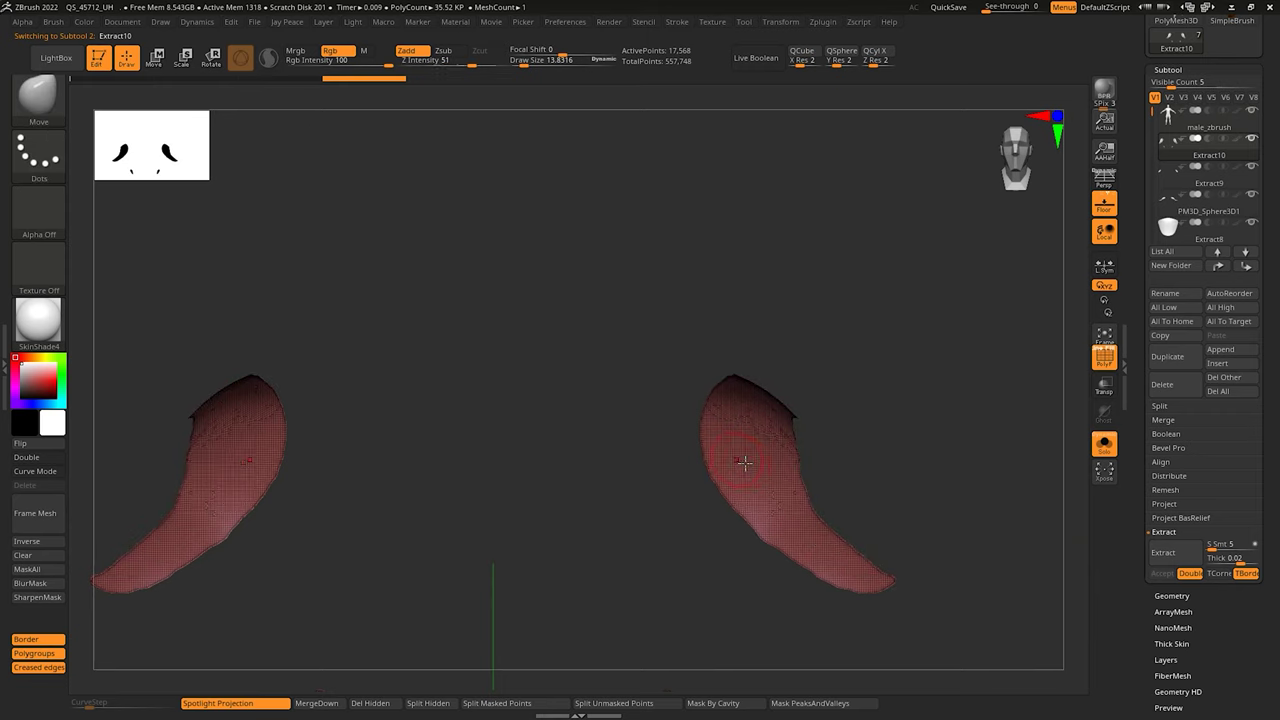
# Step: Delete the hidden polygons so the upper-arm pieces keep only their single-sided outer surface
pyautogui.press('2')
pyautogui.click(724, 450)
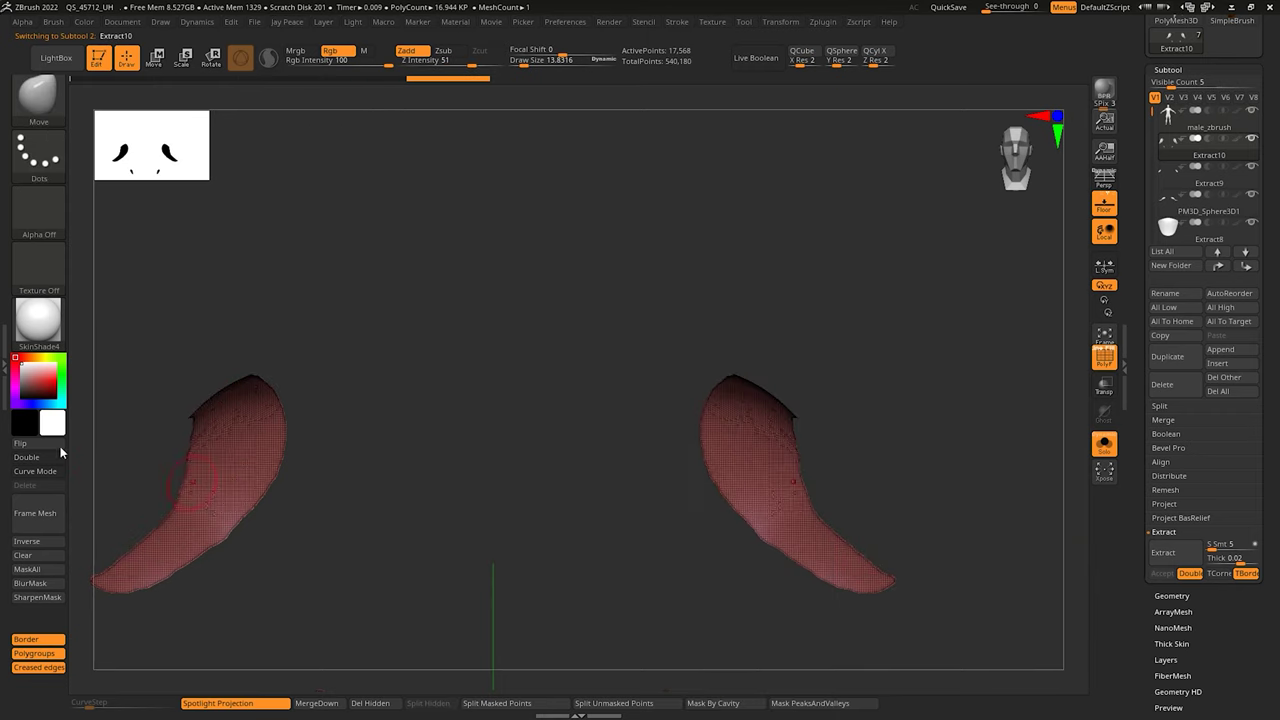
pyautogui.click(31, 446)
pyautogui.keyDown('ctrl'); pyautogui.moveTo(802, 430); pyautogui.dragTo(866, 457, button='right'); pyautogui.keyUp('ctrl')
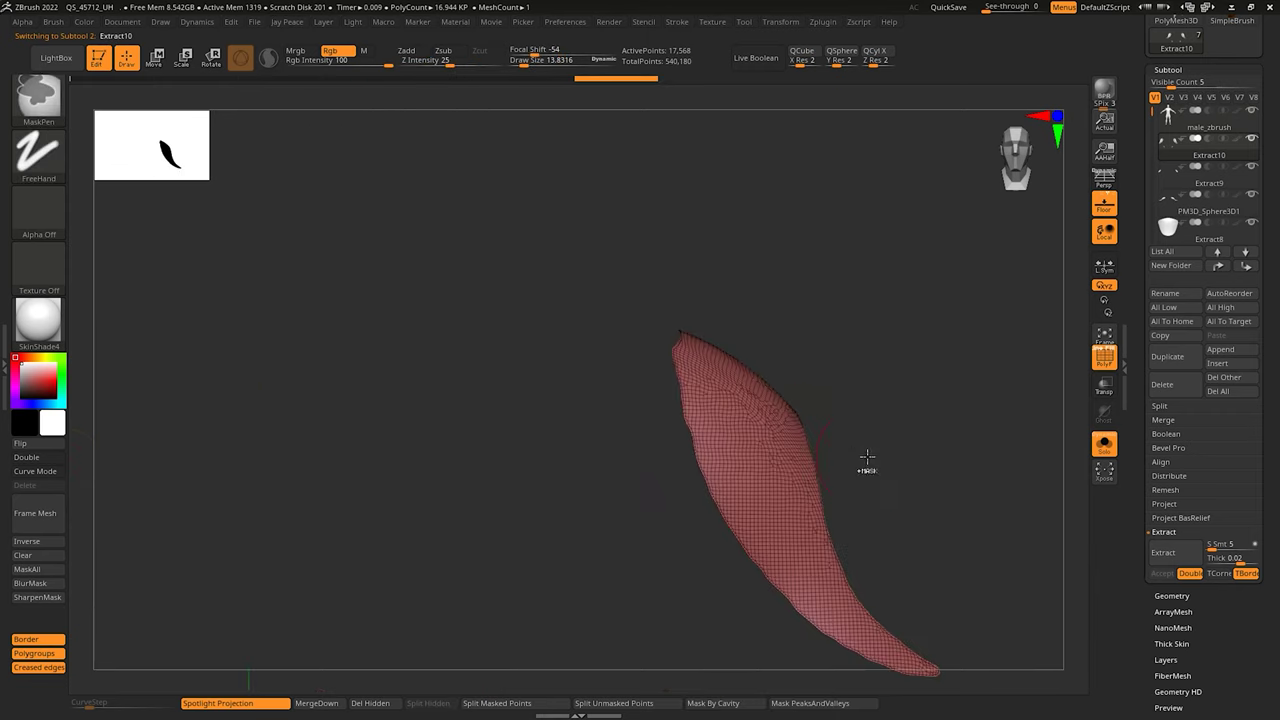
pyautogui.press('2')
pyautogui.click(825, 366)
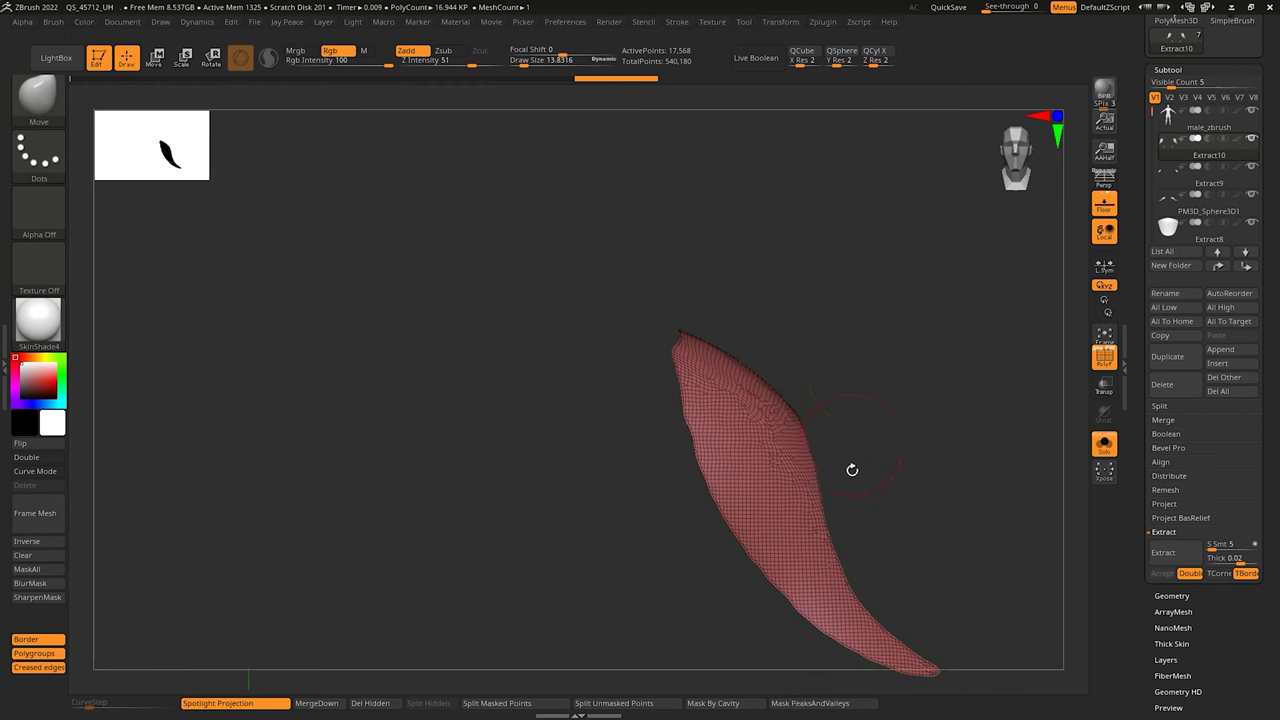
# Step: Reduce the upper-arm pieces to a light quad mesh by running ZRemesher repeatedly with the Half option
pyautogui.press('space')
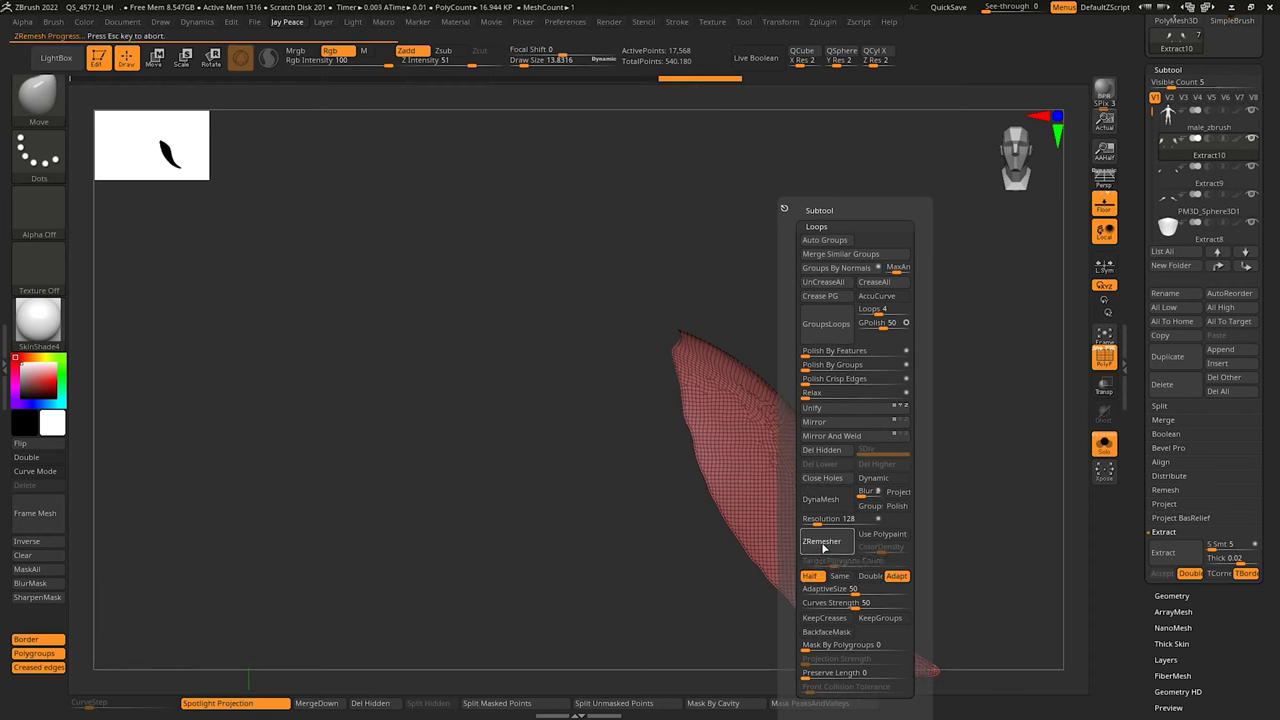
pyautogui.click(825, 543)
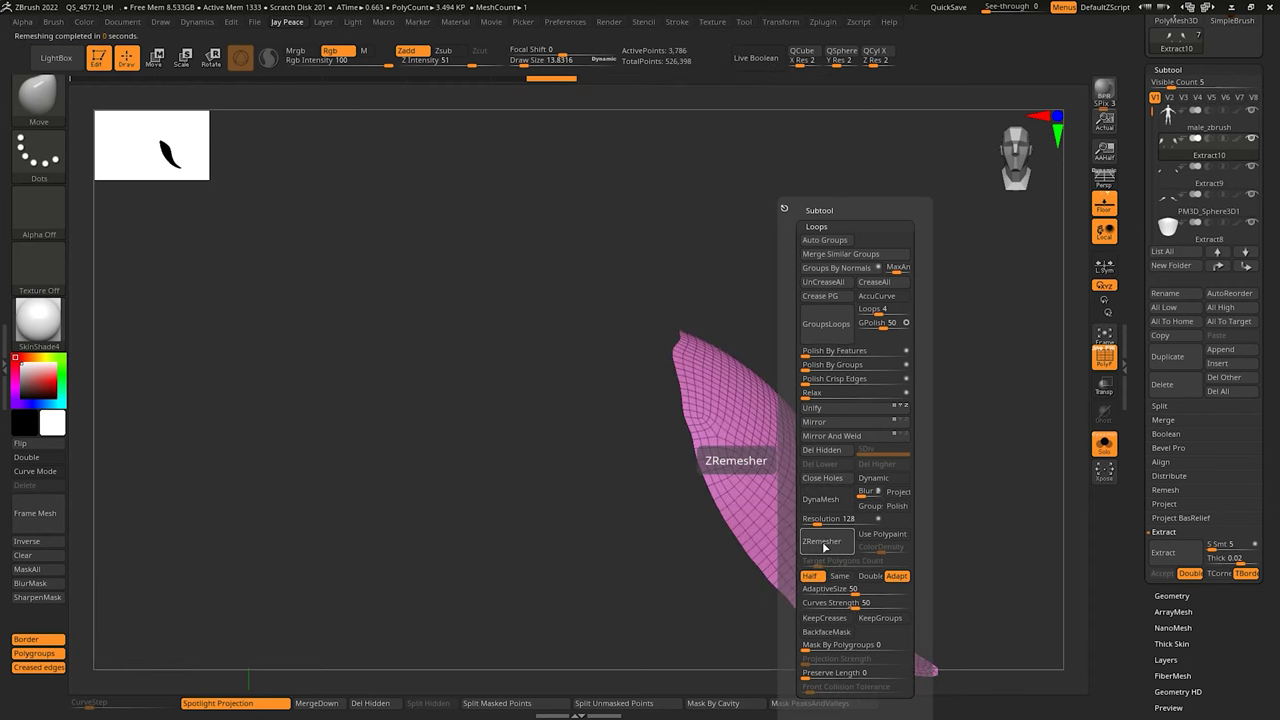
pyautogui.click(830, 370)
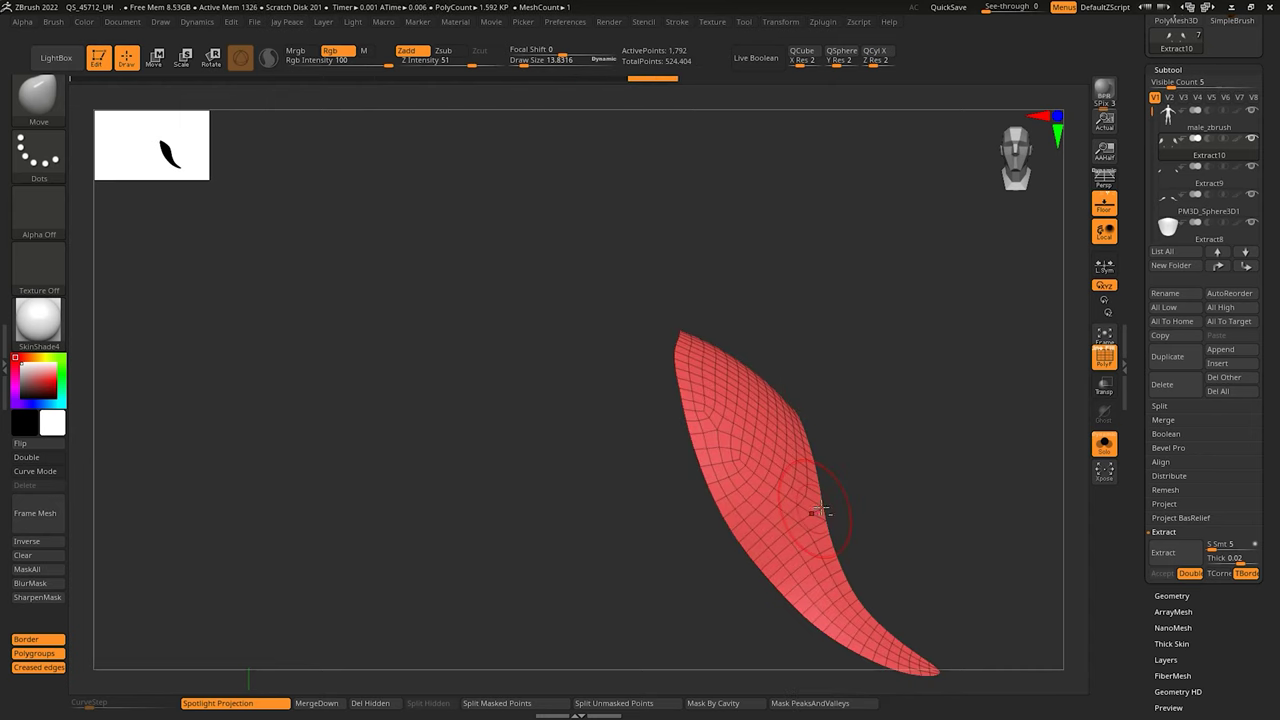
pyautogui.press('space')
pyautogui.click(780, 371)
pyautogui.press('space')
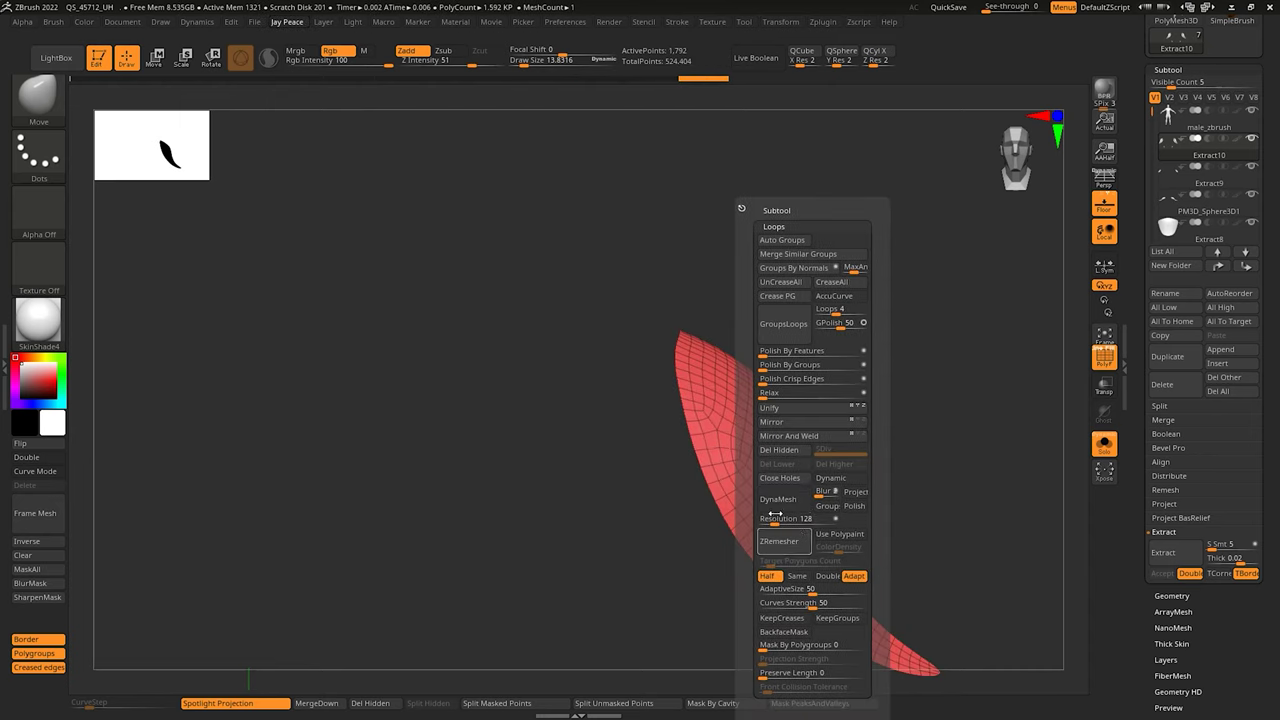
pyautogui.moveTo(562, 406); pyautogui.dragTo(836, 354)
pyautogui.press('space')
pyautogui.click(791, 368)
# Step: Gather the lower tip of the upper-arm piece with the Pinch brush
pyautogui.moveTo(632, 372); pyautogui.dragTo(560, 388)
pyautogui.press('b')
pyautogui.press('p')
pyautogui.press('i')
pyautogui.moveTo(620, 500)
pyautogui.mouseDown()
pyautogui.moveTo(759, 528)
pyautogui.moveTo(735, 515)
pyautogui.mouseUp()
# Step: Pull the lower tips of the upper-arm piece into sharper points with the Move brush
pyautogui.press('b')
pyautogui.press('m')
pyautogui.press('v')
pyautogui.press('s')
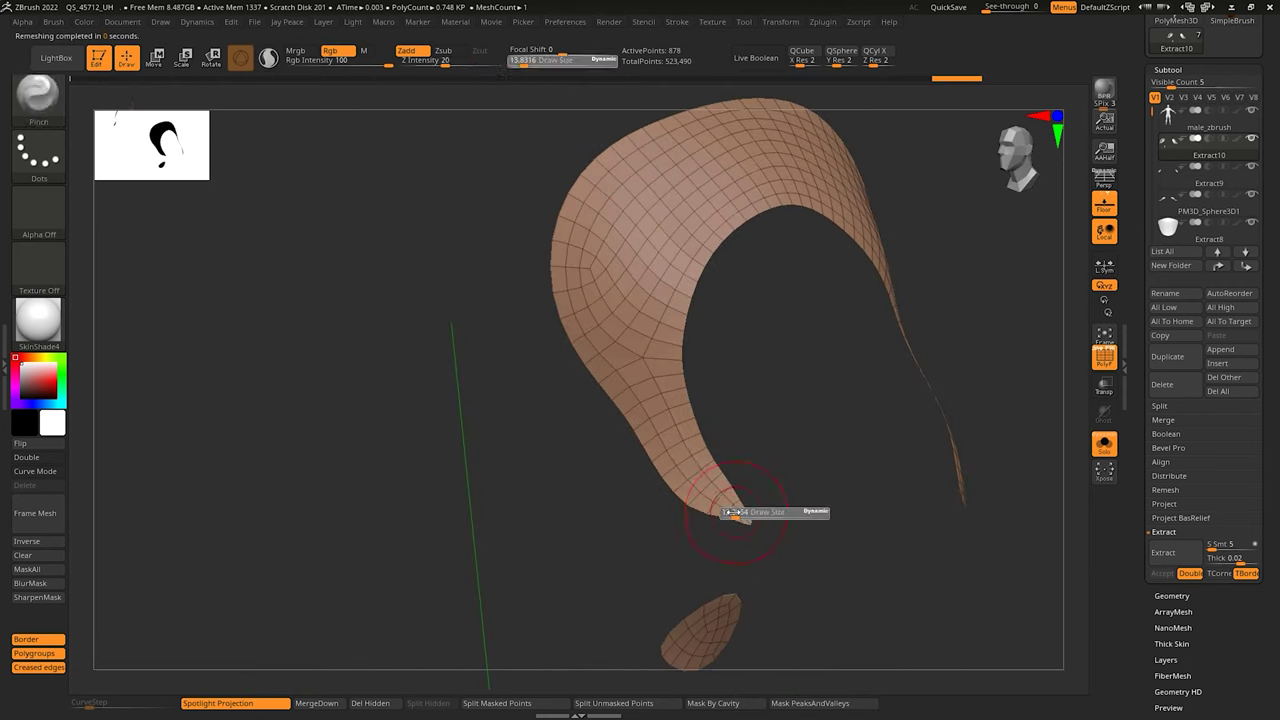
pyautogui.keyDown('ctrl'); pyautogui.moveTo(748, 515); pyautogui.dragTo(664, 503, button='right'); pyautogui.keyUp('ctrl')
pyautogui.moveTo(664, 492); pyautogui.dragTo(656, 502)
pyautogui.press('s')
pyautogui.moveTo(726, 455); pyautogui.dragTo(735, 455)
pyautogui.moveTo(737, 453)
pyautogui.keyDown('ctrl'); pyautogui.mouseDown(button='right')
pyautogui.moveTo(856, 440)
pyautogui.moveTo(950, 452)
pyautogui.mouseUp(button='right'); pyautogui.keyUp('ctrl')
pyautogui.moveTo(786, 466); pyautogui.dragTo(776, 464)
pyautogui.keyDown('ctrl'); pyautogui.moveTo(800, 484); pyautogui.dragTo(800, 520, button='right'); pyautogui.keyUp('ctrl')
pyautogui.moveTo(812, 486); pyautogui.dragTo(806, 480)
pyautogui.moveTo(806, 480); pyautogui.dragTo(850, 468, button='right')
# Step: Set the Move brush size to about 17 and refine the curve of the piece's inner arch
pyautogui.press('s')
pyautogui.moveTo(766, 412); pyautogui.dragTo(720, 197, button='right')
pyautogui.press('s')
pyautogui.moveTo(720, 197); pyautogui.dragTo(724, 197)
pyautogui.moveTo(722, 190); pyautogui.dragTo(612, 148, button='right')
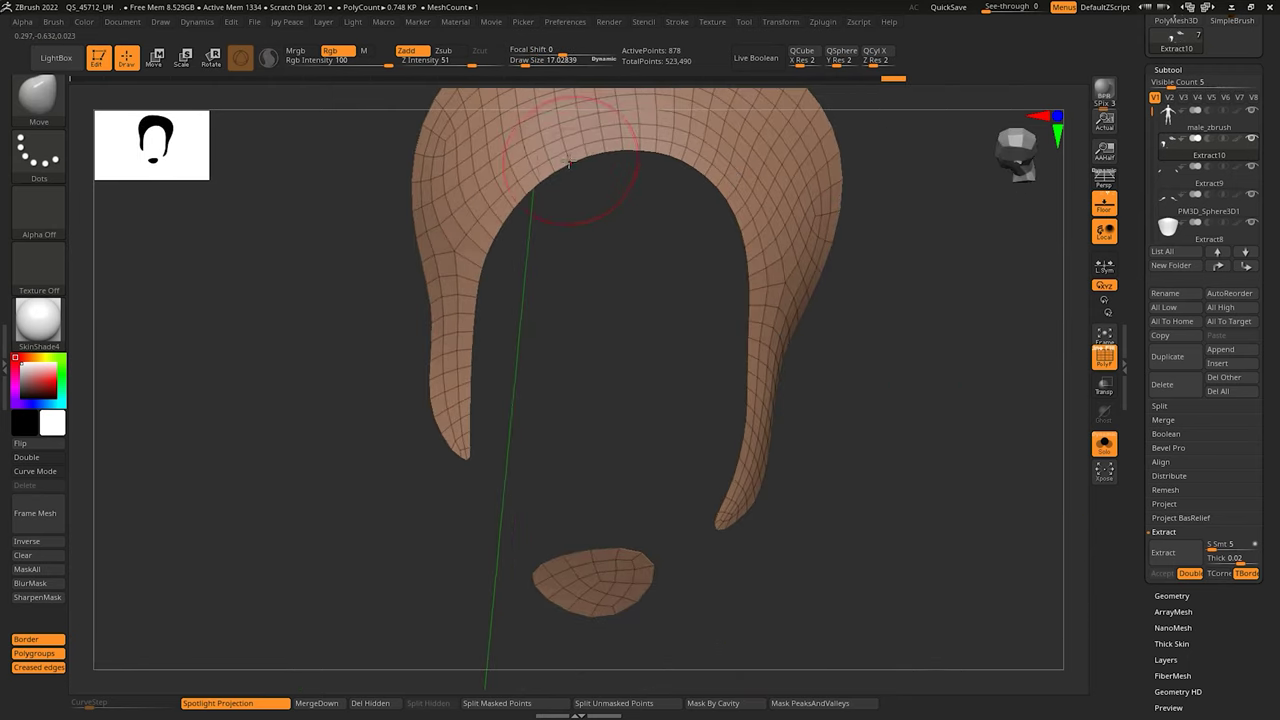
pyautogui.moveTo(535, 205); pyautogui.dragTo(590, 291)
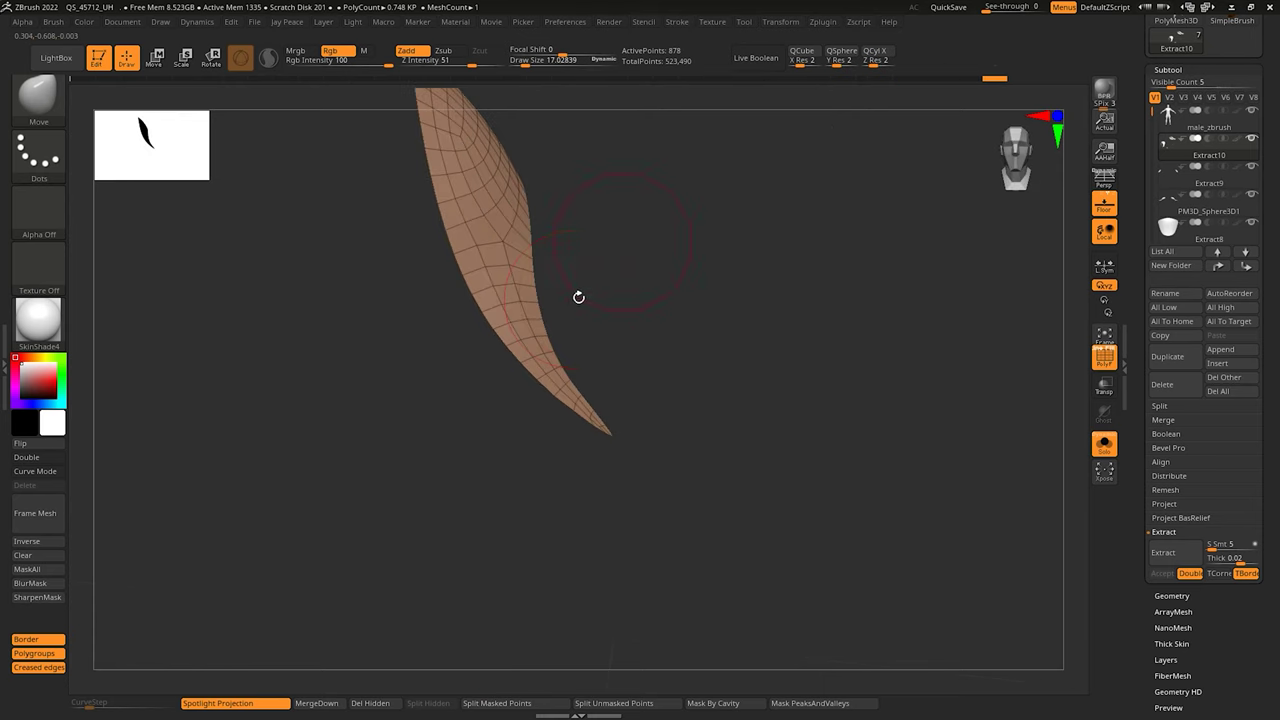
# Step: Give the upper-arm pieces thickness with ZModeler's QMesh on all polygons
pyautogui.press('b')
pyautogui.press('z')
pyautogui.press('m')
pyautogui.moveTo(498, 289); pyautogui.dragTo(530, 291)
pyautogui.moveTo(530, 291); pyautogui.dragTo(619, 525, button='right')
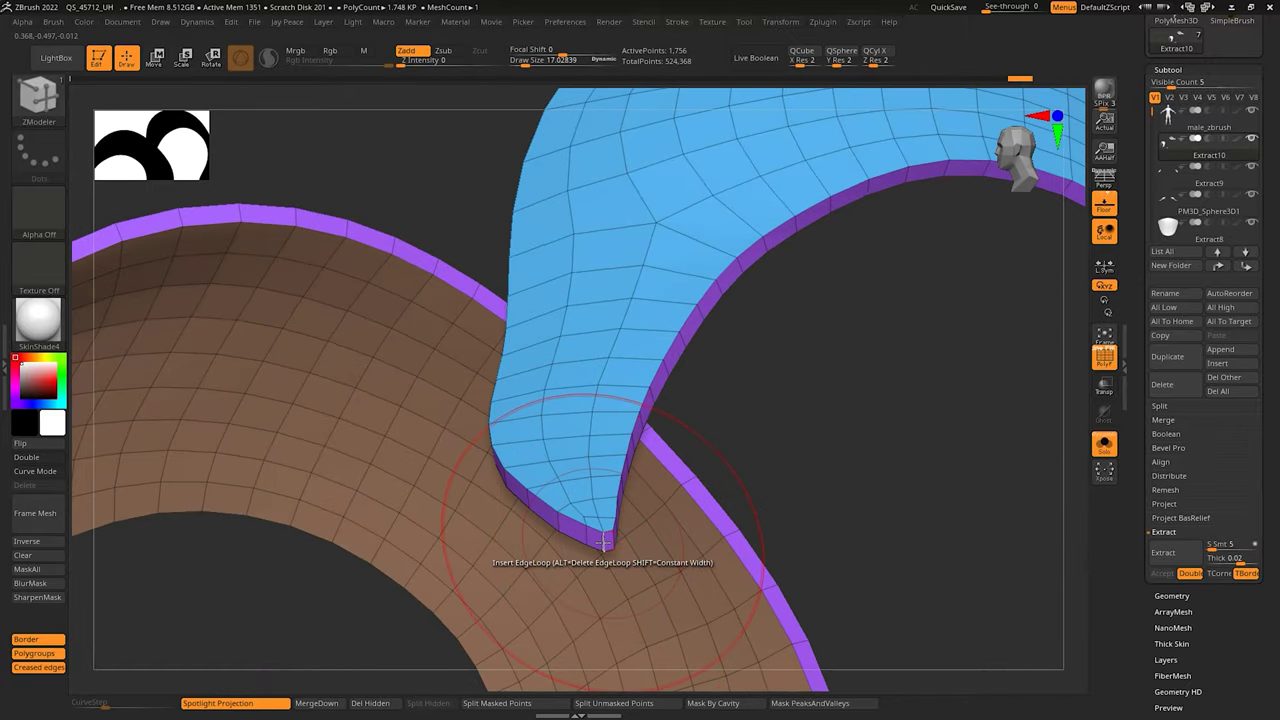
# Step: Delete the surplus edge loops around the pointed lower tips of the upper-arm piece
pyautogui.press('space')
pyautogui.click(579, 354)
pyautogui.click(580, 340)
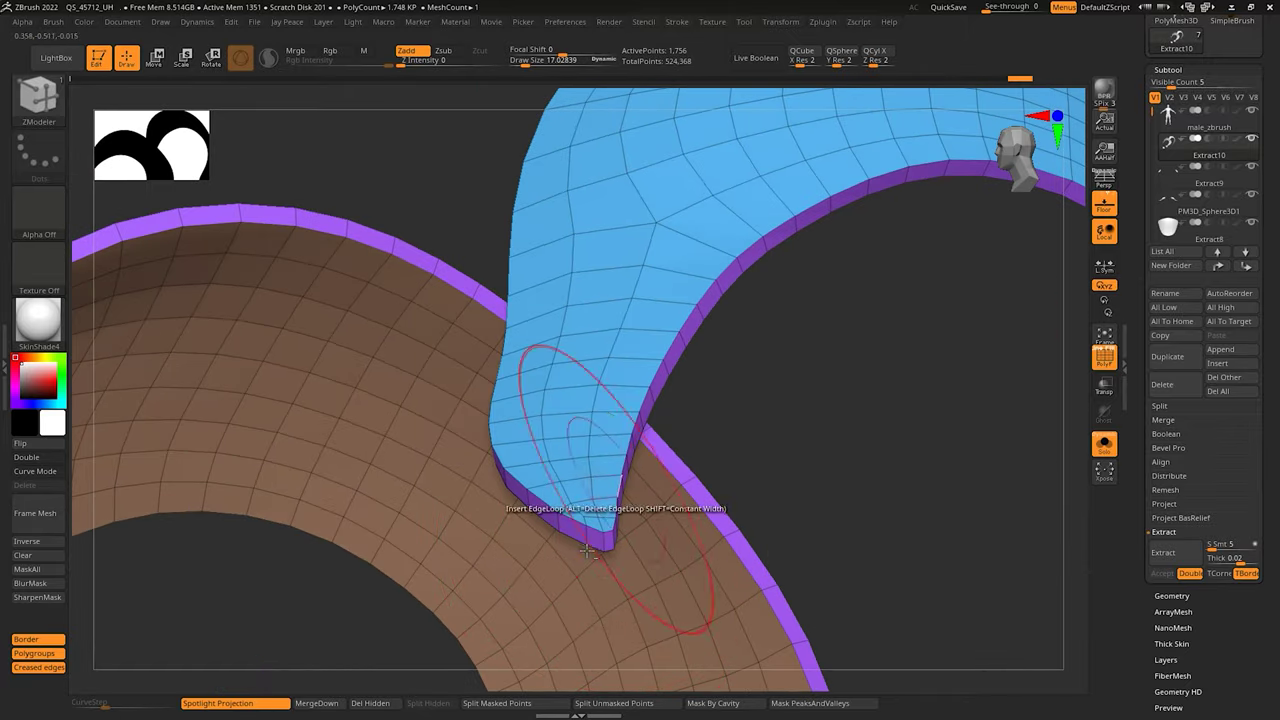
pyautogui.keyDown('alt'); pyautogui.click(604, 541); pyautogui.keyUp('alt')
pyautogui.moveTo(606, 538)
pyautogui.keyDown('ctrl'); pyautogui.mouseDown(button='right')
pyautogui.moveTo(880, 450)
pyautogui.moveTo(850, 415)
pyautogui.moveTo(743, 366)
pyautogui.moveTo(749, 357)
pyautogui.moveTo(690, 440)
pyautogui.moveTo(635, 443)
pyautogui.mouseUp(button='right'); pyautogui.keyUp('ctrl')
pyautogui.keyDown('alt'); pyautogui.click(671, 448); pyautogui.keyUp('alt')
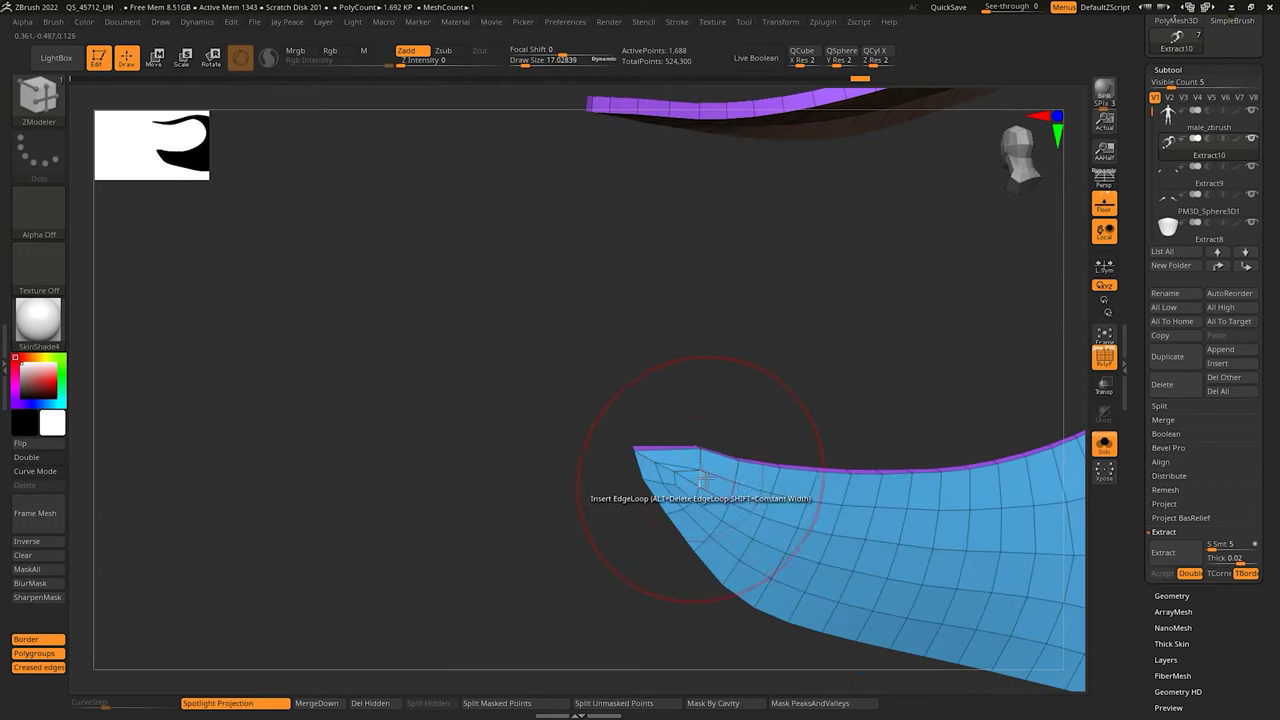
# Step: Regroup the upper-arm pieces by normals, turn on dynamic subdivision, polish them by groups, and hide the wireframe
pyautogui.moveTo(680, 467); pyautogui.dragTo(805, 468, button='right')
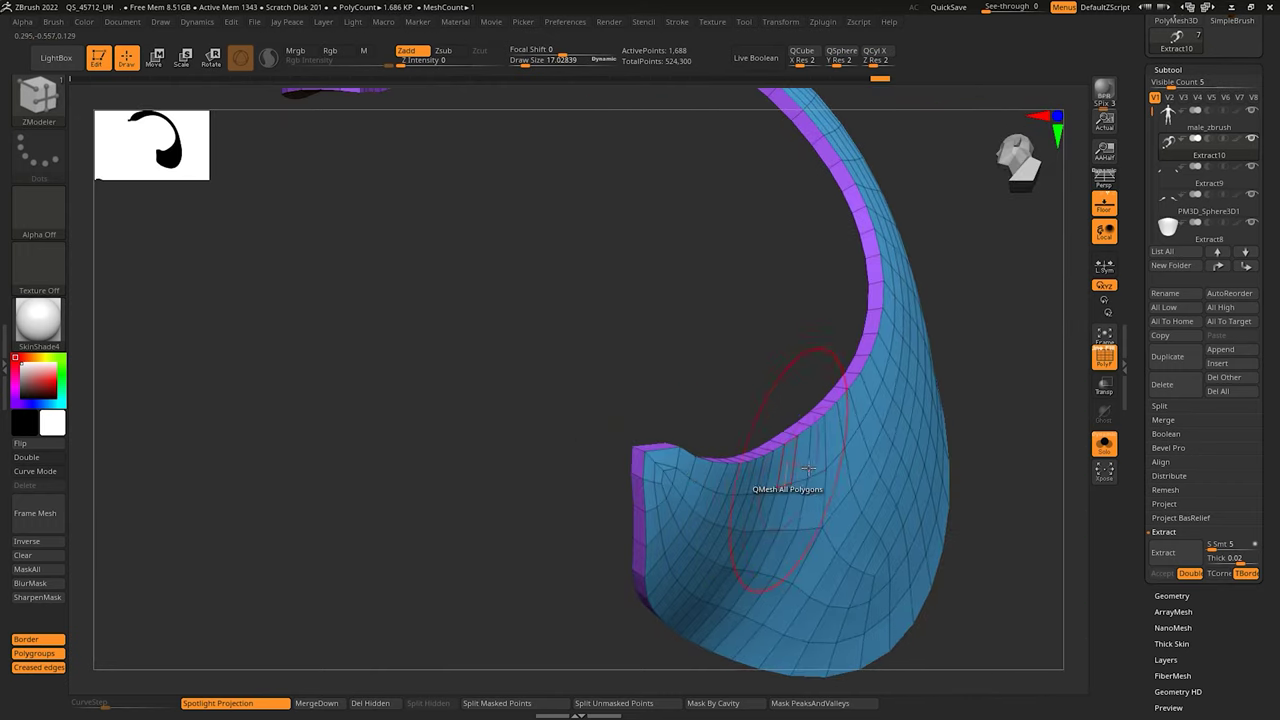
pyautogui.press('space')
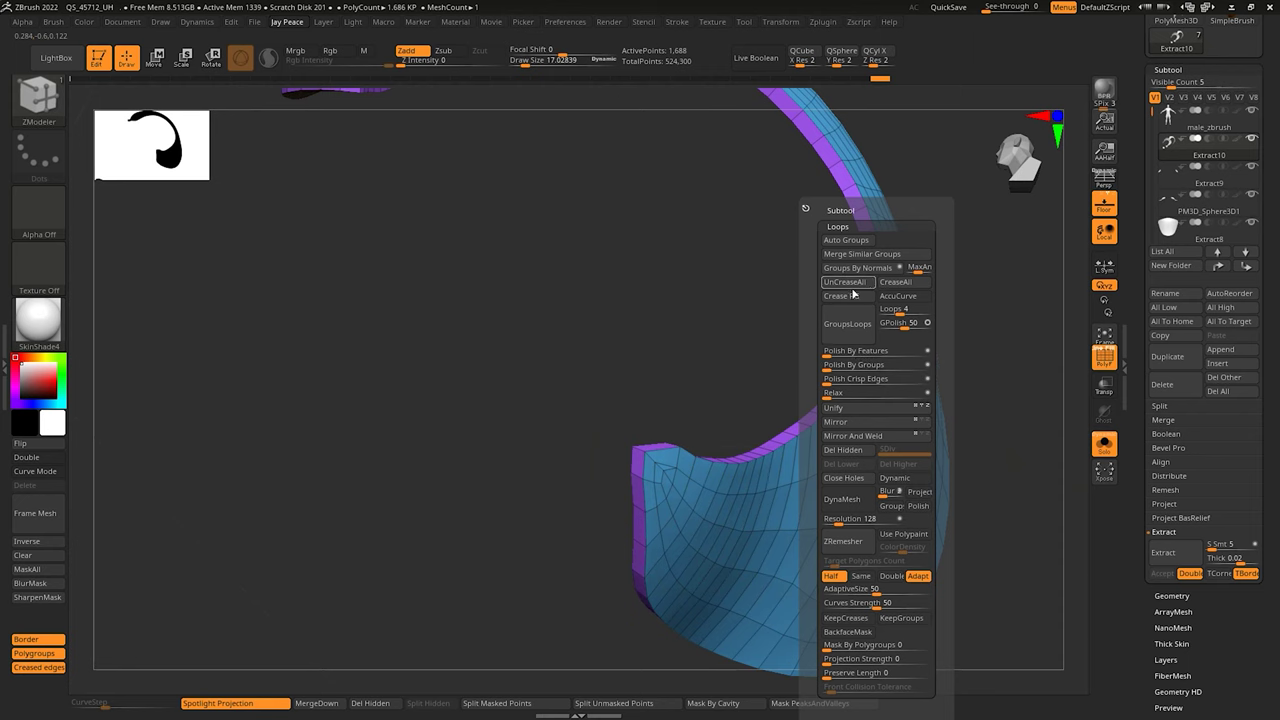
pyautogui.click(865, 267)
pyautogui.press('d')
pyautogui.keyDown('ctrl'); pyautogui.moveTo(722, 354); pyautogui.dragTo(778, 364, button='right'); pyautogui.keyUp('ctrl')
pyautogui.press('space')
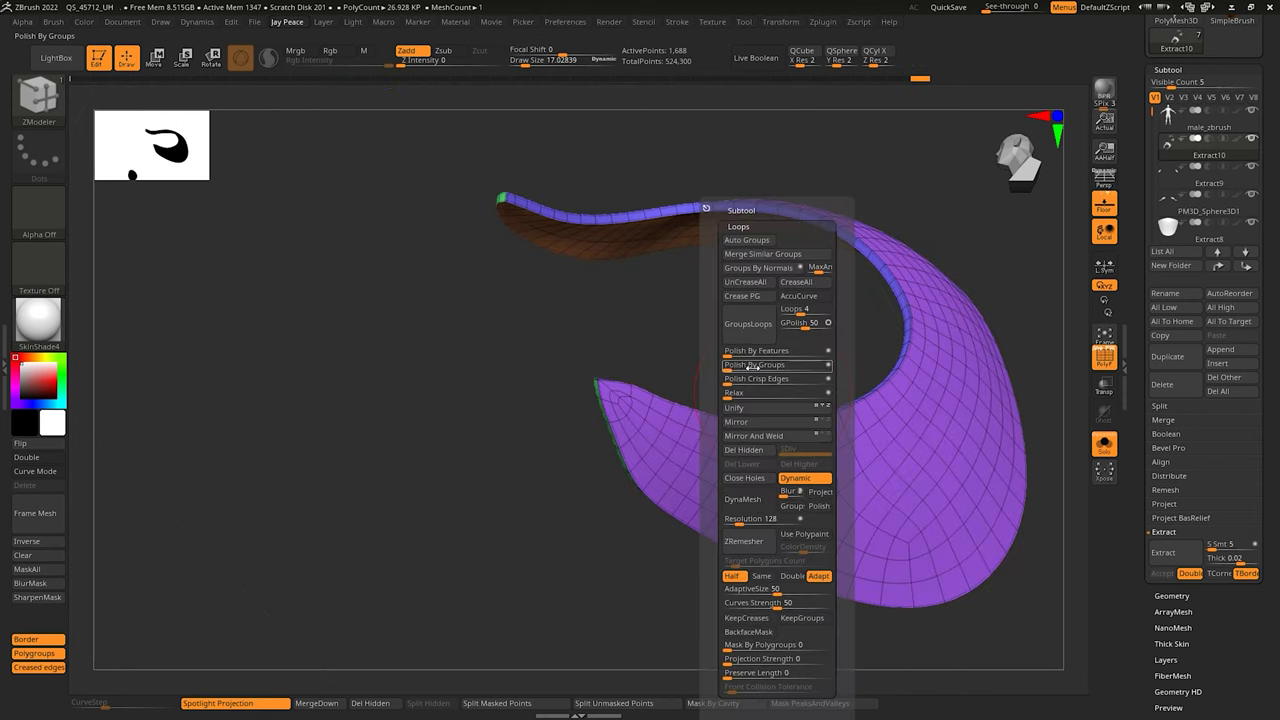
pyautogui.moveTo(737, 367); pyautogui.dragTo(766, 374)
pyautogui.moveTo(712, 384)
pyautogui.mouseDown(button='right')
pyautogui.moveTo(775, 380)
pyautogui.moveTo(900, 440)
pyautogui.moveTo(874, 467)
pyautogui.mouseUp(button='right')
pyautogui.hotkey('shift', 'f')
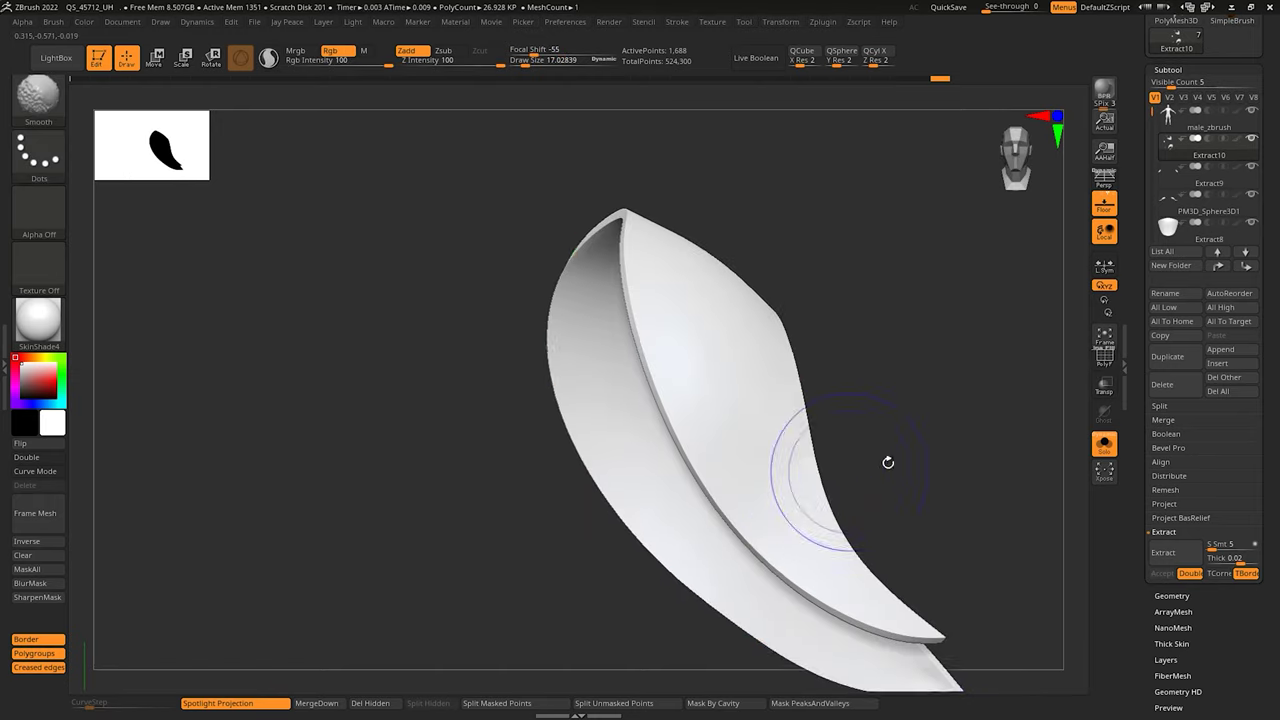
# Step: Show the whole figure again and fit the upper-arm plates around the arm with the Move brush at about size 83
pyautogui.moveTo(874, 467); pyautogui.dragTo(1009, 505)
pyautogui.click(1112, 450)
pyautogui.keyDown('ctrl'); pyautogui.moveTo(990, 446); pyautogui.dragTo(809, 443, button='right'); pyautogui.keyUp('ctrl')
pyautogui.moveTo(753, 392)
pyautogui.mouseDown(button='right')
pyautogui.moveTo(765, 382)
pyautogui.moveTo(730, 340)
pyautogui.mouseUp(button='right')
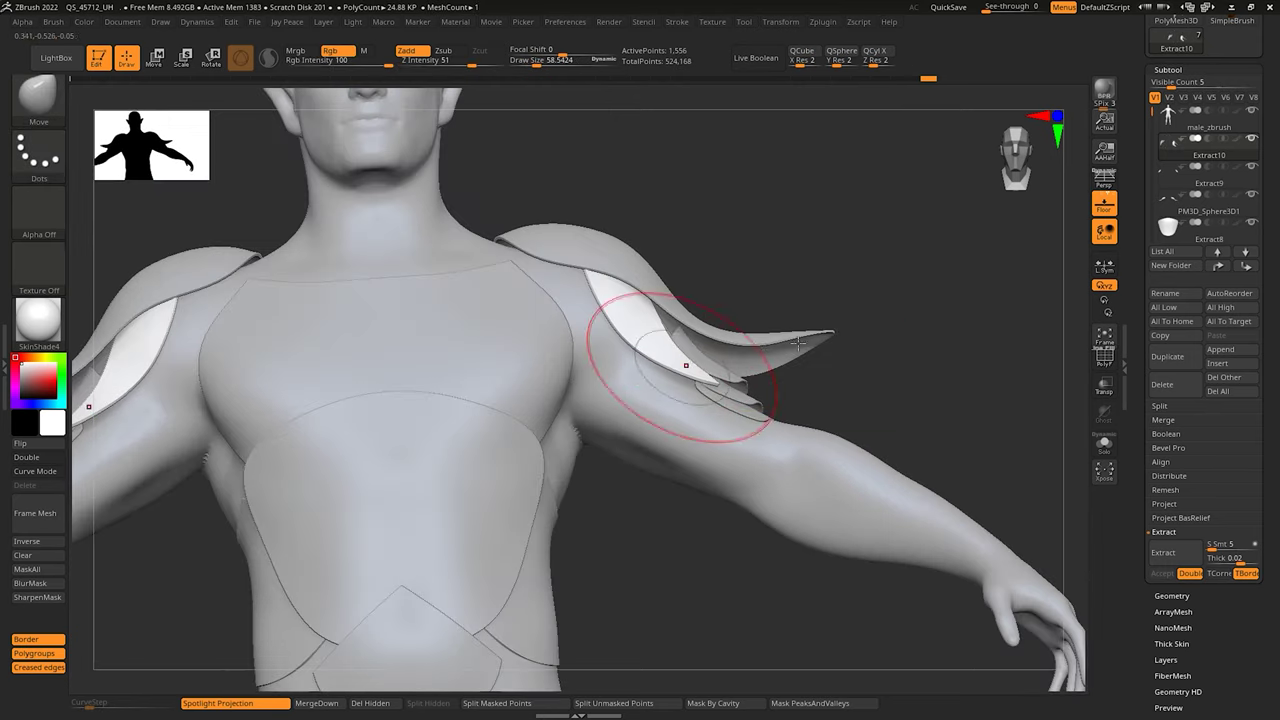
pyautogui.moveTo(860, 338); pyautogui.dragTo(652, 352, button='right')
pyautogui.press('s')
pyautogui.moveTo(788, 402); pyautogui.dragTo(794, 402)
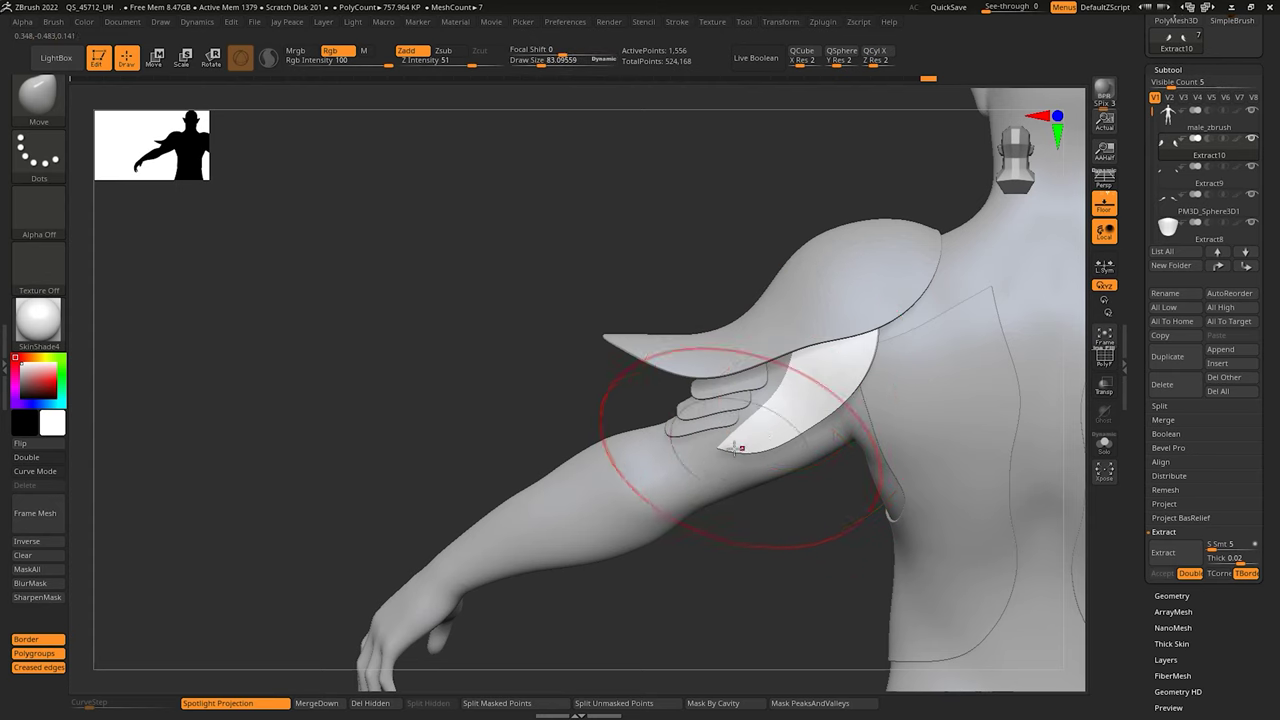
pyautogui.moveTo(727, 445); pyautogui.dragTo(729, 426, button='right')
# Step: Lasso-mask the upper part of the upper-arm plates and flare their free lower tips outward
pyautogui.keyDown('ctrl'); pyautogui.moveTo(523, 364); pyautogui.dragTo(761, 553); pyautogui.keyUp('ctrl')
pyautogui.click(38, 152)
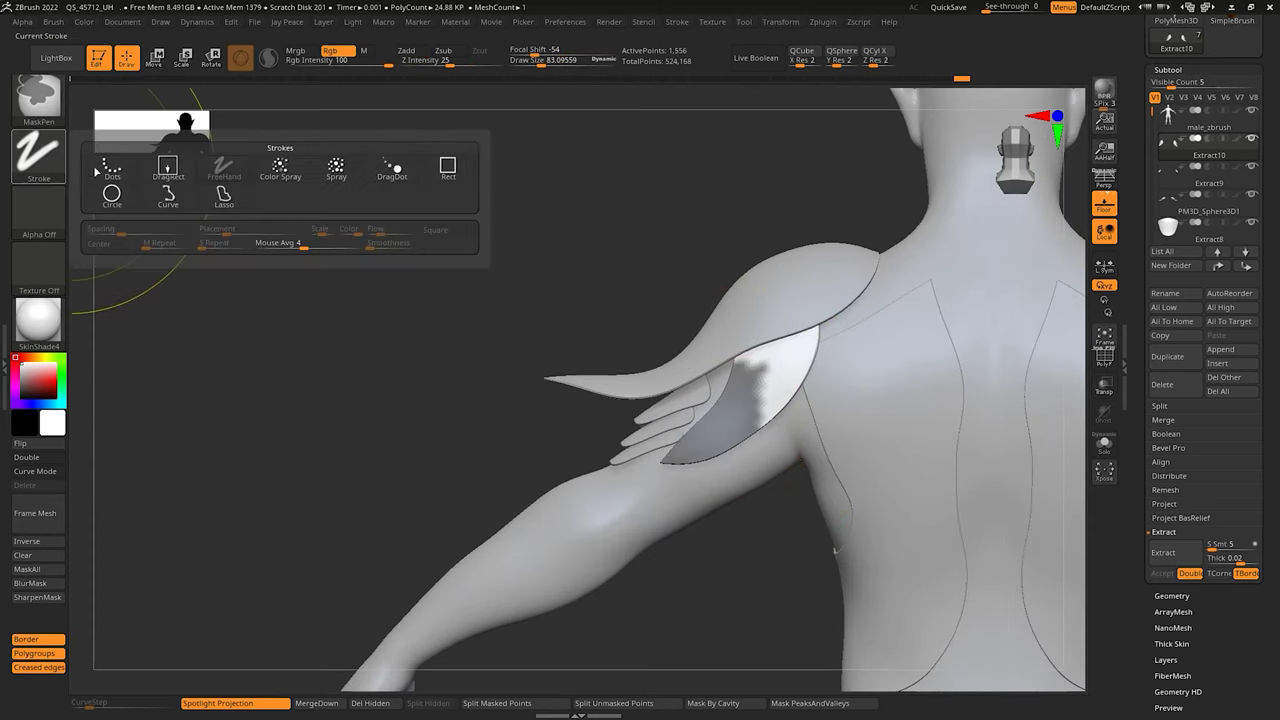
pyautogui.click(224, 198)
pyautogui.keyDown('ctrl'); pyautogui.moveTo(738, 339); pyautogui.dragTo(549, 333); pyautogui.keyUp('ctrl')
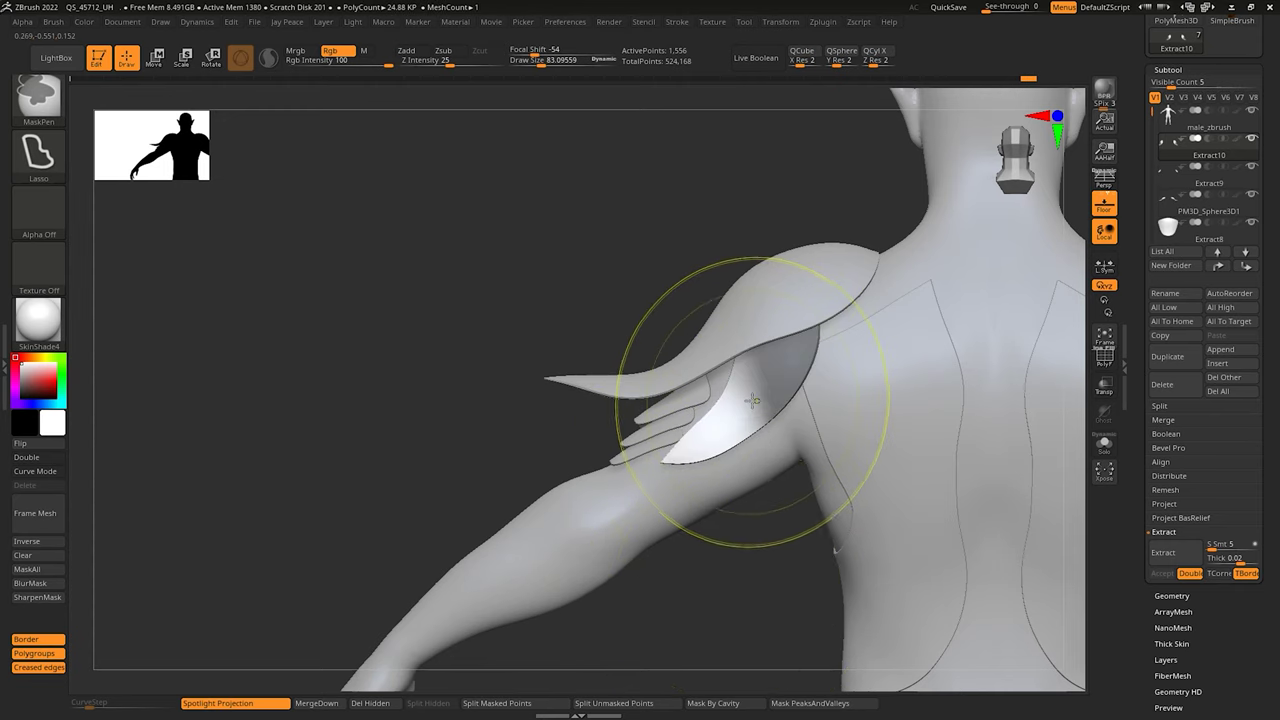
pyautogui.press('w')
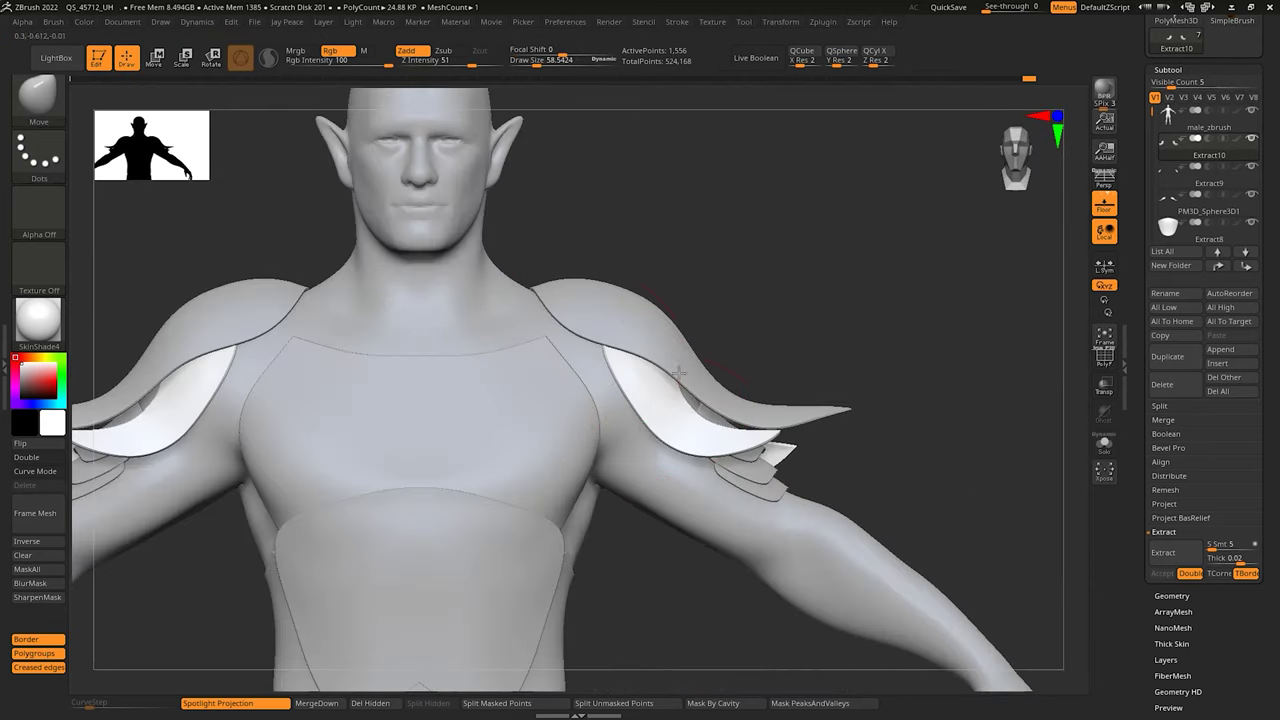
pyautogui.moveTo(850, 350); pyautogui.dragTo(260, 380)
pyautogui.moveTo(840, 371); pyautogui.dragTo(290, 425)
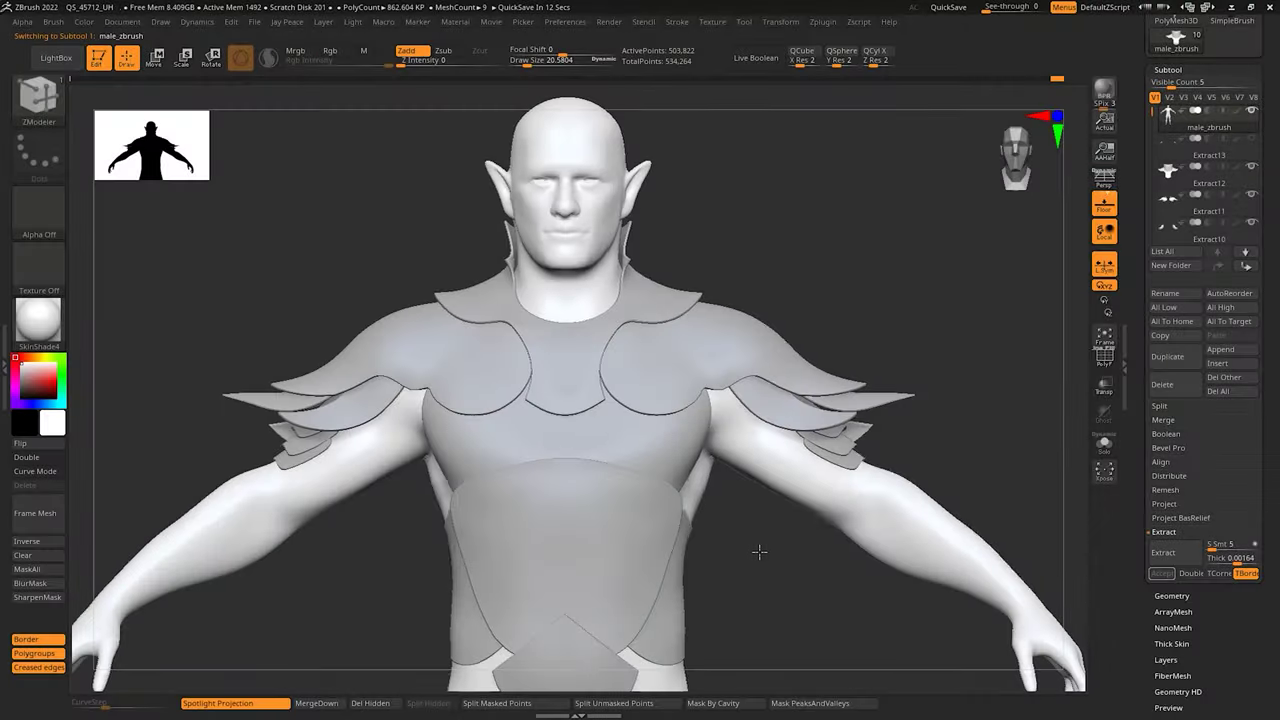
# Step: Mask everything on the collar piece except its shoulder tips and try rotating the tips upward
pyautogui.moveTo(766, 556)
pyautogui.mouseDown(button='right')
pyautogui.moveTo(777, 557)
pyautogui.moveTo(764, 548)
pyautogui.mouseUp(button='right')
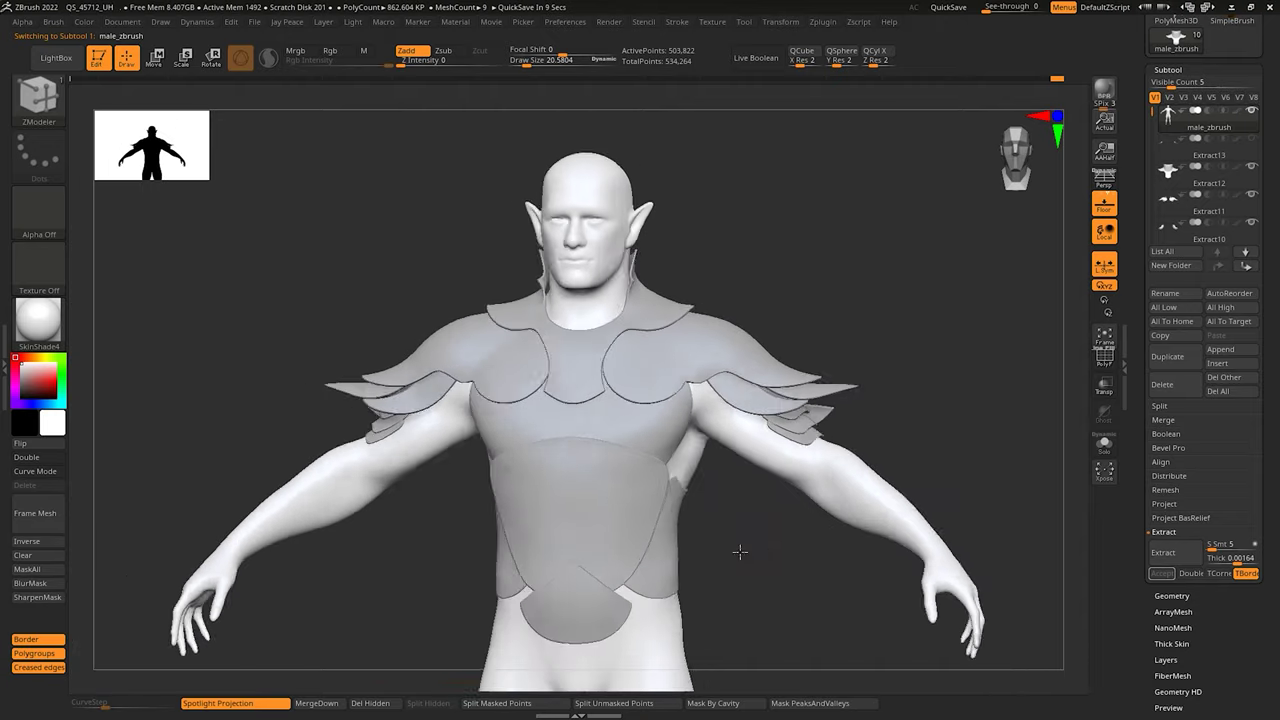
pyautogui.moveTo(740, 549); pyautogui.dragTo(693, 561, button='right')
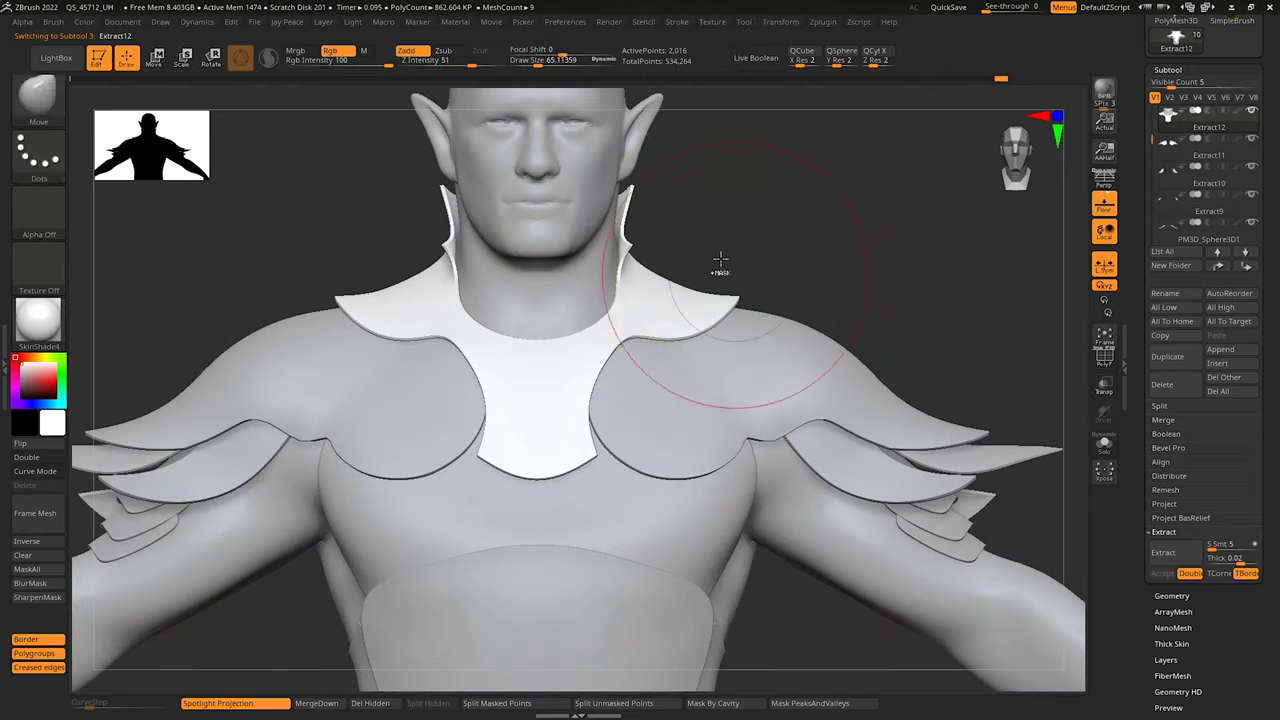
pyautogui.keyDown('ctrl'); pyautogui.moveTo(883, 324); pyautogui.dragTo(885, 325); pyautogui.keyUp('ctrl')
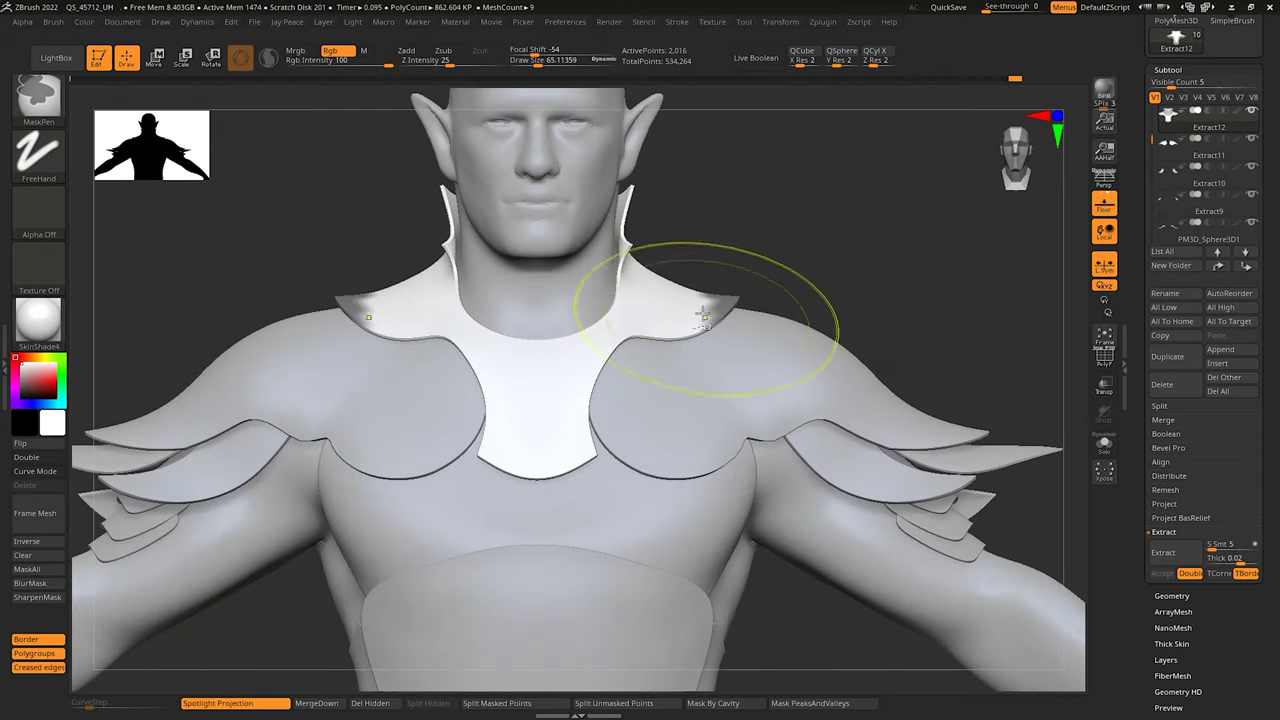
pyautogui.keyDown('ctrl'); pyautogui.click(830, 260); pyautogui.keyUp('ctrl')
pyautogui.press('w')
pyautogui.keyDown('alt'); pyautogui.click(739, 299); pyautogui.keyUp('alt')
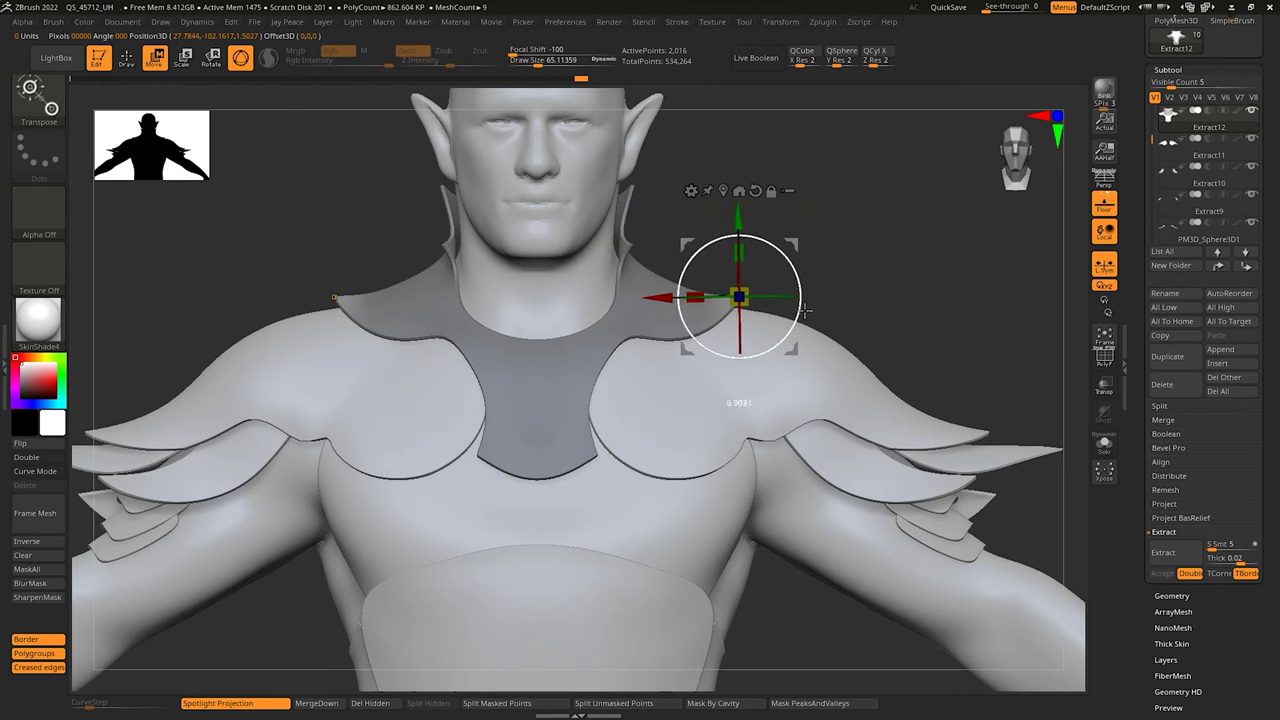
pyautogui.keyDown('ctrl'); pyautogui.moveTo(809, 291); pyautogui.dragTo(802, 345, button='right'); pyautogui.keyUp('ctrl')
pyautogui.keyDown('alt'); pyautogui.click(631, 276); pyautogui.keyUp('alt')
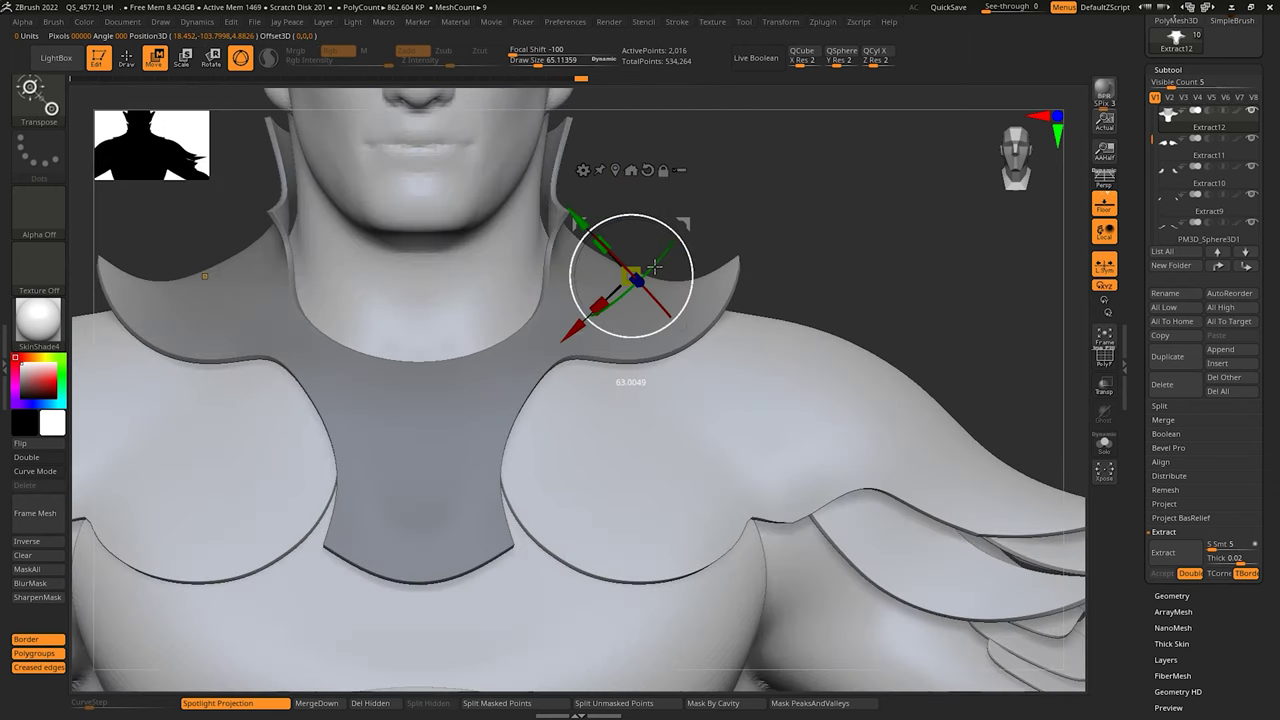
pyautogui.moveTo(654, 267); pyautogui.dragTo(668, 258)
pyautogui.press('q')
pyautogui.moveTo(800, 271)
pyautogui.mouseDown(button='right')
pyautogui.moveTo(634, 360)
pyautogui.moveTo(815, 310)
pyautogui.moveTo(826, 286)
pyautogui.mouseUp(button='right')
pyautogui.keyDown('ctrl'); pyautogui.moveTo(828, 286); pyautogui.dragTo(849, 300); pyautogui.keyUp('ctrl')
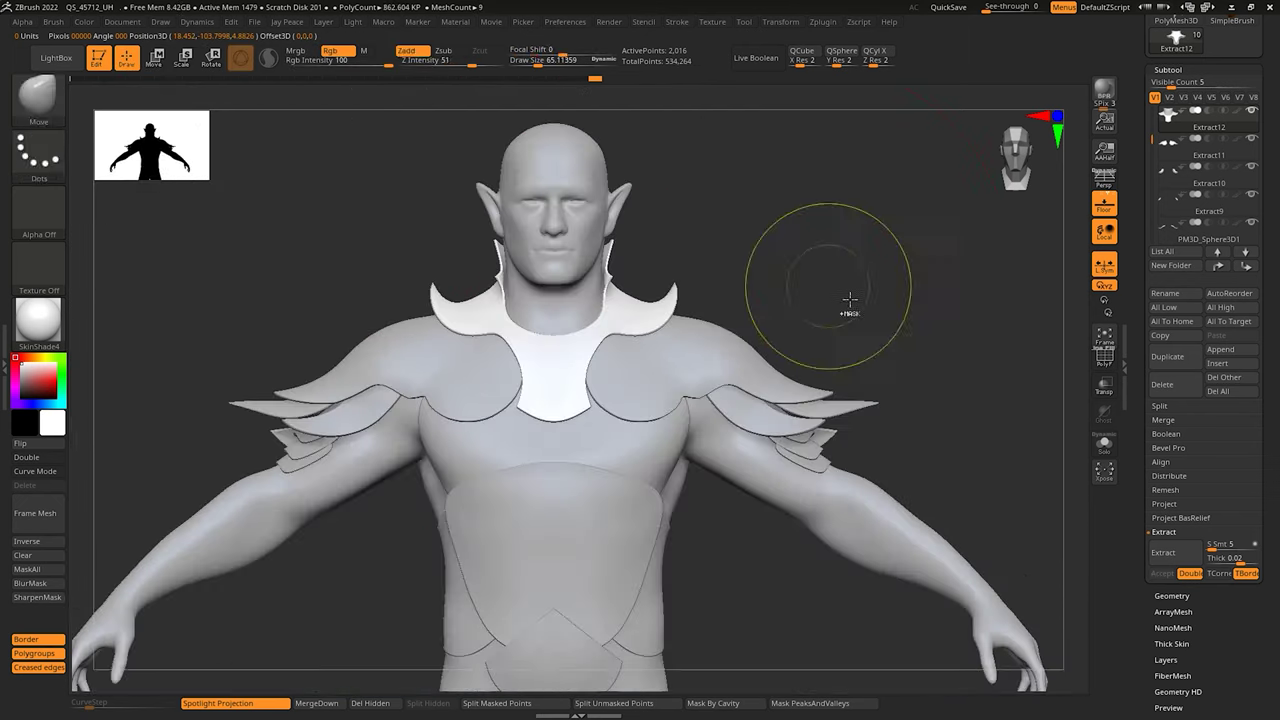
# Step: Undo the rotation of the collar's shoulder tips
pyautogui.keyDown('ctrl'); pyautogui.moveTo(855, 263); pyautogui.dragTo(863, 305, button='right'); pyautogui.keyUp('ctrl')
pyautogui.hotkey('ctrl', 'z')
pyautogui.hotkey('ctrl', 'z')
pyautogui.press('w')
pyautogui.press('q')
# Step: Enlarge the silhouette thumbnail to judge the armor's outline
pyautogui.moveTo(728, 302)
pyautogui.mouseDown(button='right')
pyautogui.moveTo(826, 251)
pyautogui.moveTo(690, 275)
pyautogui.mouseUp(button='right')
pyautogui.moveTo(198, 170); pyautogui.dragTo(408, 352)
pyautogui.keyDown('alt'); pyautogui.moveTo(726, 357); pyautogui.dragTo(1078, 540, button='right'); pyautogui.keyUp('alt')
pyautogui.keyDown('ctrl'); pyautogui.moveTo(846, 437); pyautogui.dragTo(807, 415, button='right'); pyautogui.keyUp('ctrl')
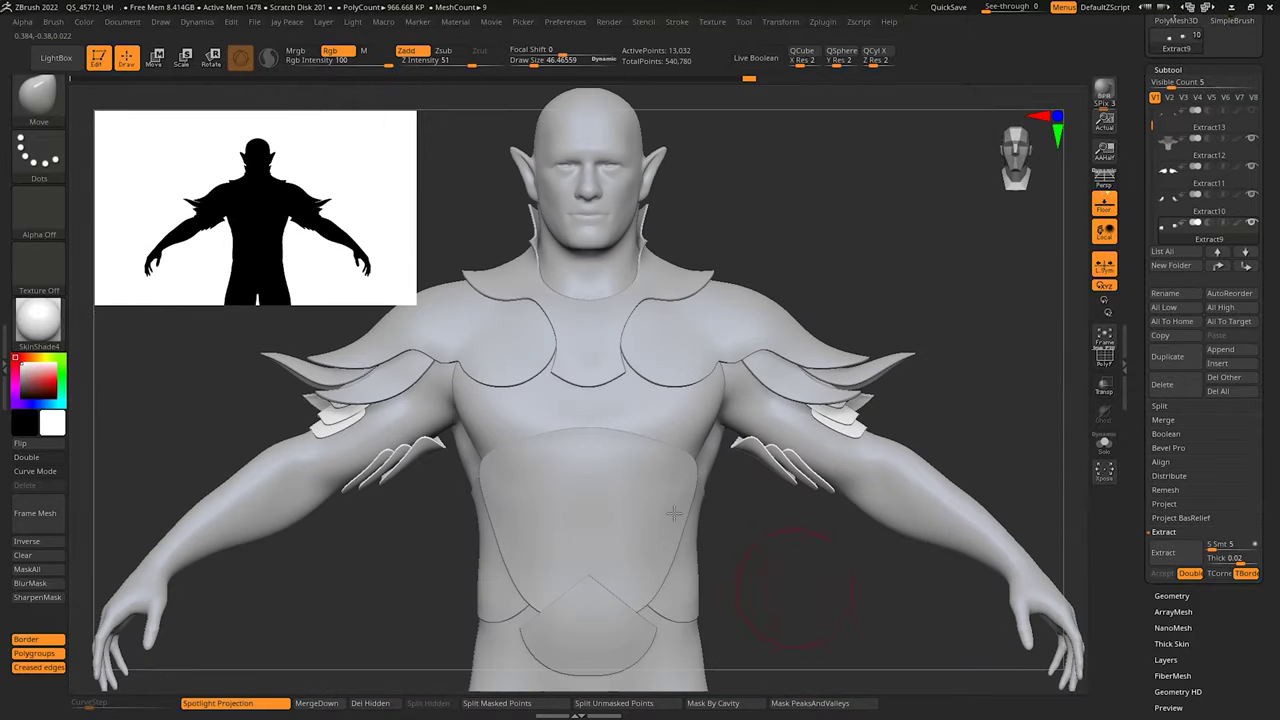
# Step: Select the abdomen plate, show it alone with its polygroup wireframe, and isolate its outer surface
pyautogui.keyDown('alt'); pyautogui.click(697, 527); pyautogui.keyUp('alt')
pyautogui.hotkey('shift', 'f')
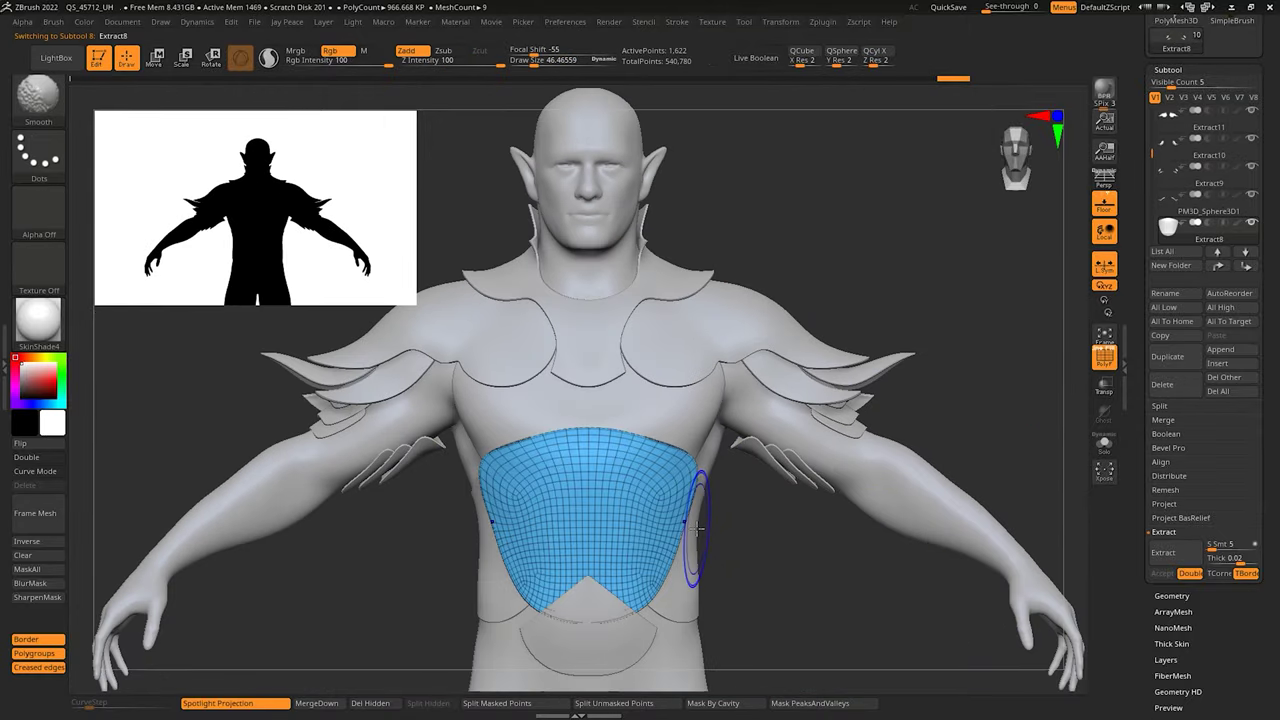
pyautogui.hotkey('shift', 'f')
pyautogui.moveTo(624, 481)
pyautogui.keyDown('ctrl'); pyautogui.mouseDown(button='right')
pyautogui.moveTo(780, 566)
pyautogui.moveTo(1110, 492)
pyautogui.mouseUp(button='right'); pyautogui.keyUp('ctrl')
pyautogui.click(1107, 447)
pyautogui.moveTo(674, 466); pyautogui.dragTo(754, 506, button='right')
pyautogui.hotkey('shift', 'f')
pyautogui.hotkey('ctrl', 'shift')
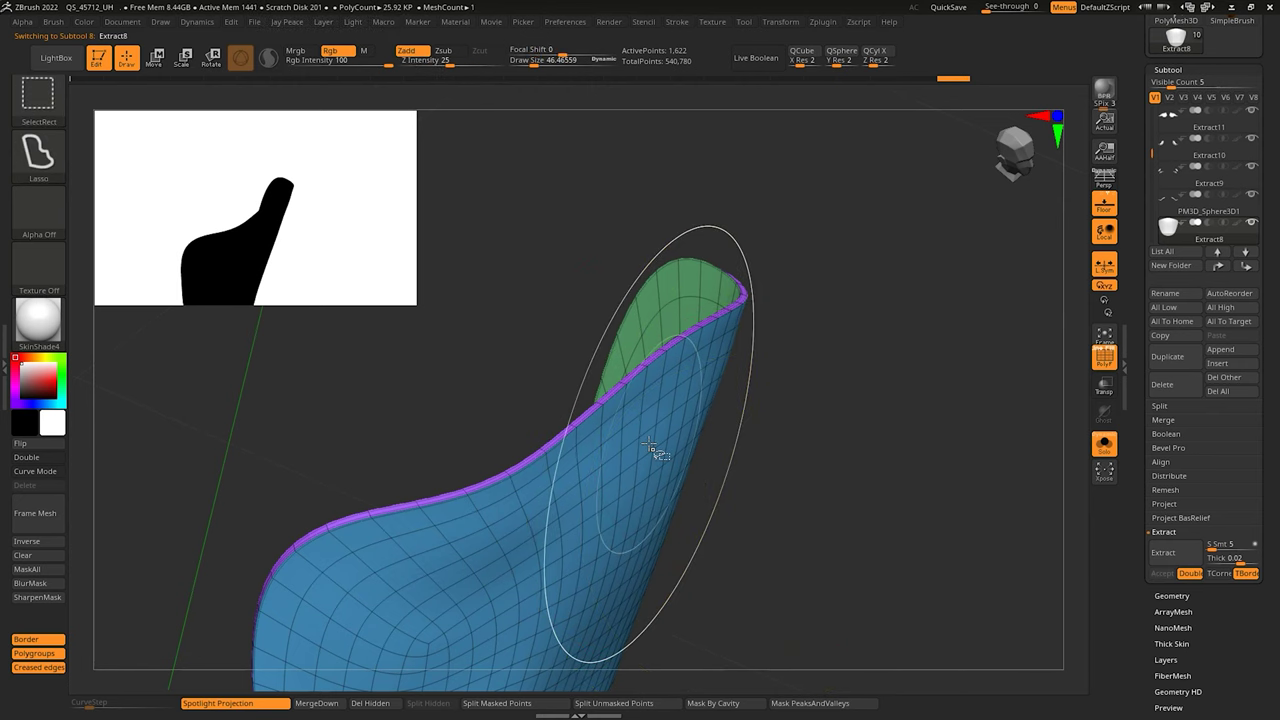
pyautogui.keyDown('ctrl'); pyautogui.keyDown('shift'); pyautogui.click(649, 447); pyautogui.keyUp('shift'); pyautogui.keyUp('ctrl')
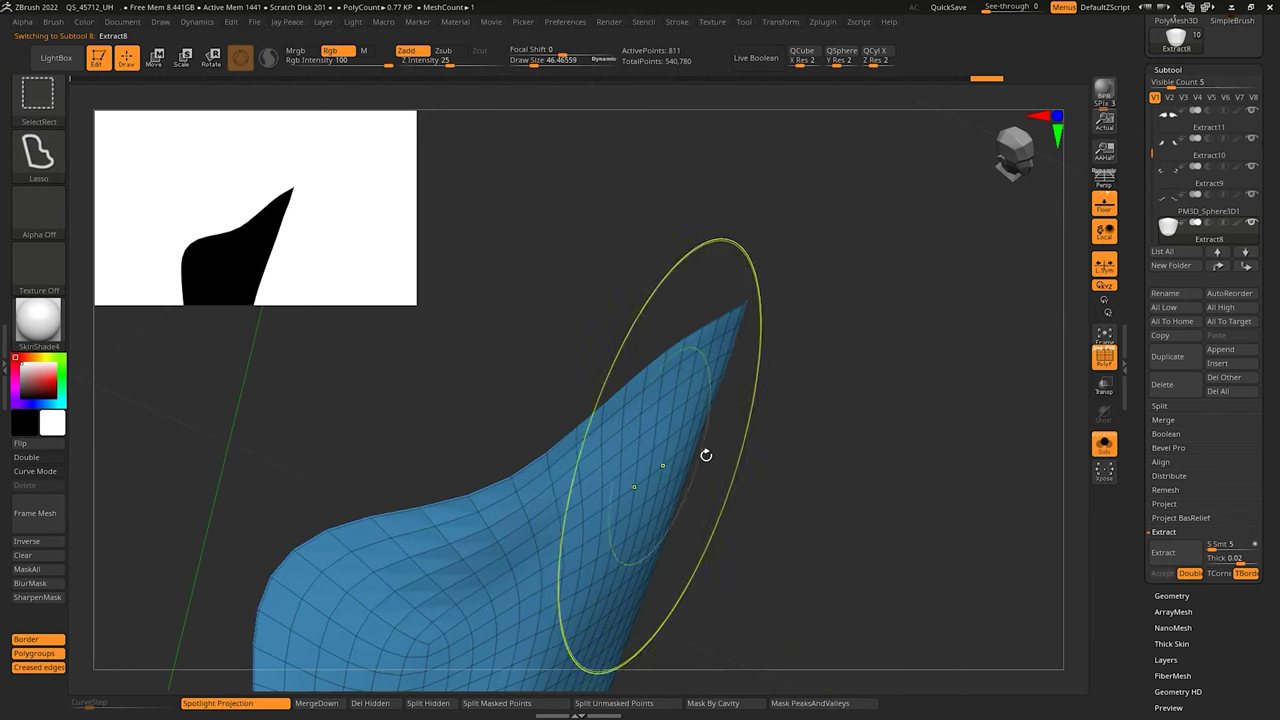
# Step: Frame only the border of the abdomen plate with curves, leaving out polygroups and creased edges
pyautogui.moveTo(867, 430)
pyautogui.keyDown('shift'); pyautogui.mouseDown(button='right')
pyautogui.moveTo(790, 424)
pyautogui.moveTo(788, 307)
pyautogui.moveTo(867, 324)
pyautogui.mouseUp(button='right'); pyautogui.keyUp('shift')
pyautogui.keyDown('alt'); pyautogui.moveTo(867, 324); pyautogui.dragTo(764, 222, button='right'); pyautogui.keyUp('alt')
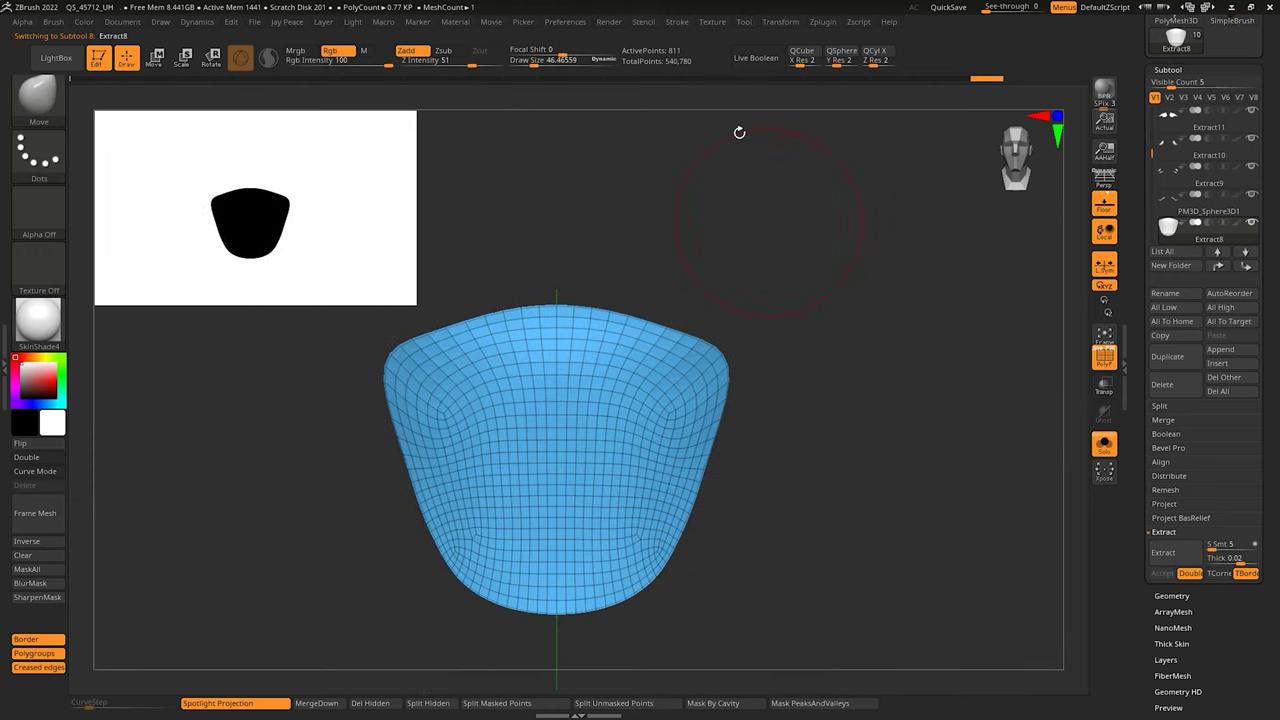
pyautogui.moveTo(677, 27)
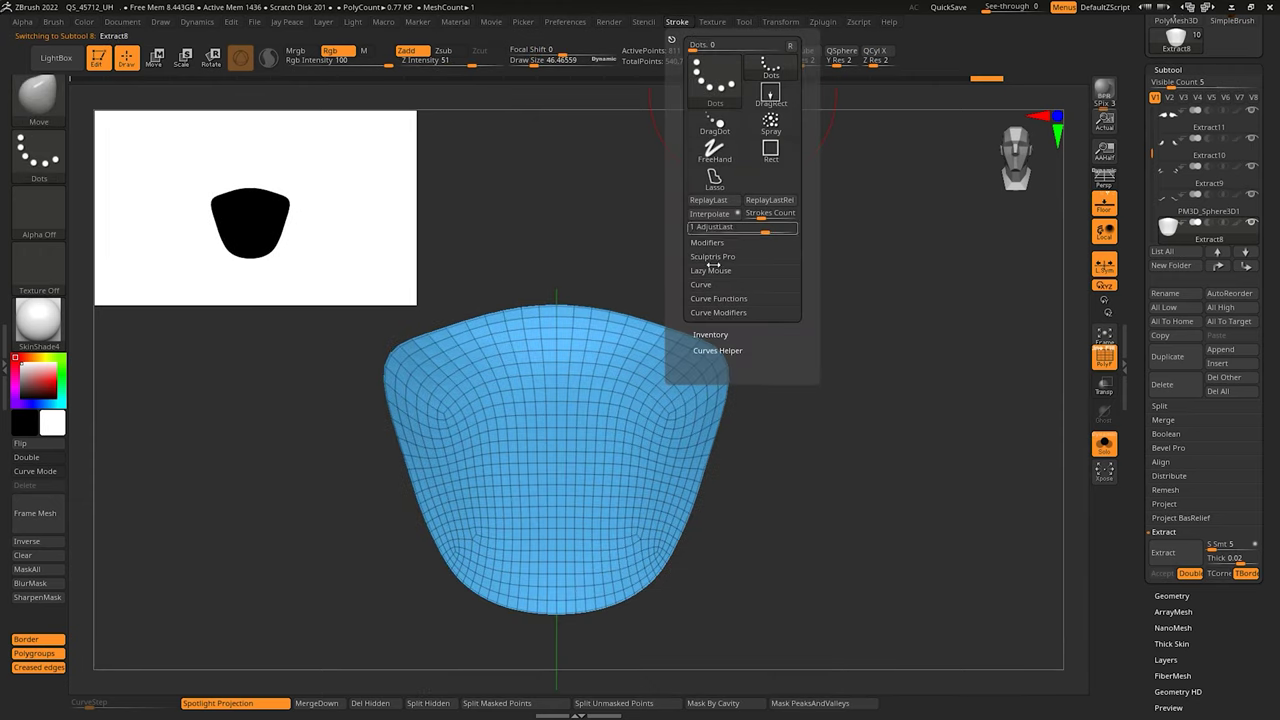
pyautogui.click(720, 298)
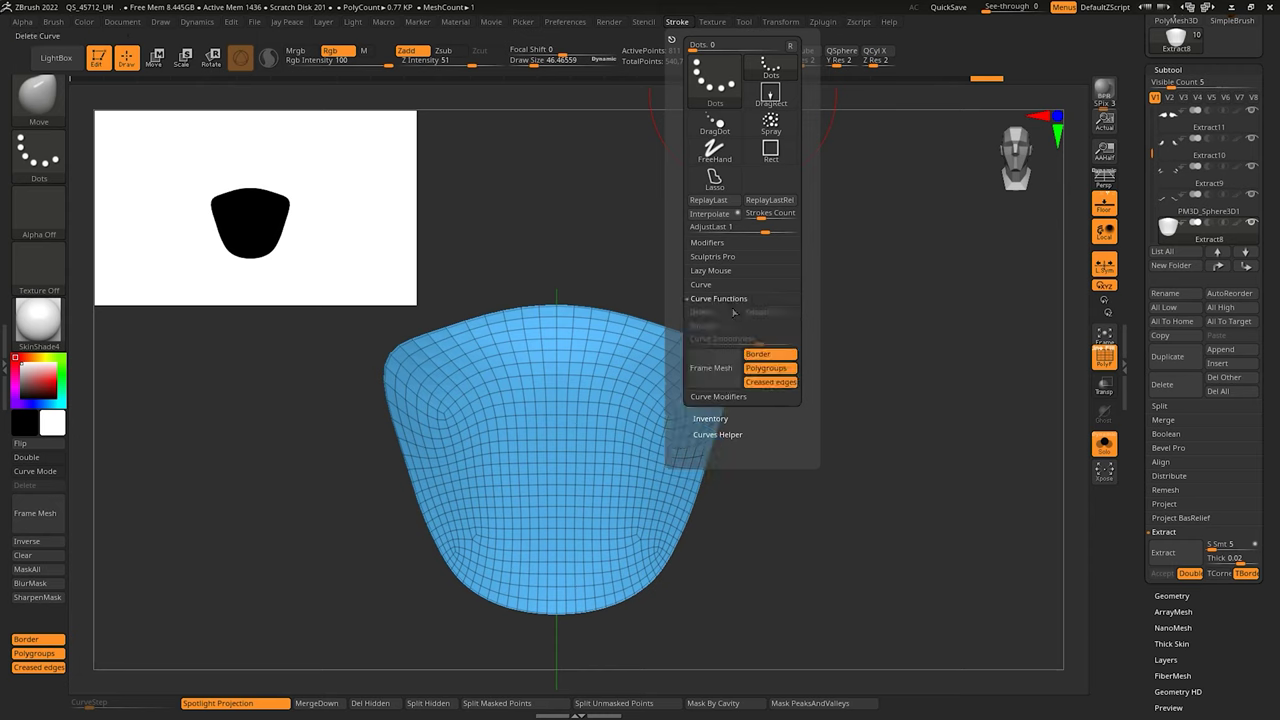
pyautogui.click(711, 367)
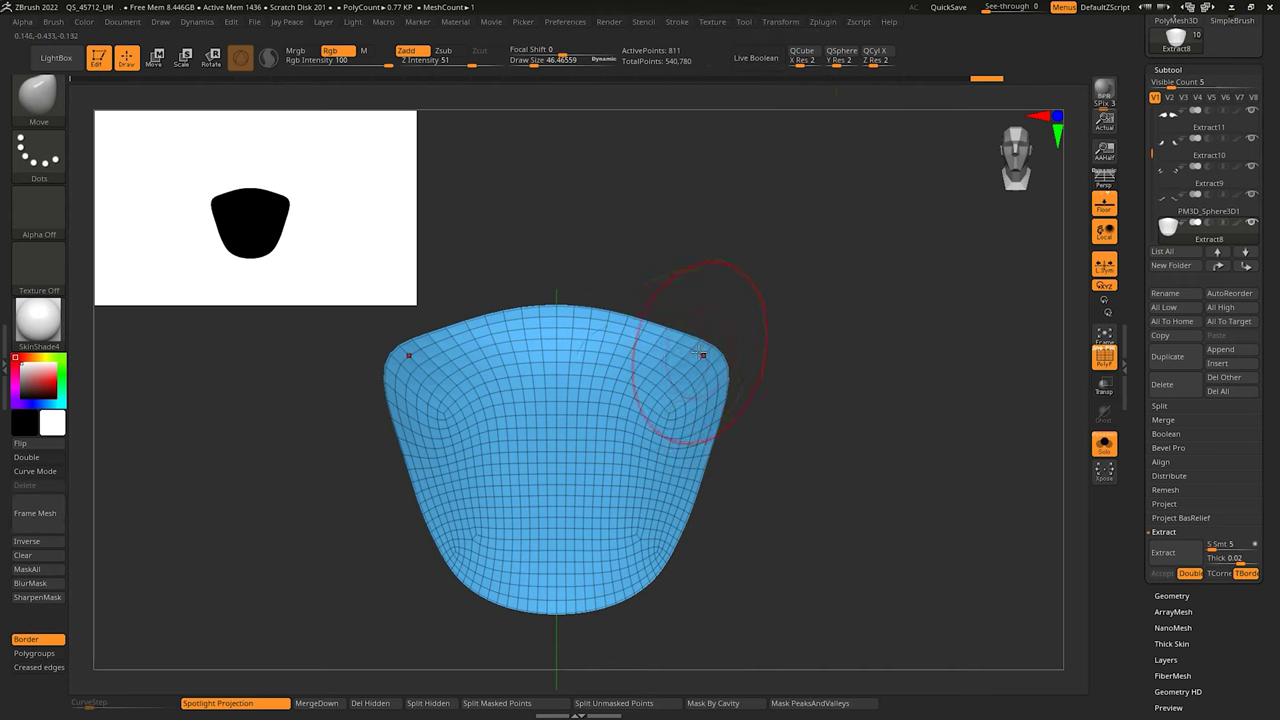
pyautogui.click(679, 22)
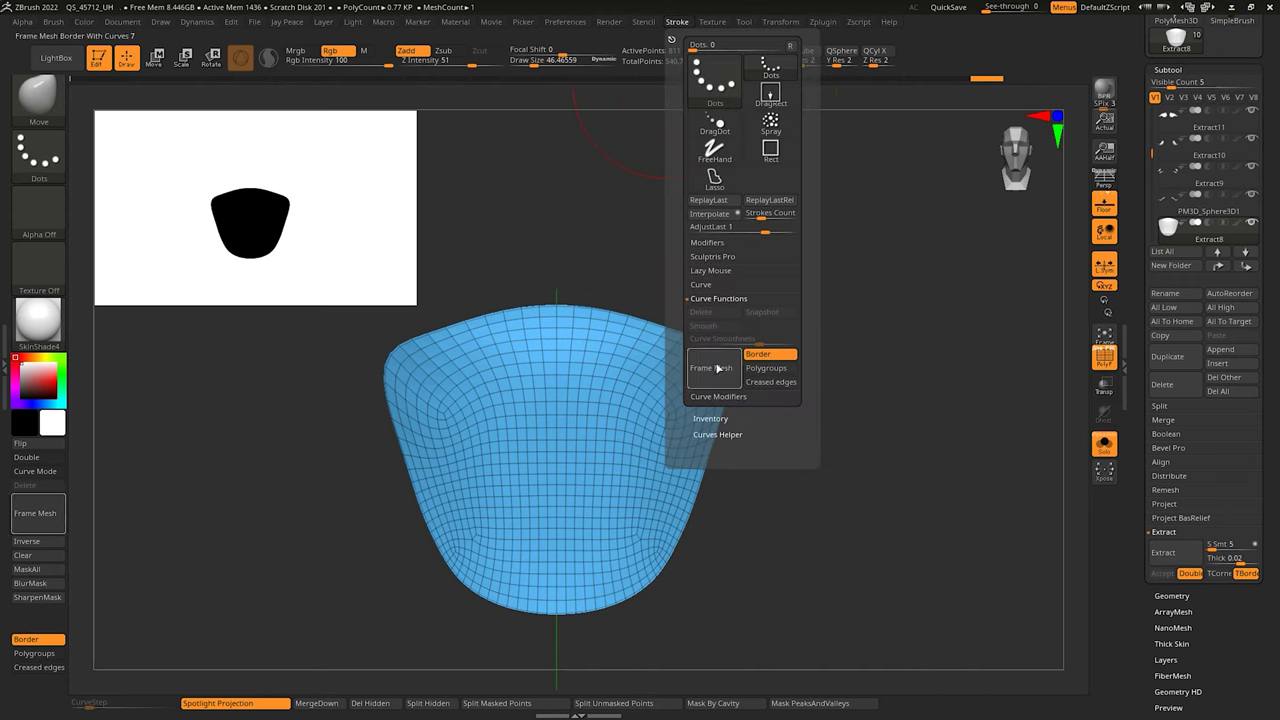
pyautogui.moveTo(669, 315); pyautogui.dragTo(722, 340)
# Step: Load the Armor Edges brush preset from the 60 IMM Armor Edges folder
pyautogui.click(39, 98)
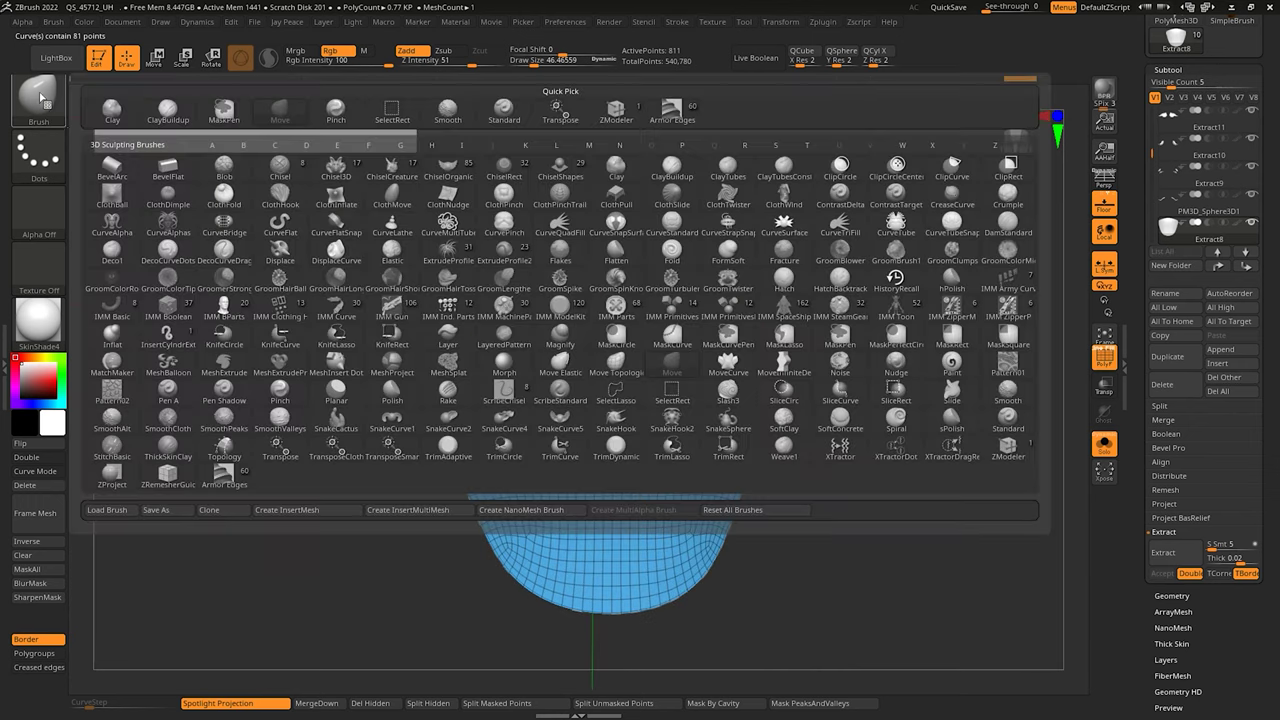
pyautogui.click(114, 511)
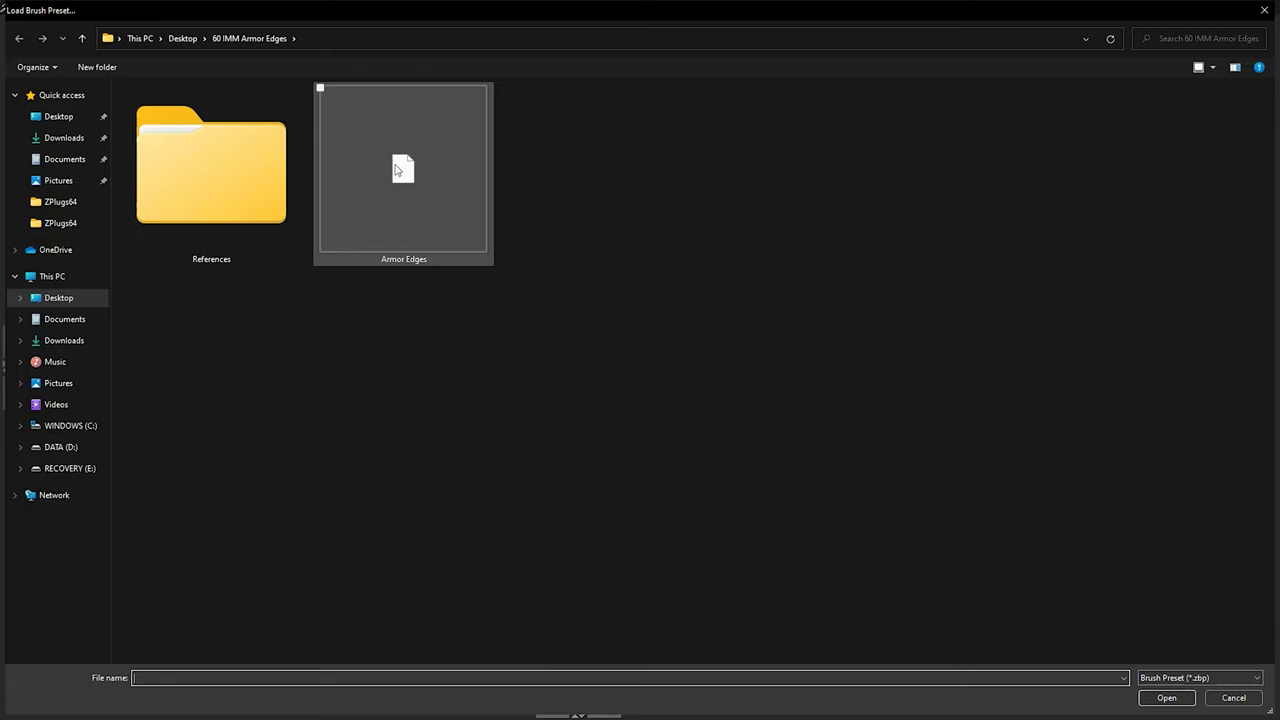
pyautogui.doubleClick(394, 172)
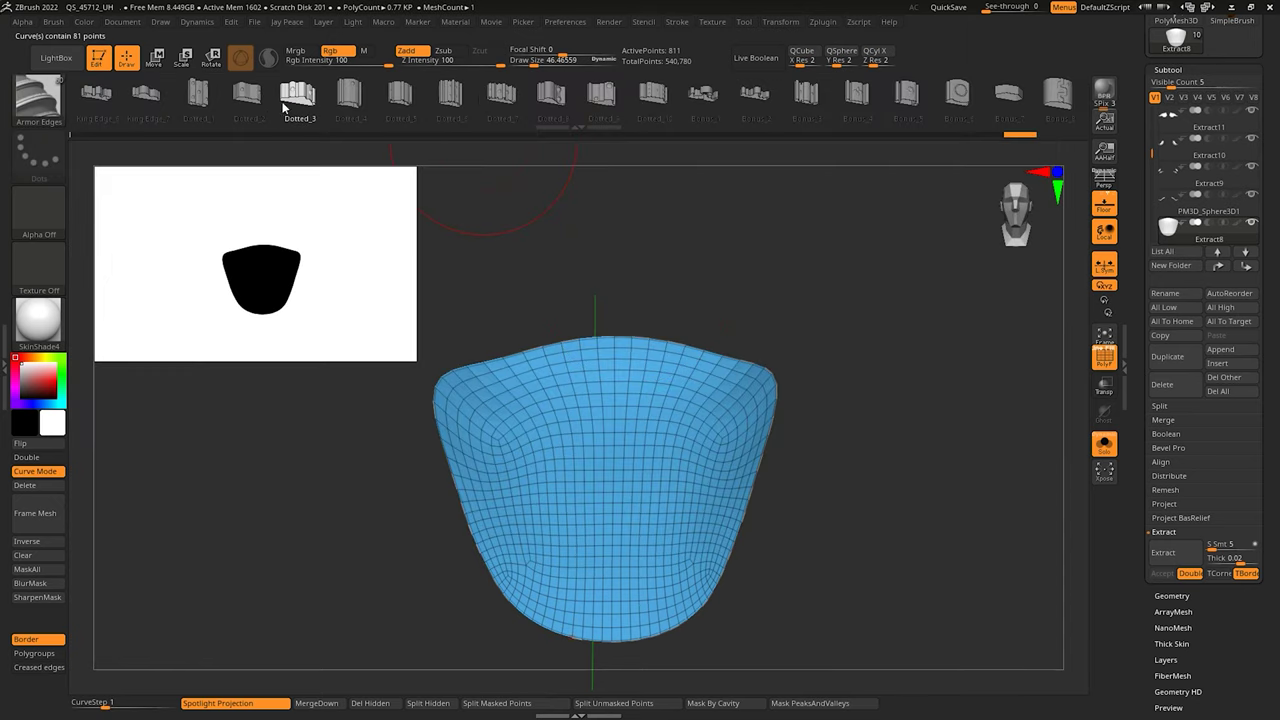
# Step: Apply the Dotted_10 trim along the abdomen plate's border curve at a small draw size and hide the polygroup wireframe
pyautogui.press('m')
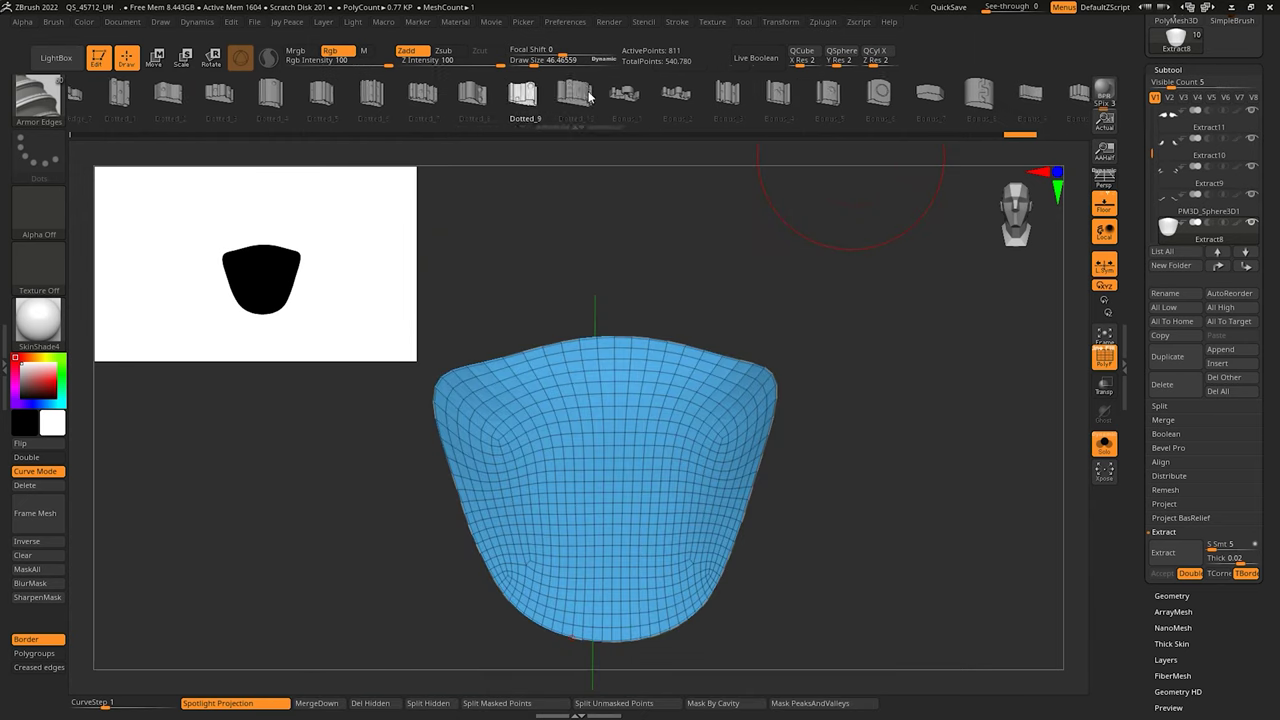
pyautogui.keyDown('ctrl'); pyautogui.moveTo(771, 351); pyautogui.dragTo(877, 370, button='right'); pyautogui.keyUp('ctrl')
pyautogui.keyDown('alt'); pyautogui.moveTo(1060, 335); pyautogui.dragTo(811, 390, button='right'); pyautogui.keyUp('alt')
pyautogui.click(883, 303)
pyautogui.press('Right')
pyautogui.click(811, 392)
pyautogui.moveTo(925, 421); pyautogui.dragTo(884, 444, button='right')
pyautogui.hotkey('shift', 'f')
pyautogui.moveTo(968, 414)
pyautogui.mouseDown(button='right')
pyautogui.moveTo(925, 356)
pyautogui.moveTo(986, 403)
pyautogui.moveTo(915, 325)
pyautogui.mouseUp(button='right')
pyautogui.keyDown('ctrl'); pyautogui.moveTo(930, 335); pyautogui.dragTo(1043, 437, button='right'); pyautogui.keyUp('ctrl')
pyautogui.moveTo(990, 340)
pyautogui.mouseDown(button='right')
pyautogui.moveTo(994, 320)
pyautogui.moveTo(991, 377)
pyautogui.moveTo(896, 333)
pyautogui.moveTo(938, 312)
pyautogui.moveTo(905, 358)
pyautogui.moveTo(917, 386)
pyautogui.moveTo(1007, 457)
pyautogui.moveTo(968, 505)
pyautogui.moveTo(923, 497)
pyautogui.mouseUp(button='right')
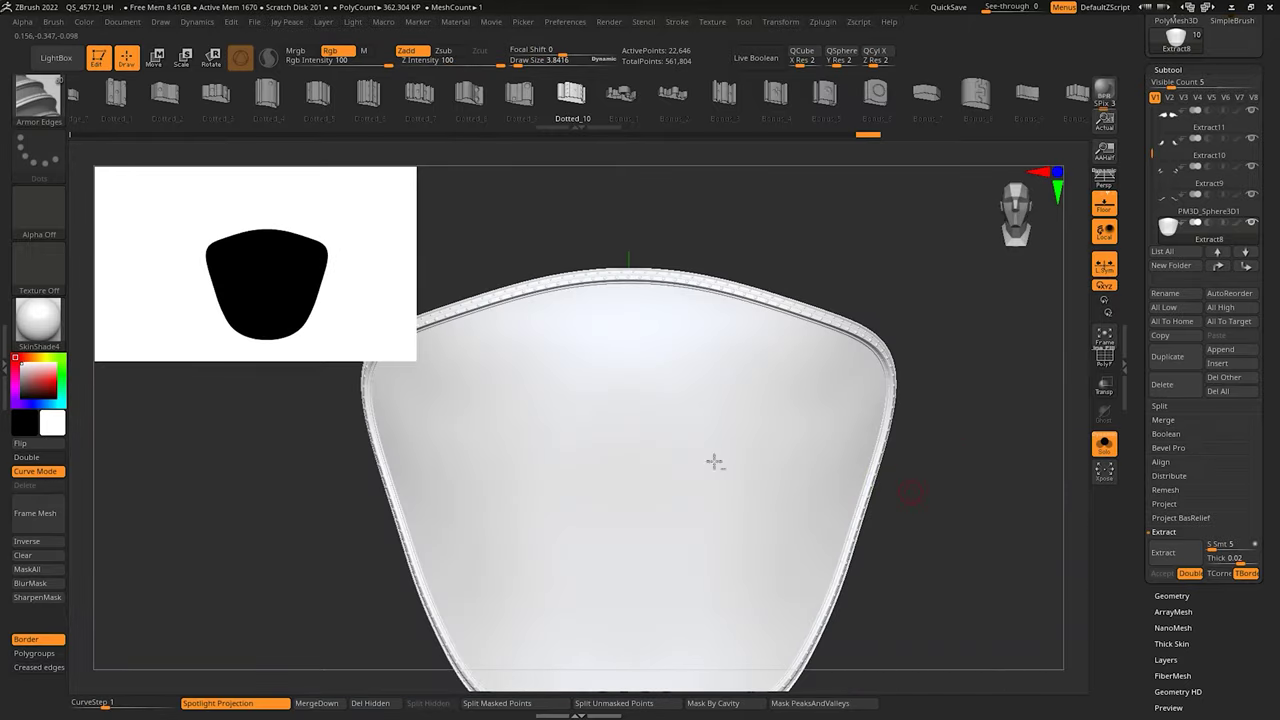
# Step: Set the material to MatCap Gray and show the rest of the character with the abdomen plate again
pyautogui.click(45, 320)
pyautogui.click(272, 340)
pyautogui.moveTo(914, 360); pyautogui.dragTo(1034, 409, button='right')
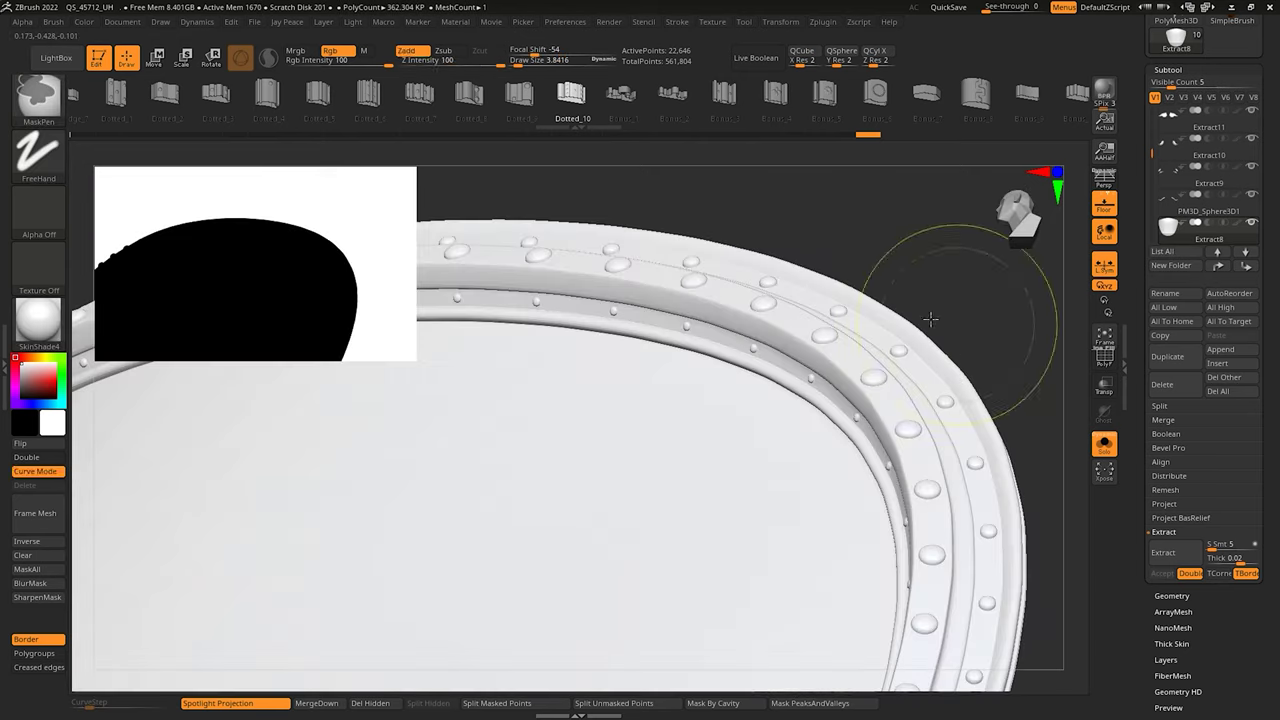
pyautogui.moveTo(931, 319)
pyautogui.keyDown('ctrl'); pyautogui.mouseDown(button='right')
pyautogui.moveTo(991, 400)
pyautogui.moveTo(909, 357)
pyautogui.moveTo(865, 355)
pyautogui.moveTo(980, 446)
pyautogui.moveTo(963, 494)
pyautogui.moveTo(998, 511)
pyautogui.mouseUp(button='right'); pyautogui.keyUp('ctrl')
pyautogui.keyDown('ctrl'); pyautogui.moveTo(927, 486); pyautogui.dragTo(914, 497, button='right'); pyautogui.keyUp('ctrl')
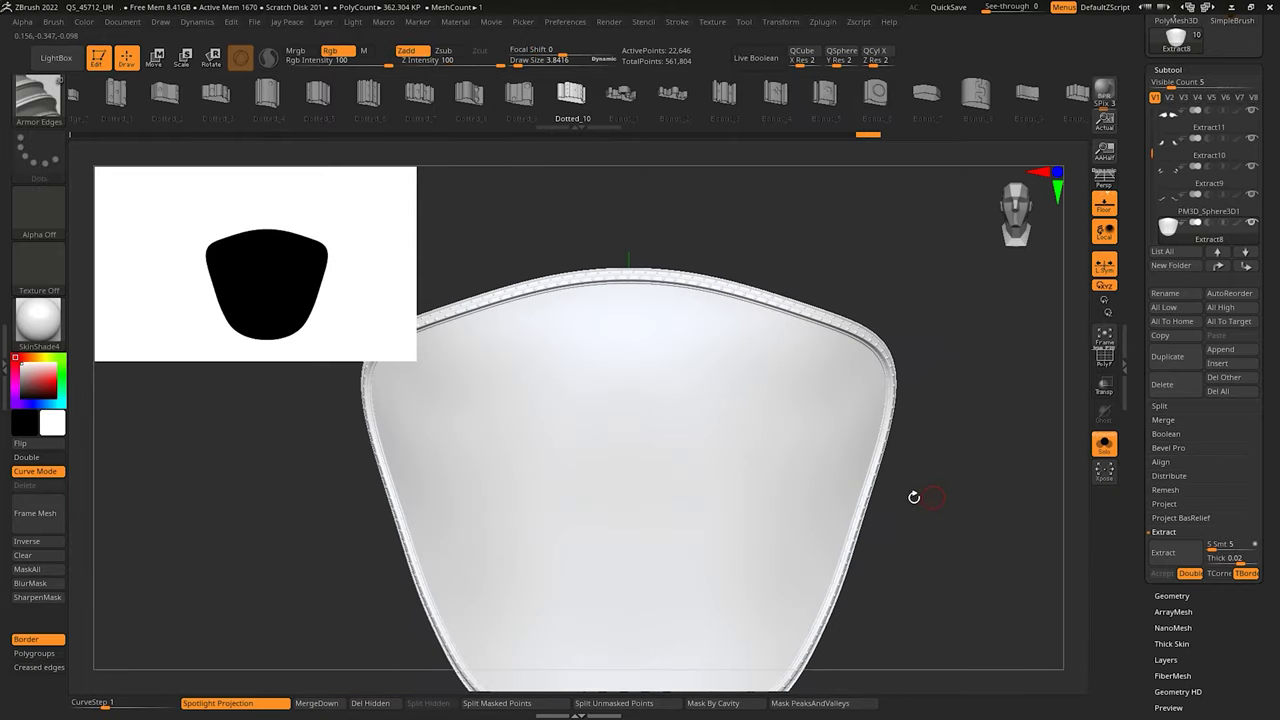
pyautogui.click(53, 316)
pyautogui.click(273, 342)
pyautogui.moveTo(926, 344)
pyautogui.mouseDown(button='right')
pyautogui.moveTo(906, 323)
pyautogui.moveTo(929, 346)
pyautogui.mouseUp(button='right')
pyautogui.moveTo(978, 407)
pyautogui.keyDown('ctrl'); pyautogui.mouseDown(button='right')
pyautogui.moveTo(911, 423)
pyautogui.moveTo(955, 451)
pyautogui.moveTo(893, 430)
pyautogui.moveTo(914, 374)
pyautogui.moveTo(977, 383)
pyautogui.mouseUp(button='right'); pyautogui.keyUp('ctrl')
pyautogui.click(1104, 446)
pyautogui.keyDown('alt'); pyautogui.moveTo(839, 249); pyautogui.dragTo(821, 351, button='right'); pyautogui.keyUp('alt')
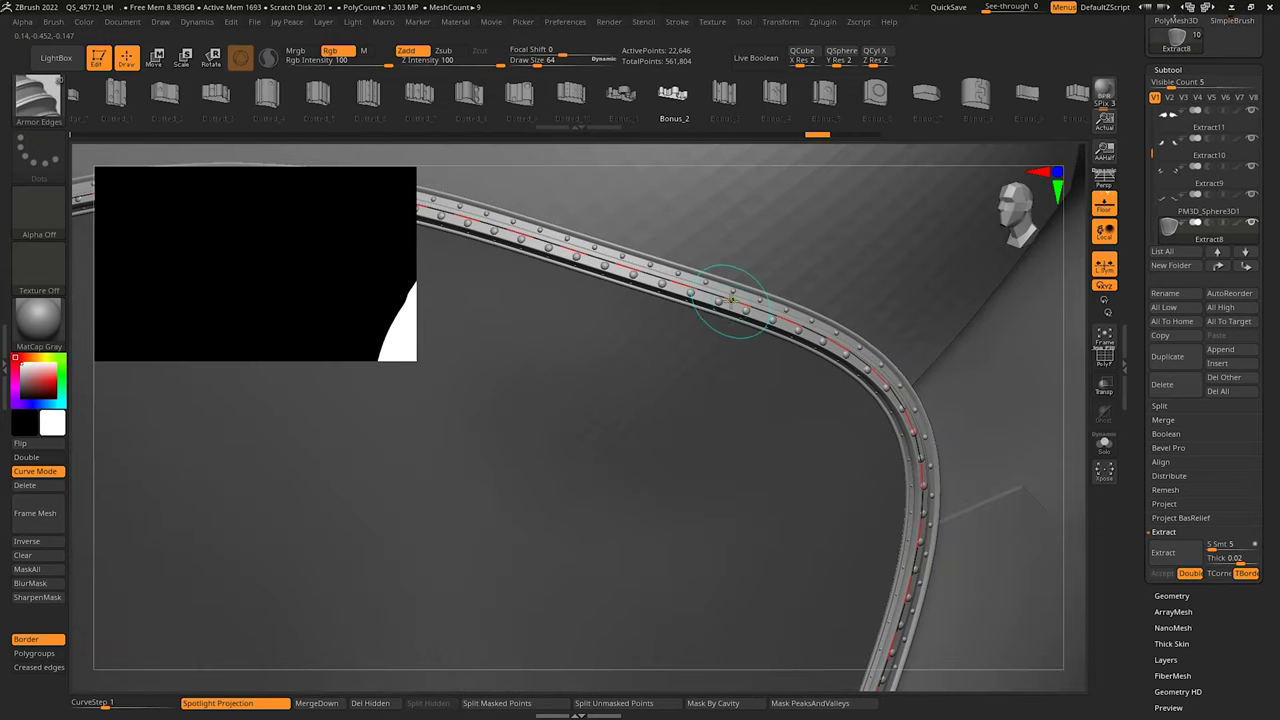
# Step: Try the Bonus_3 and Bonus_6 trims on the abdomen plate's border curve
pyautogui.click(725, 95)
pyautogui.click(893, 384)
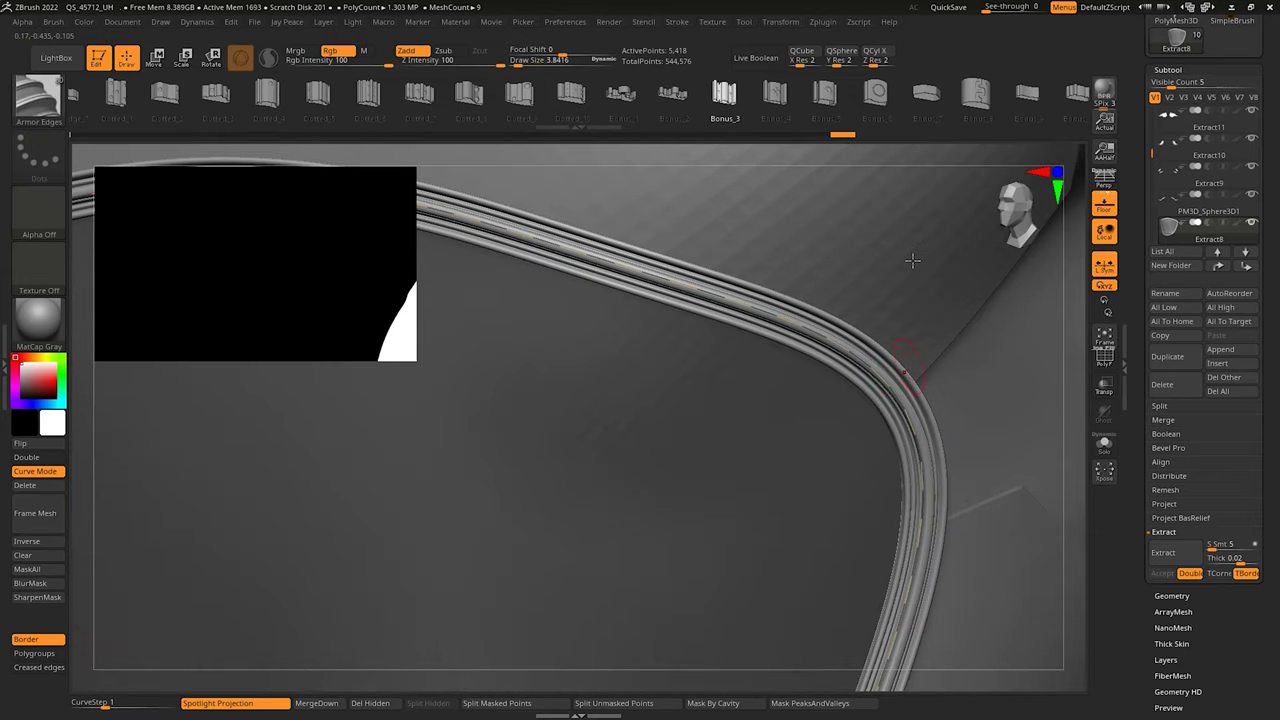
pyautogui.click(780, 320)
pyautogui.click(875, 95)
pyautogui.click(882, 378)
pyautogui.keyDown('ctrl'); pyautogui.moveTo(882, 378); pyautogui.dragTo(806, 350, button='right'); pyautogui.keyUp('ctrl')
pyautogui.keyDown('ctrl'); pyautogui.moveTo(806, 350); pyautogui.dragTo(809, 384, button='right'); pyautogui.keyUp('ctrl')
# Step: Shrink the silhouette thumbnail and put the Dotted_5 trim on the abdomen plate's border, checking it against the whole figure
pyautogui.moveTo(374, 314); pyautogui.dragTo(89, 160)
pyautogui.moveTo(722, 392); pyautogui.dragTo(733, 368, button='right')
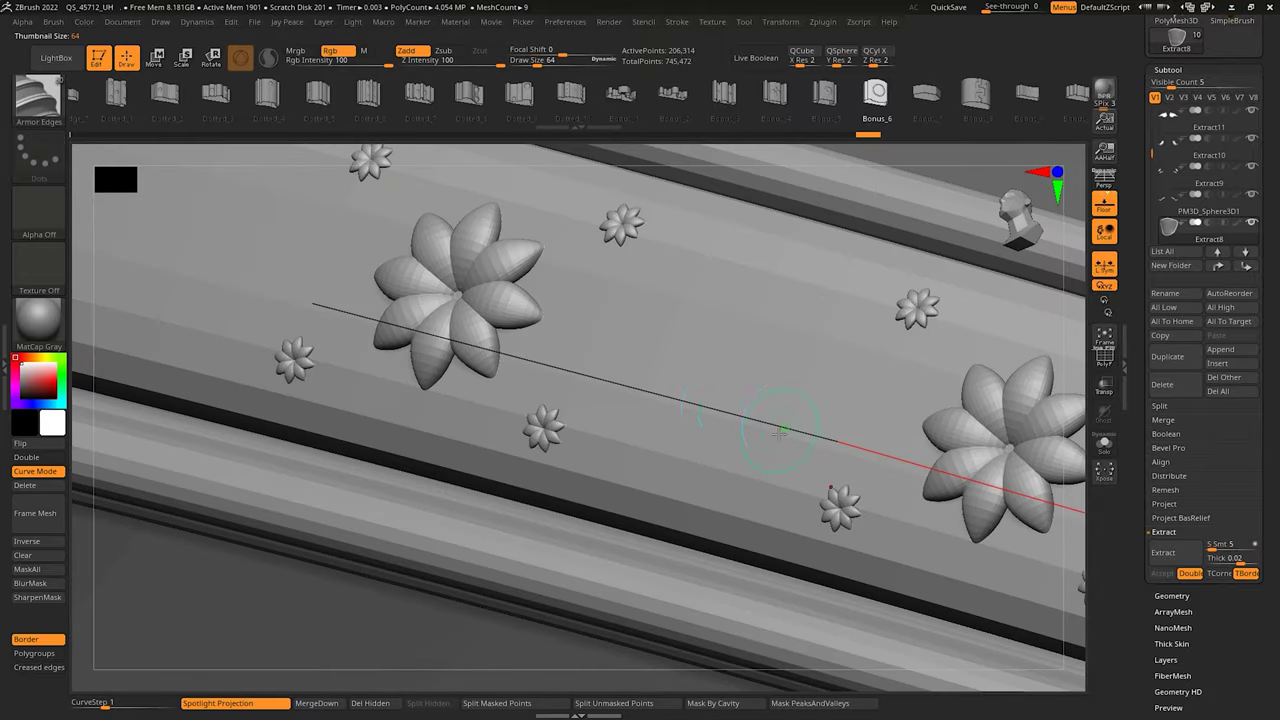
pyautogui.hotkey('shift', 'f')
pyautogui.hotkey('shift', 'f')
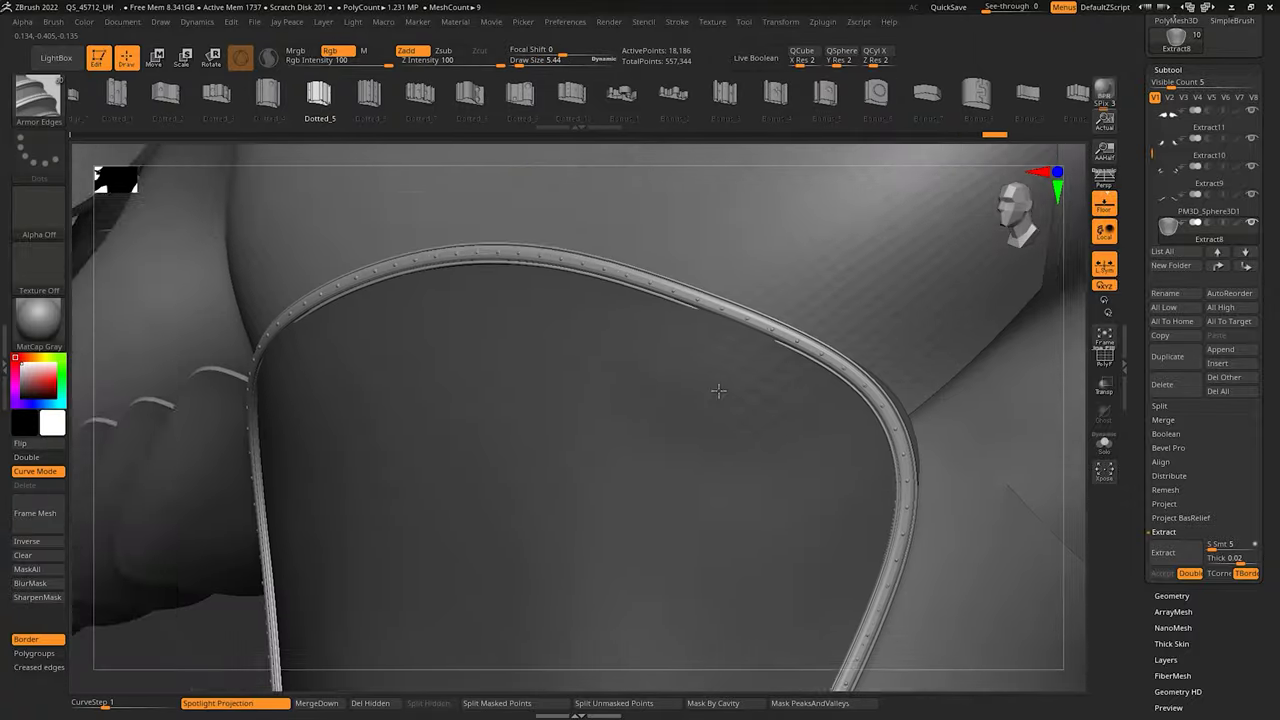
pyautogui.press('s')
pyautogui.press('b')
pyautogui.press('m')
pyautogui.press('v')
pyautogui.moveTo(757, 376)
pyautogui.mouseDown(button='right')
pyautogui.moveTo(813, 366)
pyautogui.moveTo(814, 411)
pyautogui.moveTo(877, 394)
pyautogui.moveTo(831, 506)
pyautogui.mouseUp(button='right')
pyautogui.moveTo(901, 476); pyautogui.dragTo(927, 492, button='right')
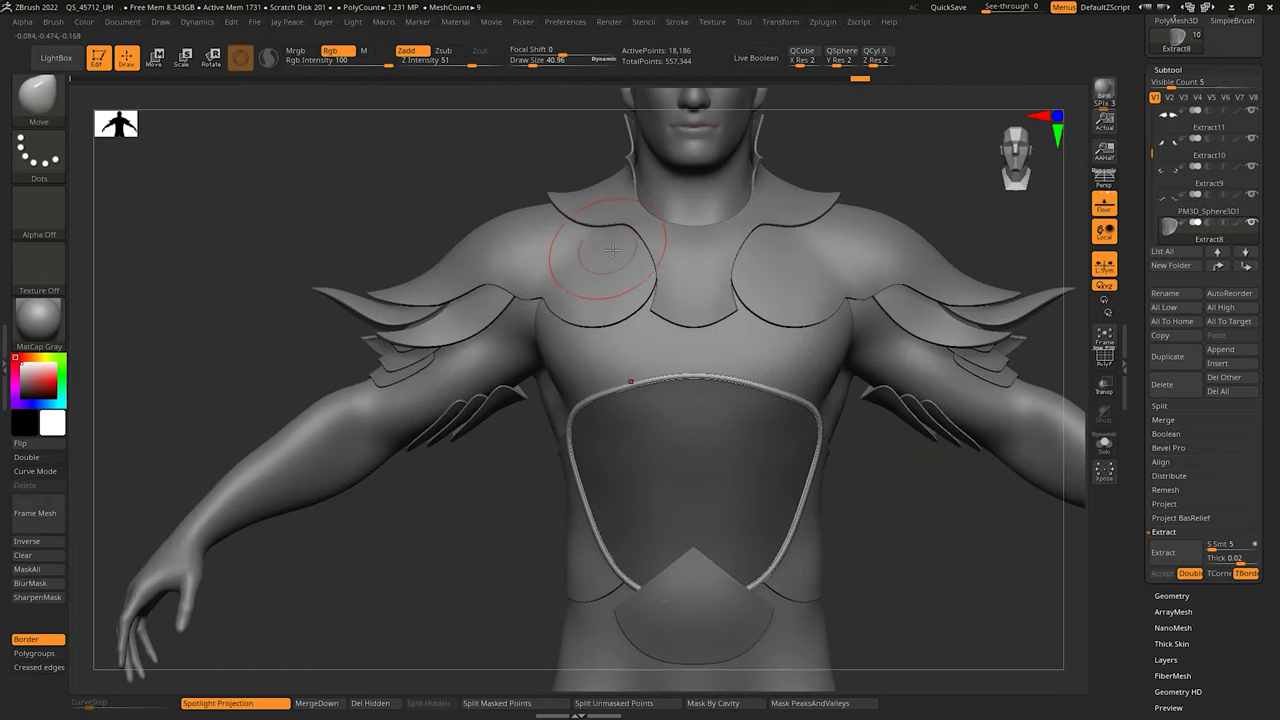
# Step: Replace the abdomen plate's trim with a slimmer Armor Edges design and delete the border curve
pyautogui.press('b')
pyautogui.click(350, 652)
pyautogui.press('m')
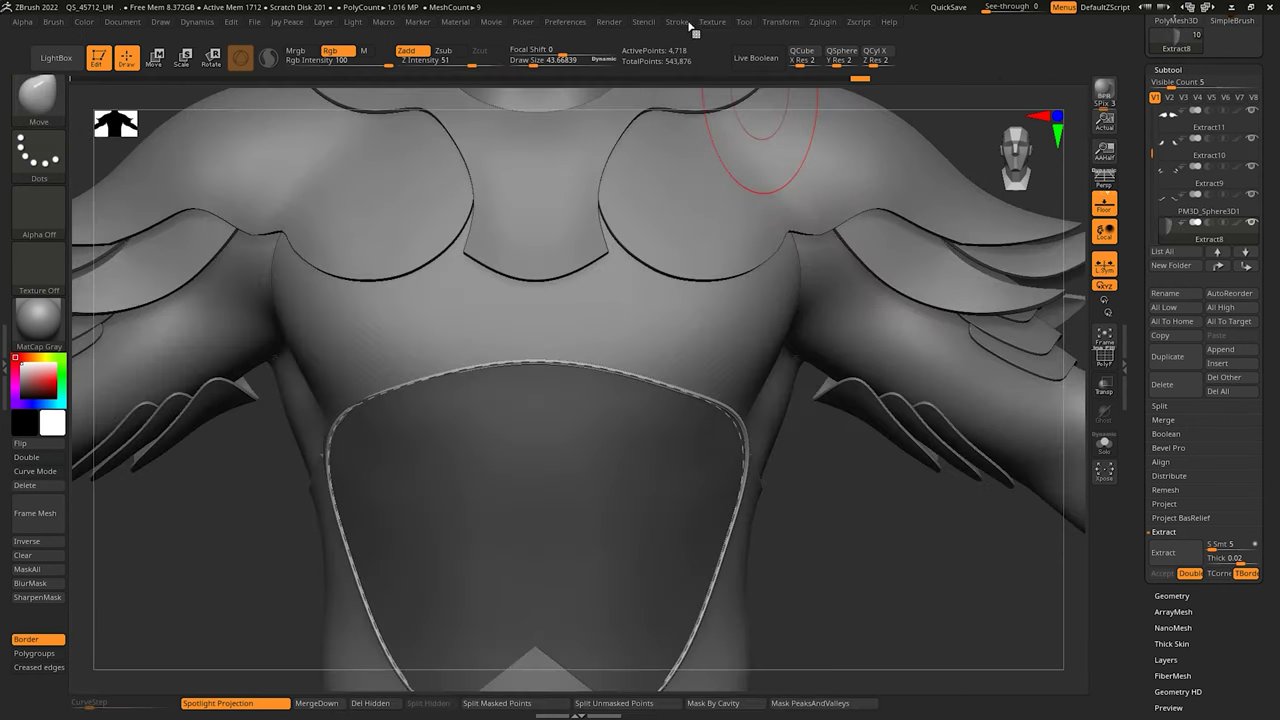
pyautogui.click(677, 21)
pyautogui.click(709, 317)
pyautogui.moveTo(705, 380)
pyautogui.keyDown('ctrl'); pyautogui.mouseDown(button='right')
pyautogui.moveTo(700, 430)
pyautogui.moveTo(650, 435)
pyautogui.moveTo(754, 443)
pyautogui.moveTo(501, 339)
pyautogui.mouseUp(button='right'); pyautogui.keyUp('ctrl')
pyautogui.moveTo(497, 334); pyautogui.dragTo(503, 332)
pyautogui.press('a')
pyautogui.click(668, 436)
pyautogui.hotkey('ctrl', 'z')
pyautogui.press('a')
pyautogui.click(784, 440)
pyautogui.moveTo(784, 440); pyautogui.dragTo(800, 370, button='right')
# Step: Select the chest plate, isolate its outer surface with the polygroup wireframe on, and frame its border with curves
pyautogui.keyDown('alt'); pyautogui.click(740, 287); pyautogui.keyUp('alt')
pyautogui.moveTo(740, 289)
pyautogui.keyDown('ctrl'); pyautogui.mouseDown(button='right')
pyautogui.moveTo(820, 371)
pyautogui.moveTo(790, 384)
pyautogui.moveTo(756, 330)
pyautogui.mouseUp(button='right'); pyautogui.keyUp('ctrl')
pyautogui.hotkey('shift', 'f')
pyautogui.keyDown('ctrl'); pyautogui.keyDown('shift'); pyautogui.click(726, 286); pyautogui.keyUp('shift'); pyautogui.keyUp('ctrl')
pyautogui.keyDown('ctrl'); pyautogui.moveTo(756, 330); pyautogui.dragTo(763, 366, button='right'); pyautogui.keyUp('ctrl')
pyautogui.moveTo(677, 22)
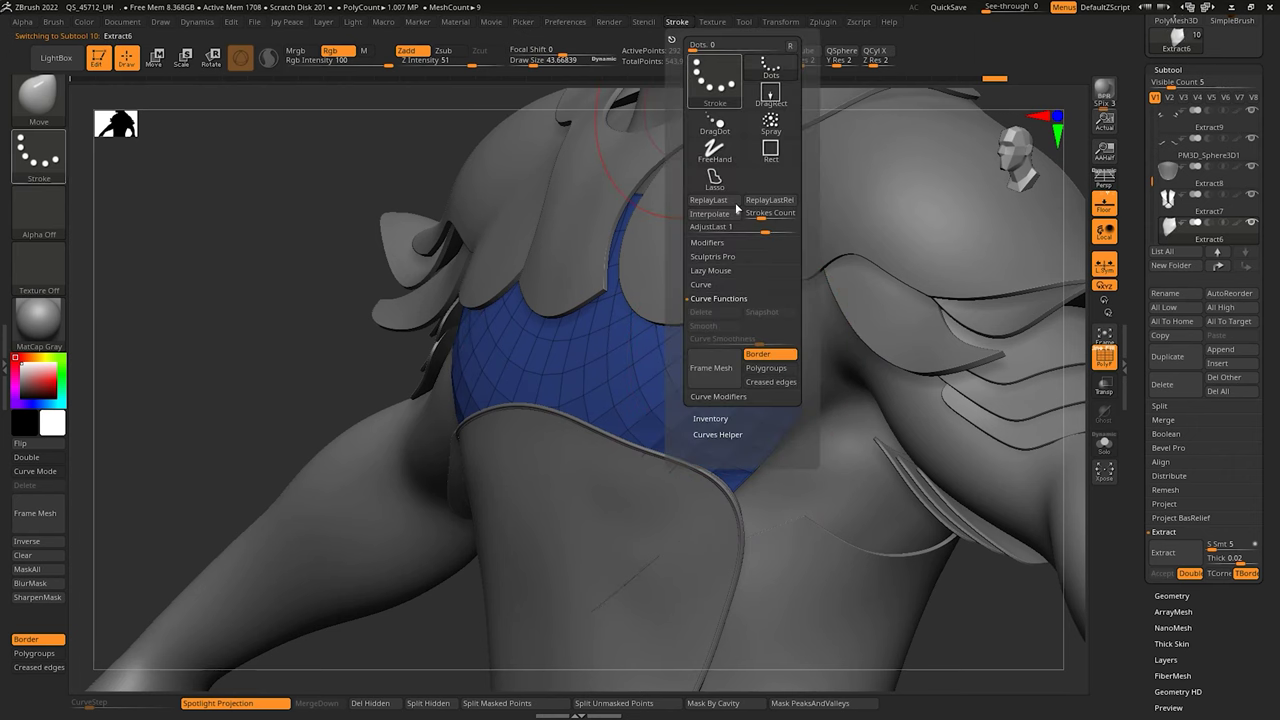
pyautogui.moveTo(370, 272); pyautogui.dragTo(316, 270, button='right')
# Step: Choose the Armor Edges brush at a small draw size and try its Special_4 trim along the chest plate's border
pyautogui.press('s')
pyautogui.click(309, 272)
pyautogui.press('b')
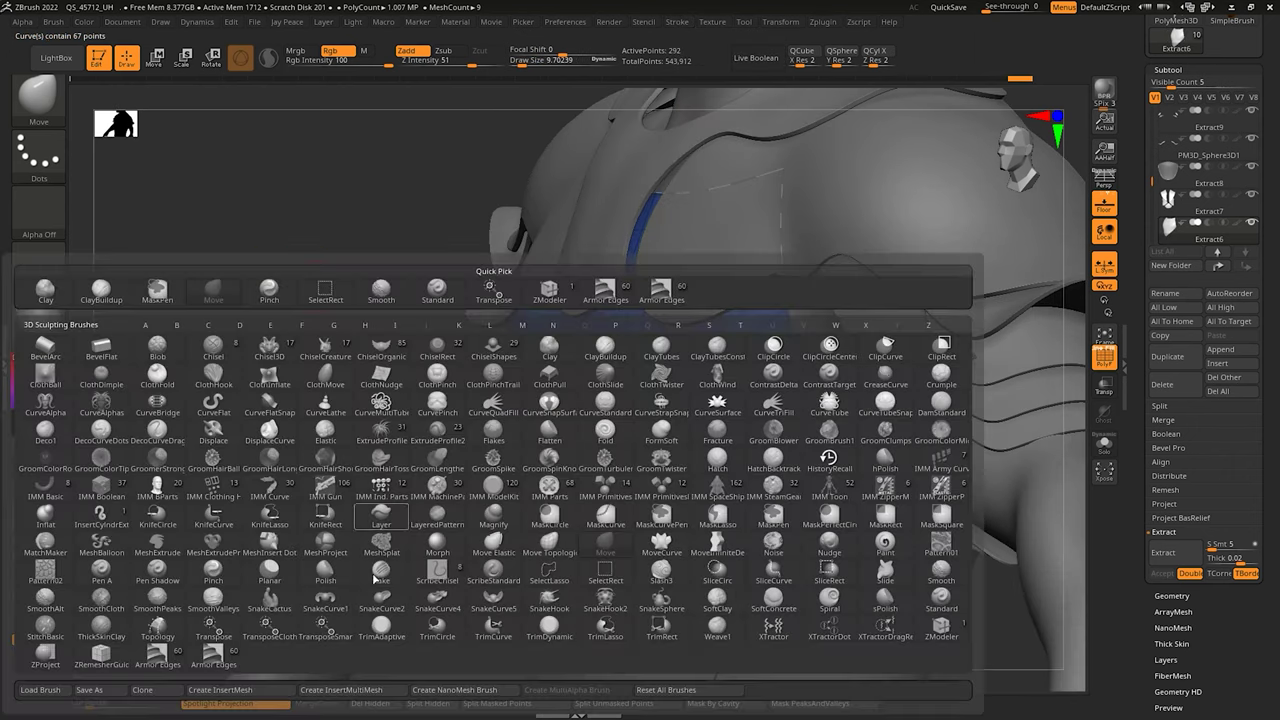
pyautogui.click(603, 288)
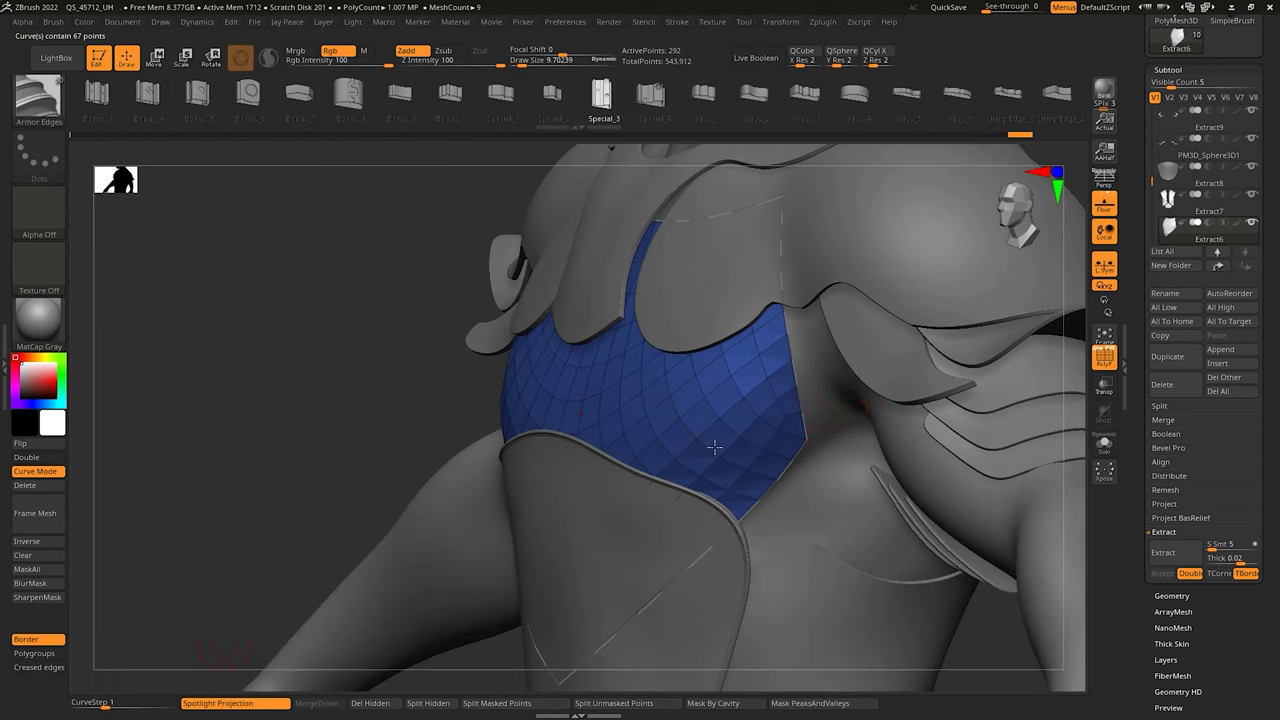
pyautogui.click(782, 350)
pyautogui.moveTo(780, 351); pyautogui.dragTo(812, 352, button='right')
pyautogui.keyDown('ctrl'); pyautogui.moveTo(812, 352); pyautogui.dragTo(712, 403, button='right'); pyautogui.keyUp('ctrl')
pyautogui.hotkey('shift', 'f')
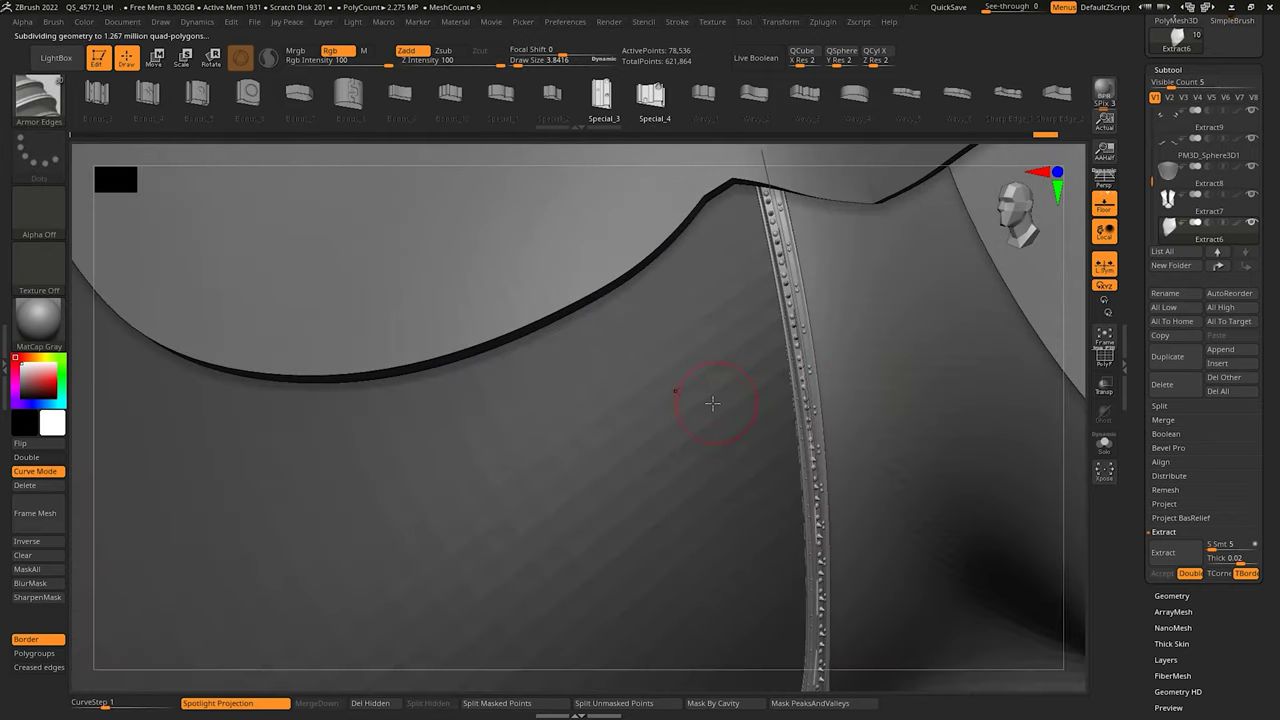
pyautogui.hotkey('ctrl', 'z')
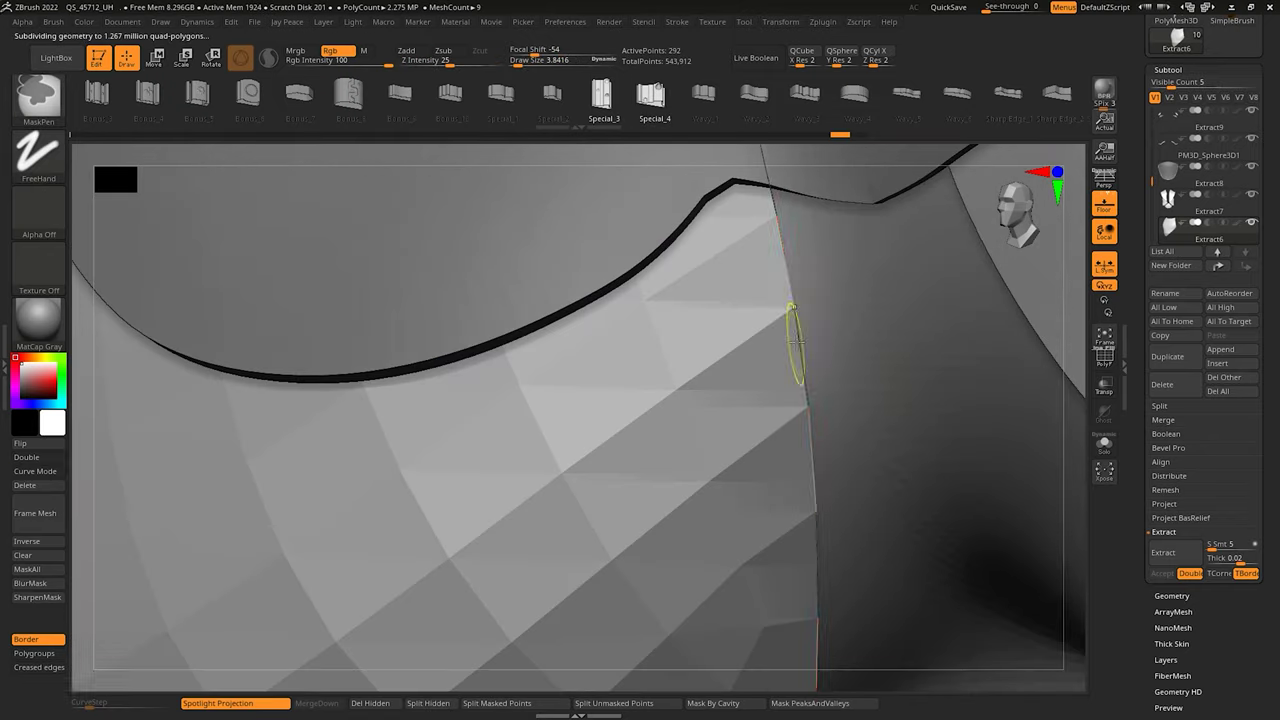
# Step: Try the Wavy_1 trim on the chest plate's border curve and inspect it up close
pyautogui.press('Right')
pyautogui.click(794, 345)
pyautogui.keyDown('ctrl'); pyautogui.moveTo(730, 397); pyautogui.dragTo(660, 430, button='right'); pyautogui.keyUp('ctrl')
pyautogui.keyDown('ctrl'); pyautogui.moveTo(660, 430); pyautogui.dragTo(610, 470, button='right'); pyautogui.keyUp('ctrl')
pyautogui.moveTo(610, 470); pyautogui.dragTo(685, 426, button='right')
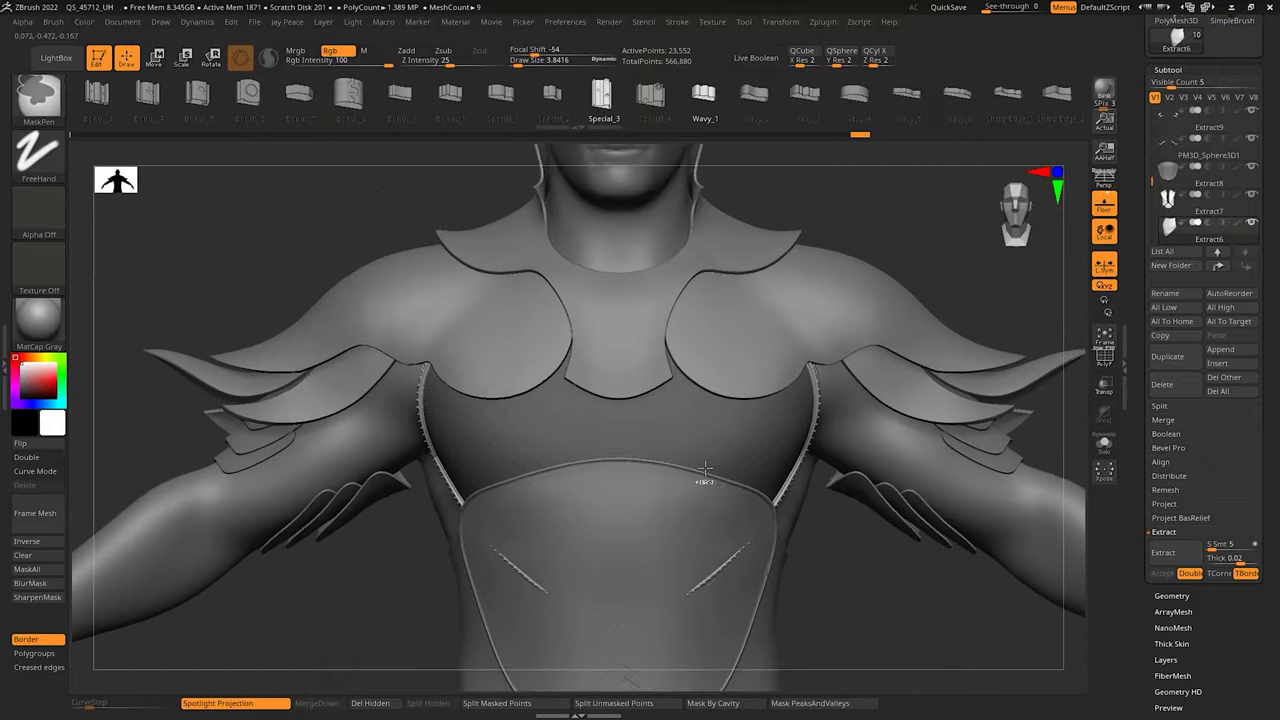
pyautogui.click(760, 100)
pyautogui.moveTo(868, 345)
pyautogui.mouseDown(button='right')
pyautogui.moveTo(785, 380)
pyautogui.moveTo(807, 422)
pyautogui.moveTo(802, 472)
pyautogui.mouseUp(button='right')
pyautogui.keyDown('ctrl'); pyautogui.moveTo(822, 350); pyautogui.dragTo(834, 394, button='right'); pyautogui.keyUp('ctrl')
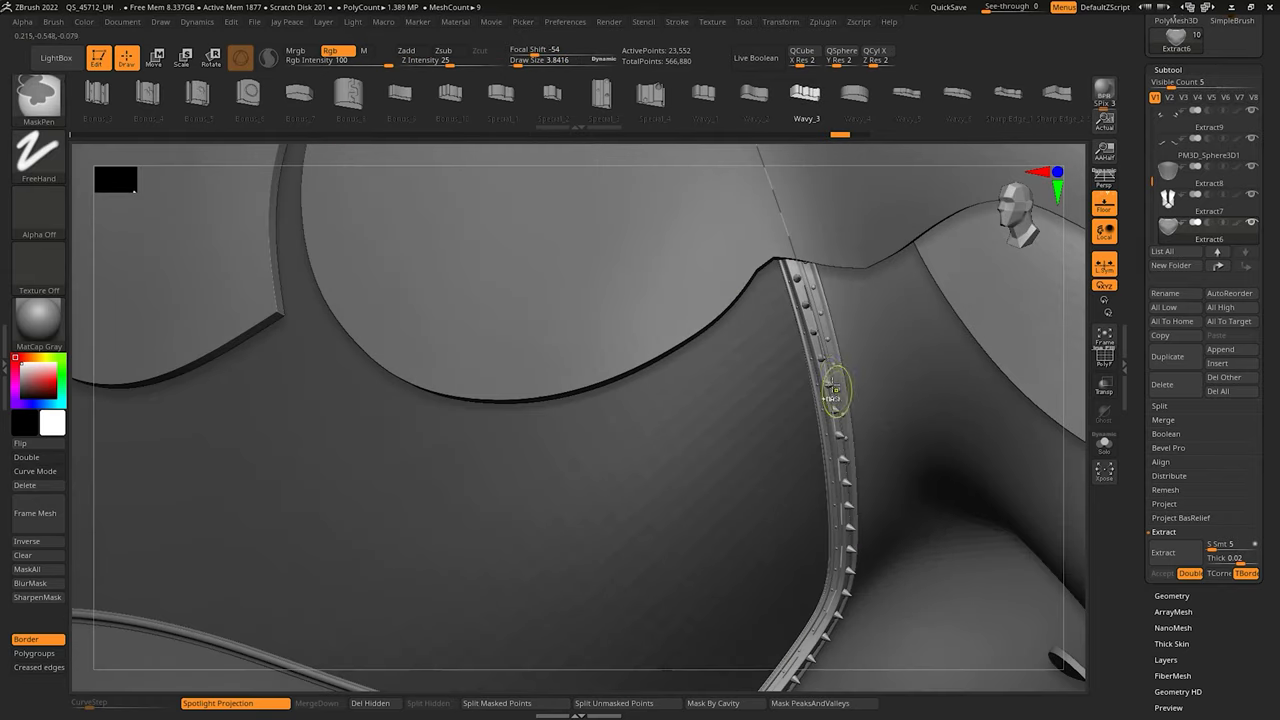
# Step: Undo the spiked trim and apply the Wavy_4 trim to the chest plate's border instead
pyautogui.hotkey('ctrl', 'z')
pyautogui.press('Right')
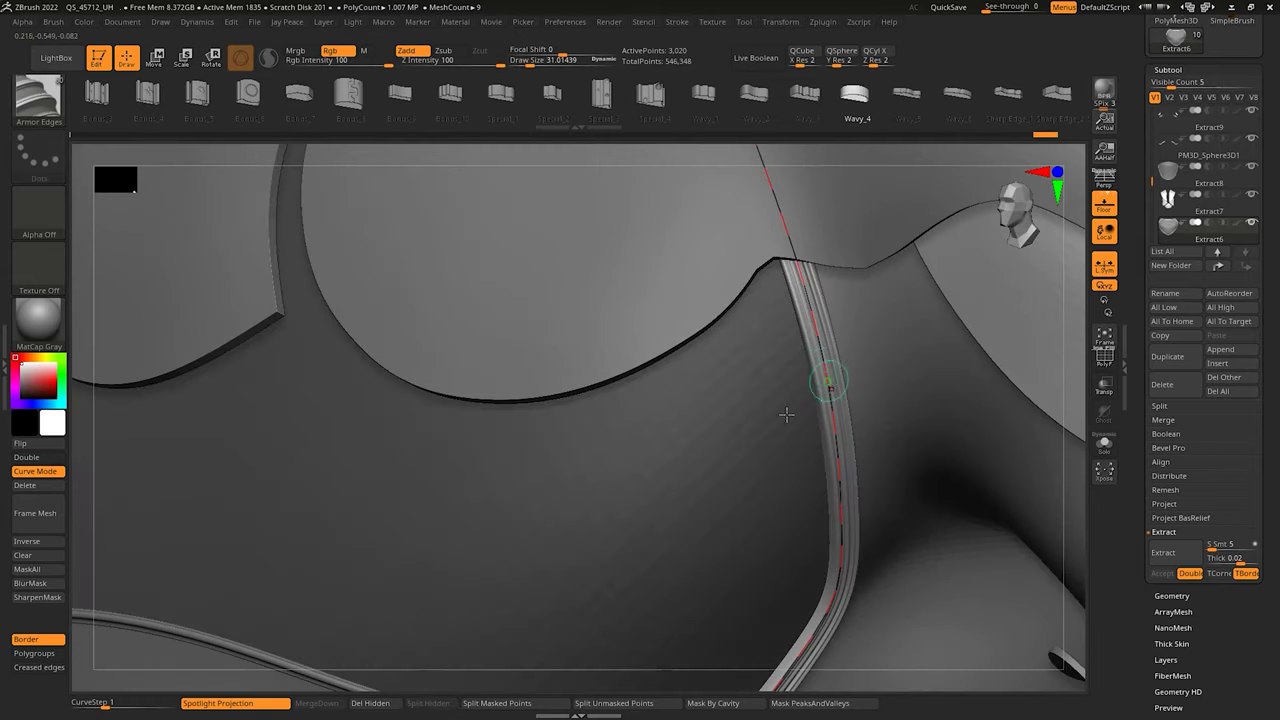
pyautogui.moveTo(790, 452)
pyautogui.keyDown('ctrl'); pyautogui.mouseDown(button='right')
pyautogui.moveTo(780, 400)
pyautogui.moveTo(785, 455)
pyautogui.moveTo(666, 404)
pyautogui.mouseUp(button='right'); pyautogui.keyUp('ctrl')
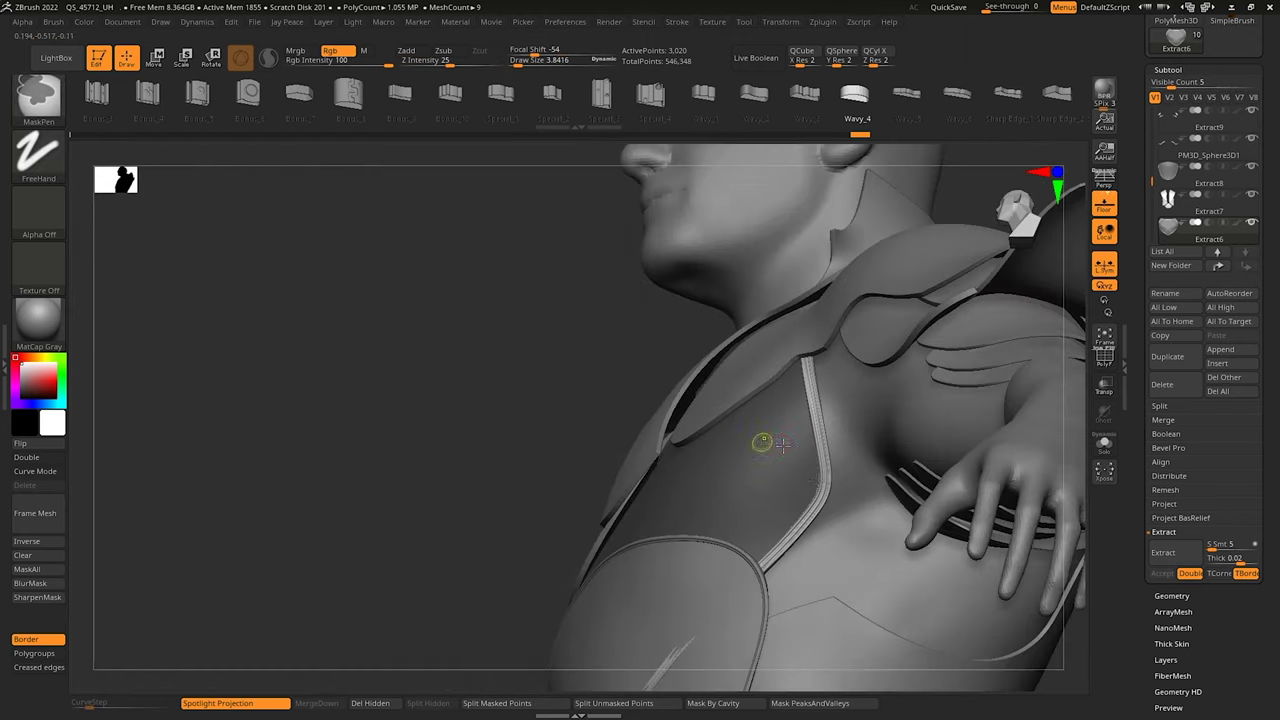
# Step: Adjust the chest plate's trim where it crosses the abdomen plate with the Move brush at a draw size of about 91
pyautogui.moveTo(763, 443)
pyautogui.mouseDown(button='right')
pyautogui.moveTo(820, 563)
pyautogui.moveTo(815, 495)
pyautogui.moveTo(731, 503)
pyautogui.mouseUp(button='right')
pyautogui.press('s')
pyautogui.moveTo(820, 500); pyautogui.dragTo(834, 498)
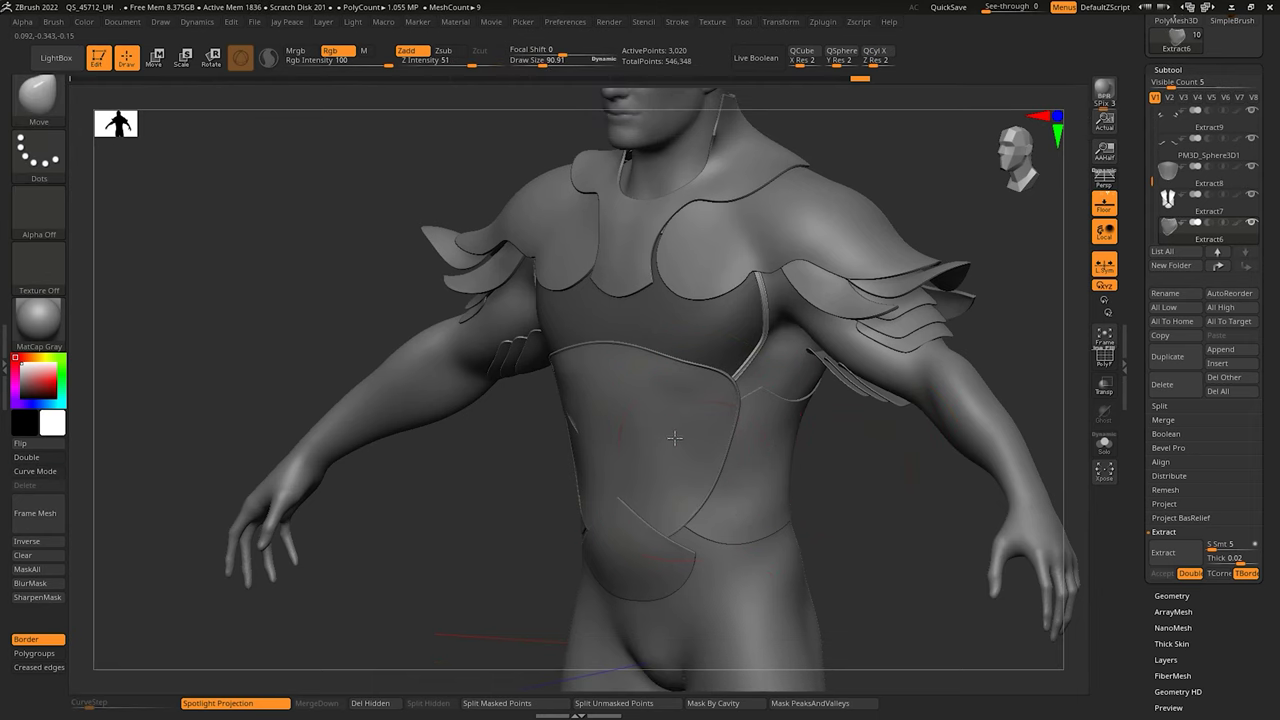
pyautogui.moveTo(675, 438); pyautogui.dragTo(672, 434, button='right')
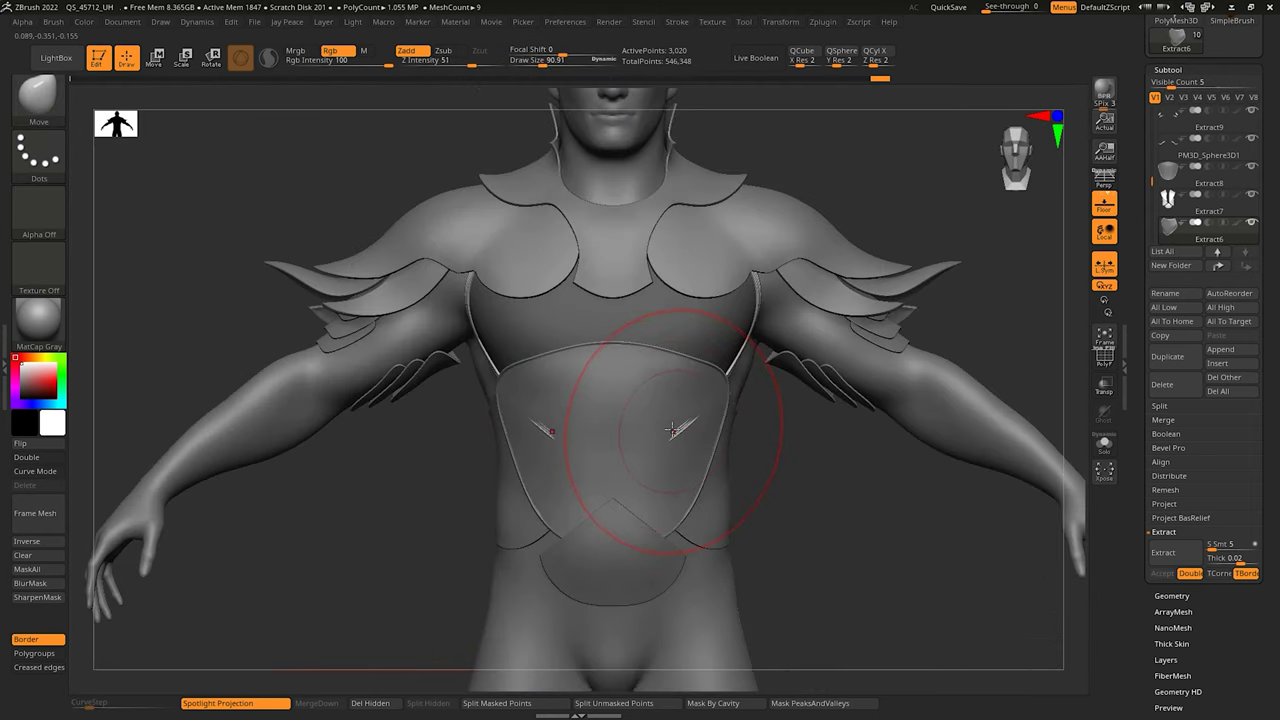
pyautogui.moveTo(799, 420)
pyautogui.keyDown('alt'); pyautogui.mouseDown(button='right')
pyautogui.moveTo(820, 491)
pyautogui.moveTo(760, 480)
pyautogui.mouseUp(button='right'); pyautogui.keyUp('alt')
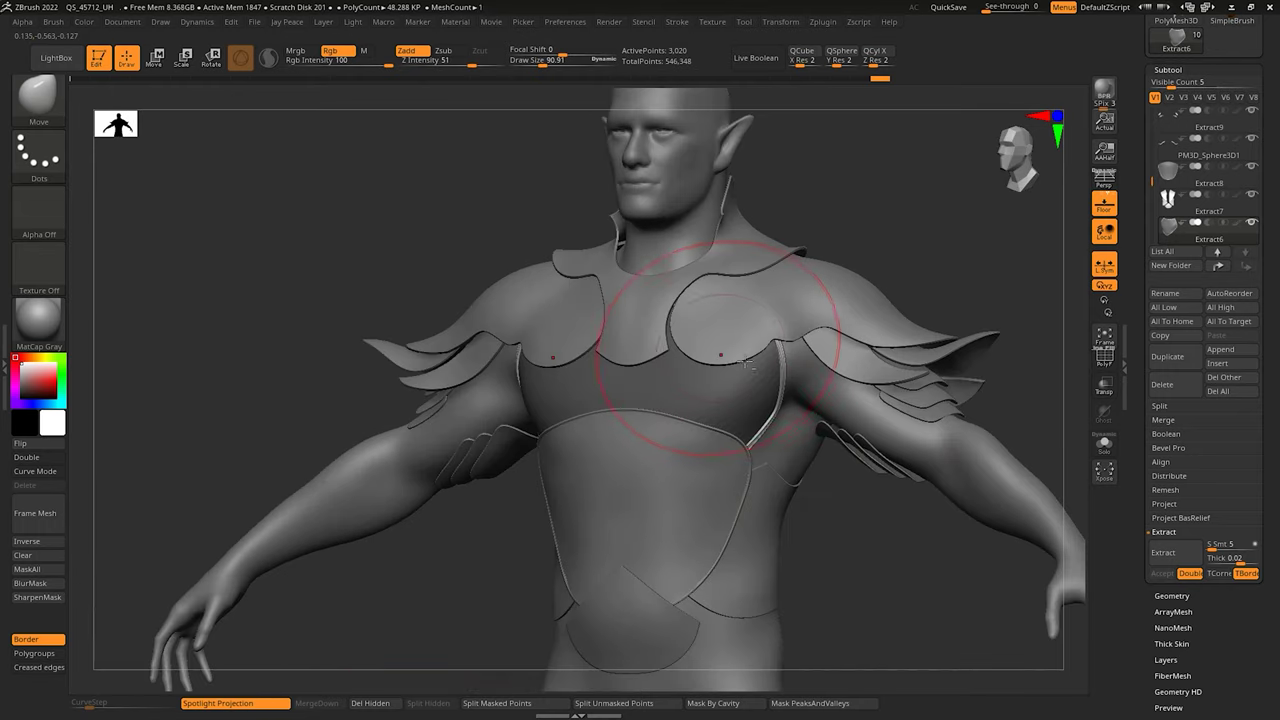
# Step: Select the shoulder plates, reduce the draw size to about 4.6, and frame their borders with curves
pyautogui.keyDown('ctrl'); pyautogui.moveTo(715, 344); pyautogui.dragTo(790, 386, button='right'); pyautogui.keyUp('ctrl')
pyautogui.keyDown('alt'); pyautogui.click(803, 386); pyautogui.keyUp('alt')
pyautogui.press('s')
pyautogui.moveTo(803, 386); pyautogui.dragTo(785, 386)
pyautogui.keyDown('shift'); pyautogui.moveTo(801, 195); pyautogui.dragTo(764, 92, button='right'); pyautogui.keyUp('shift')
pyautogui.press('space')
pyautogui.press('space')
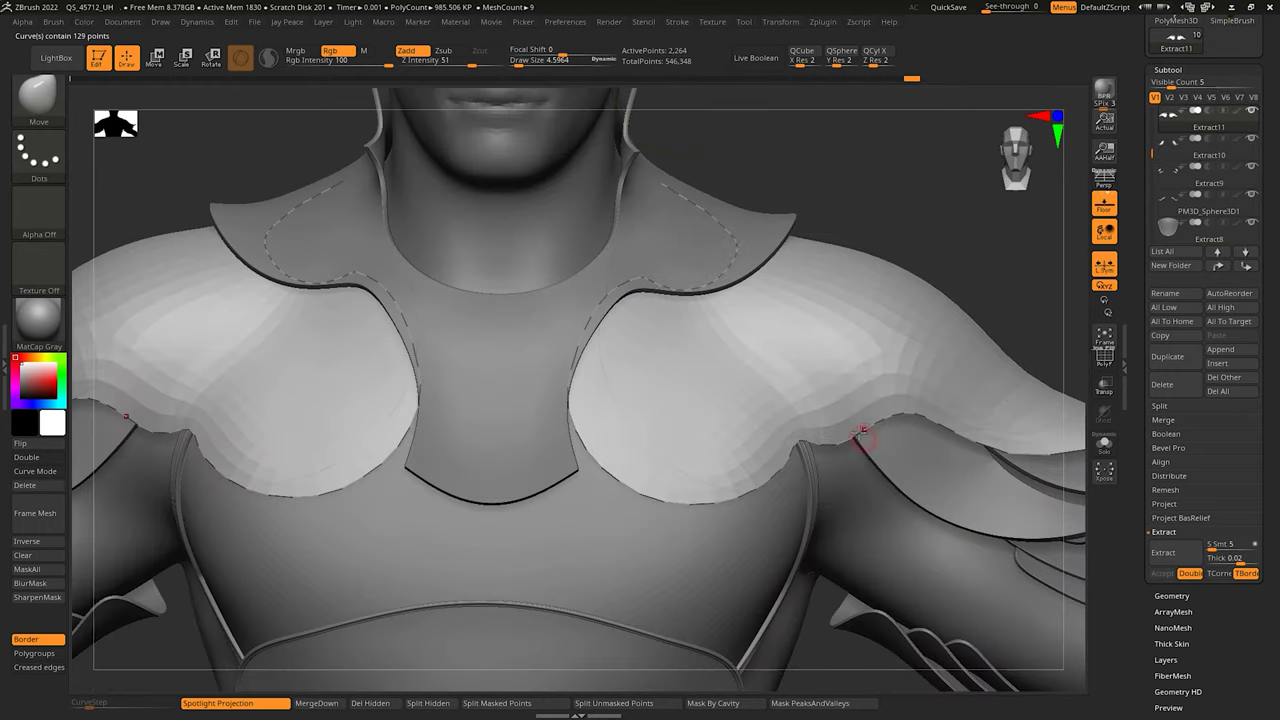
# Step: Apply a smooth Armor Edges trim along the shoulder plates' border curves
pyautogui.press('b')
pyautogui.click(518, 651)
pyautogui.click(35, 513)
pyautogui.click(916, 445)
pyautogui.moveTo(916, 445)
pyautogui.mouseDown(button='right')
pyautogui.moveTo(863, 363)
pyautogui.moveTo(906, 500)
pyautogui.moveTo(831, 436)
pyautogui.moveTo(908, 346)
pyautogui.moveTo(836, 463)
pyautogui.moveTo(757, 382)
pyautogui.mouseUp(button='right')
# Step: Select the collar piece, isolate its outer surface, and frame its border with curves
pyautogui.keyDown('alt'); pyautogui.click(780, 270); pyautogui.keyUp('alt')
pyautogui.keyDown('ctrl'); pyautogui.moveTo(843, 198); pyautogui.dragTo(869, 189); pyautogui.keyUp('ctrl')
pyautogui.keyDown('ctrl'); pyautogui.keyDown('shift'); pyautogui.click(776, 255); pyautogui.keyUp('shift'); pyautogui.keyUp('ctrl')
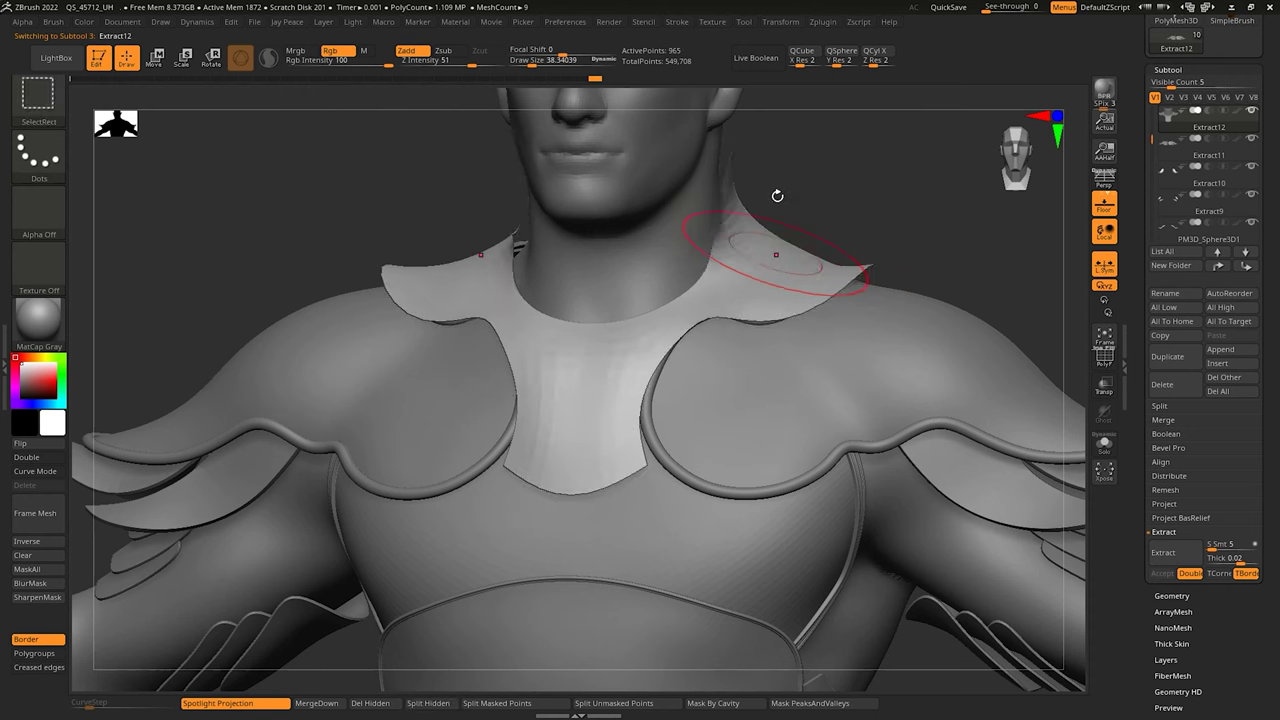
pyautogui.moveTo(675, 25)
pyautogui.click(714, 367)
pyautogui.moveTo(850, 145); pyautogui.dragTo(863, 164, button='right')
# Step: Apply the Wavy_4 Armor Edges trim along the collar's border curves at a draw size of about 4.6
pyautogui.press('b')
pyautogui.click(498, 566)
pyautogui.press('b')
pyautogui.click(218, 656)
pyautogui.press('s')
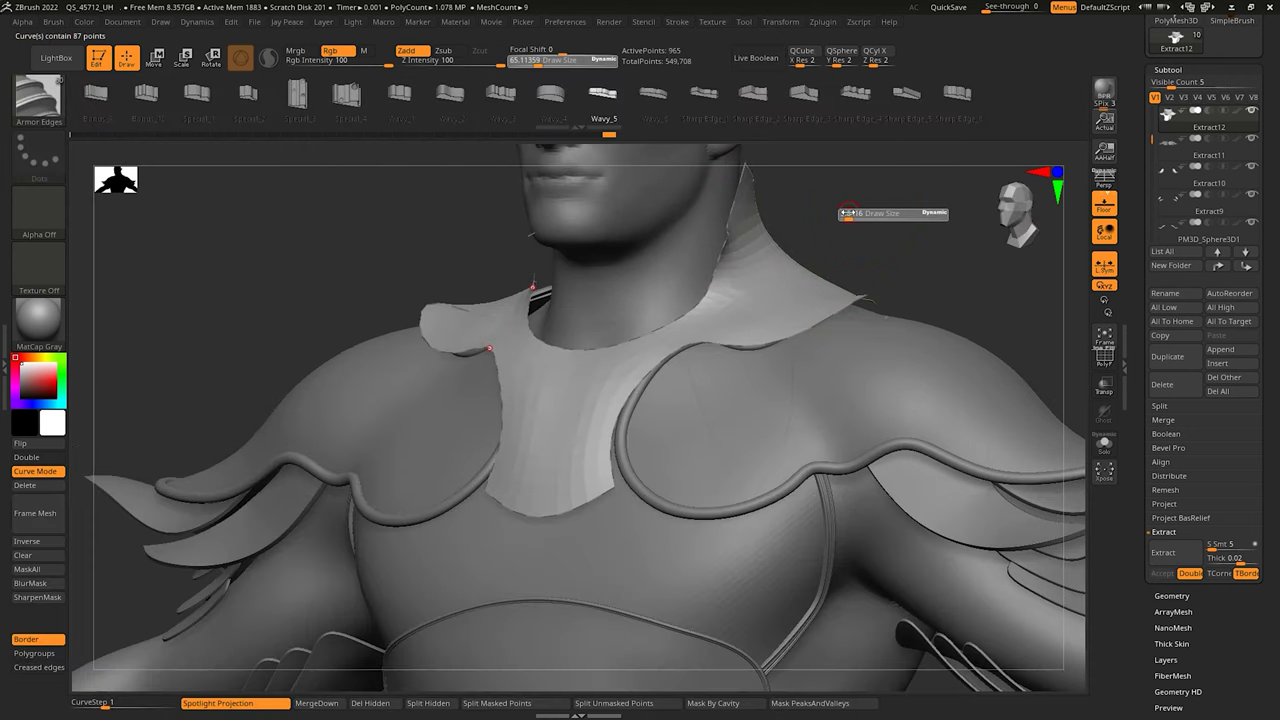
pyautogui.keyDown('ctrl'); pyautogui.moveTo(710, 229); pyautogui.dragTo(607, 148, button='right'); pyautogui.keyUp('ctrl')
pyautogui.click(721, 263)
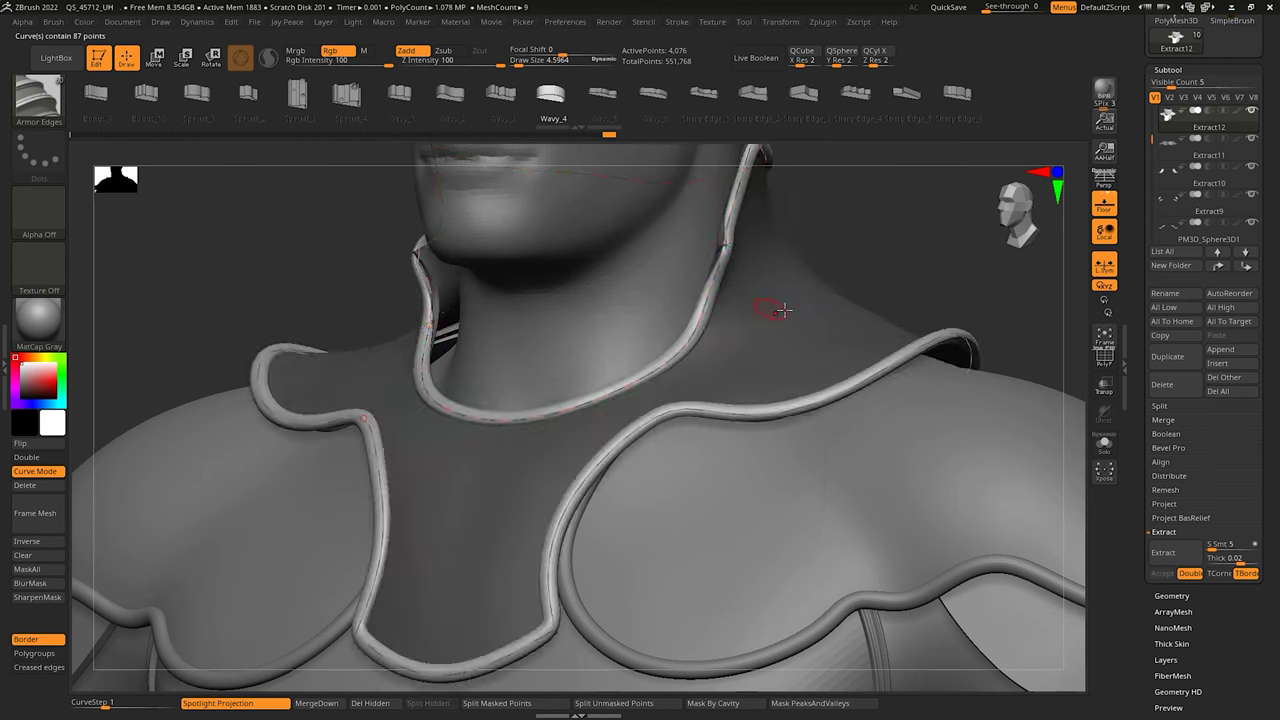
# Step: Undo the collar's trim and apply the Wavy_4 trim to its border curves again
pyautogui.keyDown('shift'); pyautogui.moveTo(780, 309); pyautogui.dragTo(801, 312, button='right'); pyautogui.keyUp('shift')
pyautogui.hotkey('ctrl', 'z')
pyautogui.click(792, 410)
pyautogui.moveTo(801, 287); pyautogui.dragTo(720, 288, button='right')
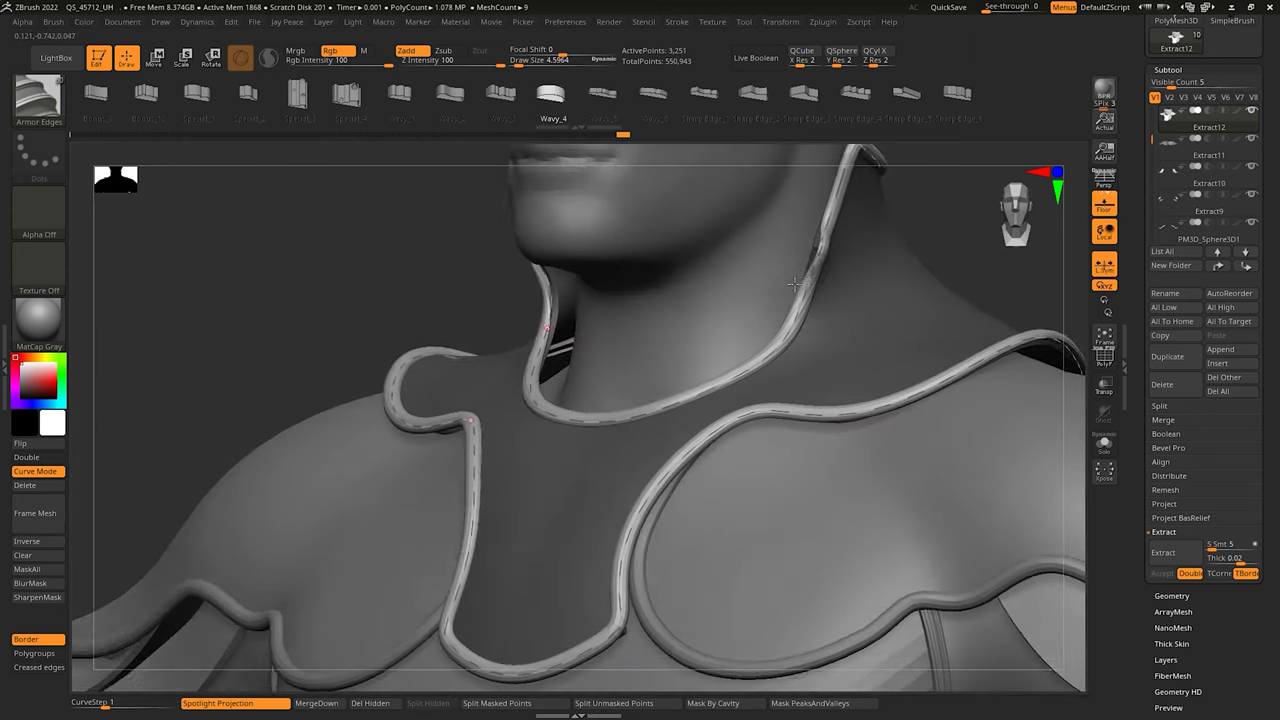
# Step: Show the collar trim's unsmoothed low-poly wireframe and frame the notch beside the neck
pyautogui.keyDown('ctrl'); pyautogui.moveTo(960, 300); pyautogui.dragTo(890, 250, button='right'); pyautogui.keyUp('ctrl')
pyautogui.hotkey('shift', 'd')
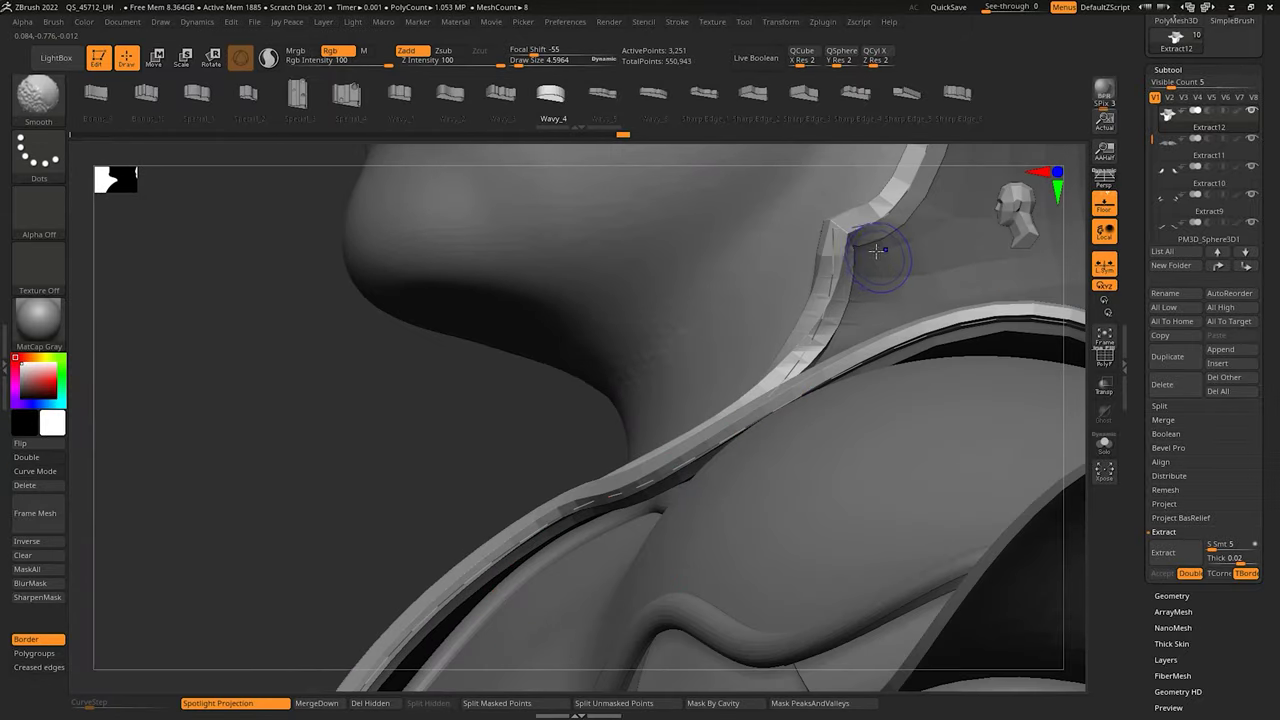
pyautogui.hotkey('shift', 'f')
pyautogui.moveTo(884, 248)
pyautogui.keyDown('ctrl'); pyautogui.mouseDown(button='right')
pyautogui.moveTo(886, 376)
pyautogui.moveTo(903, 377)
pyautogui.moveTo(884, 384)
pyautogui.moveTo(812, 325)
pyautogui.moveTo(785, 330)
pyautogui.moveTo(795, 343)
pyautogui.mouseUp(button='right'); pyautogui.keyUp('ctrl')
pyautogui.click(1025, 361)
pyautogui.press('d')
pyautogui.hotkey('shift', 'd')
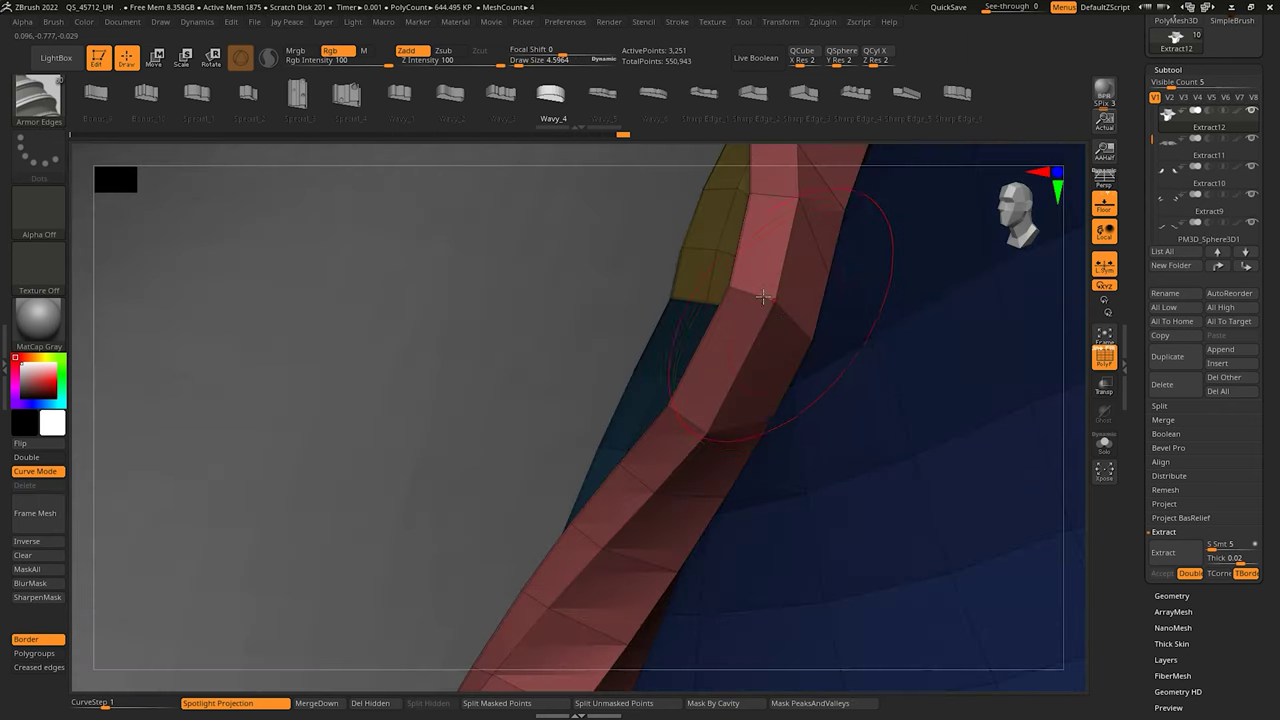
# Step: Reshape the vertices at the collar trim's neck notch with the Move brush at a draw size of about 2.6
pyautogui.press('b')
pyautogui.press('m')
pyautogui.press('v')
pyautogui.press('s')
pyautogui.moveTo(766, 284); pyautogui.dragTo(774, 281)
pyautogui.keyDown('ctrl'); pyautogui.moveTo(774, 281); pyautogui.dragTo(764, 272, button='right'); pyautogui.keyUp('ctrl')
pyautogui.press('s')
pyautogui.moveTo(763, 271)
pyautogui.mouseDown()
pyautogui.moveTo(748, 270)
pyautogui.moveTo(761, 272)
pyautogui.mouseUp()
pyautogui.press('s')
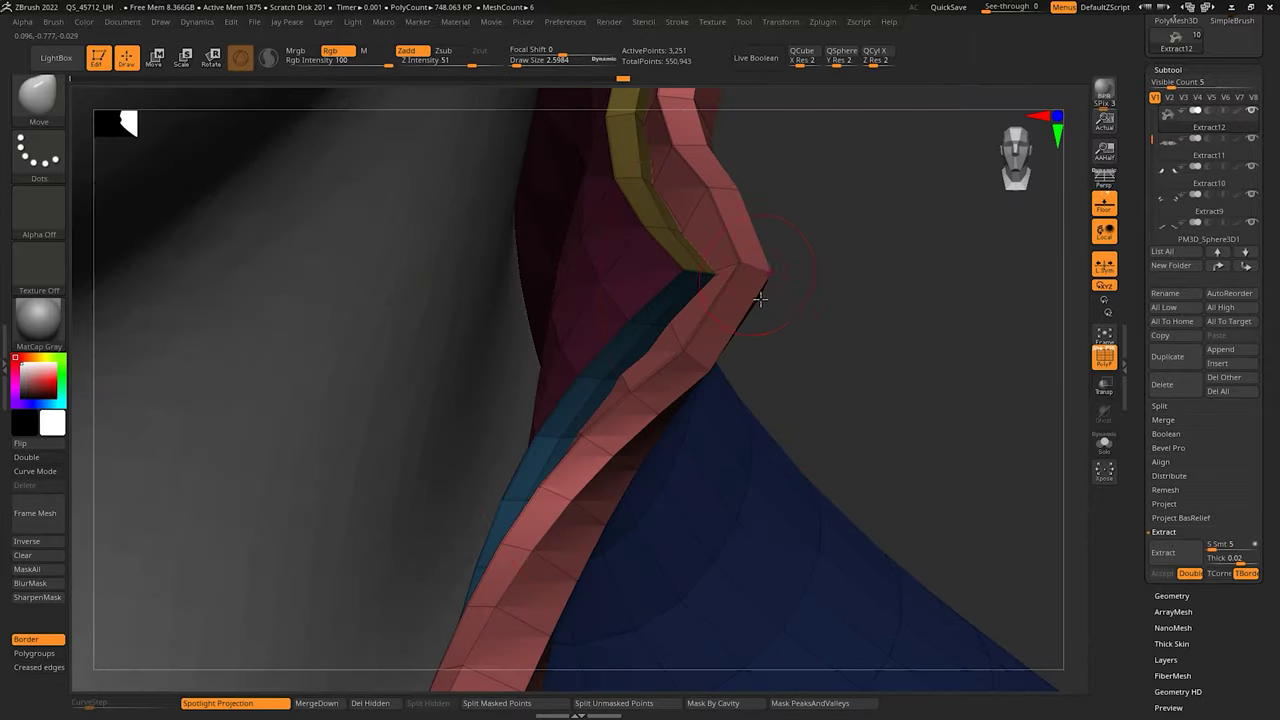
pyautogui.moveTo(763, 295); pyautogui.dragTo(706, 334, button='right')
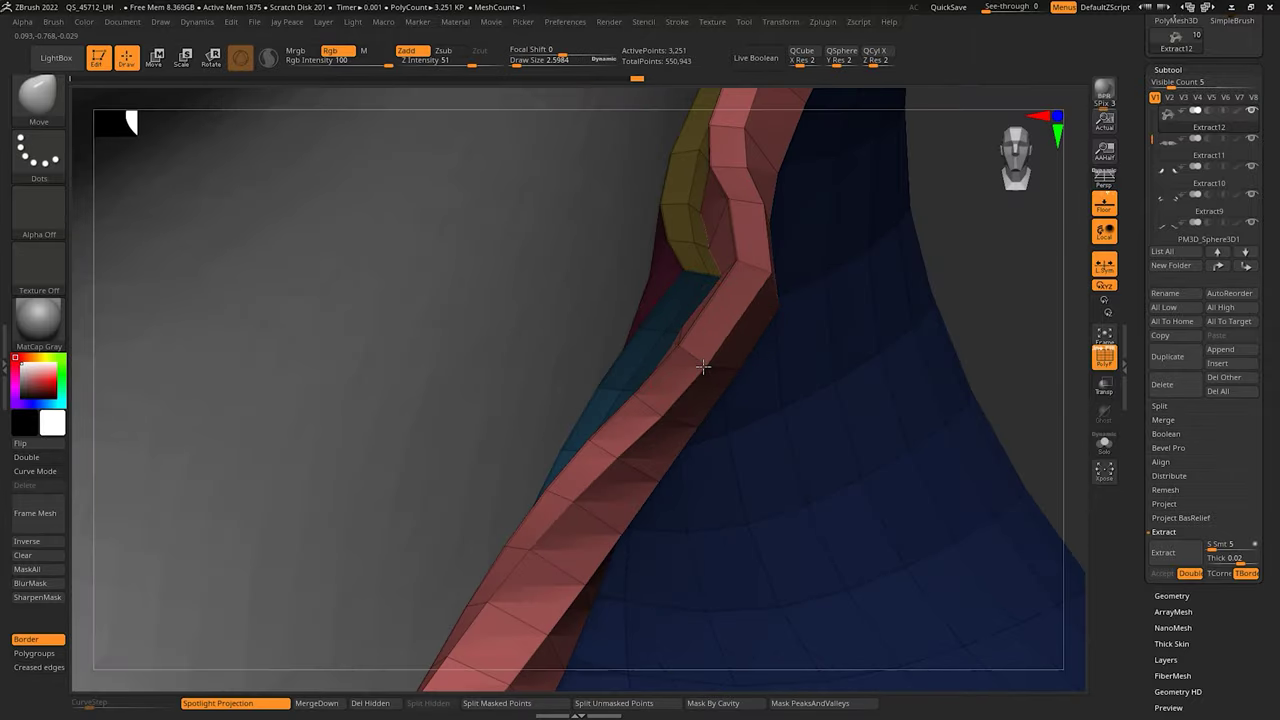
pyautogui.moveTo(718, 273); pyautogui.dragTo(738, 334, button='right')
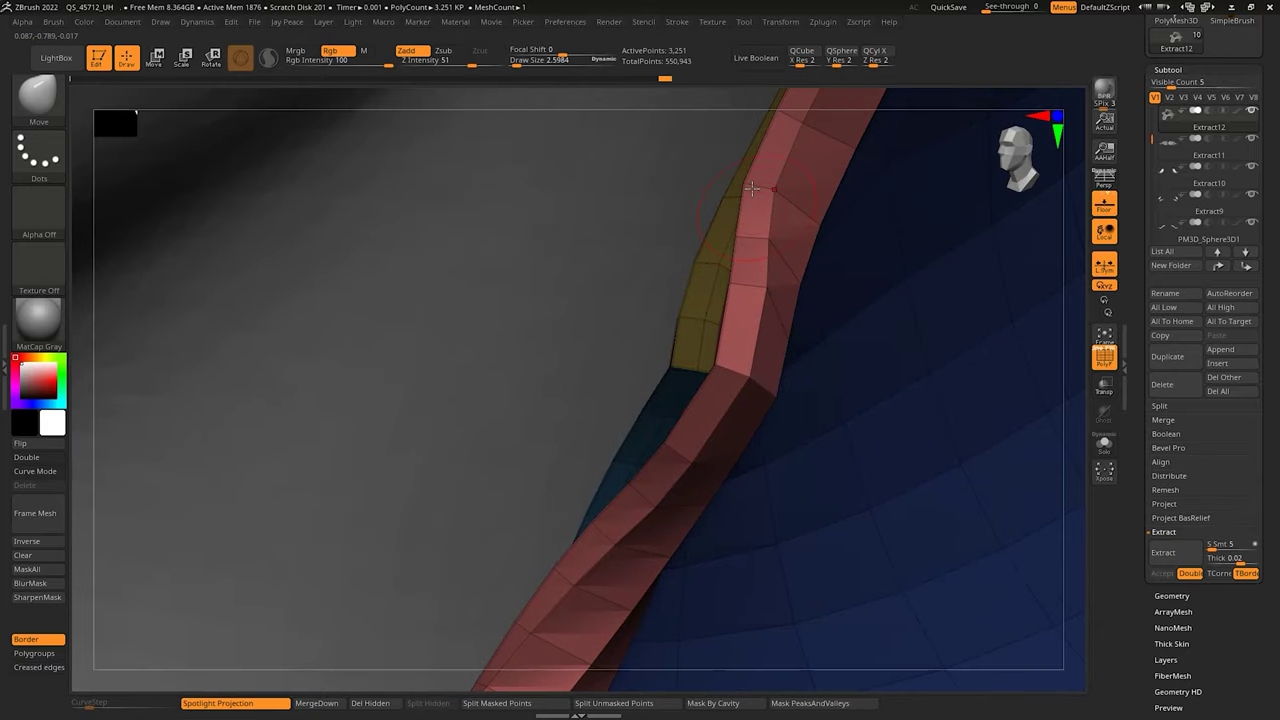
pyautogui.moveTo(759, 246); pyautogui.dragTo(721, 316, button='right')
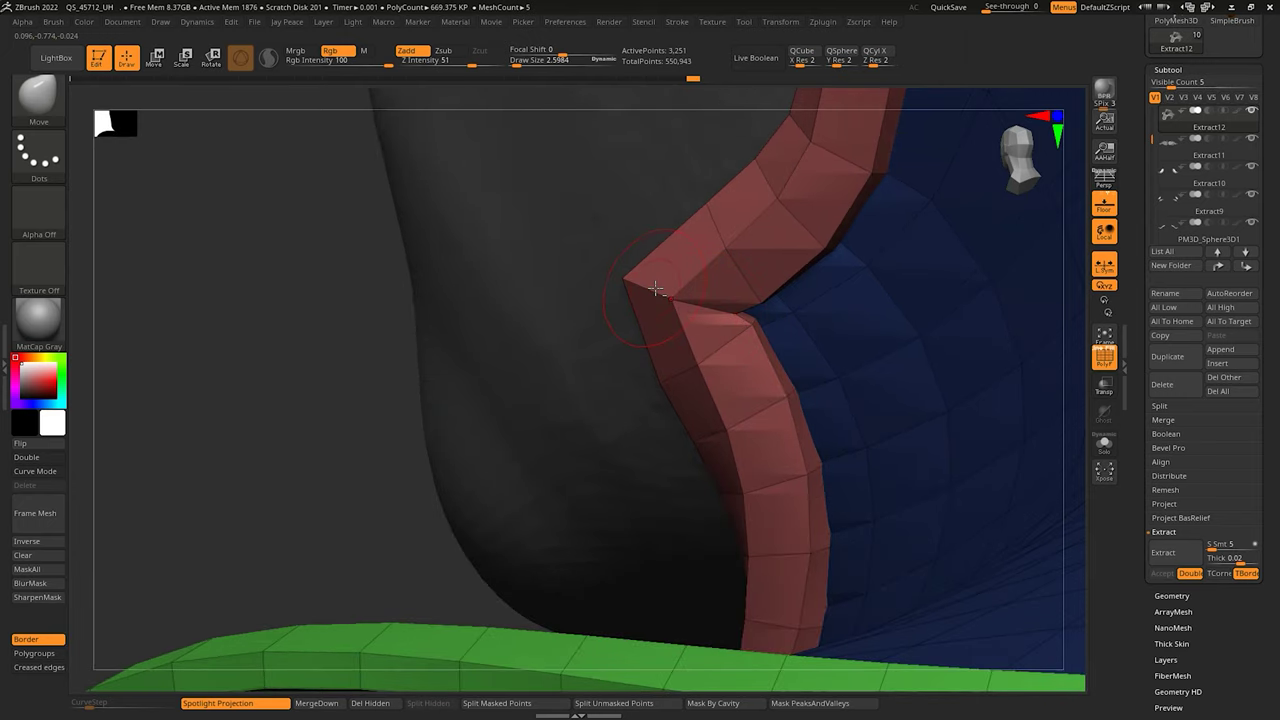
# Step: Crease the complete edge loop at the collar trim's notch corner with ZModeler and preview it smoothed
pyautogui.press('b')
pyautogui.press('z')
pyautogui.press('m')
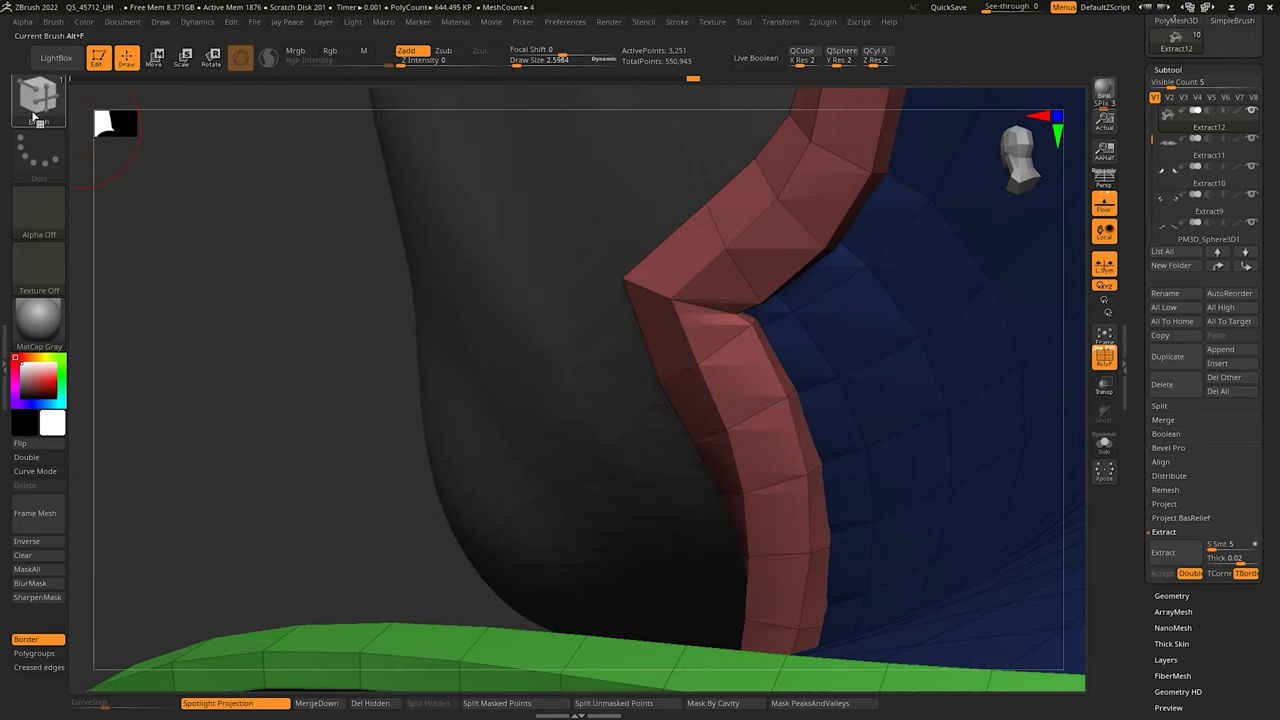
pyautogui.click(33, 117)
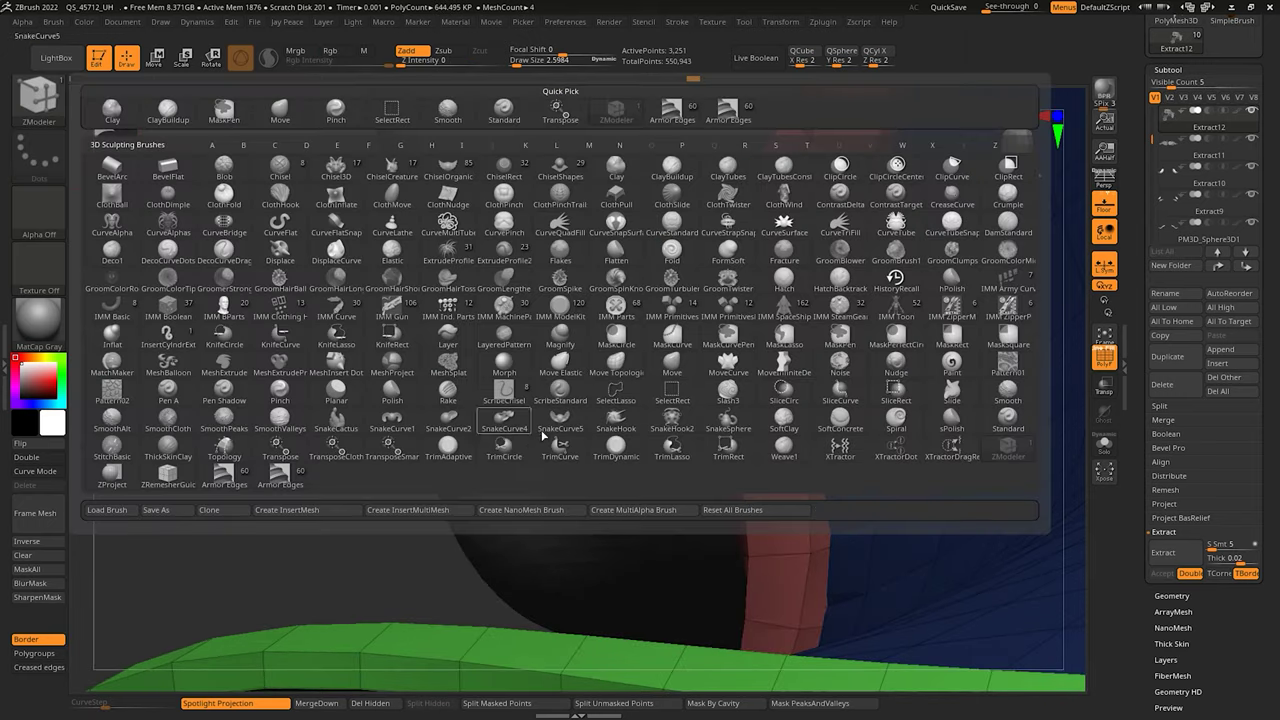
pyautogui.click(1006, 457)
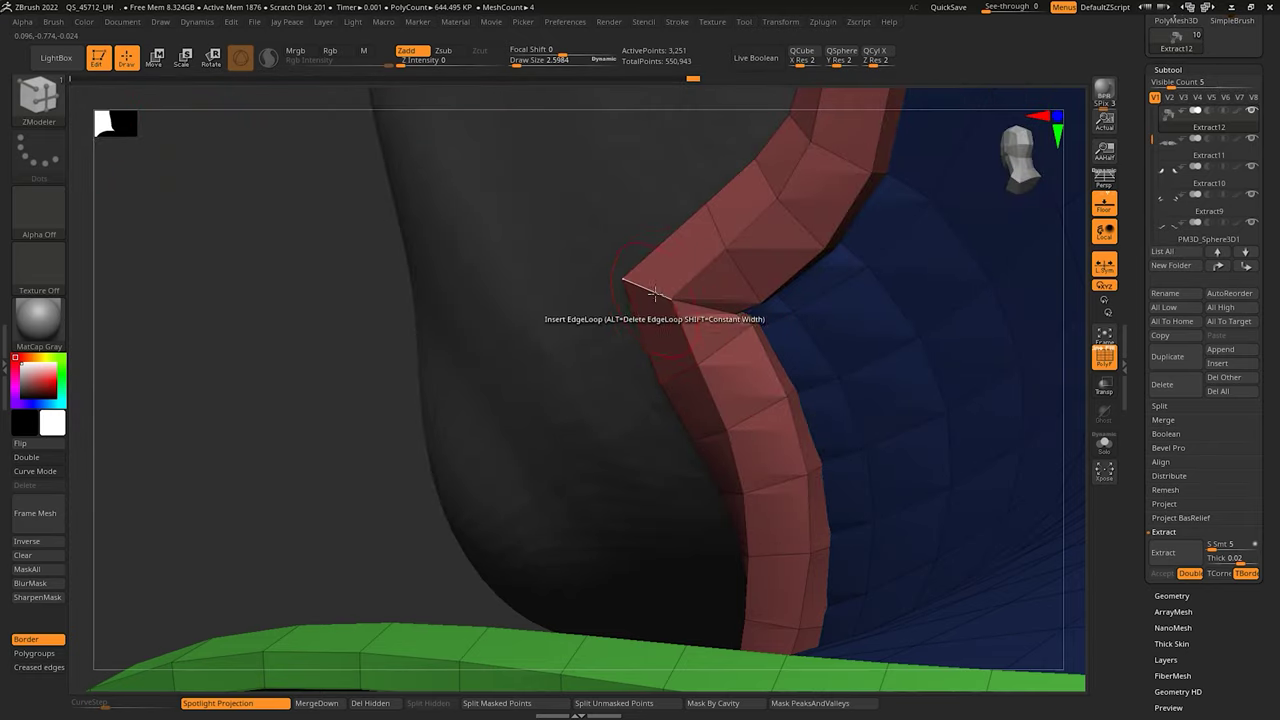
pyautogui.press('space')
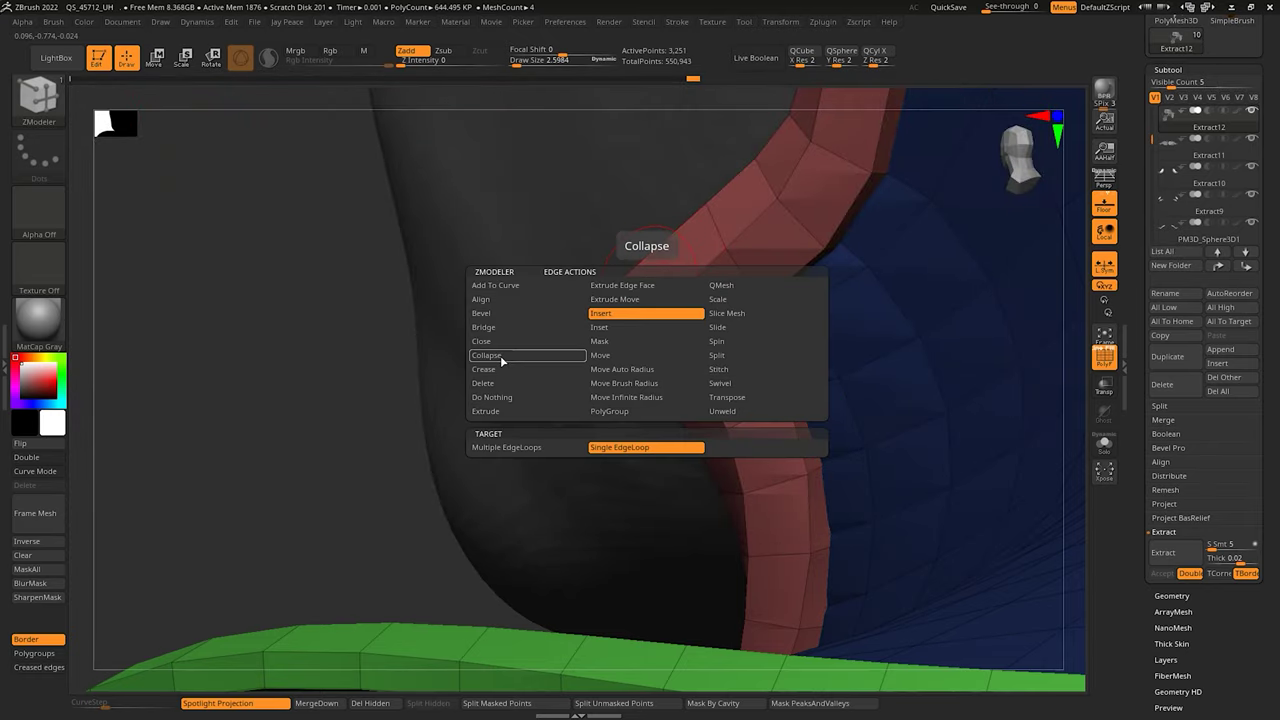
pyautogui.click(505, 371)
pyautogui.click(505, 463)
pyautogui.click(650, 287)
pyautogui.moveTo(651, 308); pyautogui.dragTo(776, 340, button='right')
pyautogui.press('d')
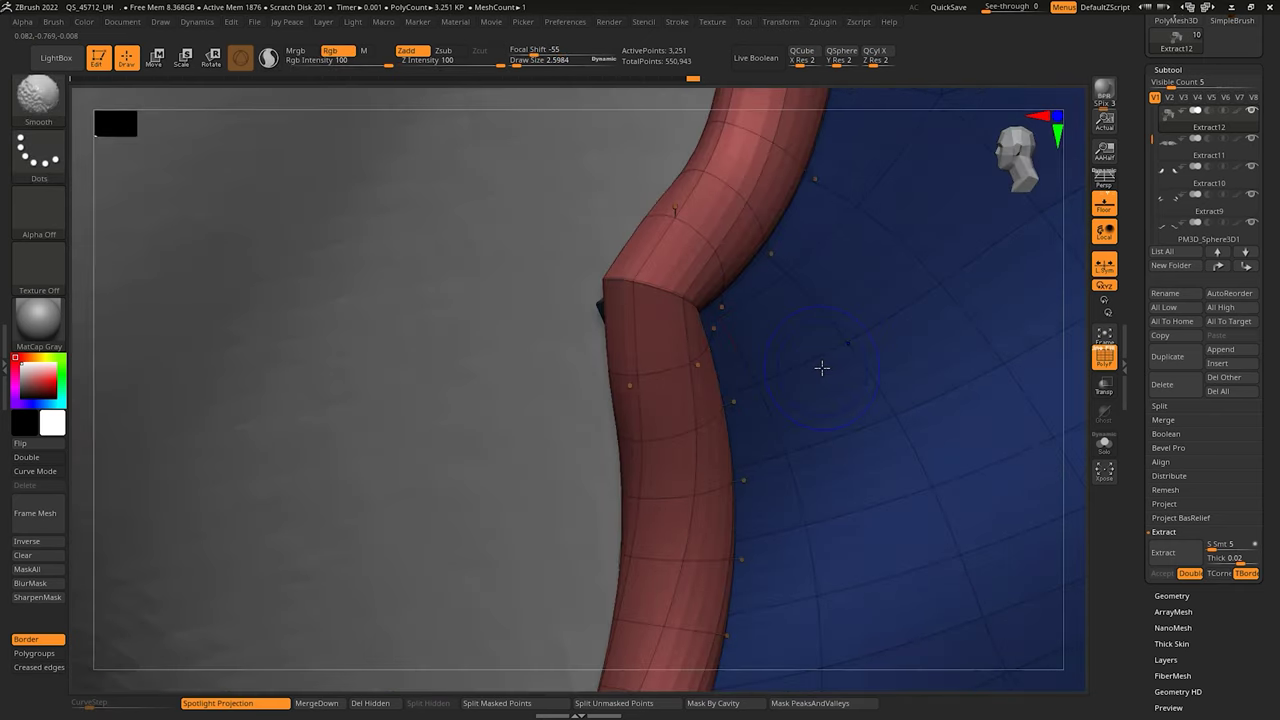
# Step: Clear the mask, isolate the collar trim in Solo mode and examine its notch corner
pyautogui.hotkey('shift', 'f')
pyautogui.keyDown('ctrl'); pyautogui.moveTo(906, 377); pyautogui.dragTo(648, 377, button='right'); pyautogui.keyUp('ctrl')
pyautogui.keyDown('ctrl'); pyautogui.moveTo(228, 300); pyautogui.dragTo(184, 356); pyautogui.keyUp('ctrl')
pyautogui.hotkey('shift', 'd')
pyautogui.keyDown('ctrl'); pyautogui.keyDown('shift'); pyautogui.click(642, 298); pyautogui.keyUp('shift'); pyautogui.keyUp('ctrl')
pyautogui.keyDown('ctrl'); pyautogui.moveTo(860, 426); pyautogui.dragTo(1095, 465, button='right'); pyautogui.keyUp('ctrl')
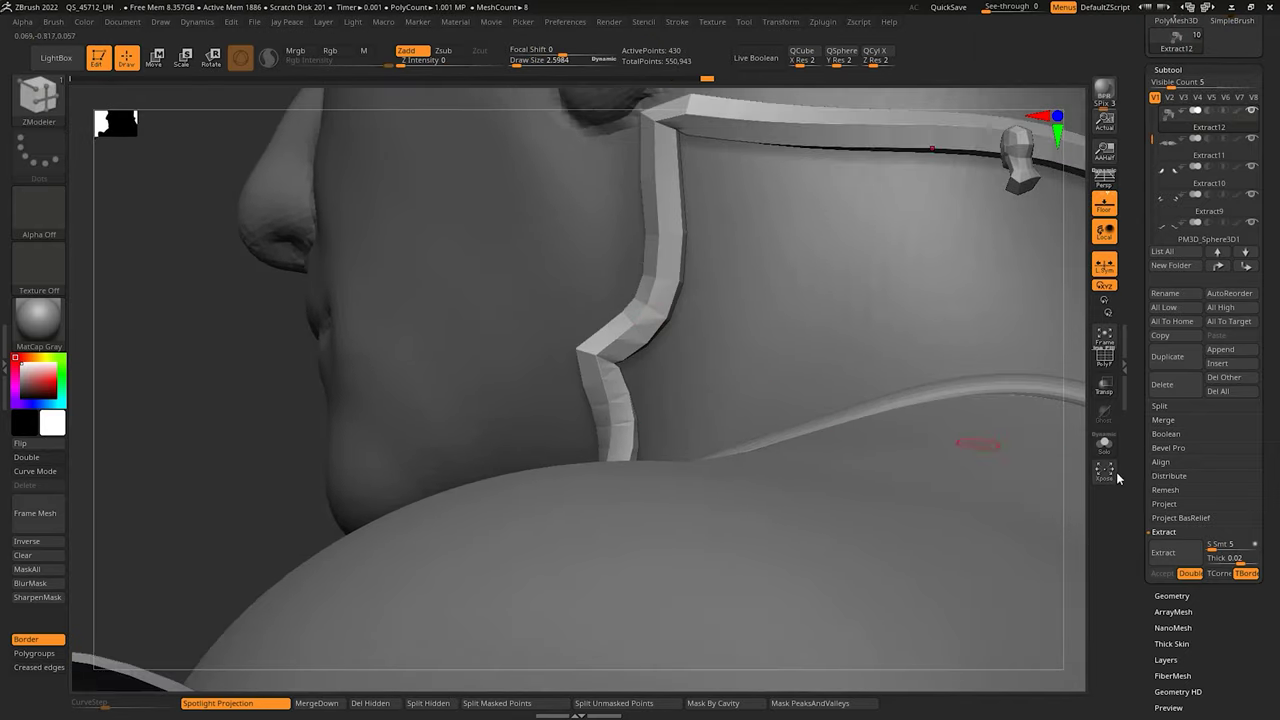
pyautogui.click(1104, 444)
pyautogui.keyDown('ctrl'); pyautogui.moveTo(564, 396); pyautogui.dragTo(632, 450, button='right'); pyautogui.keyUp('ctrl')
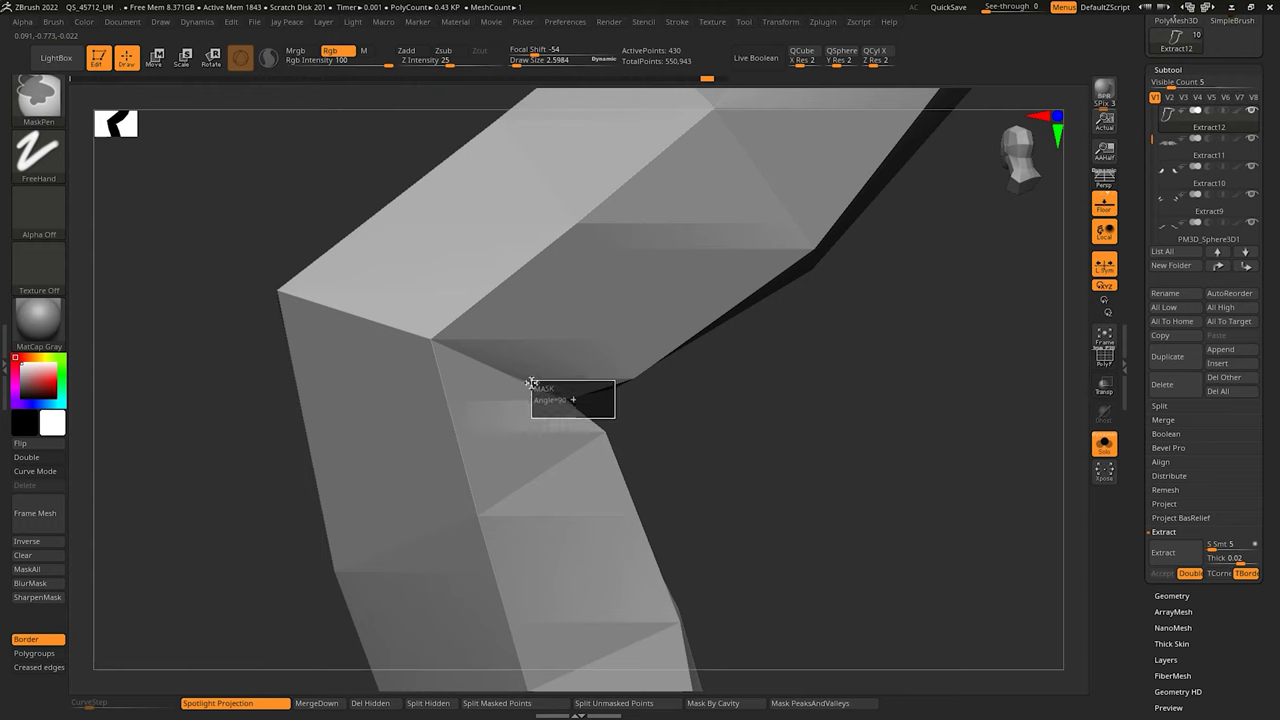
pyautogui.keyDown('ctrl'); pyautogui.moveTo(857, 423); pyautogui.dragTo(363, 380, button='right'); pyautogui.keyUp('ctrl')
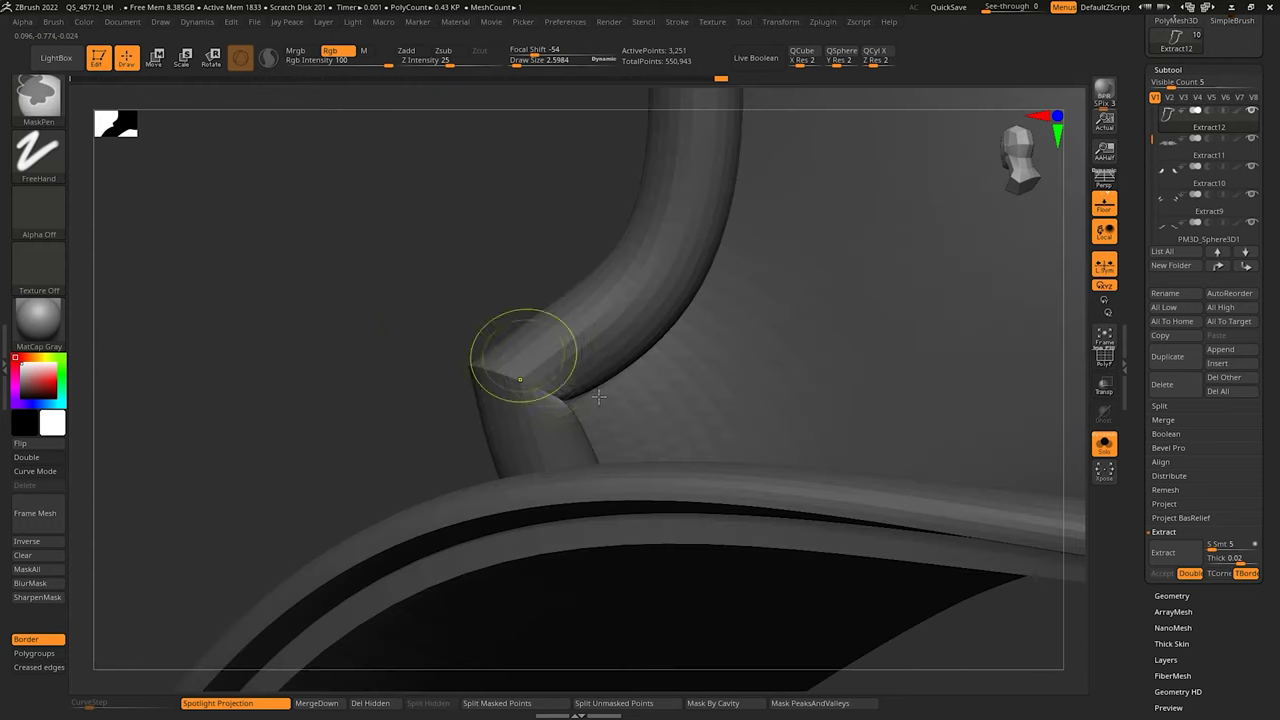
# Step: Adjust the inner side of the collar trim's notch with the Move brush at a draw size of about 17
pyautogui.moveTo(598, 396); pyautogui.dragTo(638, 383, button='right')
pyautogui.press('w')
pyautogui.keyDown('alt'); pyautogui.click(566, 404); pyautogui.keyUp('alt')
pyautogui.moveTo(621, 457); pyautogui.dragTo(637, 460)
pyautogui.press('q')
pyautogui.press('w')
pyautogui.press('q')
pyautogui.press('s')
pyautogui.moveTo(617, 403); pyautogui.dragTo(628, 403)
pyautogui.press('b')
pyautogui.press('m')
pyautogui.press('v')
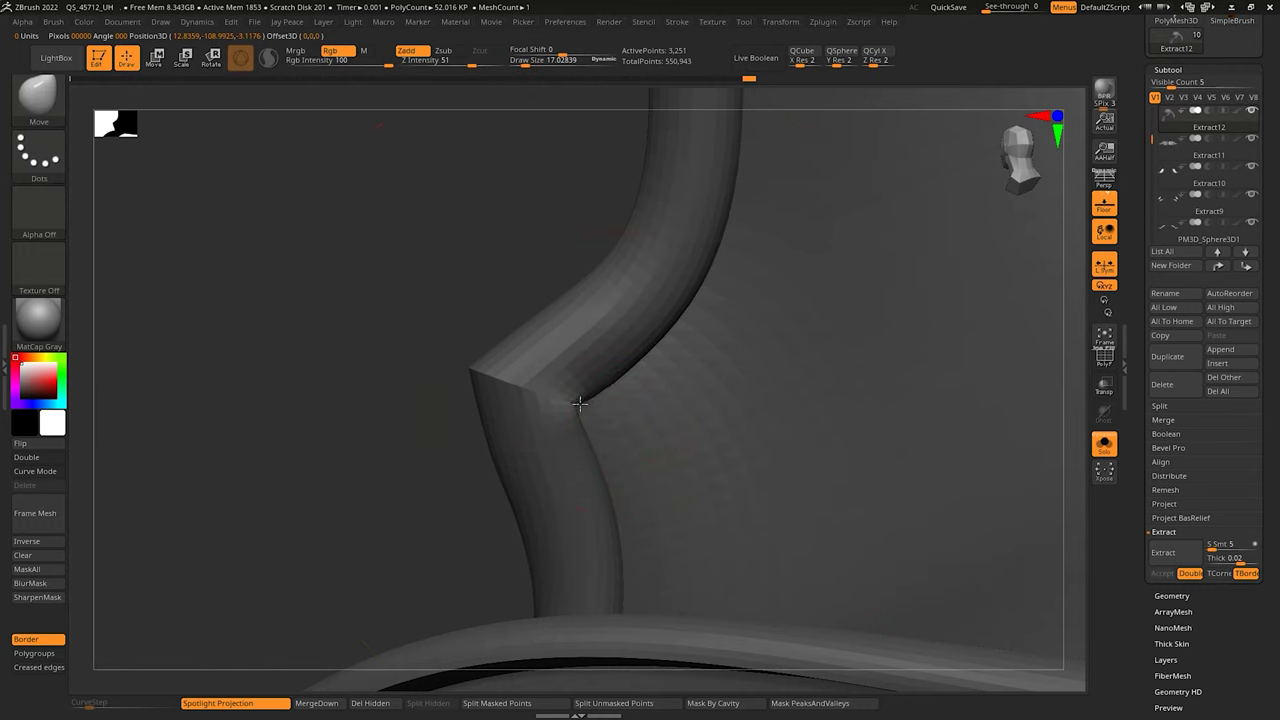
pyautogui.moveTo(677, 435)
pyautogui.keyDown('ctrl'); pyautogui.mouseDown(button='right')
pyautogui.moveTo(529, 420)
pyautogui.moveTo(534, 406)
pyautogui.moveTo(551, 429)
pyautogui.moveTo(618, 430)
pyautogui.moveTo(636, 382)
pyautogui.moveTo(651, 394)
pyautogui.moveTo(641, 451)
pyautogui.moveTo(665, 448)
pyautogui.moveTo(591, 391)
pyautogui.moveTo(585, 417)
pyautogui.moveTo(651, 534)
pyautogui.moveTo(629, 423)
pyautogui.moveTo(580, 415)
pyautogui.mouseUp(button='right'); pyautogui.keyUp('ctrl')
# Step: Move the vertices at the collar trim's upper front corner into a clean miter, using draw sizes between about 1.7 and 3.8
pyautogui.hotkey('shift', 'f')
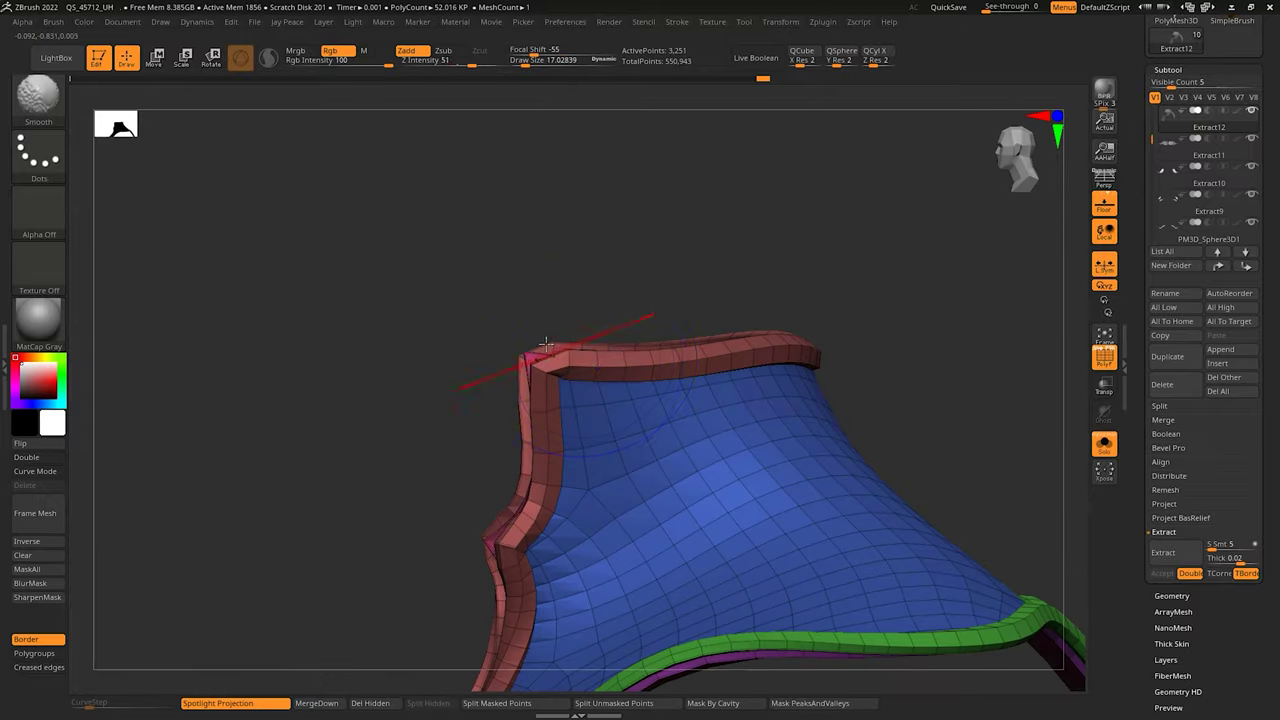
pyautogui.keyDown('ctrl'); pyautogui.moveTo(543, 349); pyautogui.dragTo(552, 397, button='right'); pyautogui.keyUp('ctrl')
pyautogui.press('s')
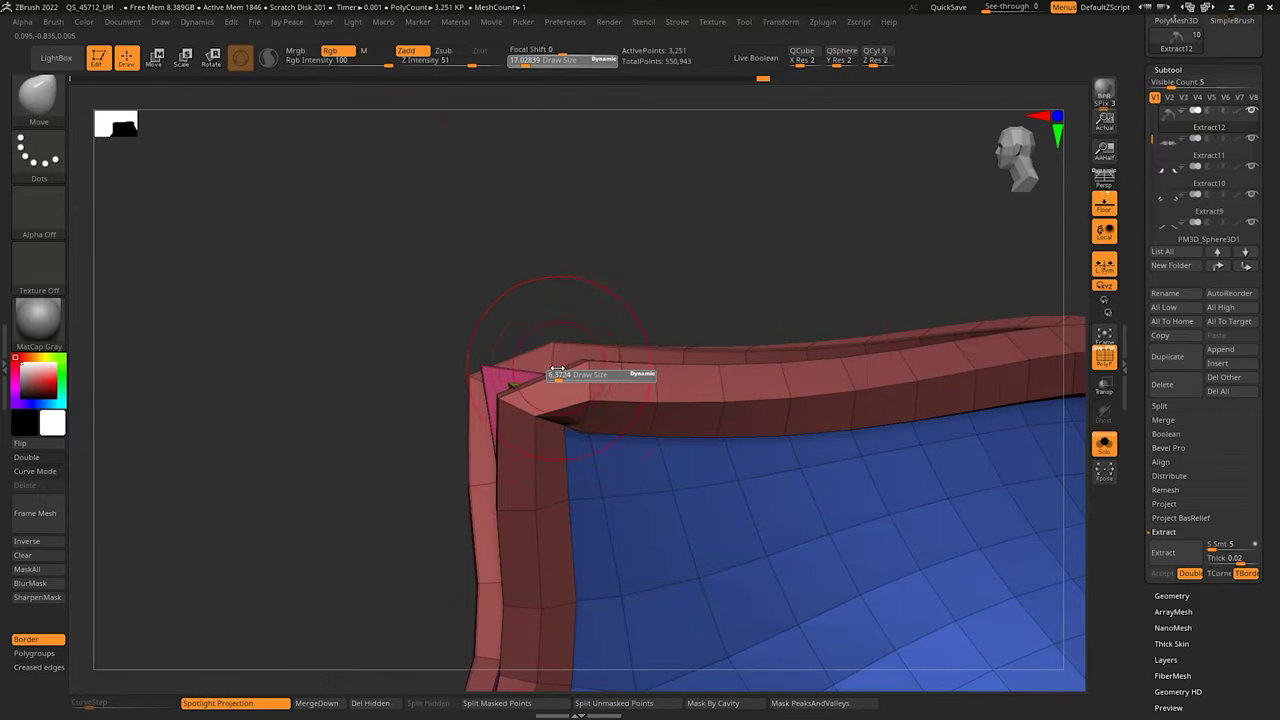
pyautogui.moveTo(557, 369); pyautogui.dragTo(553, 371)
pyautogui.moveTo(511, 383); pyautogui.dragTo(562, 376, button='right')
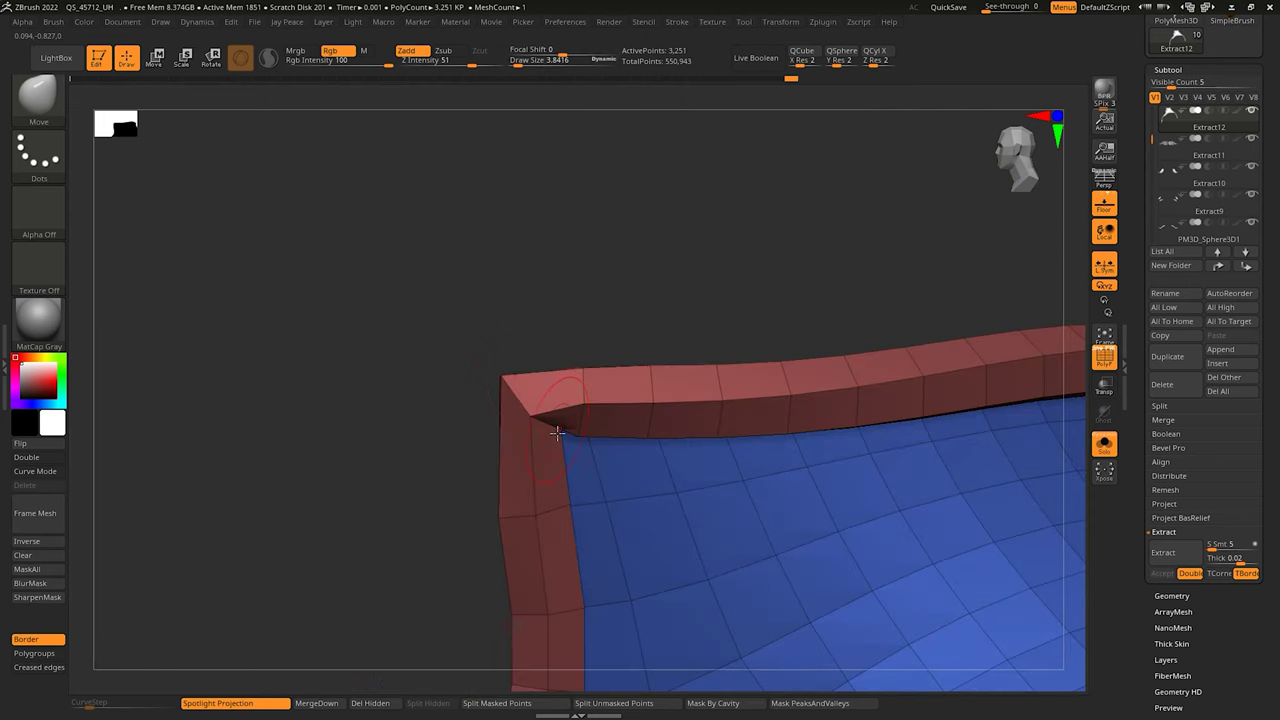
pyautogui.moveTo(555, 448); pyautogui.dragTo(559, 455)
pyautogui.moveTo(574, 449); pyautogui.dragTo(590, 446, button='right')
pyautogui.press('s')
pyautogui.moveTo(593, 442); pyautogui.dragTo(585, 442)
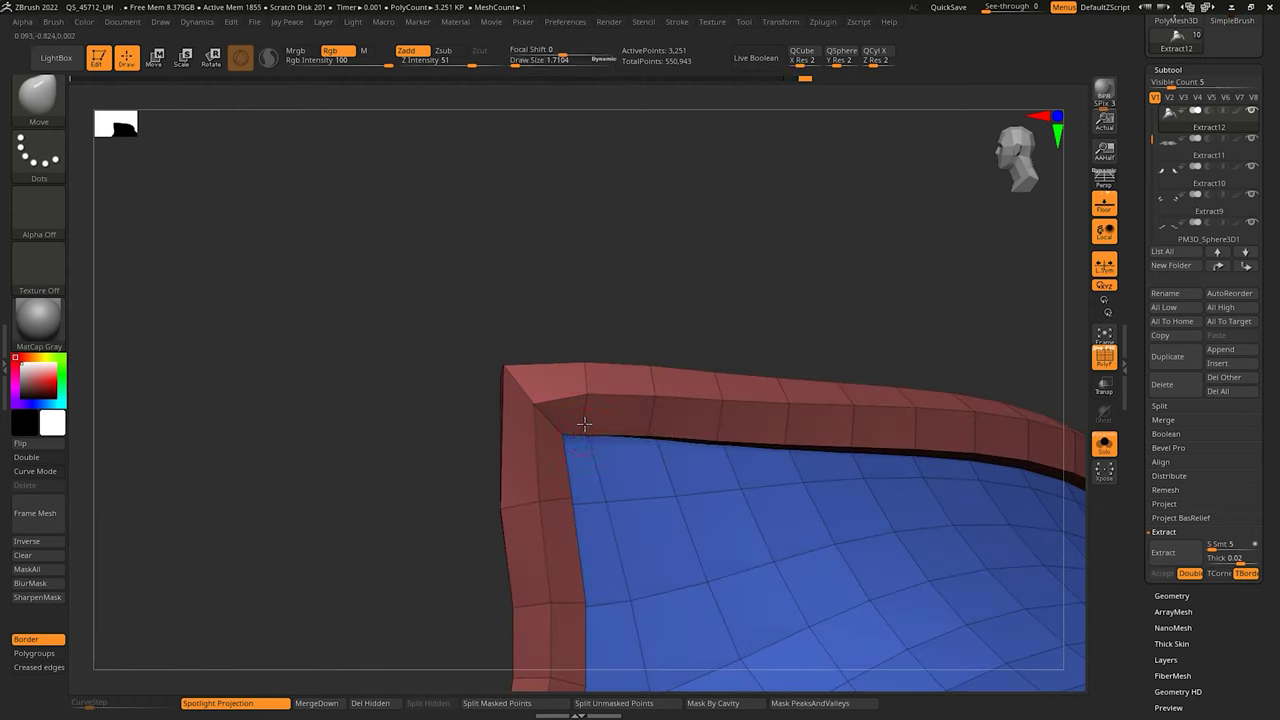
pyautogui.press('s')
pyautogui.moveTo(506, 508); pyautogui.dragTo(515, 509)
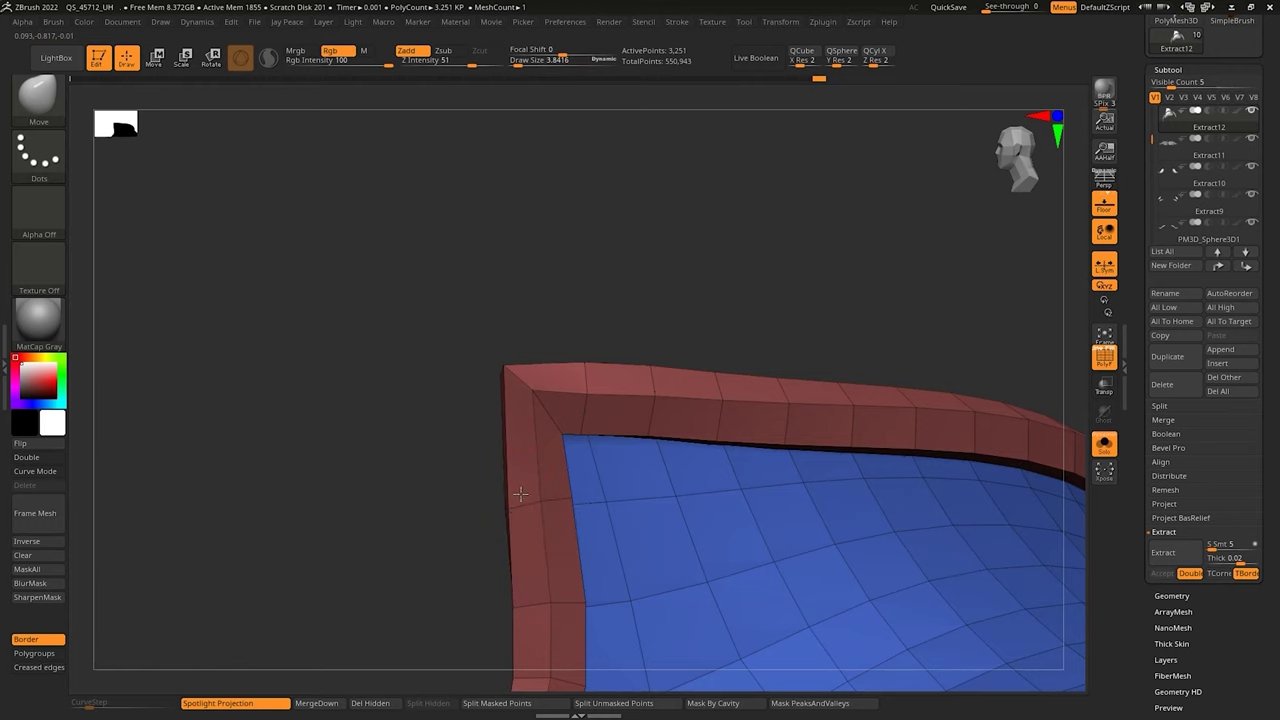
# Step: Crease the complete edge loop at the collar trim's upper front corner with ZModeler
pyautogui.moveTo(543, 396); pyautogui.dragTo(514, 388, button='right')
pyautogui.keyDown('ctrl'); pyautogui.keyDown('shift'); pyautogui.click(514, 388); pyautogui.keyUp('shift'); pyautogui.keyUp('ctrl')
pyautogui.keyDown('ctrl'); pyautogui.click(717, 338); pyautogui.keyUp('ctrl')
pyautogui.keyDown('ctrl'); pyautogui.keyDown('shift'); pyautogui.click(812, 325); pyautogui.keyUp('shift'); pyautogui.keyUp('ctrl')
pyautogui.keyDown('ctrl'); pyautogui.click(842, 316); pyautogui.keyUp('ctrl')
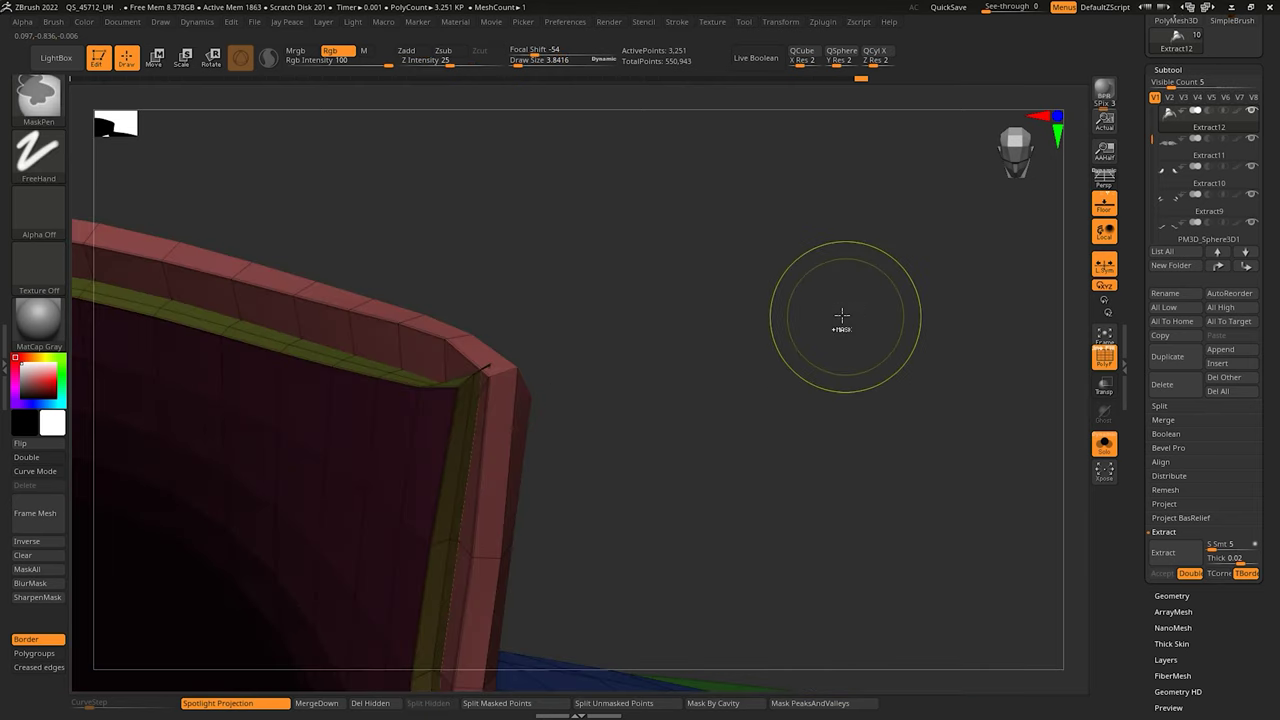
pyautogui.moveTo(502, 347)
pyautogui.mouseDown(button='right')
pyautogui.moveTo(508, 380)
pyautogui.moveTo(586, 391)
pyautogui.moveTo(565, 374)
pyautogui.mouseUp(button='right')
pyautogui.press('d')
pyautogui.hotkey('shift', 'd')
pyautogui.press('b')
pyautogui.press('z')
pyautogui.press('m')
pyautogui.click(560, 377)
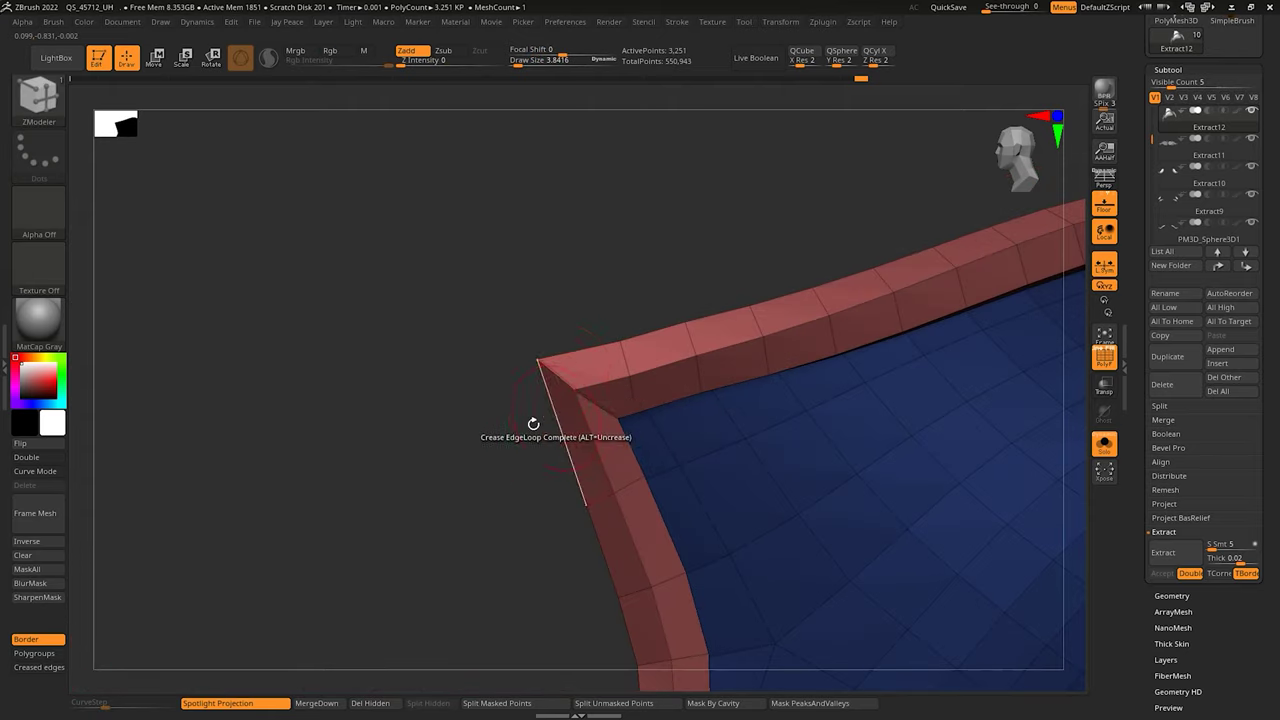
# Step: Preview the collar smoothed without its wireframe and leave Solo mode to show the whole armor
pyautogui.press('d')
pyautogui.hotkey('shift', 'f')
pyautogui.keyDown('ctrl'); pyautogui.moveTo(517, 457); pyautogui.dragTo(486, 432, button='right'); pyautogui.keyUp('ctrl')
pyautogui.keyDown('shift'); pyautogui.moveTo(658, 472); pyautogui.dragTo(763, 343, button='right'); pyautogui.keyUp('shift')
pyautogui.press('space')
pyautogui.moveTo(948, 314)
pyautogui.keyDown('ctrl'); pyautogui.mouseDown(button='right')
pyautogui.moveTo(849, 320)
pyautogui.moveTo(849, 357)
pyautogui.moveTo(886, 392)
pyautogui.mouseUp(button='right'); pyautogui.keyUp('ctrl')
pyautogui.click(1104, 445)
pyautogui.moveTo(958, 438); pyautogui.dragTo(846, 442, button='right')
pyautogui.keyDown('alt'); pyautogui.moveTo(940, 468); pyautogui.dragTo(952, 436, button='right'); pyautogui.keyUp('alt')
pyautogui.keyDown('ctrl'); pyautogui.moveTo(892, 508); pyautogui.dragTo(931, 443, button='right'); pyautogui.keyUp('ctrl')
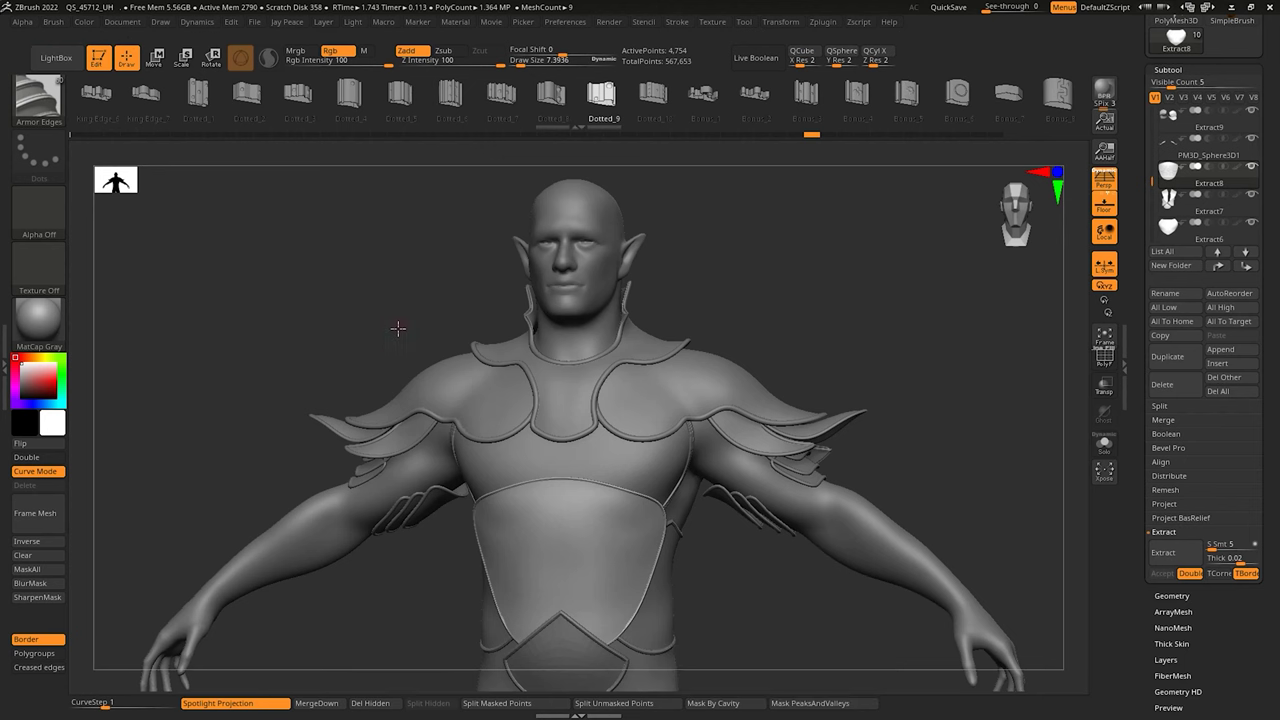
# Step: Draw a mirrored Pattern_3 spiral with the IMM_Patterns brush low on the abdominal plate at a draw size of about 8.5
pyautogui.moveTo(398, 326); pyautogui.dragTo(396, 328, button='right')
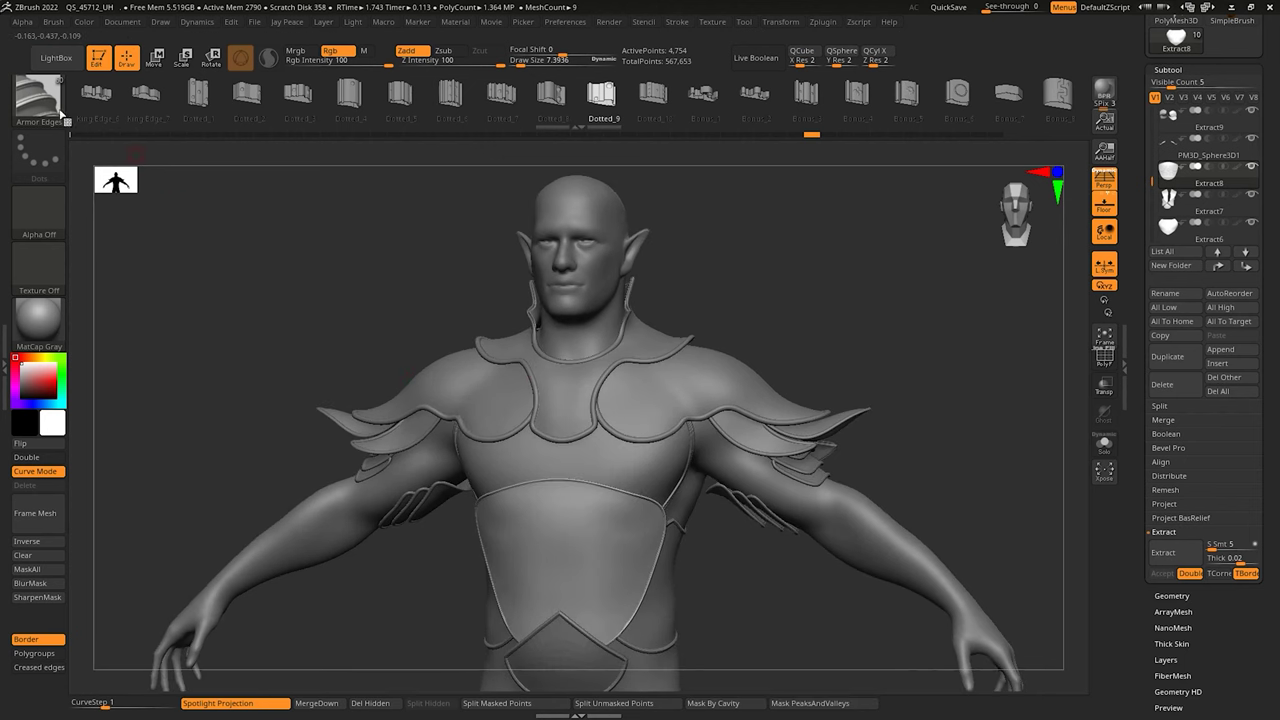
pyautogui.click(45, 104)
pyautogui.click(337, 476)
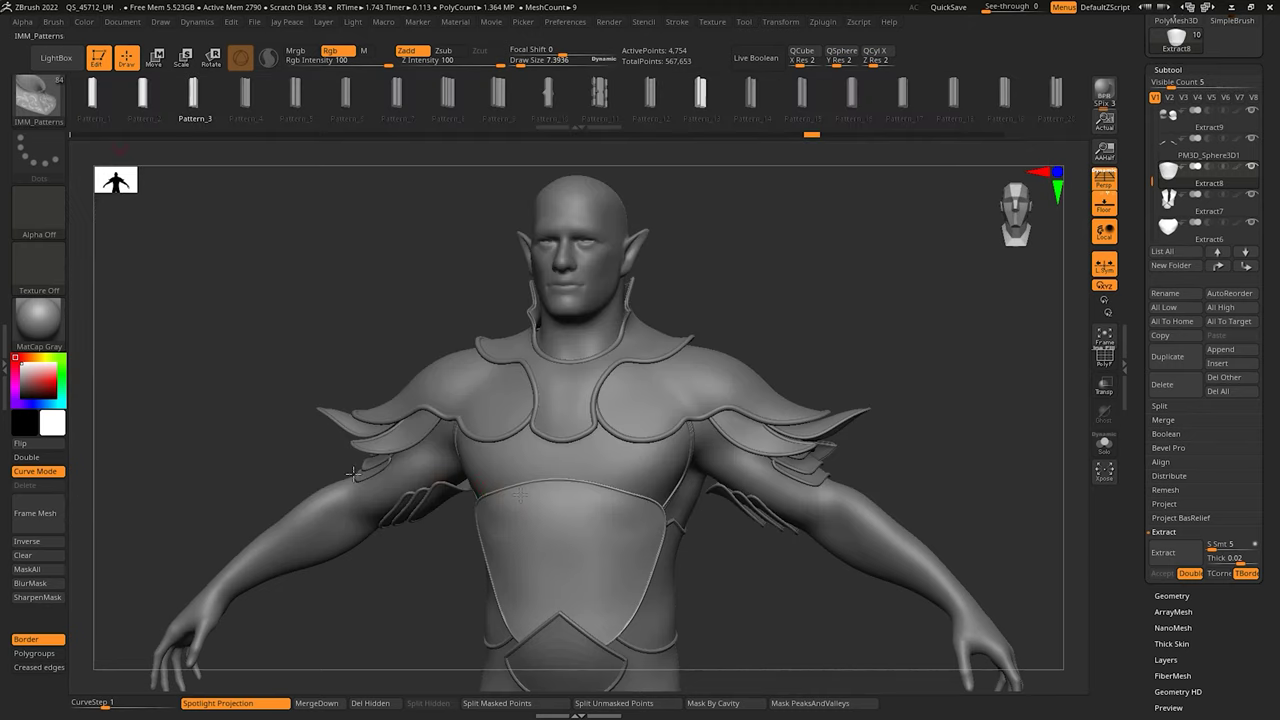
pyautogui.keyDown('alt'); pyautogui.moveTo(604, 578); pyautogui.dragTo(604, 517, button='right'); pyautogui.keyUp('alt')
pyautogui.press('s')
pyautogui.moveTo(603, 517); pyautogui.dragTo(610, 518)
pyautogui.keyDown('alt'); pyautogui.moveTo(610, 519); pyautogui.dragTo(592, 558, button='right'); pyautogui.keyUp('alt')
pyautogui.click(418, 93)
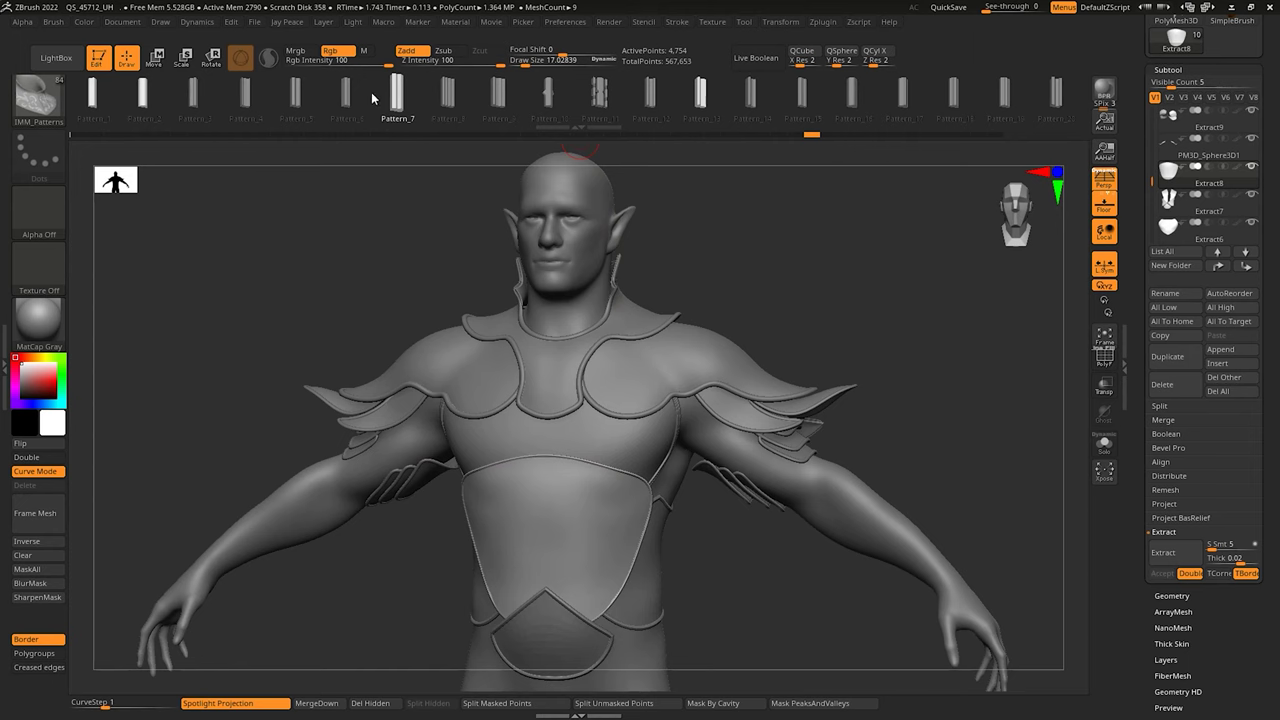
pyautogui.click(202, 99)
pyautogui.keyDown('ctrl'); pyautogui.moveTo(490, 458); pyautogui.dragTo(602, 520, button='right'); pyautogui.keyUp('ctrl')
pyautogui.press('s')
pyautogui.moveTo(602, 521); pyautogui.dragTo(595, 521)
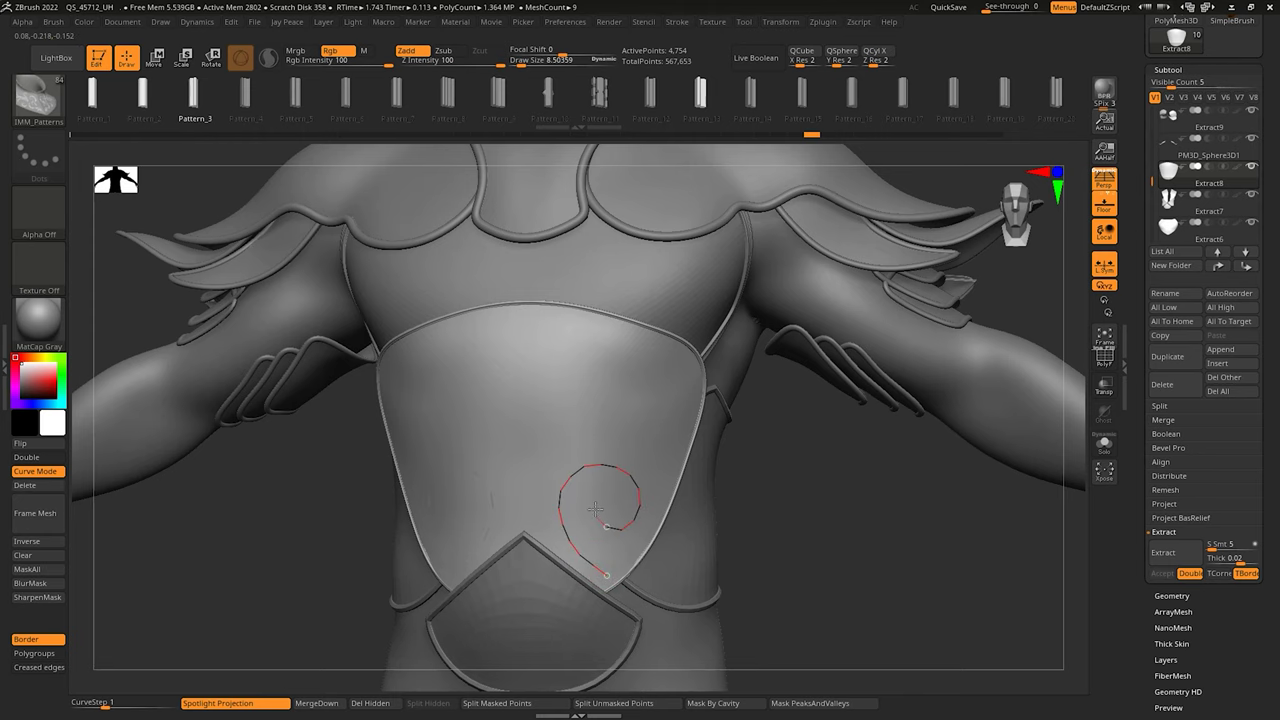
pyautogui.moveTo(595, 509); pyautogui.dragTo(596, 512)
pyautogui.click(657, 438)
# Step: Draw a second mirrored Pattern_3 spiral down the abdominal plate's upper outer edges, curling inward
pyautogui.keyDown('alt'); pyautogui.moveTo(657, 438); pyautogui.dragTo(643, 461, button='right'); pyautogui.keyUp('alt')
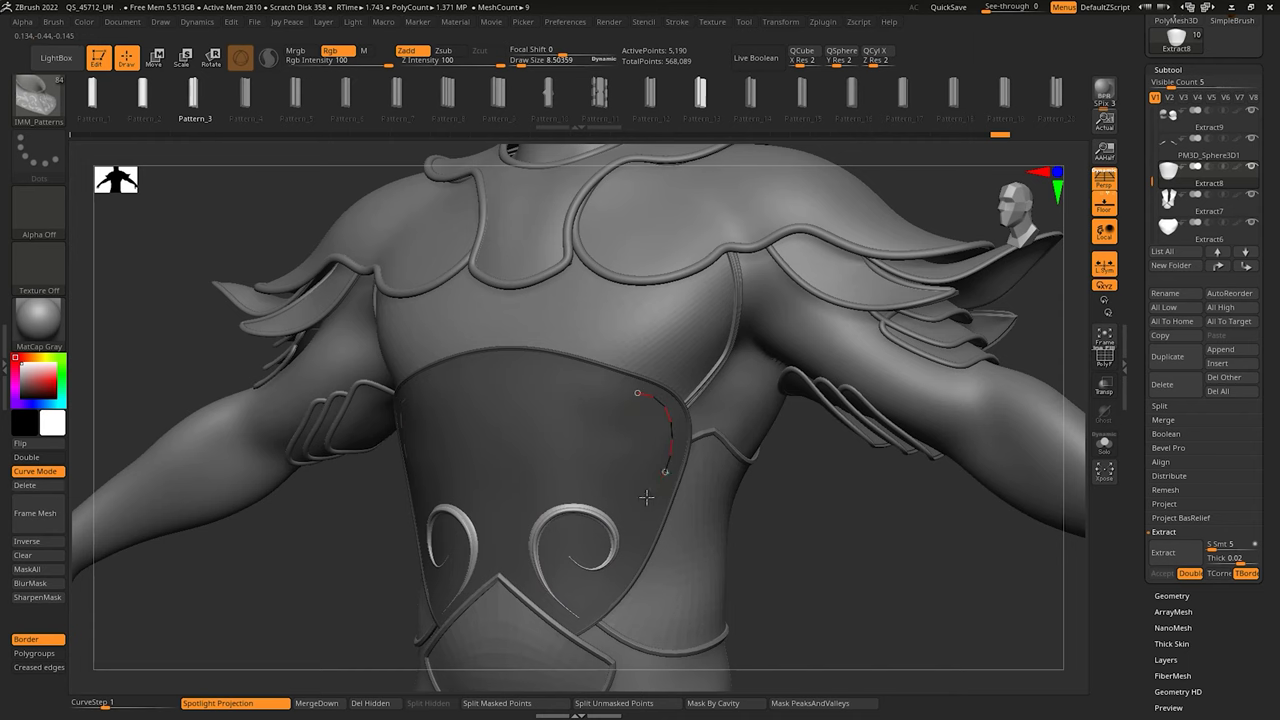
pyautogui.moveTo(624, 468); pyautogui.dragTo(623, 471)
pyautogui.moveTo(651, 525); pyautogui.dragTo(568, 514, button='right')
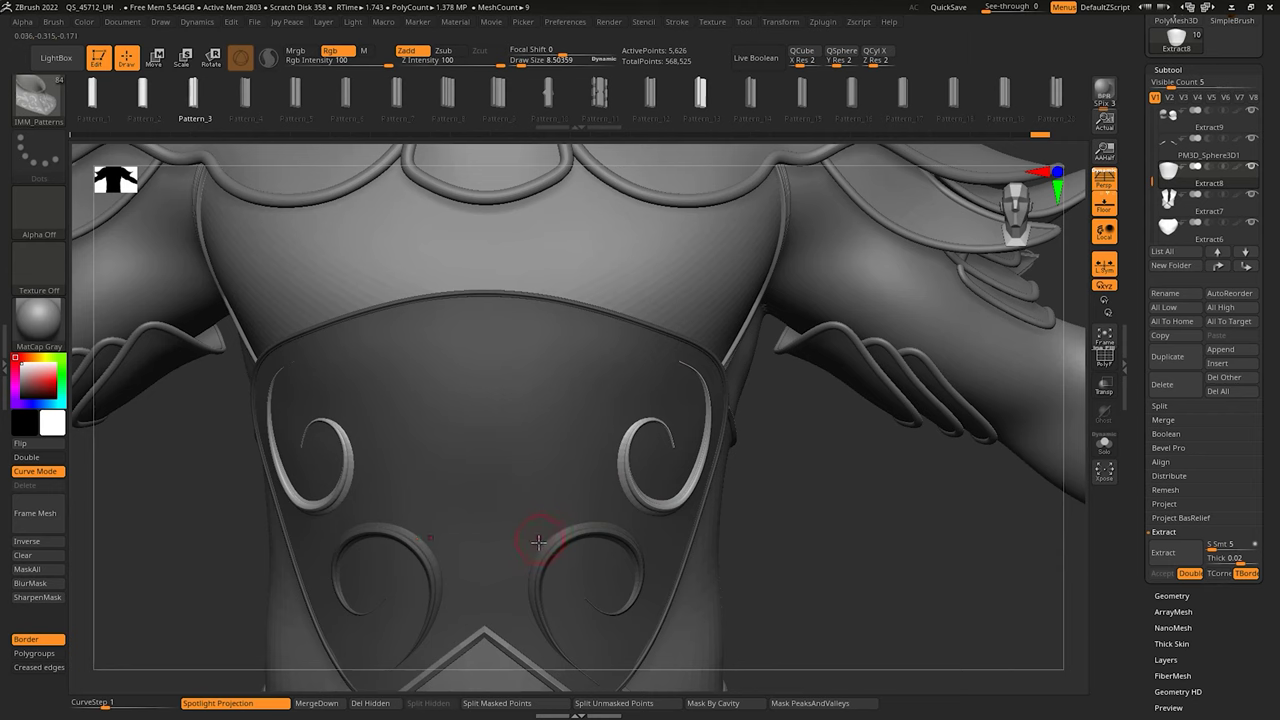
# Step: Add another mirrored spiral nearer the middle of the abdominal plate, between the existing ones, and clear the mask
pyautogui.click(577, 447)
pyautogui.keyDown('ctrl'); pyautogui.moveTo(789, 553); pyautogui.dragTo(834, 506); pyautogui.keyUp('ctrl')
pyautogui.keyDown('alt'); pyautogui.moveTo(834, 506); pyautogui.dragTo(791, 520, button='right'); pyautogui.keyUp('alt')
pyautogui.moveTo(536, 591); pyautogui.dragTo(815, 347, button='right')
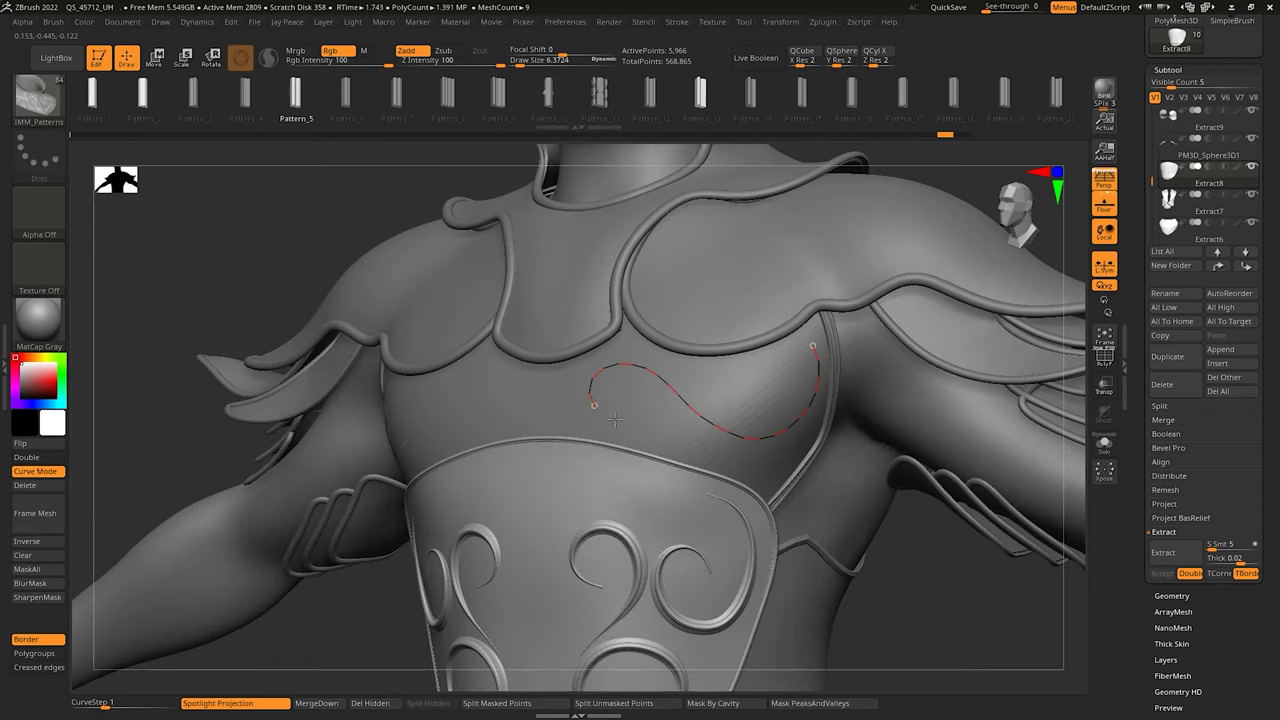
# Step: Draw a mirrored S-shaped Pattern_5 scroll across the chest plate at a draw size of about 6.4
pyautogui.moveTo(626, 394); pyautogui.dragTo(645, 398)
pyautogui.moveTo(682, 444); pyautogui.dragTo(645, 415, button='right')
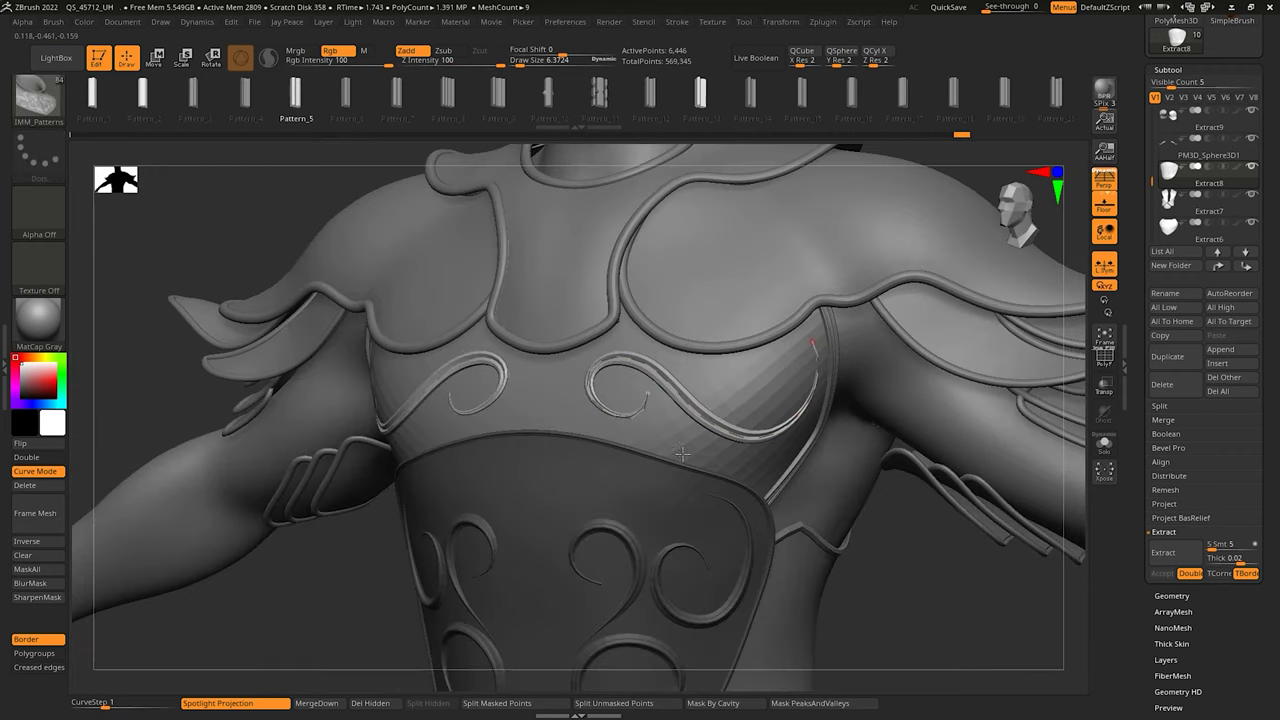
pyautogui.moveTo(612, 413); pyautogui.dragTo(622, 416)
pyautogui.click(629, 417)
pyautogui.click(722, 455)
pyautogui.moveTo(725, 455)
pyautogui.mouseDown(button='right')
pyautogui.moveTo(712, 465)
pyautogui.moveTo(572, 436)
pyautogui.moveTo(558, 400)
pyautogui.mouseUp(button='right')
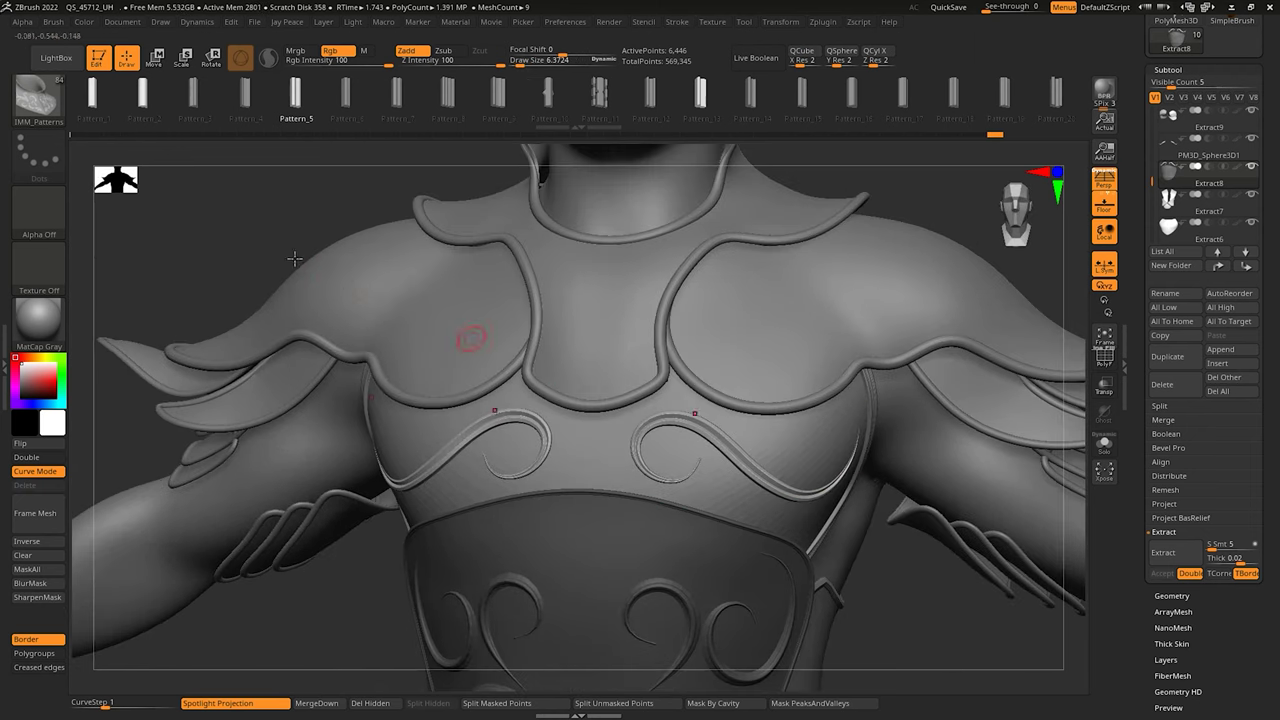
# Step: Insert a mirrored Dots_9 stud from the IMM_Inserts brush inside the chest scrolls' curls and clear the mask
pyautogui.click(38, 104)
pyautogui.click(291, 473)
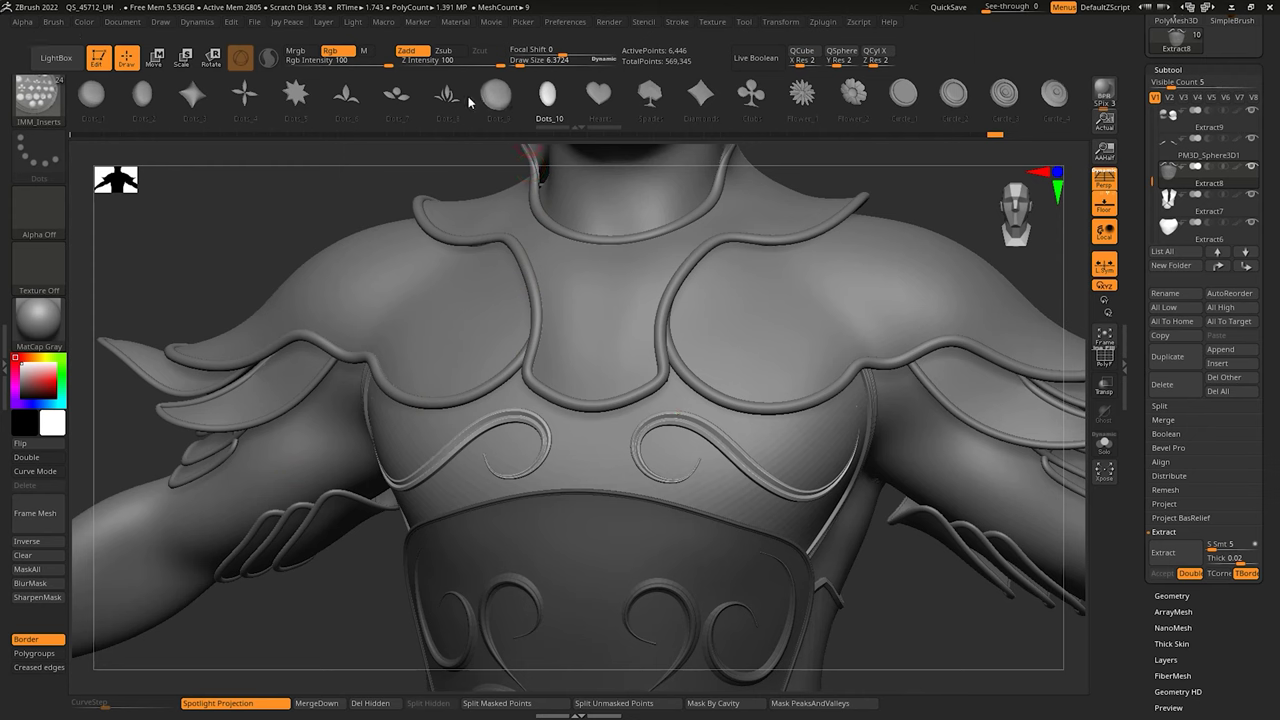
pyautogui.moveTo(675, 459); pyautogui.dragTo(688, 477)
pyautogui.keyDown('alt'); pyautogui.moveTo(700, 480); pyautogui.dragTo(676, 397, button='right'); pyautogui.keyUp('alt')
pyautogui.keyDown('ctrl'); pyautogui.moveTo(894, 523); pyautogui.dragTo(921, 556); pyautogui.keyUp('ctrl')
pyautogui.moveTo(921, 556); pyautogui.dragTo(846, 530, button='right')
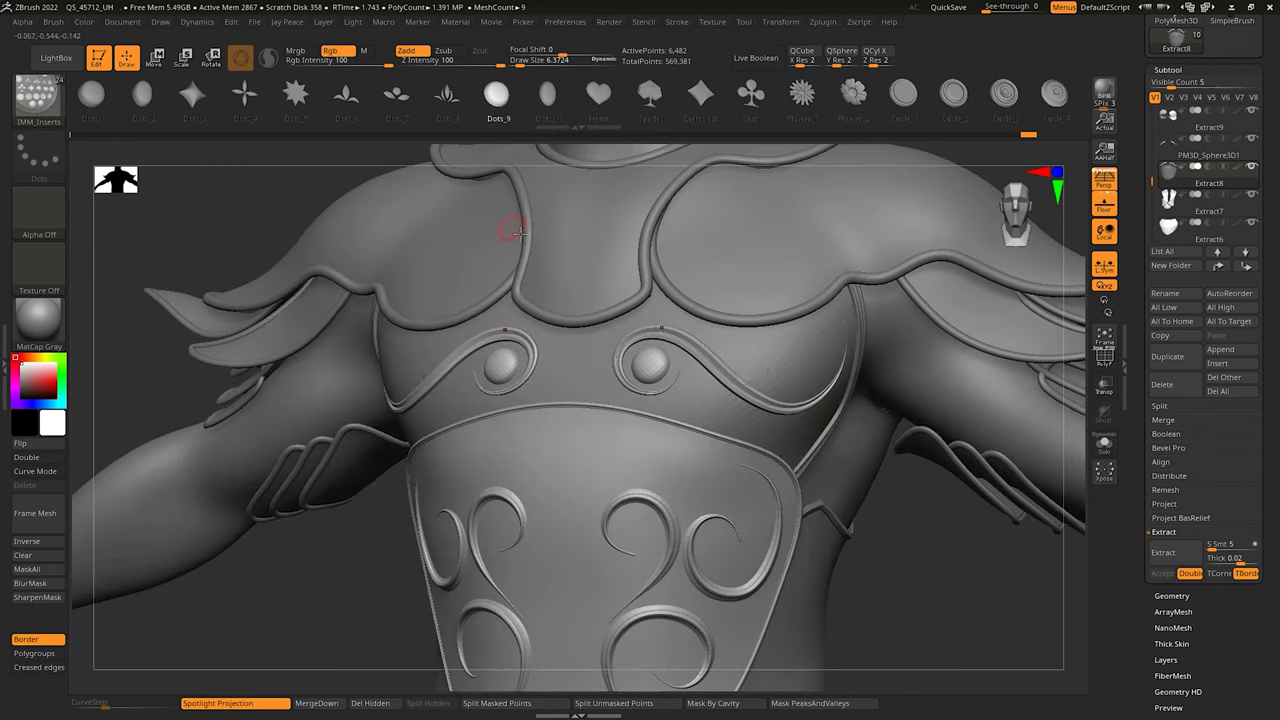
# Step: Insert the mirrored Dots_8 leaf ornament above the spirals on the upper abdominal plate
pyautogui.click(457, 104)
pyautogui.keyDown('alt'); pyautogui.moveTo(693, 503); pyautogui.dragTo(689, 372, button='right'); pyautogui.keyUp('alt')
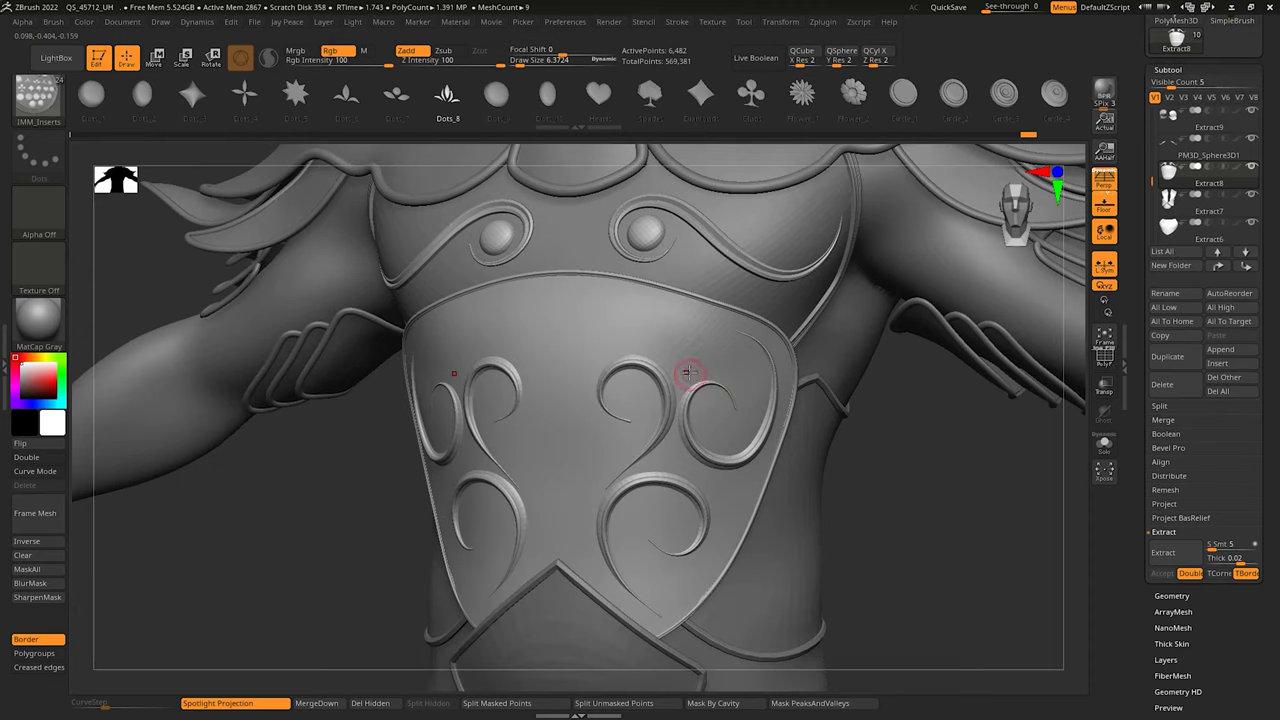
pyautogui.hotkey('ctrl', 'z')
pyautogui.moveTo(676, 388); pyautogui.dragTo(684, 374)
pyautogui.keyDown('alt'); pyautogui.moveTo(686, 371); pyautogui.dragTo(641, 437, button='right'); pyautogui.keyUp('alt')
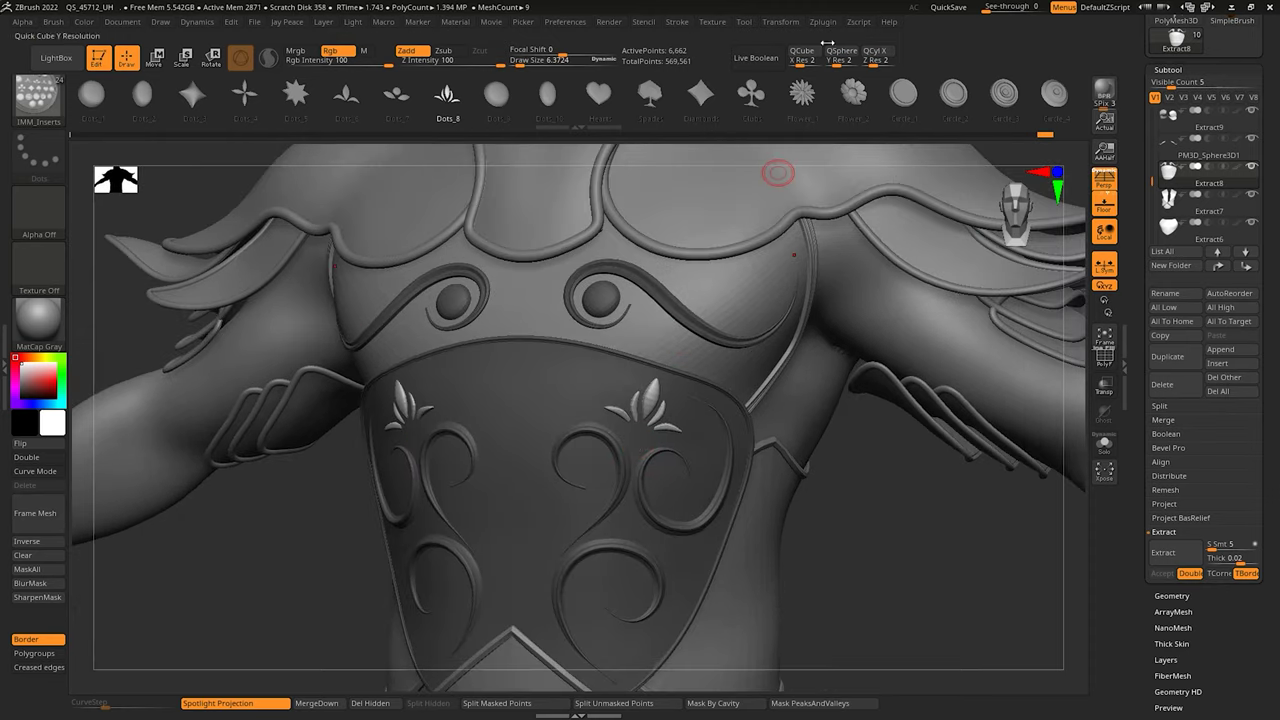
# Step: Insert a mirrored Flower_1 ornament beside the leaf ornaments on the upper abdominal plate and clear the mask
pyautogui.click(802, 97)
pyautogui.keyDown('ctrl'); pyautogui.moveTo(735, 556); pyautogui.dragTo(758, 568); pyautogui.keyUp('ctrl')
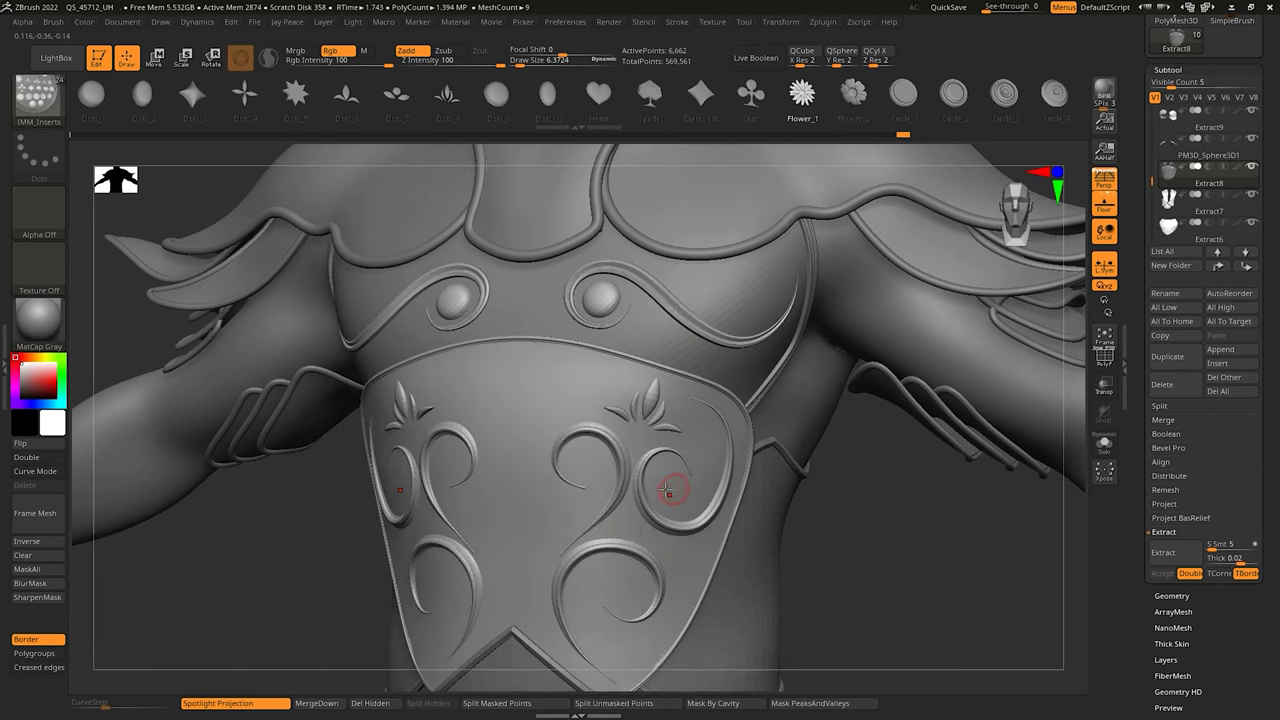
pyautogui.moveTo(576, 406); pyautogui.dragTo(583, 427)
pyautogui.keyDown('ctrl'); pyautogui.moveTo(826, 377); pyautogui.dragTo(800, 512, button='right'); pyautogui.keyUp('ctrl')
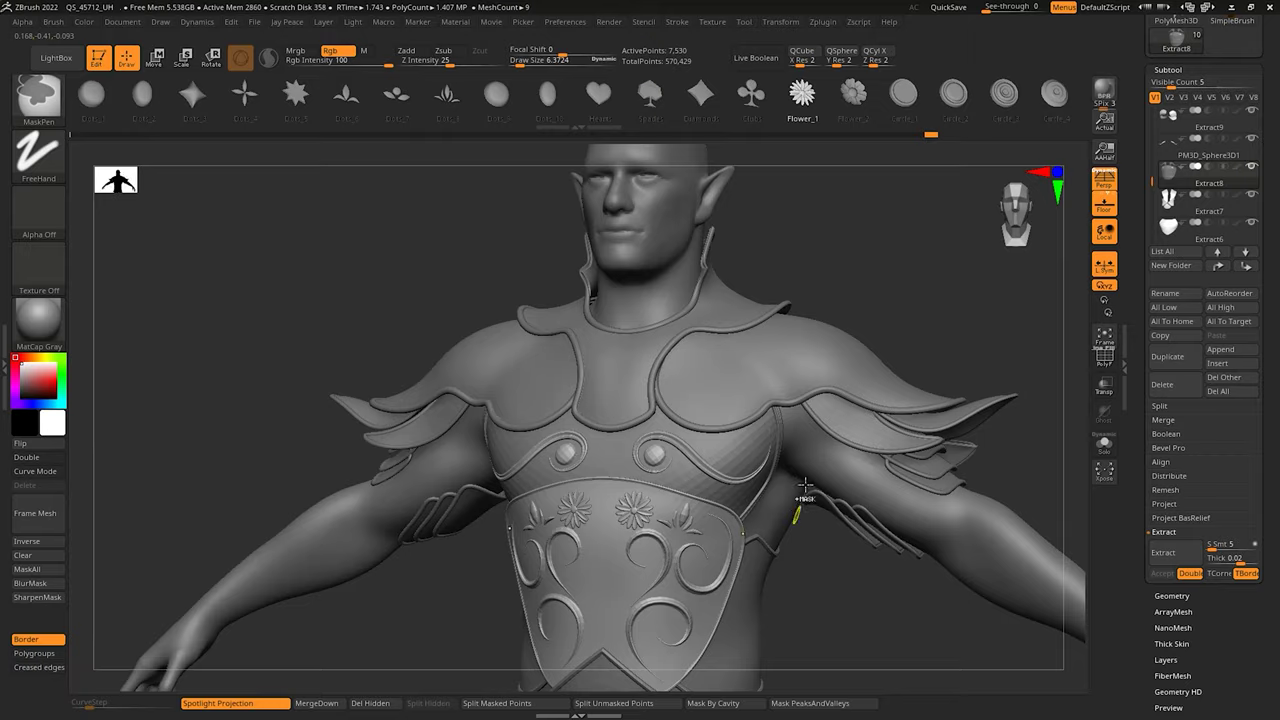
pyautogui.keyDown('ctrl'); pyautogui.moveTo(808, 480); pyautogui.dragTo(824, 462); pyautogui.keyUp('ctrl')
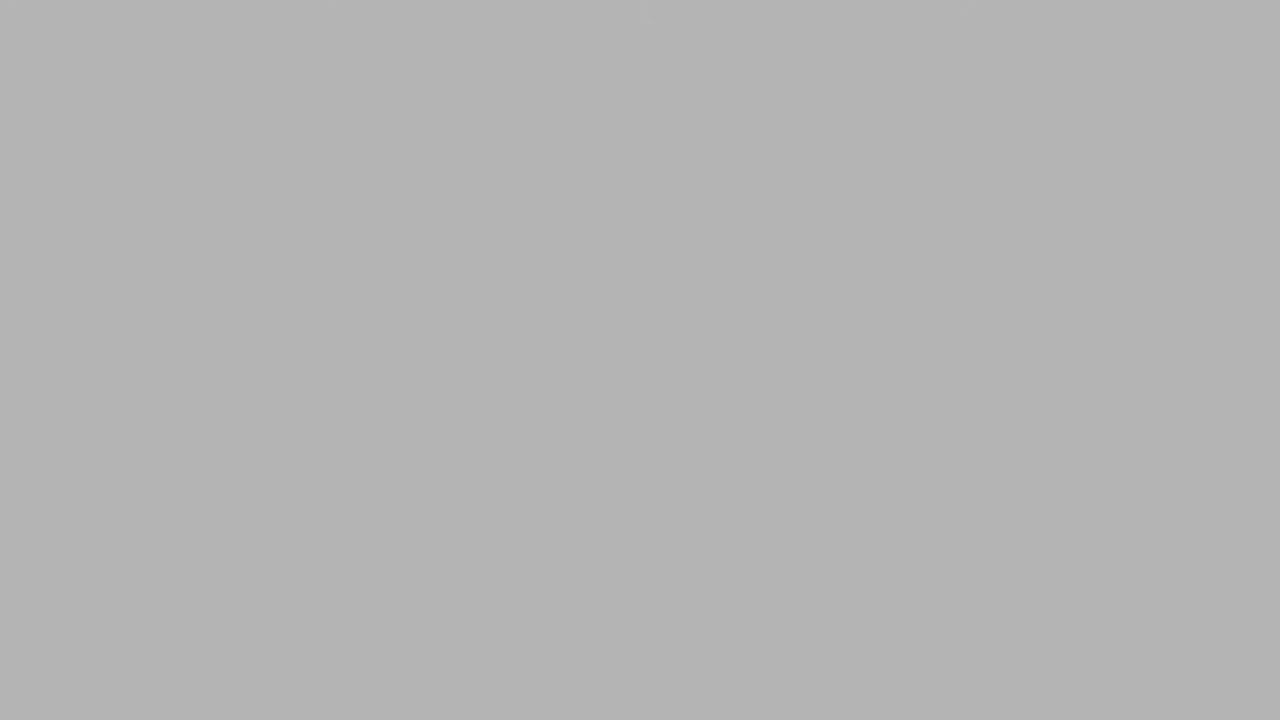